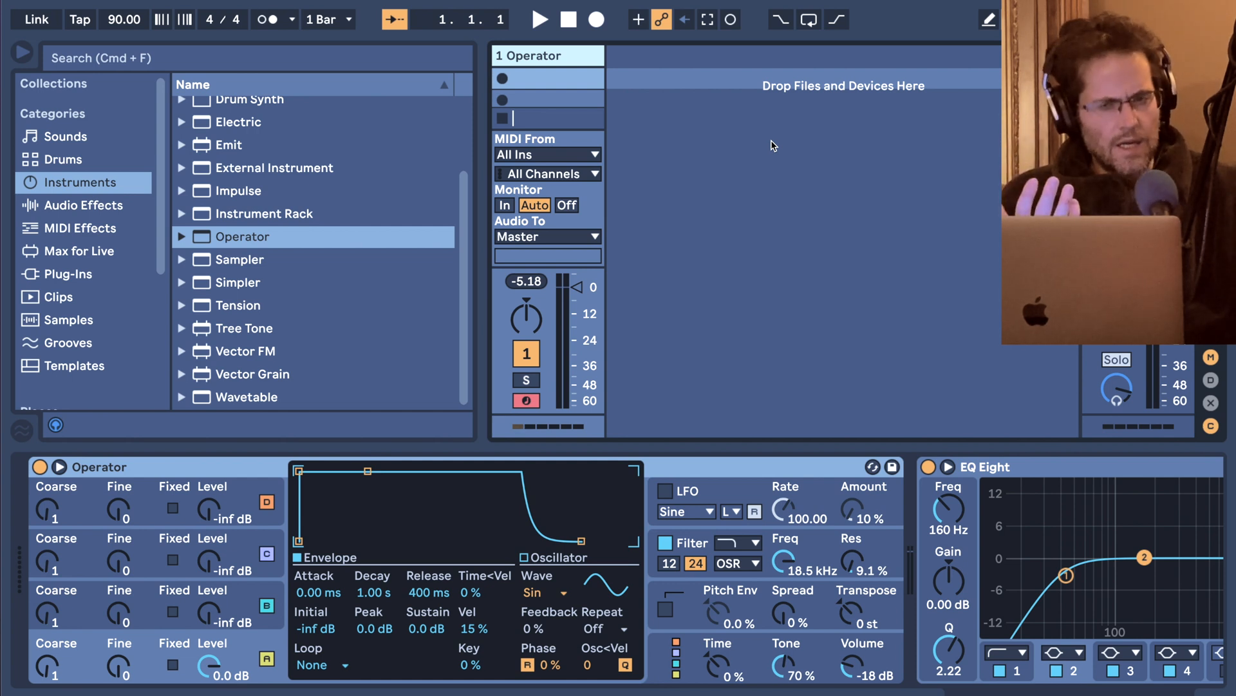
Create a MIDI clip in the Operator track's first slot and enlarge its note editor, with Draw Mode enabled.
click(548, 80)
double_click(548, 79)
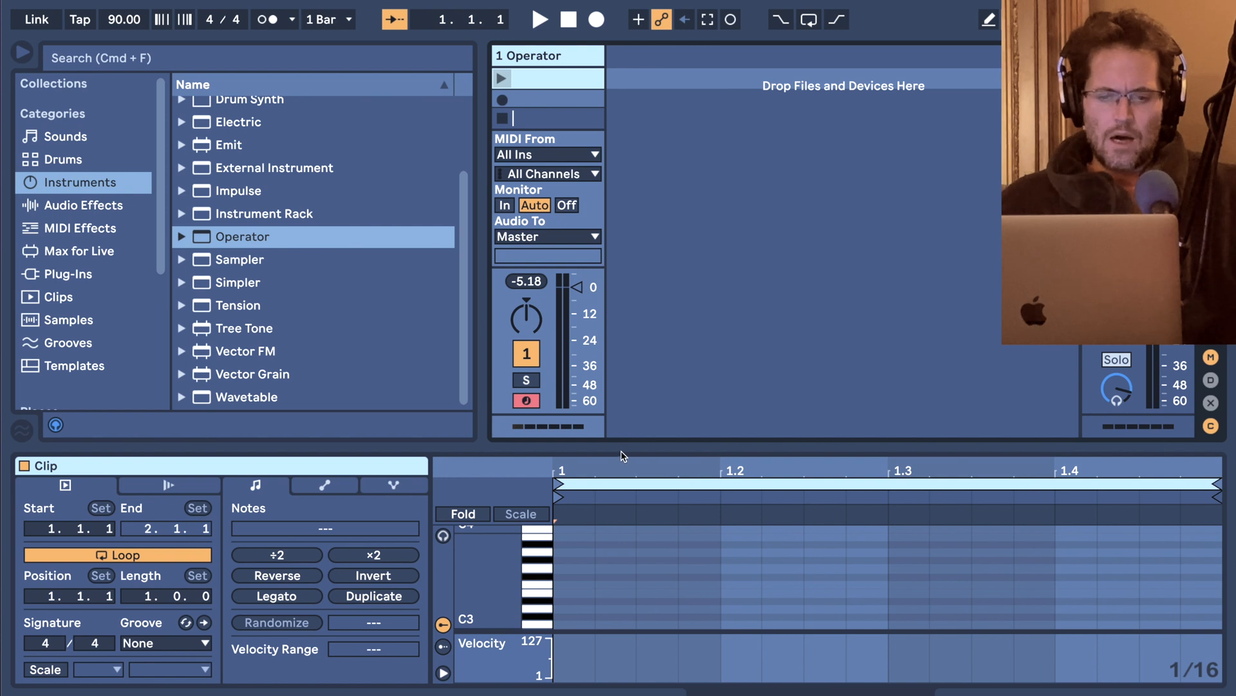
drag(621, 450, 620, 350)
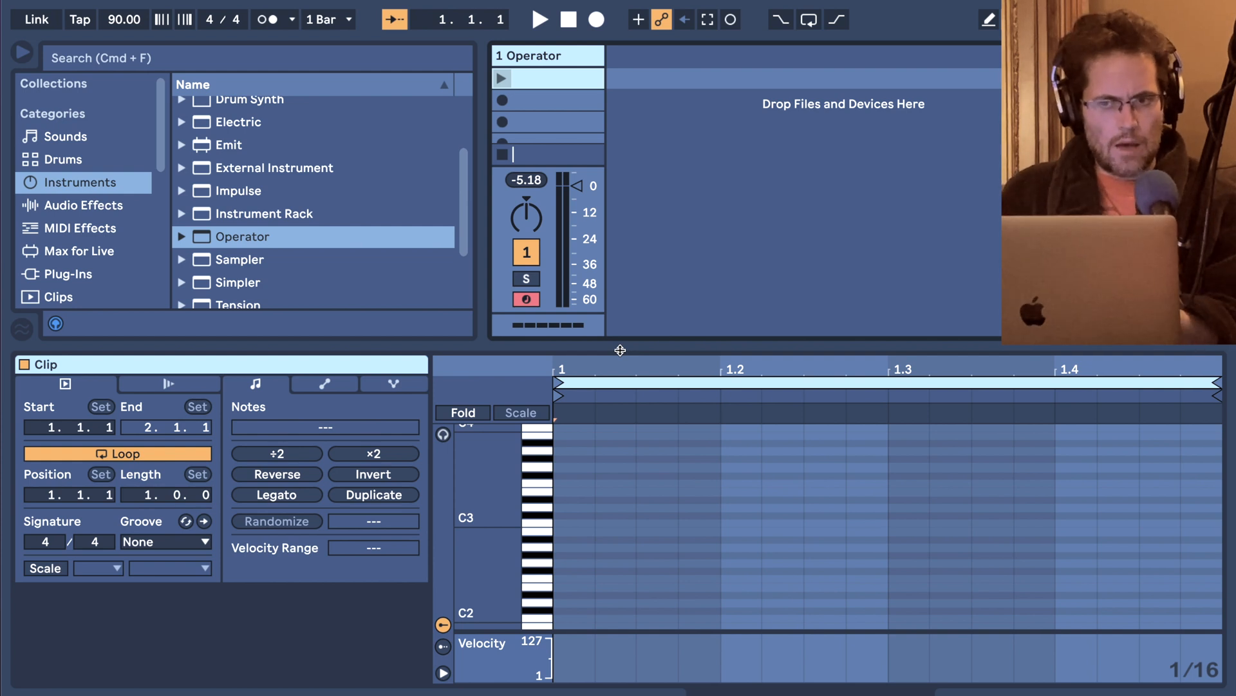
key(b)
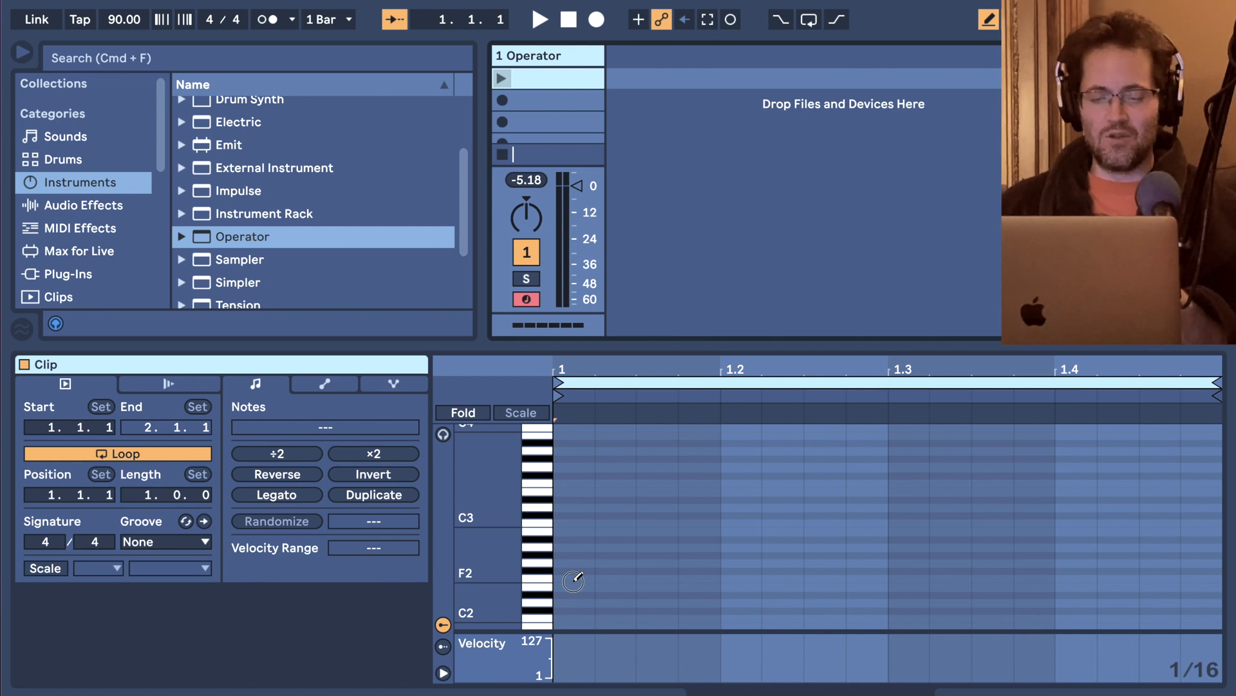
Draw scattered sixteenth notes F2, D3, C3, G3, C#3, C4, C#3, A2 and A3 across the bar, leaving gaps between them.
click(573, 579)
click(615, 507)
click(657, 522)
click(758, 467)
click(826, 514)
click(949, 427)
click(946, 530)
click(1063, 547)
click(949, 530)
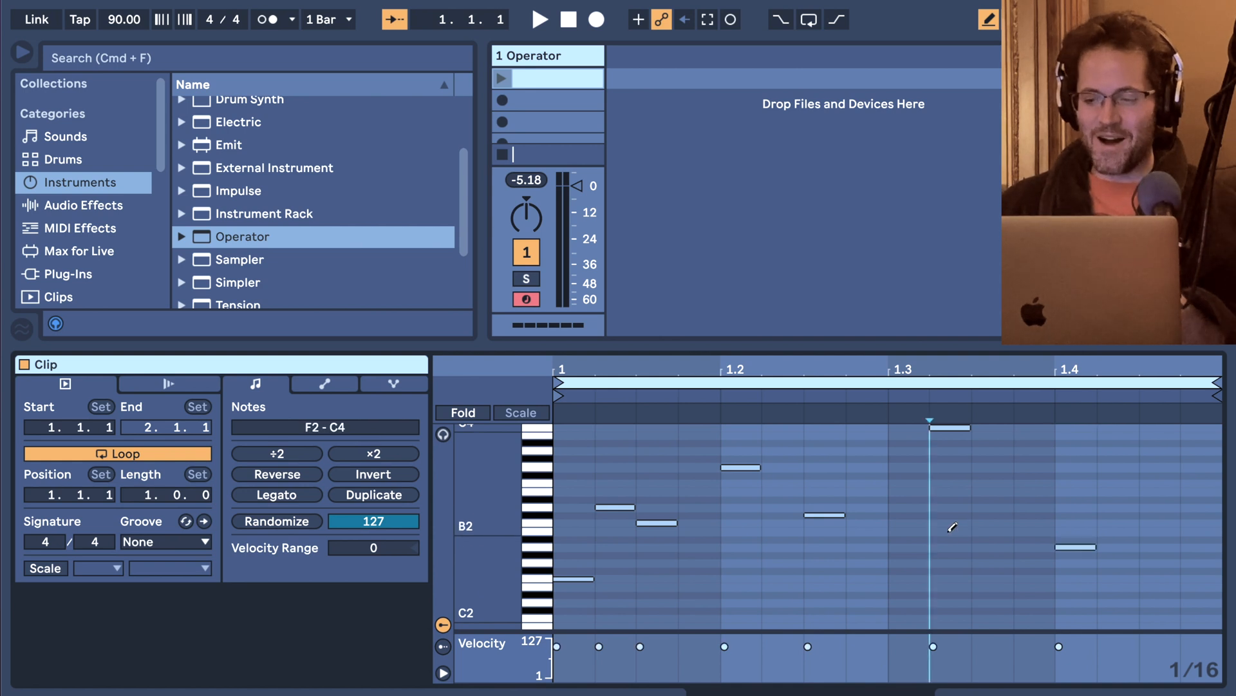
click(986, 515)
click(1190, 450)
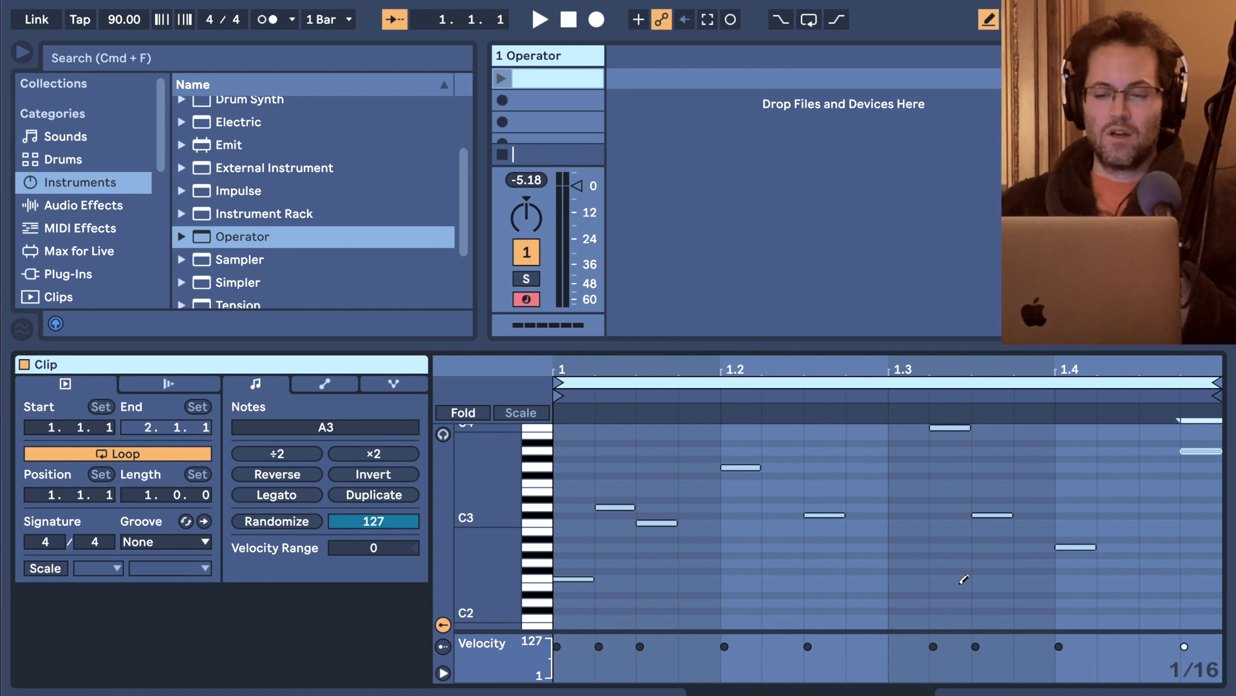
Fill gaps in the pattern with sixteenth notes G#2, A#3, B2, A3 and B2.
click(696, 555)
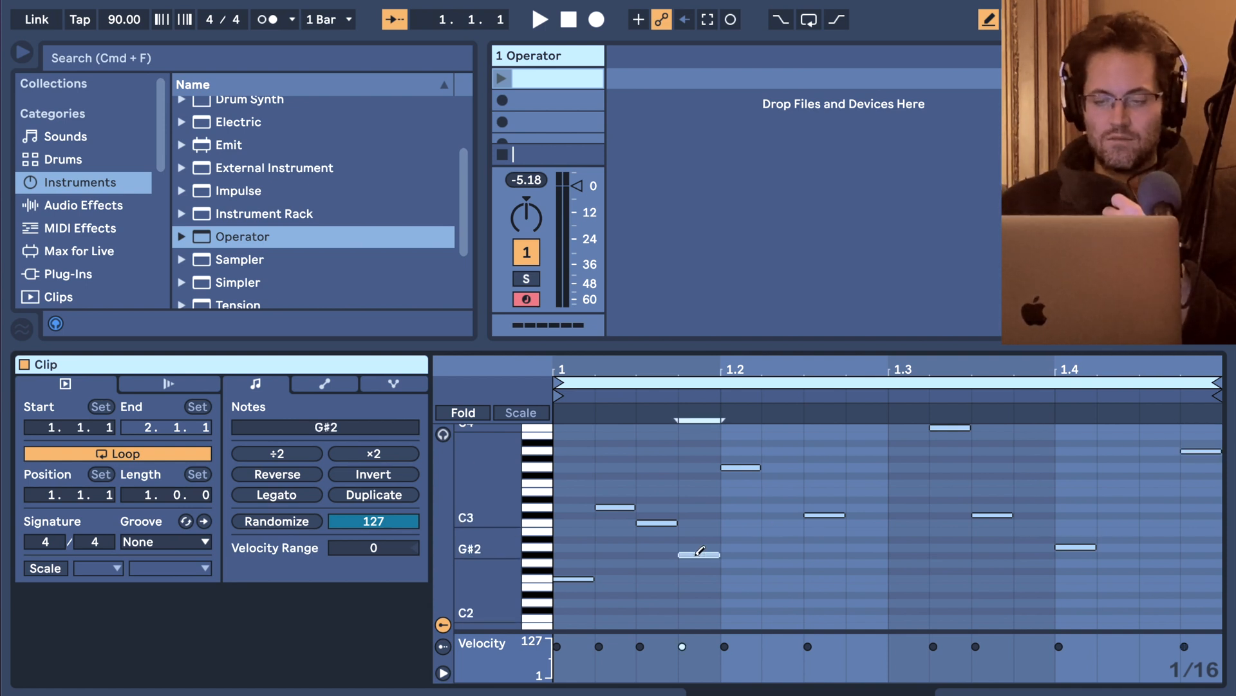
click(781, 443)
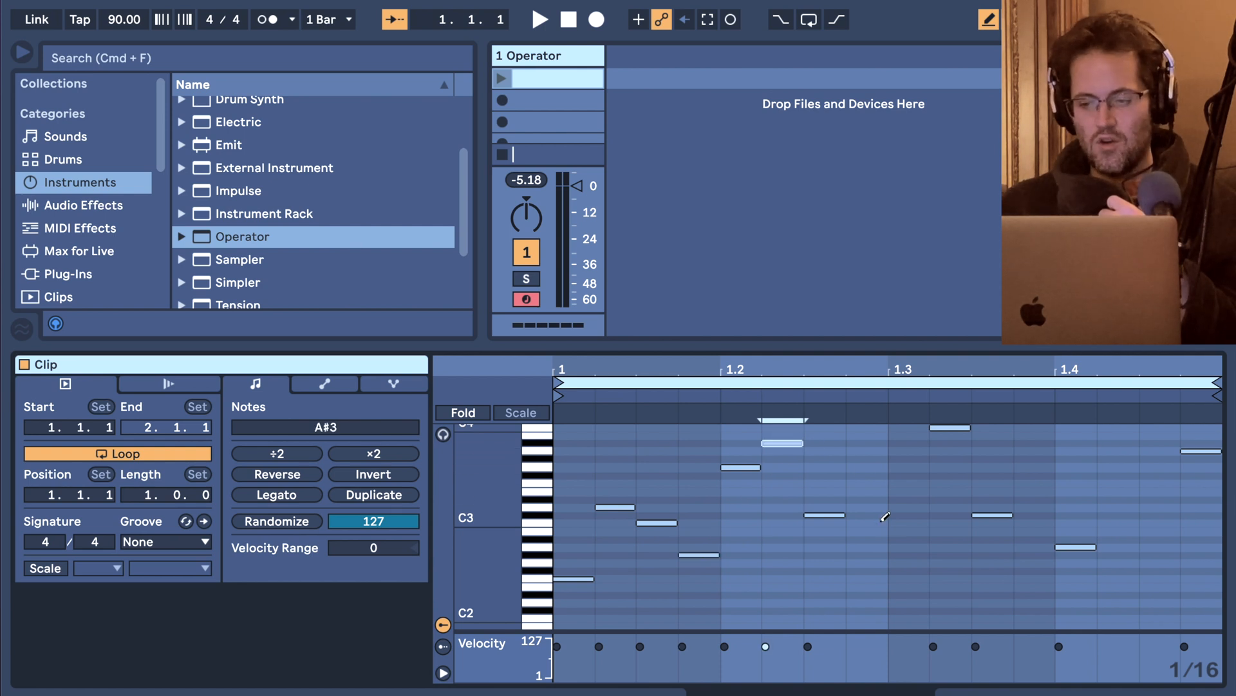
click(896, 531)
click(1037, 450)
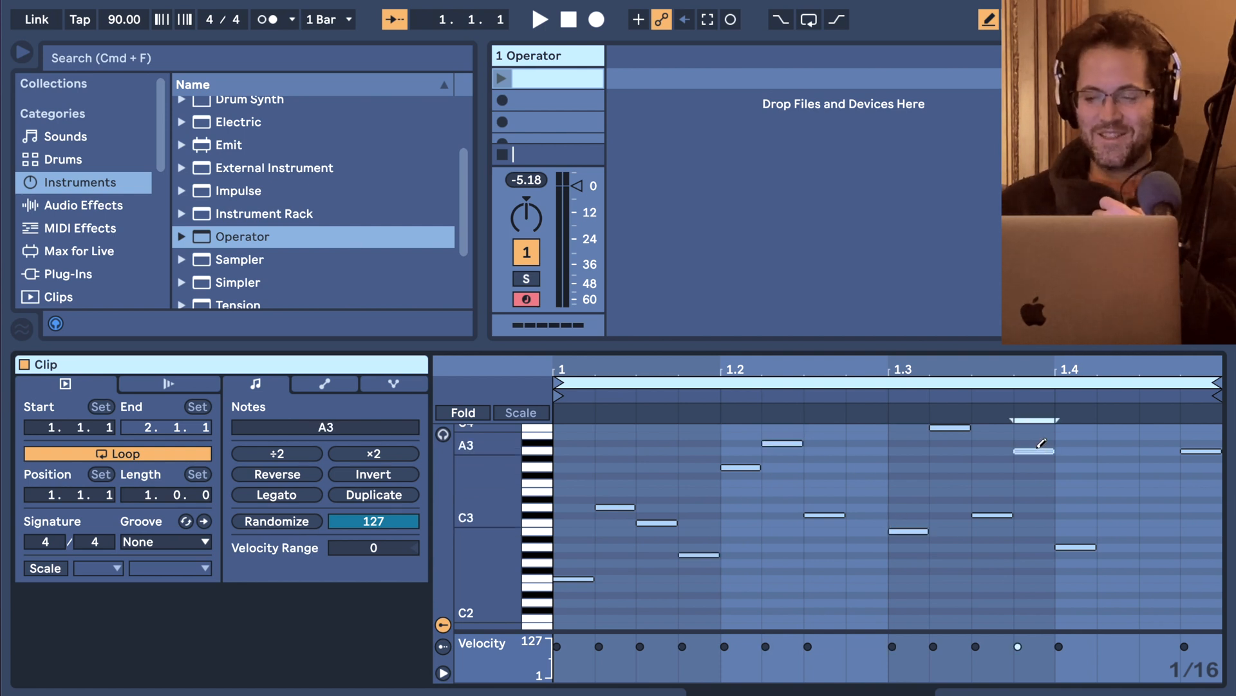
click(1159, 531)
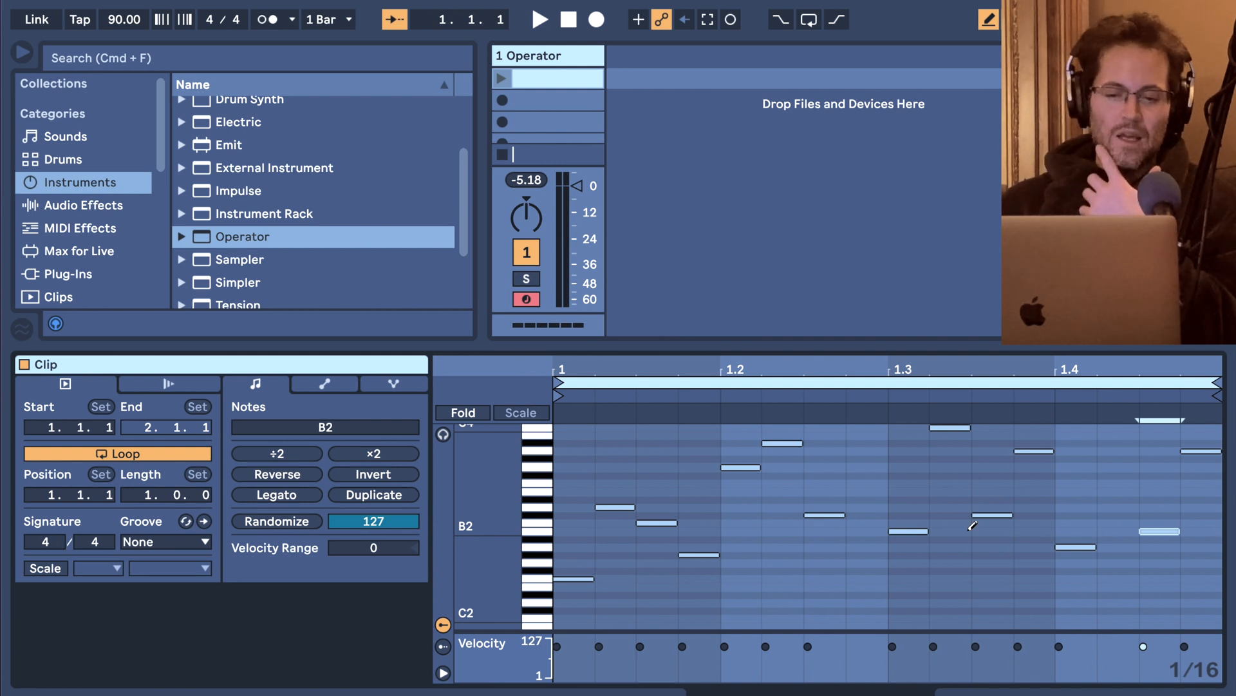
Delete the filled clip and create a new empty one in the same slot.
click(571, 80)
key(Delete)
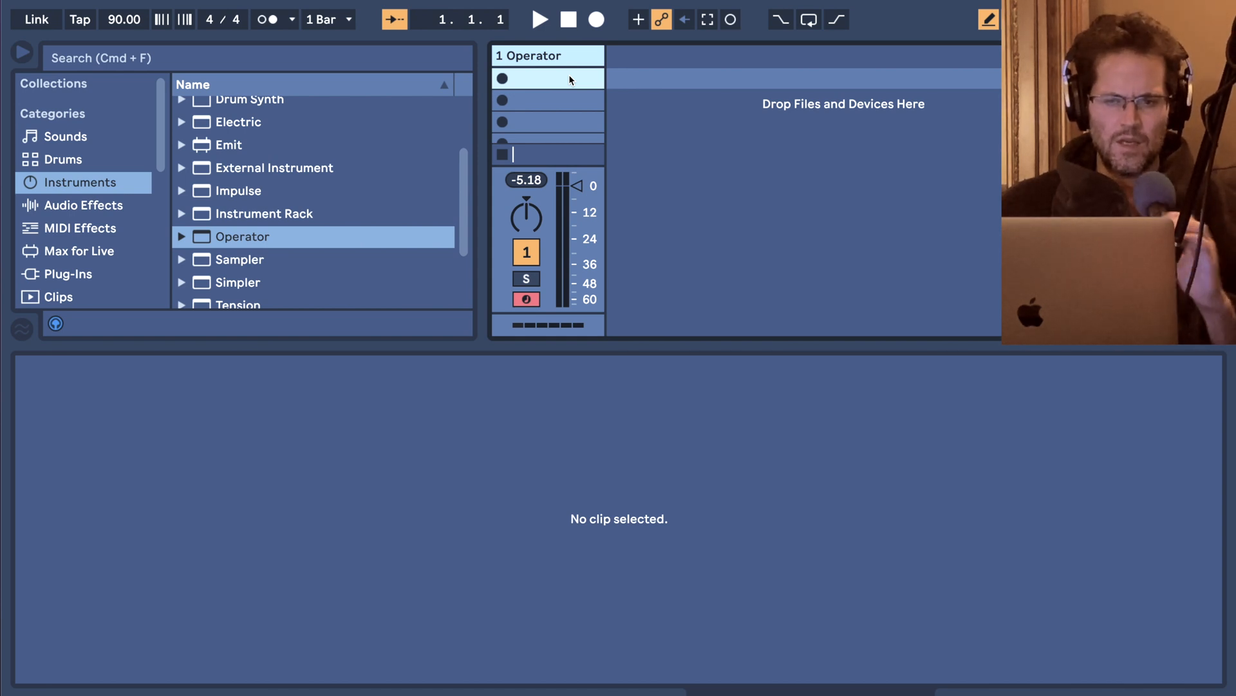
double_click(569, 74)
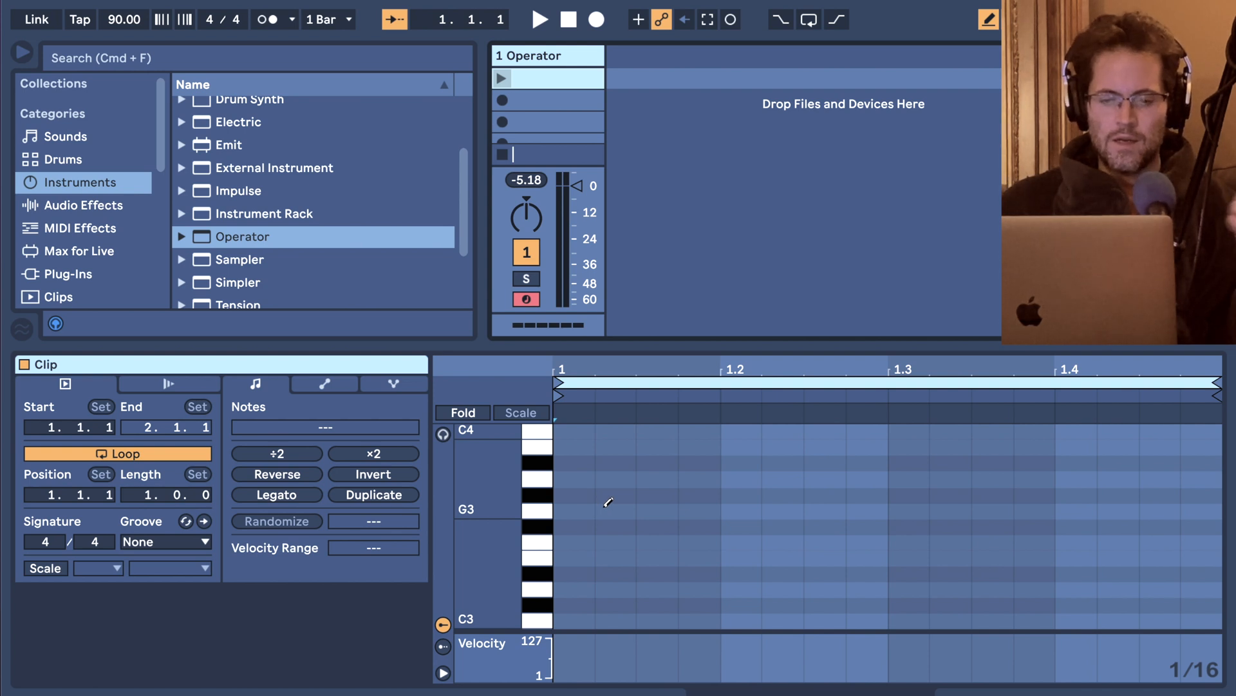
Draw six spaced sixteenth notes across the bar: D#3, G3, F3, G#3, F3 and A3.
click(574, 573)
click(668, 513)
click(782, 542)
click(908, 495)
click(1033, 541)
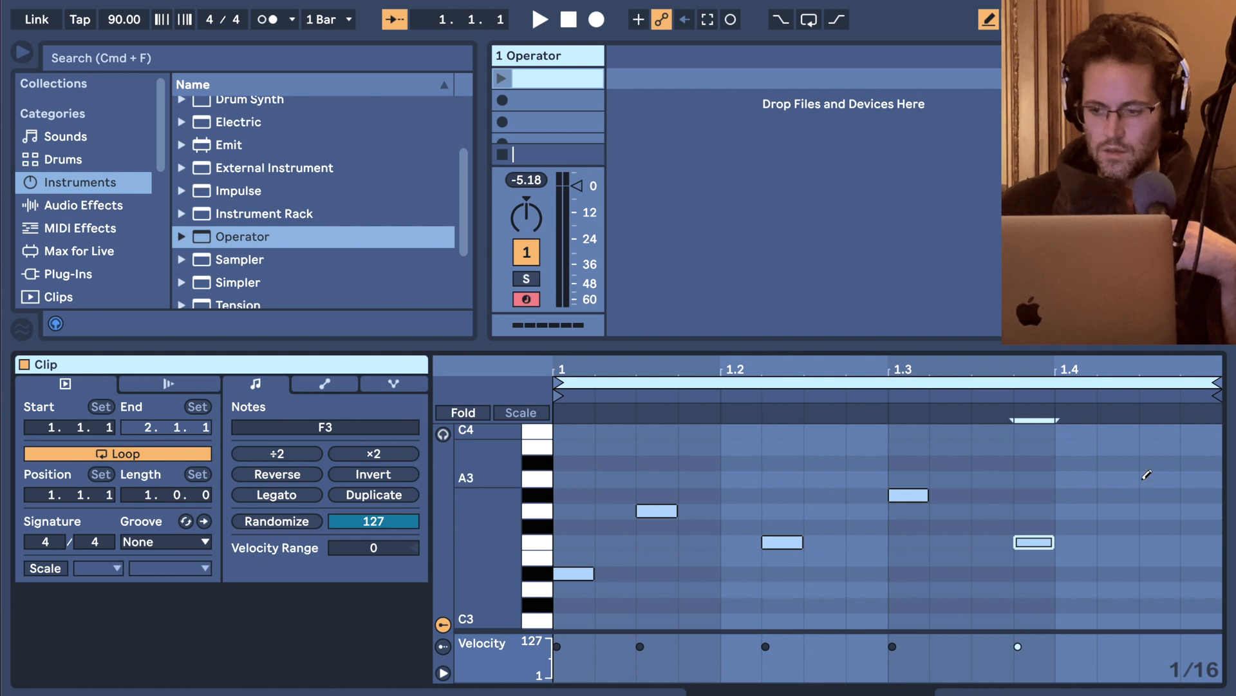
click(1152, 479)
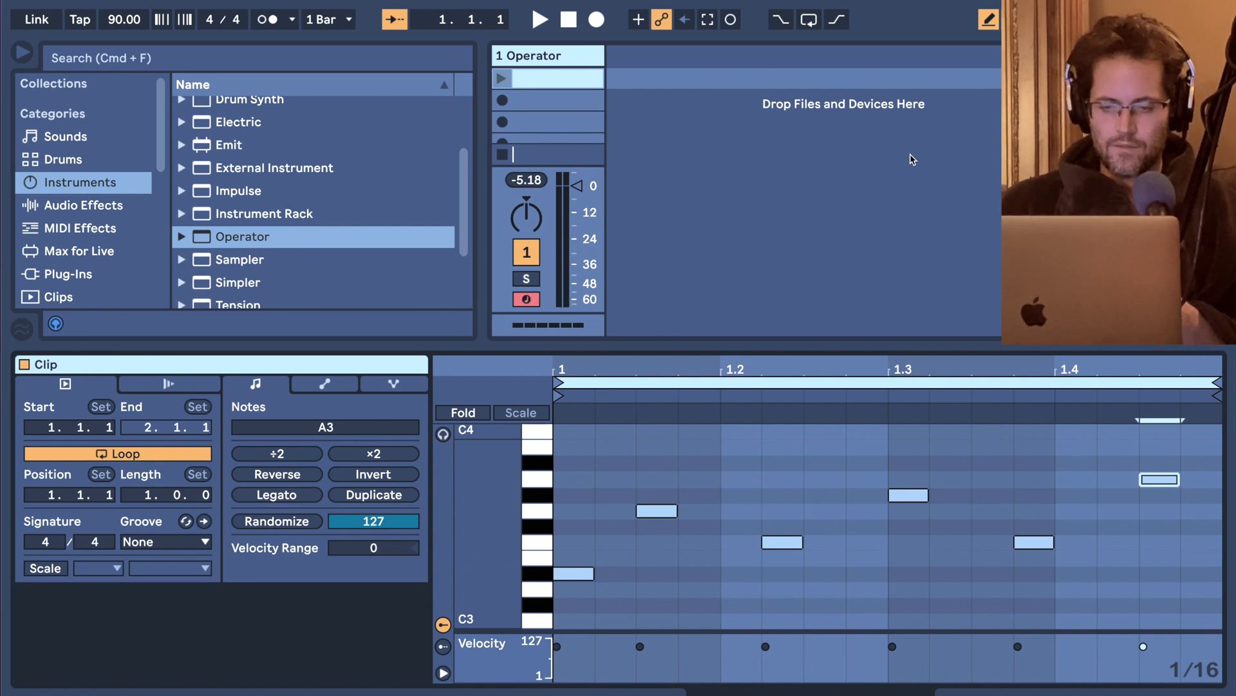
Layer extra sixteenth notes between D3 and B3 over the pattern, and finally delete the clip.
click(581, 463)
click(652, 463)
click(739, 463)
click(863, 527)
click(901, 493)
click(992, 463)
click(908, 495)
click(1074, 495)
click(1118, 589)
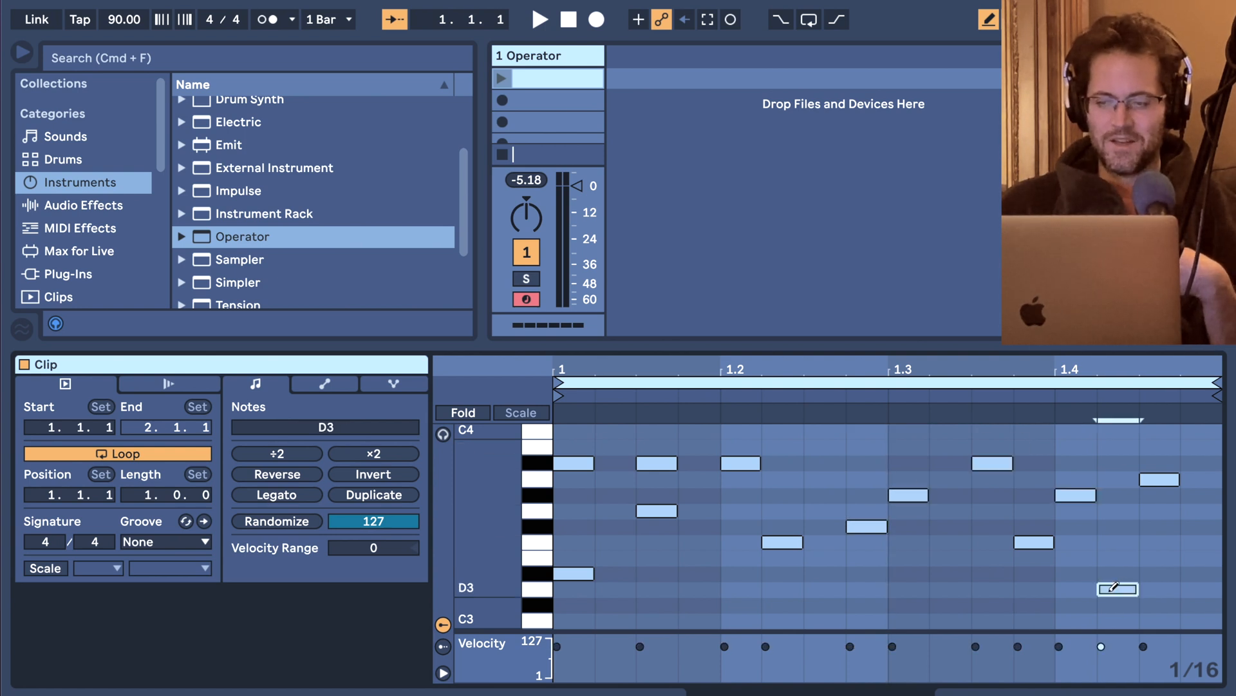
click(1159, 447)
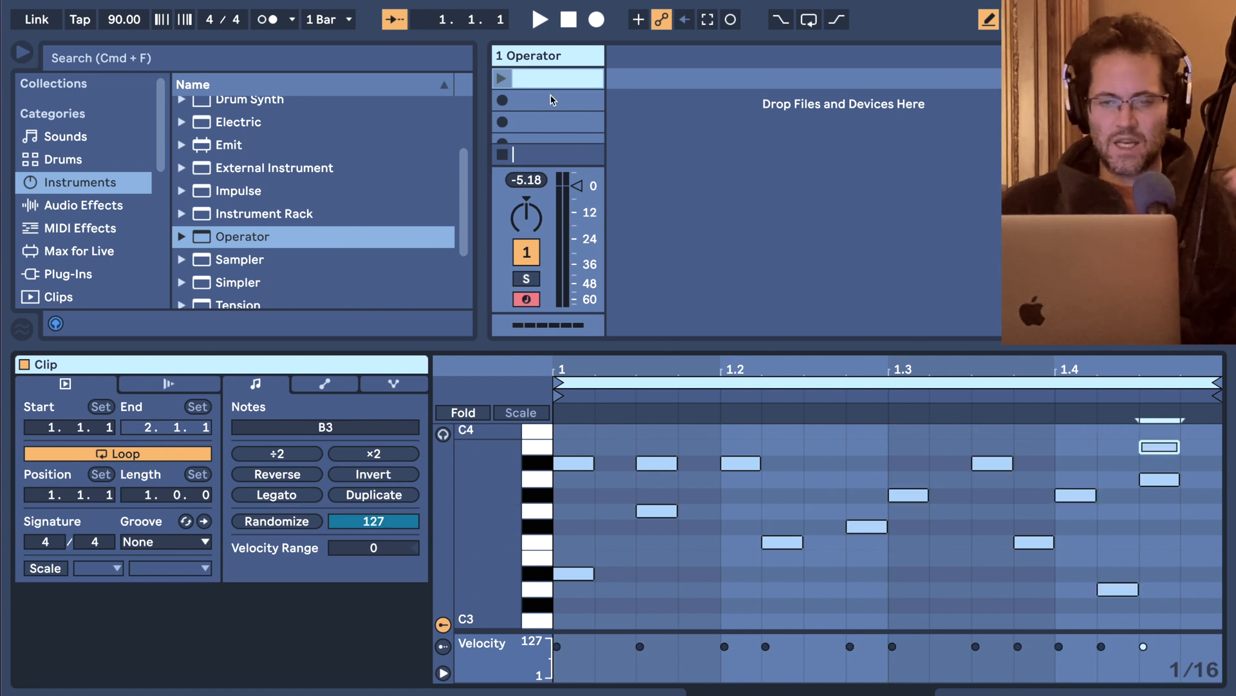
key(Delete)
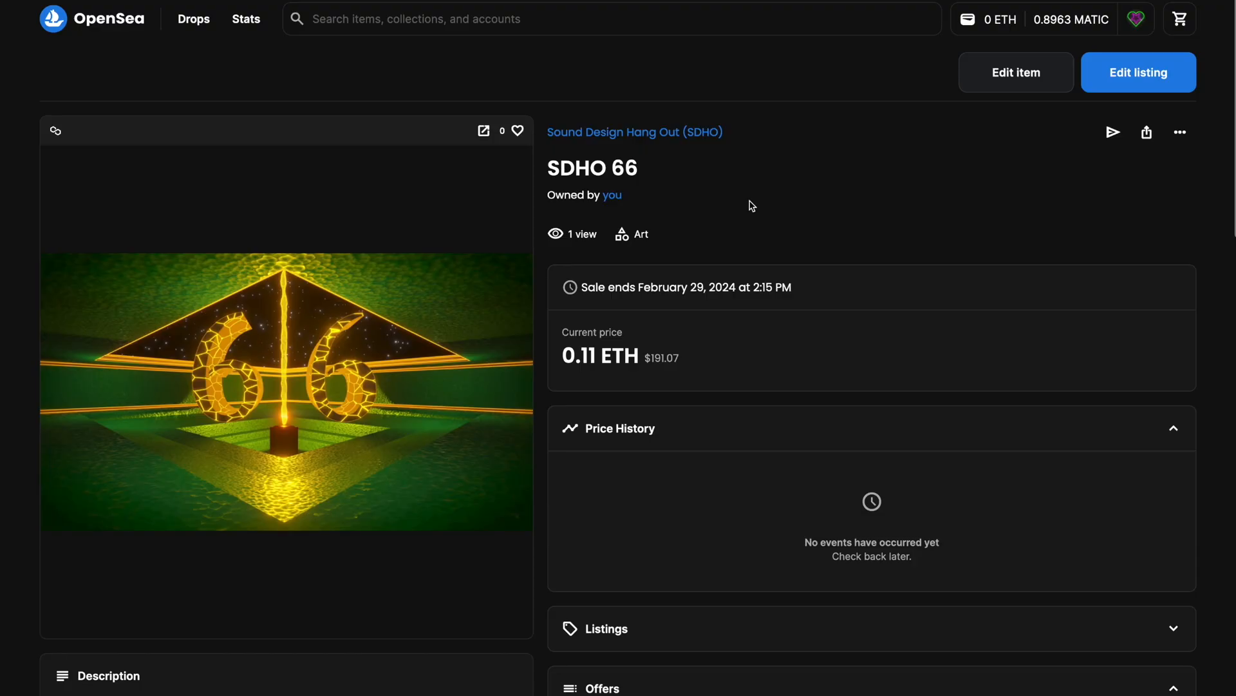
On OpenSea, browse the Sound Design Hang Out (SDHO) collection from the SDHO 66 item page and reopen that item.
scroll(752, 206, down, 3)
scroll(752, 206, up, 3)
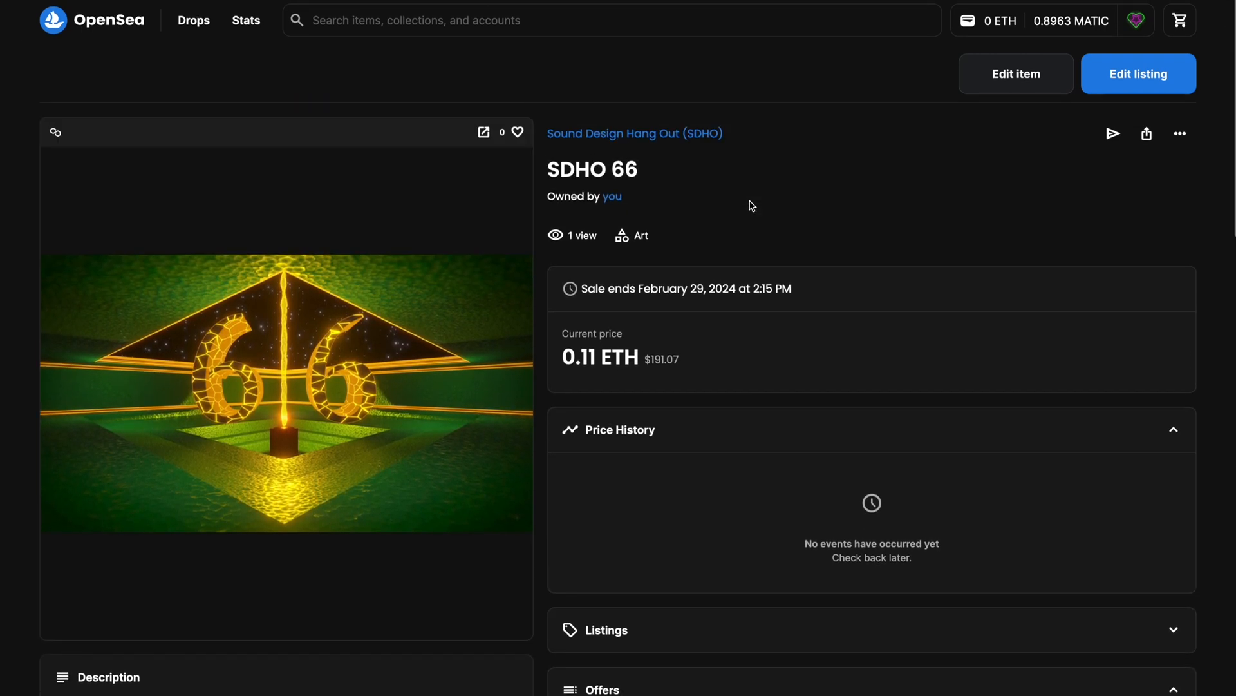
click(620, 134)
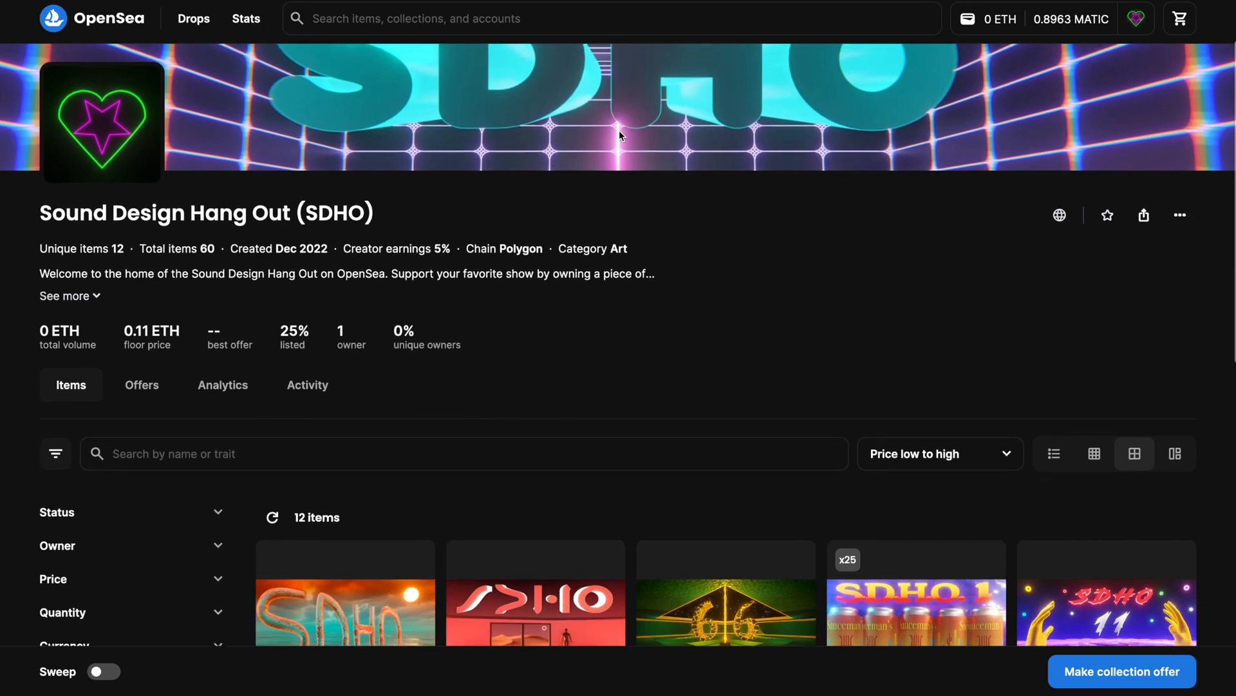
scroll(620, 133, down, 5)
scroll(620, 135, down, 3)
scroll(620, 134, up, 5)
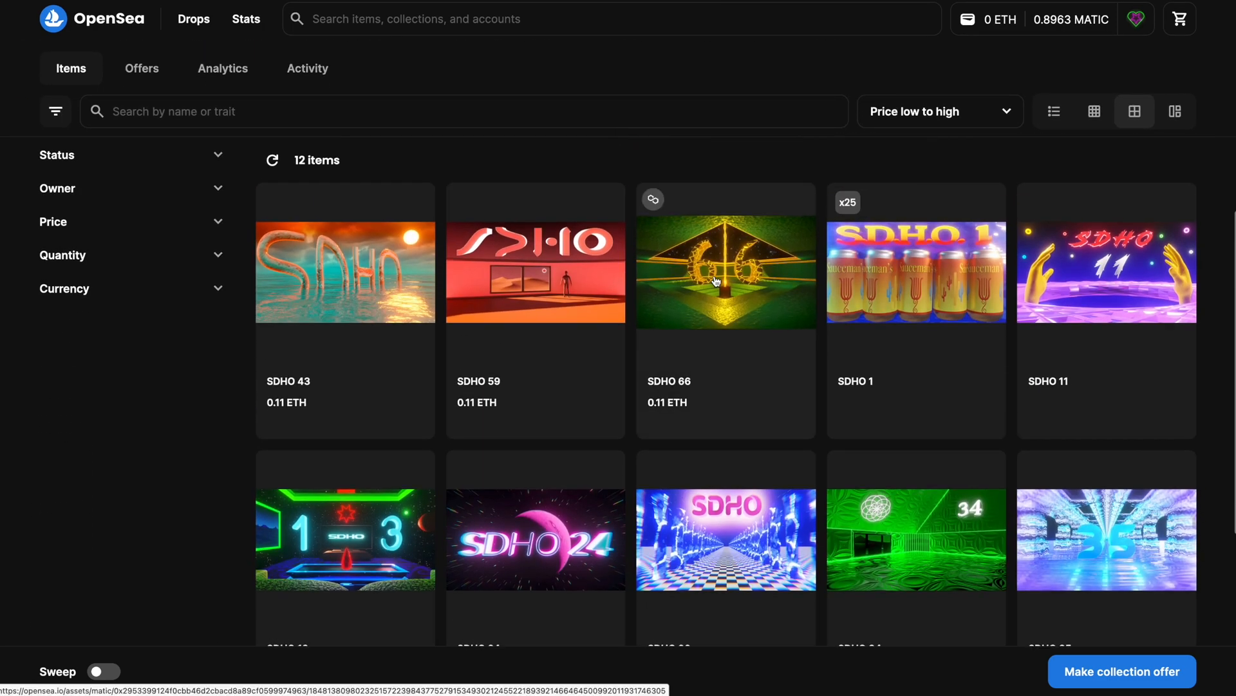
click(716, 281)
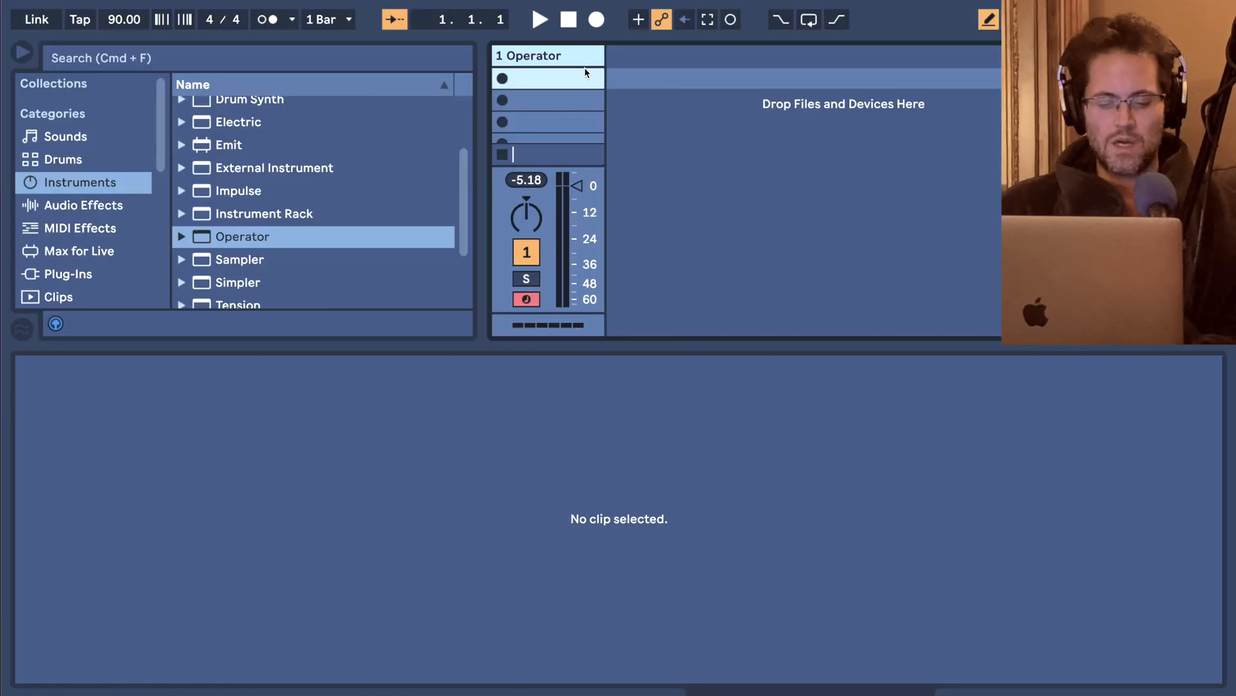
Replace the Operator track with a new MIDI track and create an empty clip in its first slot.
key(super+shift+t)
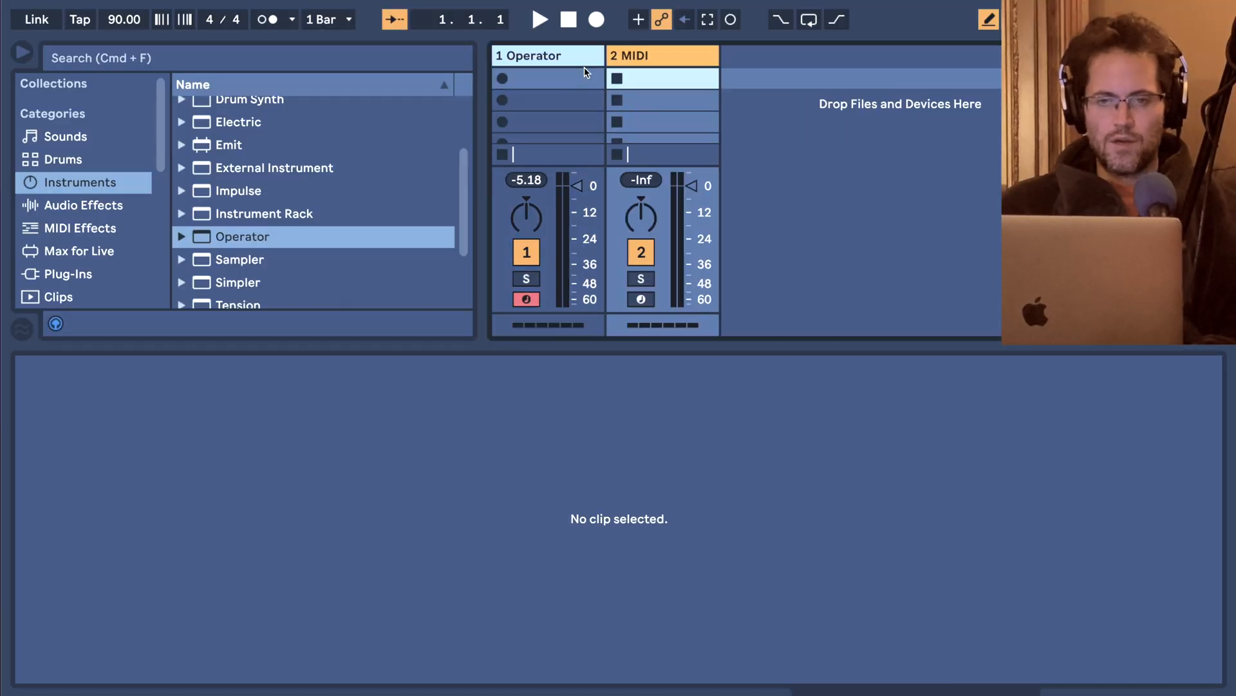
click(577, 56)
key(Delete)
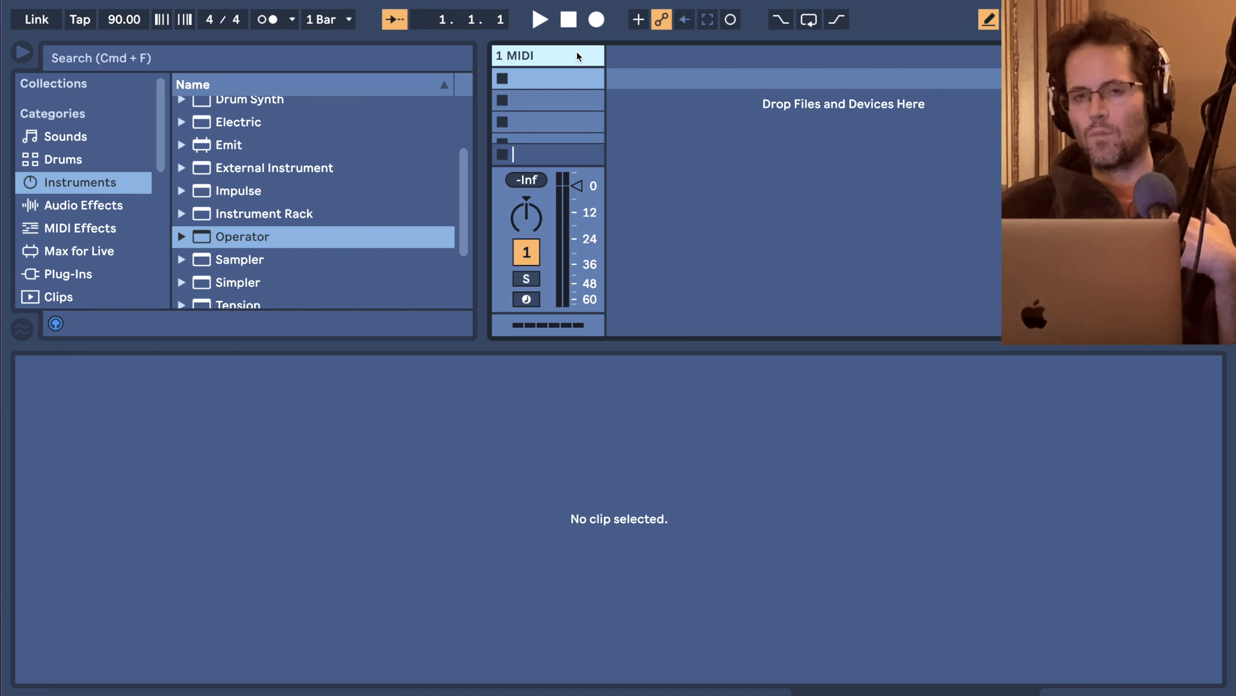
double_click(563, 78)
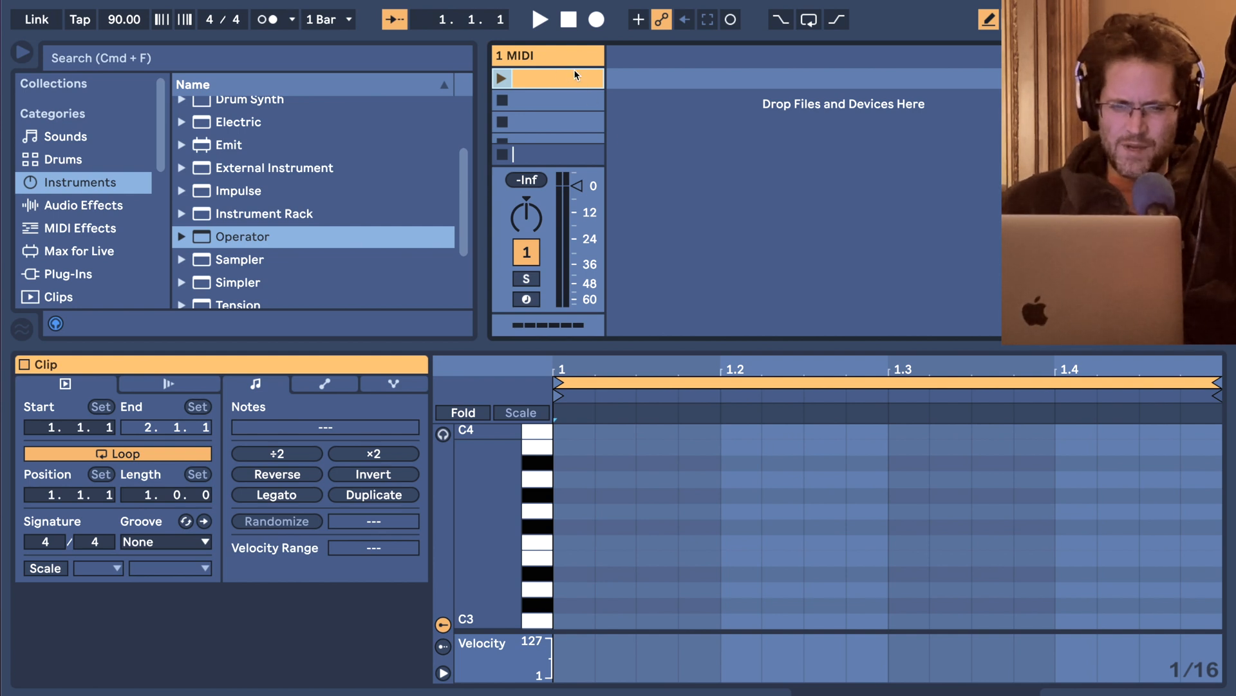
Search the Drums category for 808 and select the MIDI track.
click(100, 159)
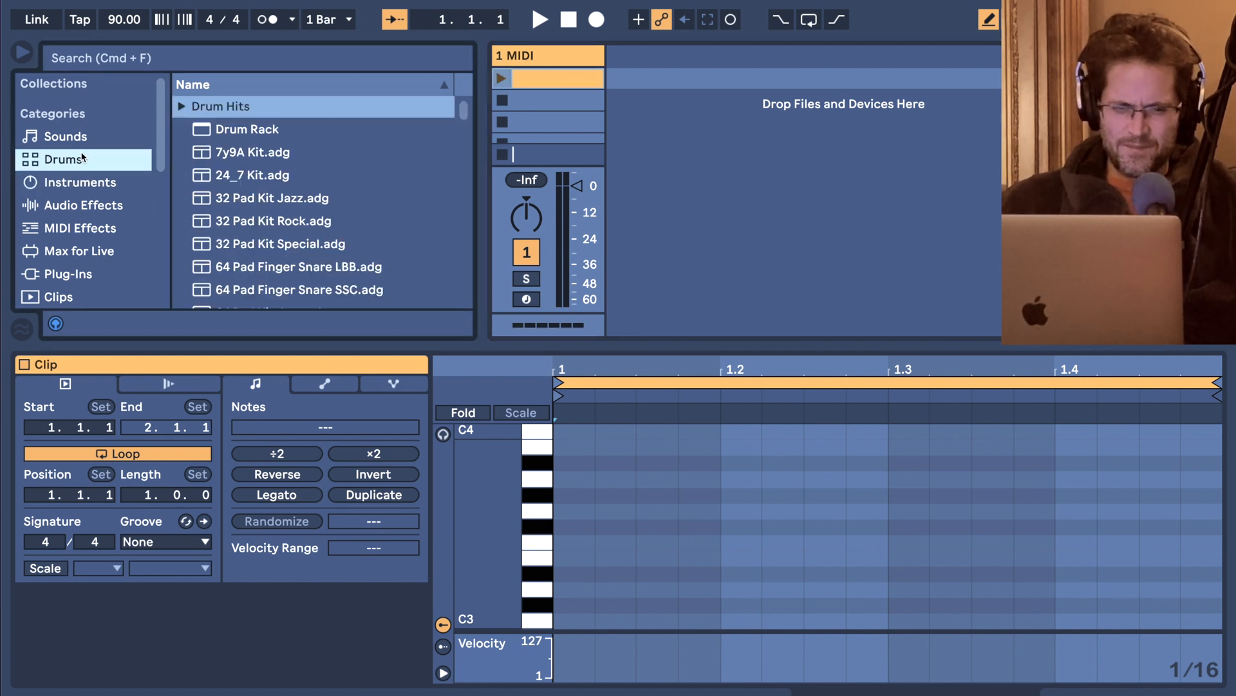
click(116, 62)
text(808 cir)
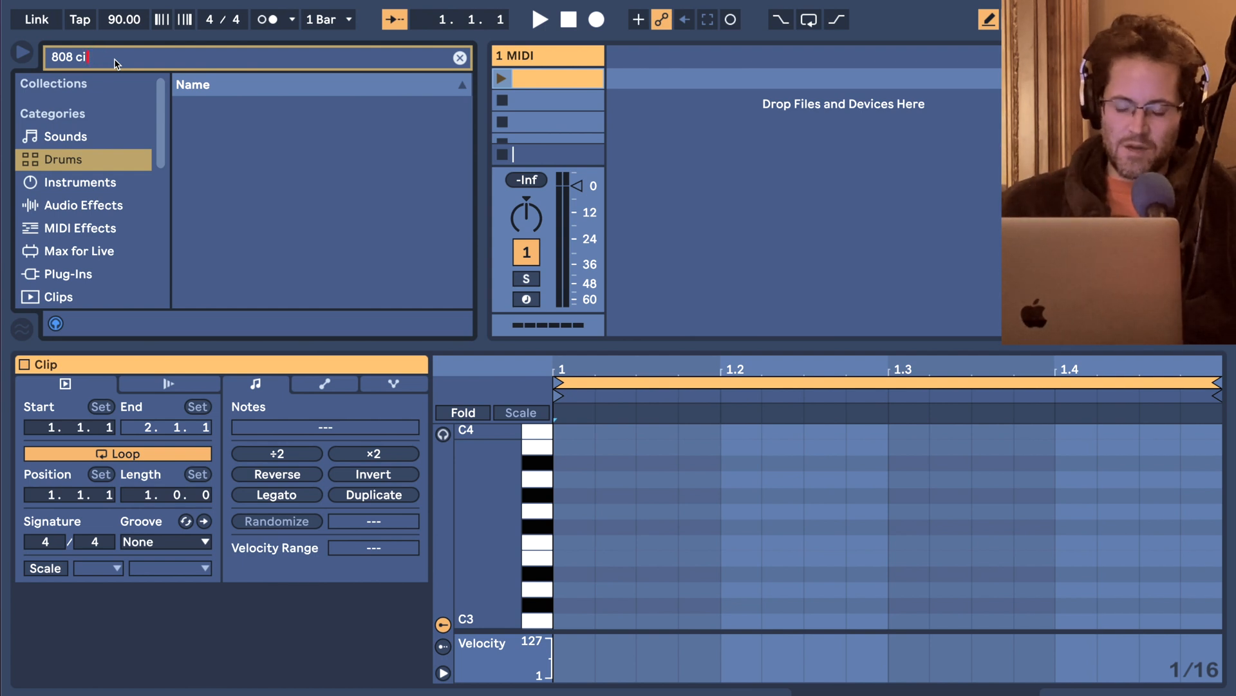
key(BackSpace)
key(BackSpace)
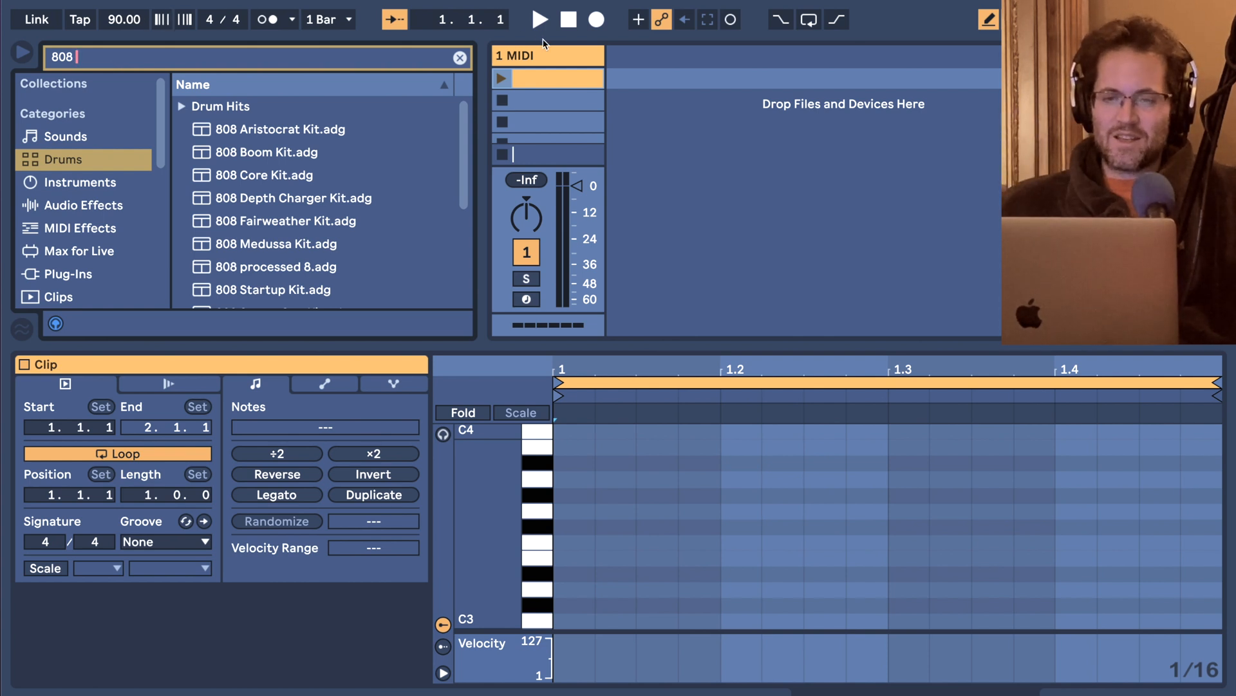
click(536, 57)
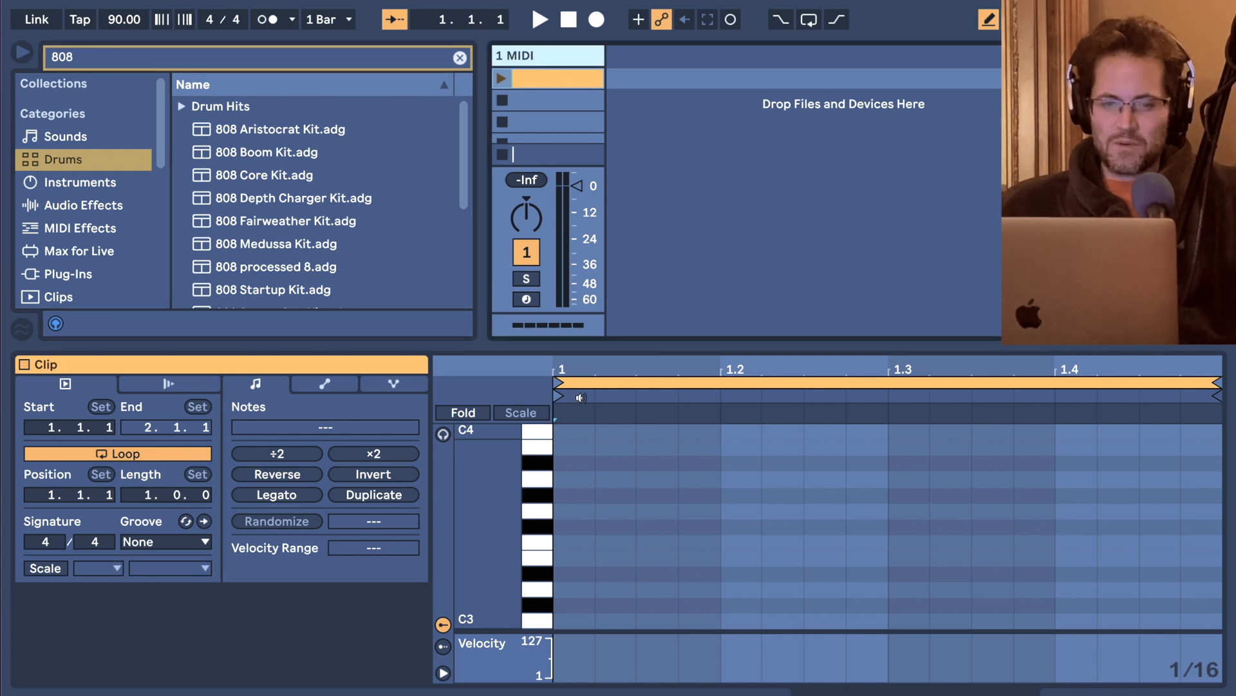
Draw the sixteenth notes D3, F3, G#3, A#3, G#3, A#3, G#3, C4 and D#3 across the bar, and finally delete the clip.
click(585, 590)
click(651, 542)
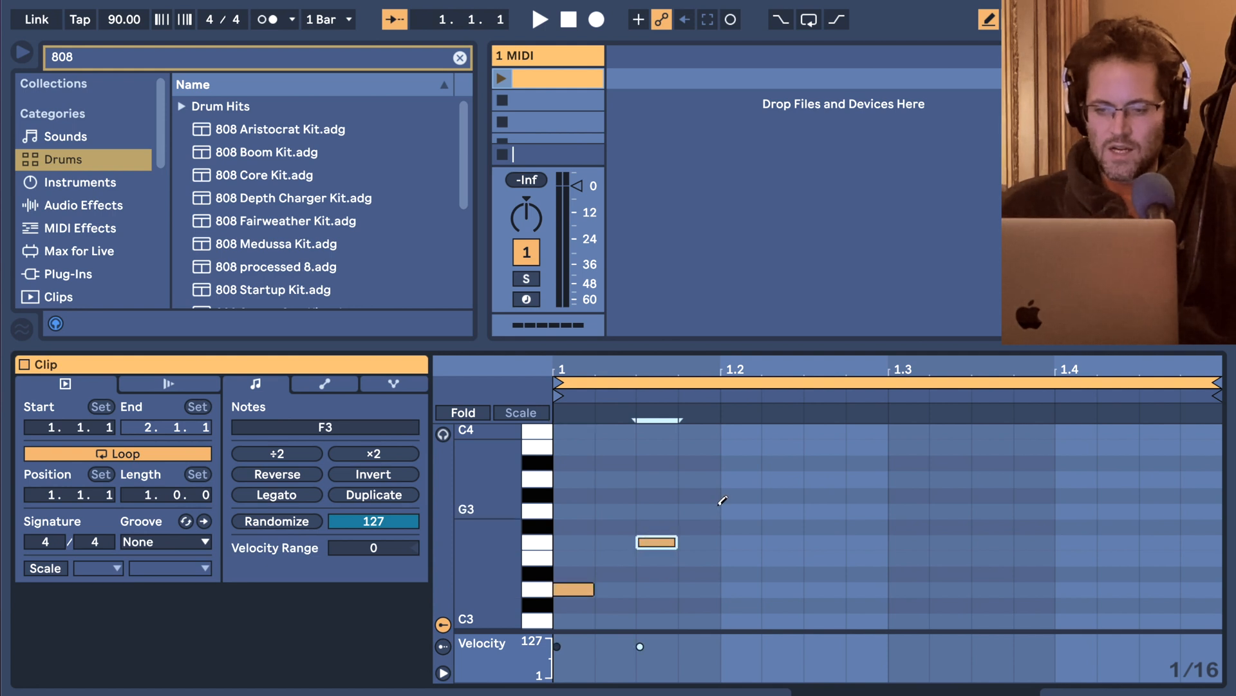
click(739, 494)
click(810, 462)
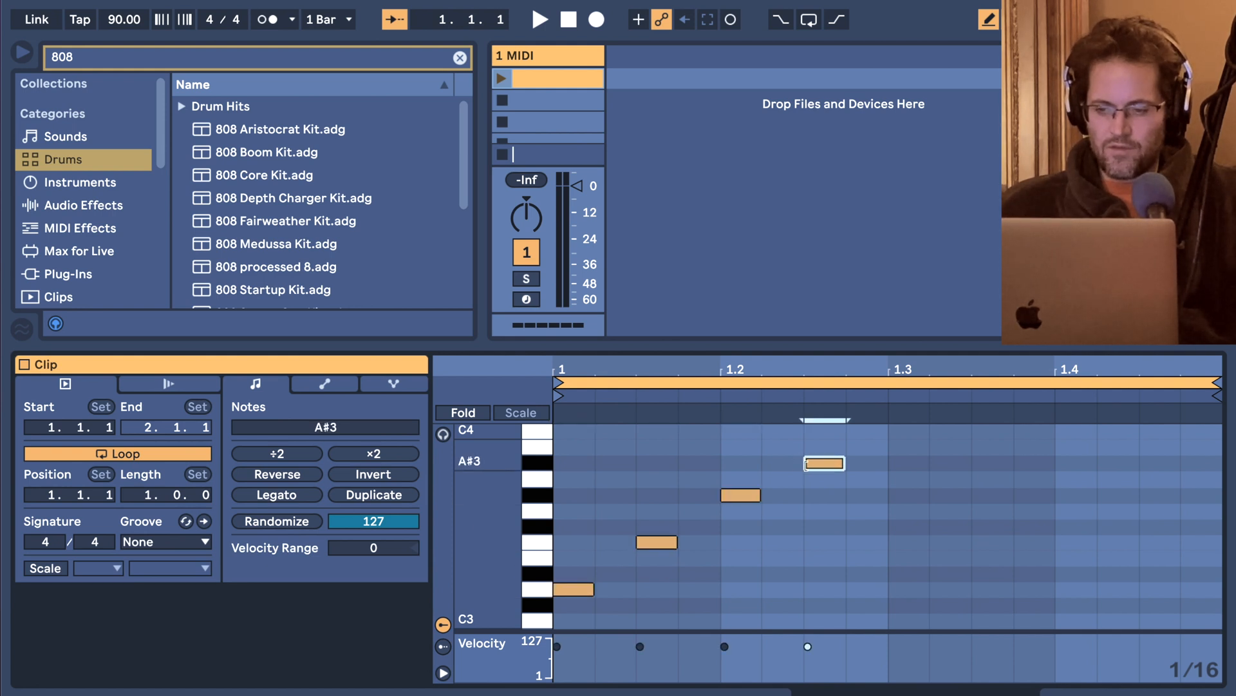
click(905, 494)
click(995, 463)
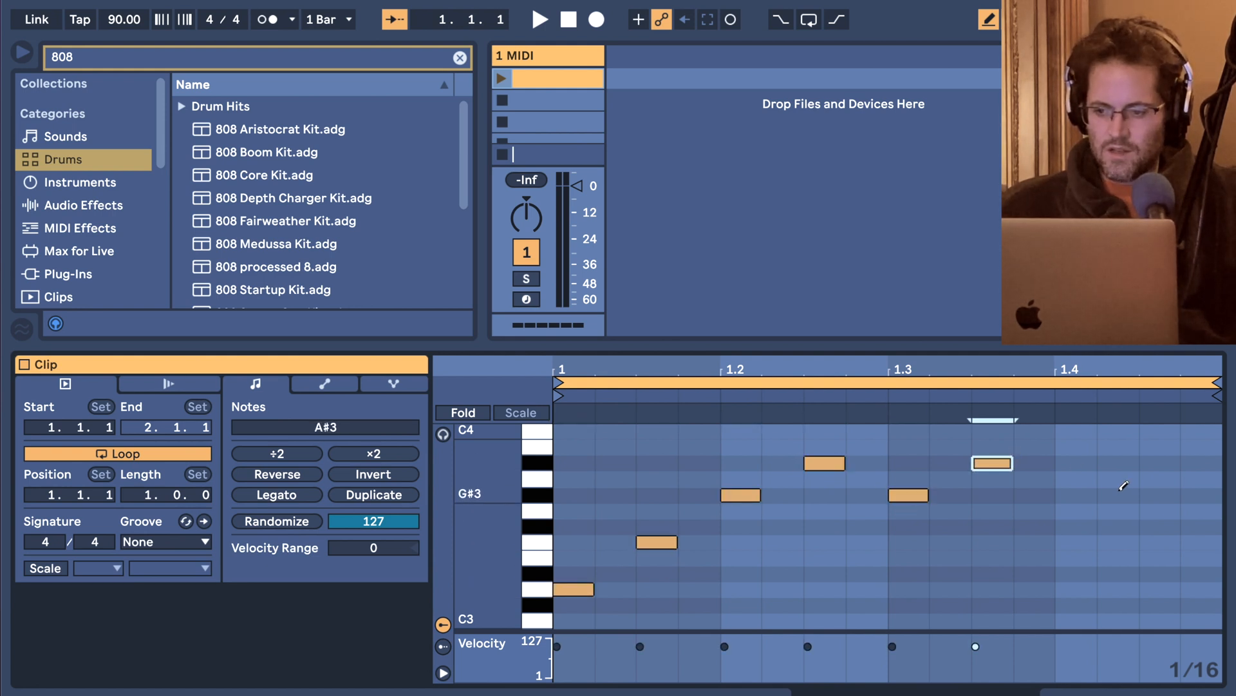
click(1118, 494)
click(1162, 430)
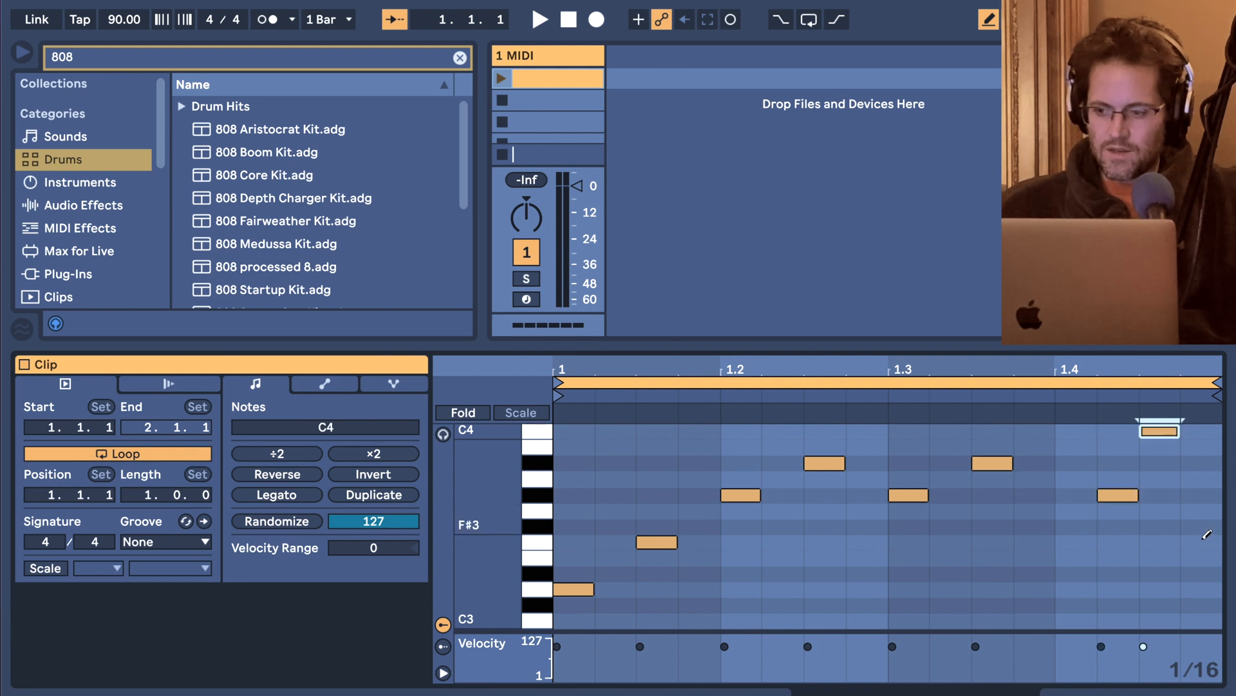
click(1201, 572)
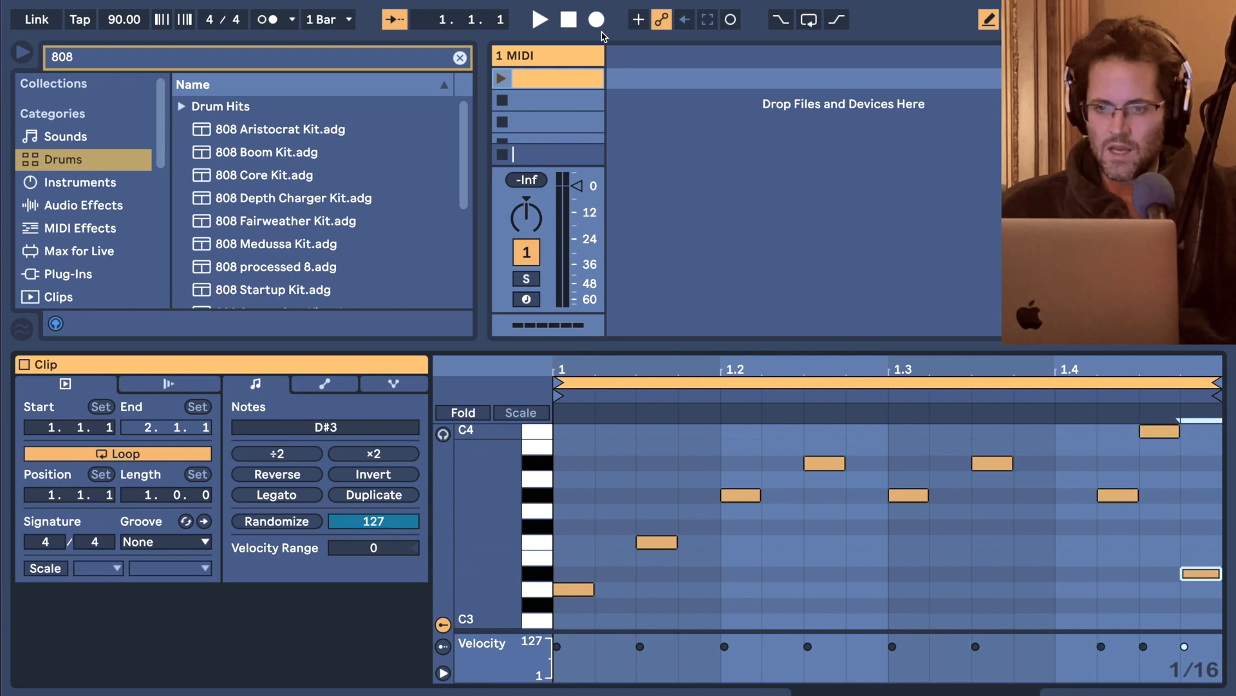
click(545, 81)
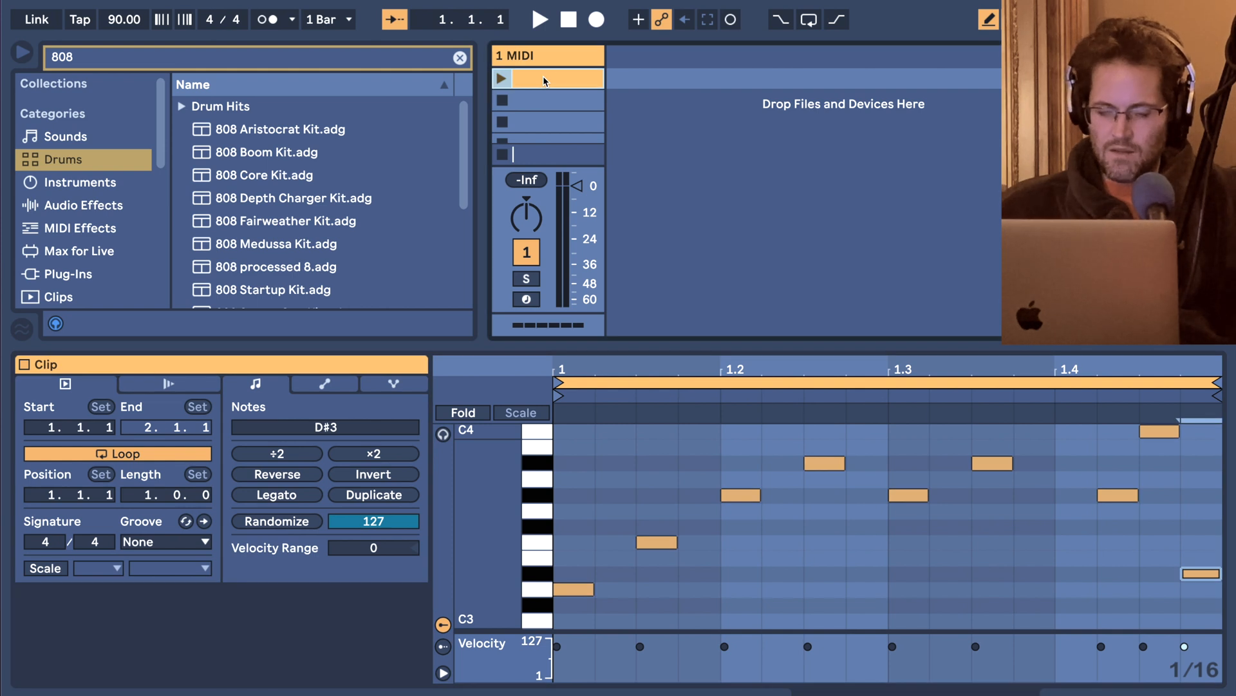
key(Delete)
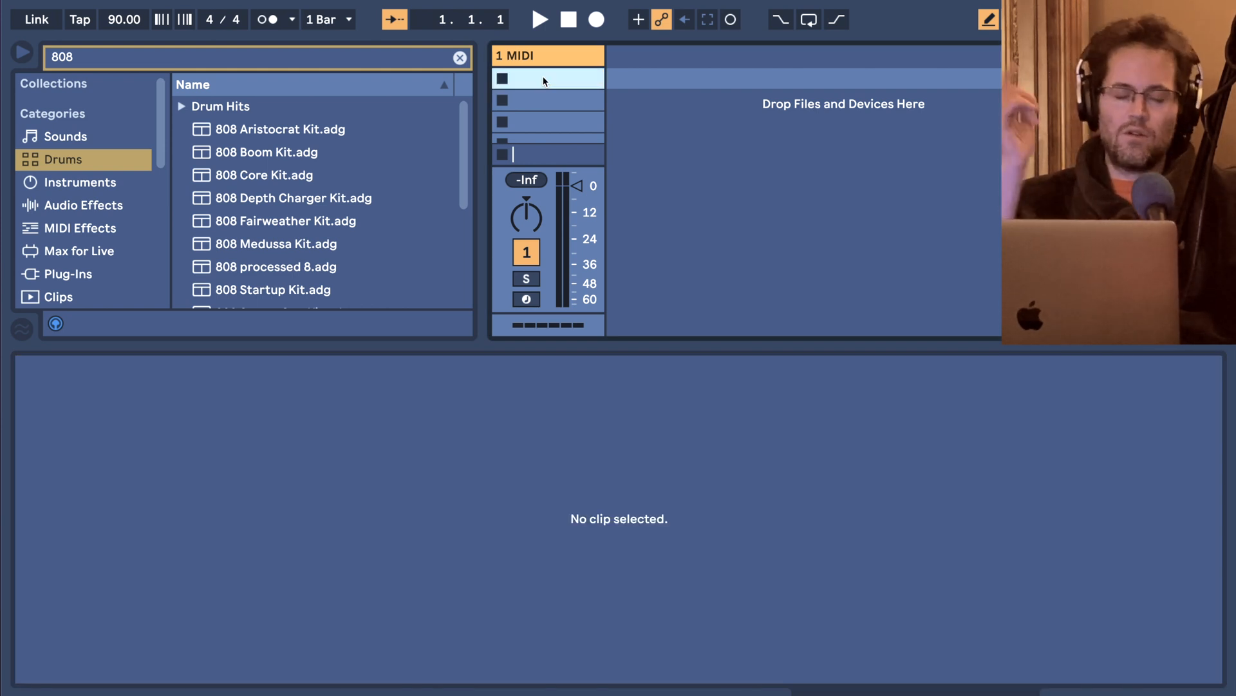
Load 808 Core Kit.adg onto the MIDI track, with its in/out section hidden, and create an empty clip in its first slot.
click(286, 172)
scroll(285, 171, down, 2)
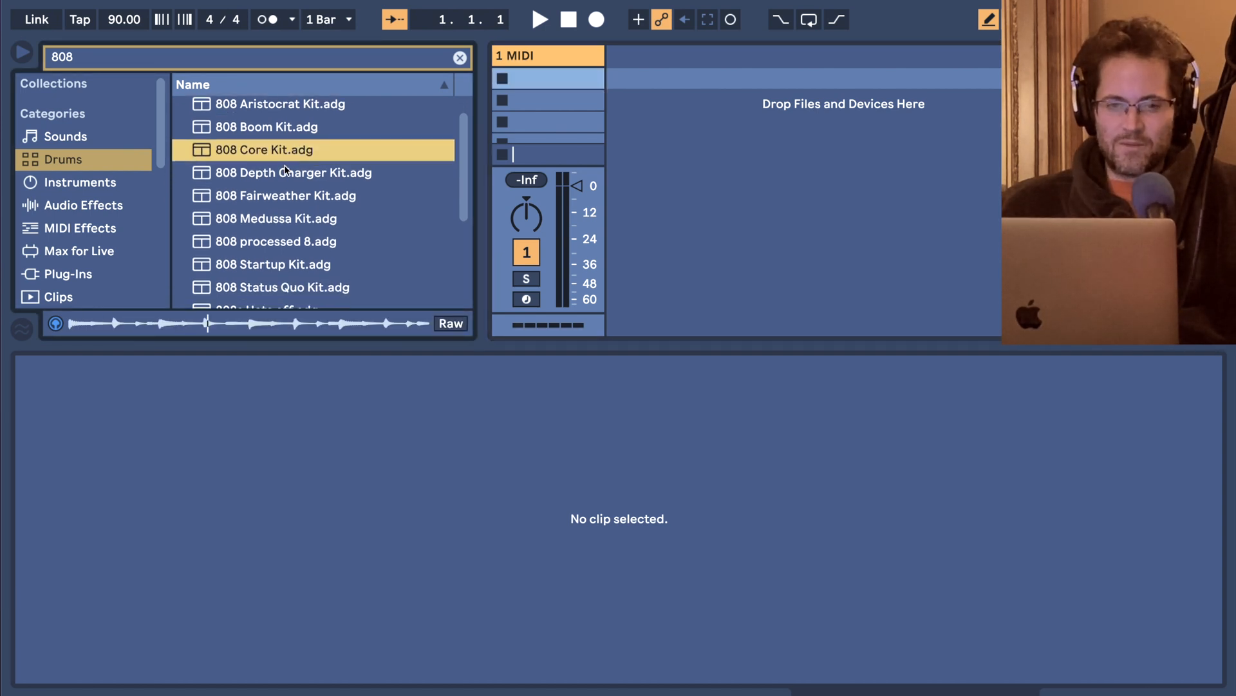
drag(294, 148, 536, 92)
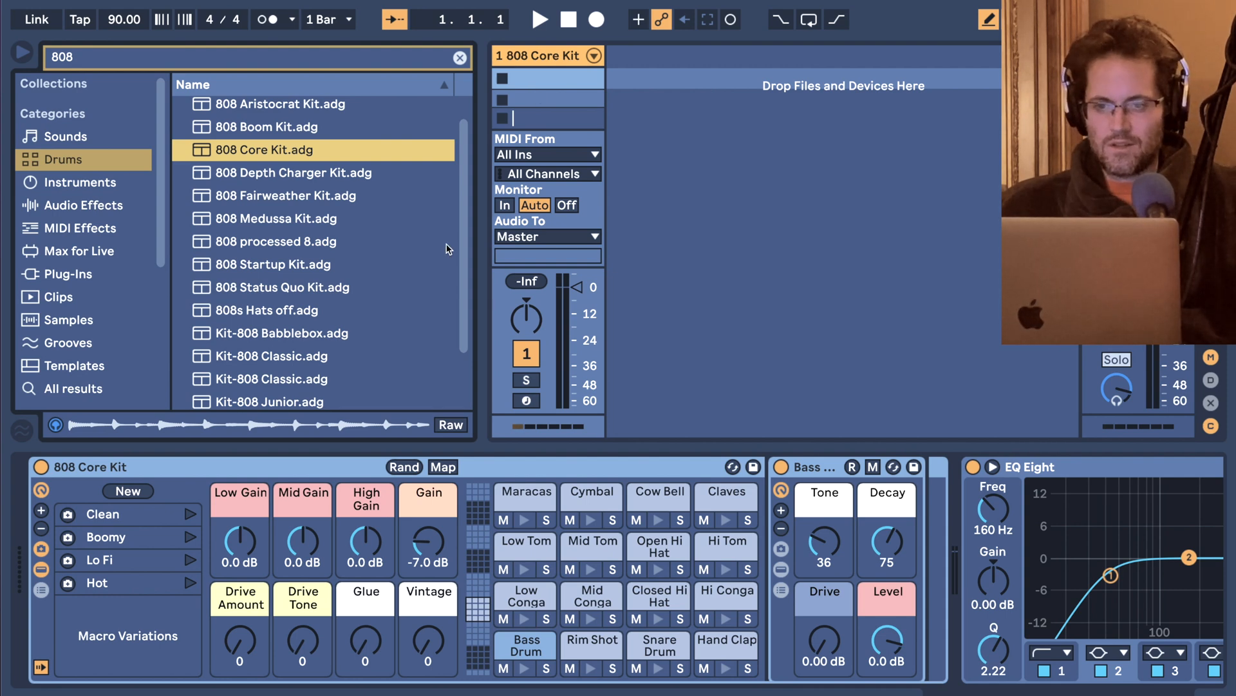
key(super+alt+i)
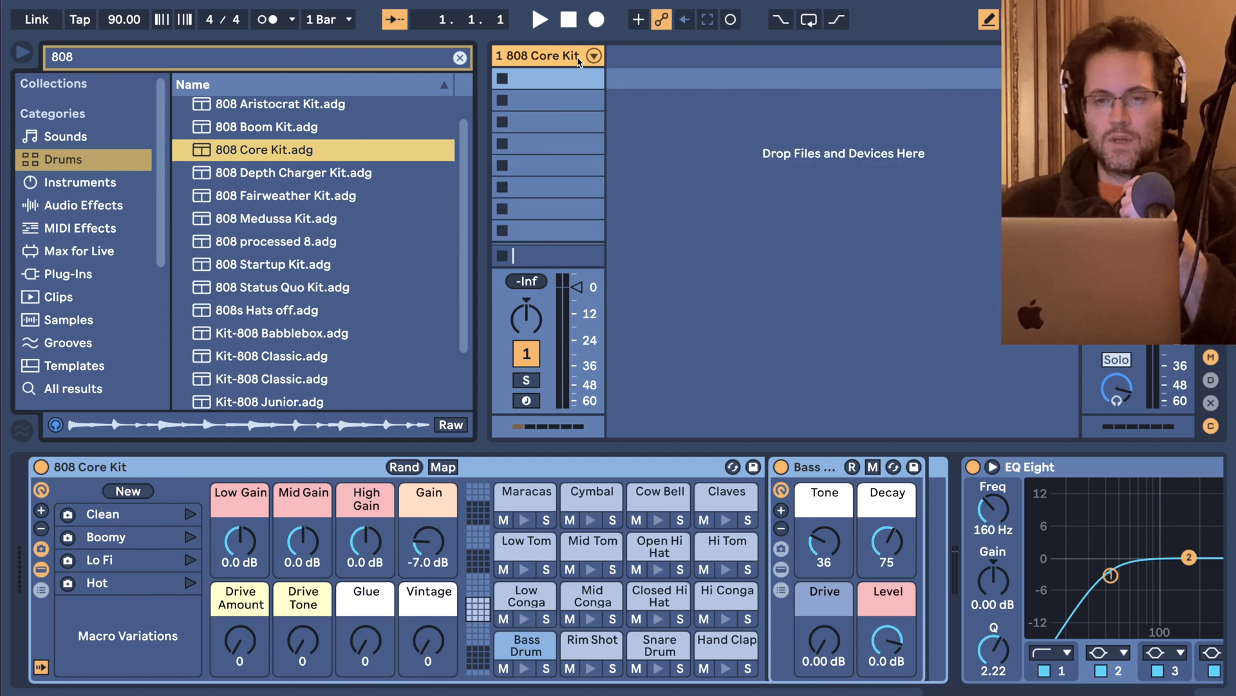
double_click(558, 79)
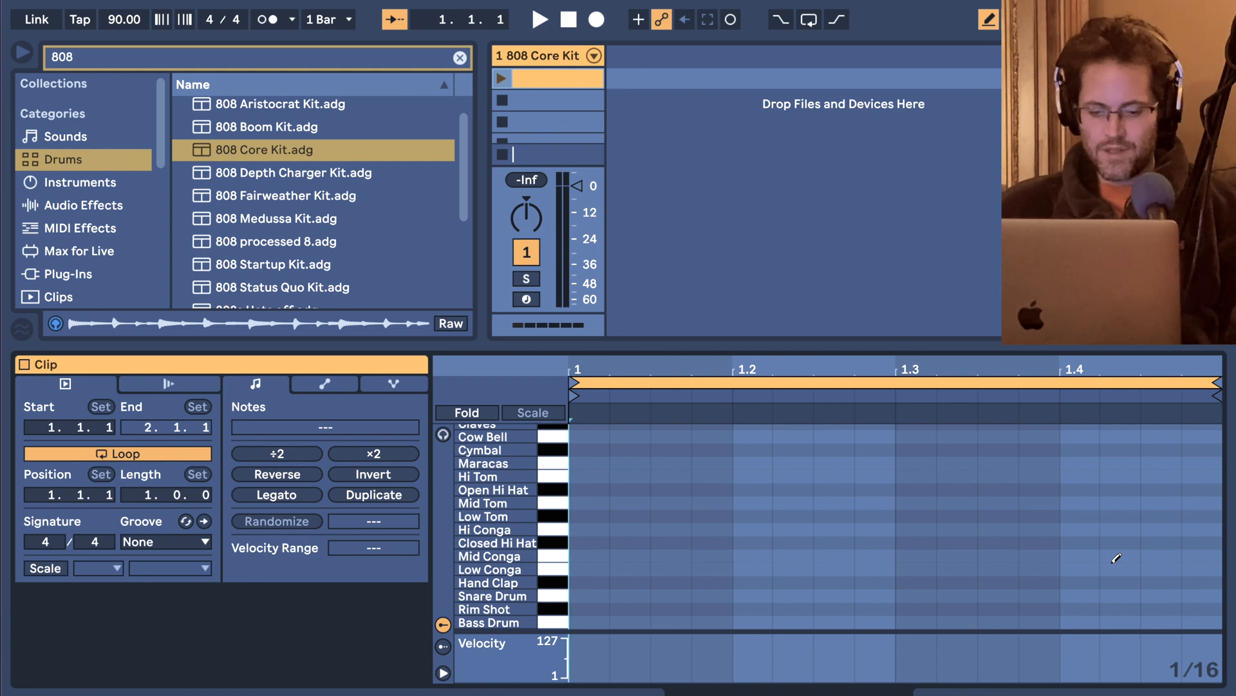
Try the 1/8 and 1/32 note grids in the clip's piano roll and return to 1/16.
key(super+1)
key(super+2)
key(super+2)
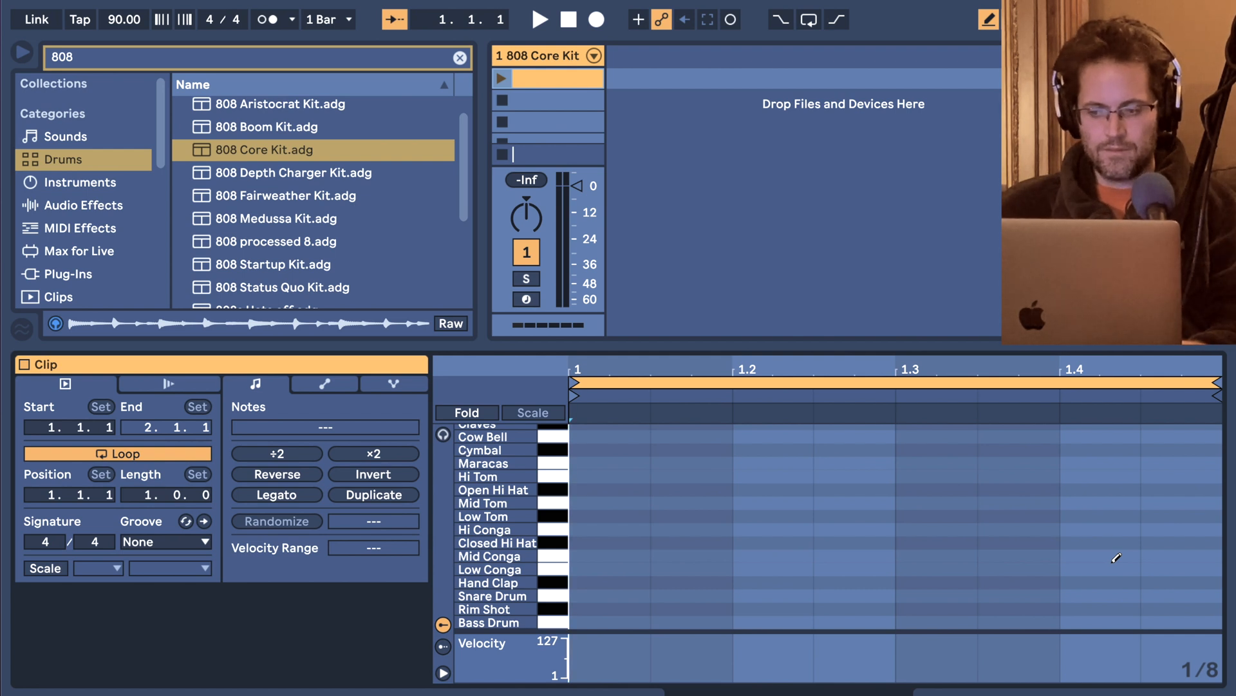
key(super+1)
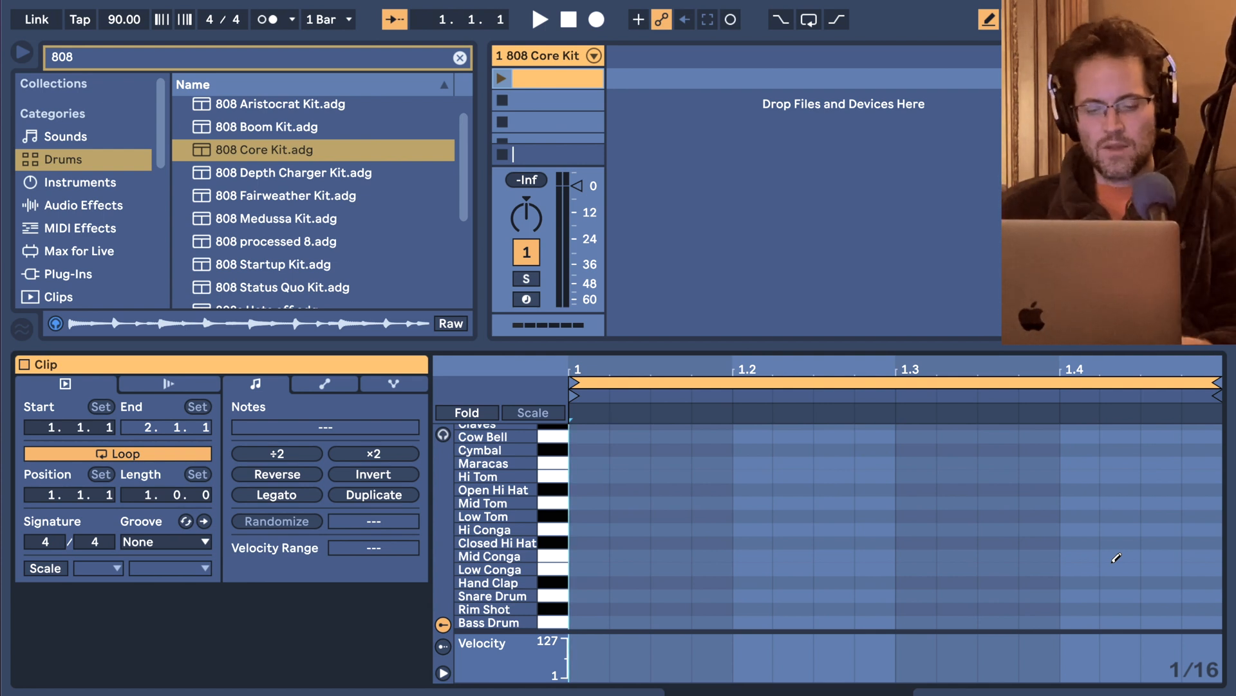
key(ctrl+1)
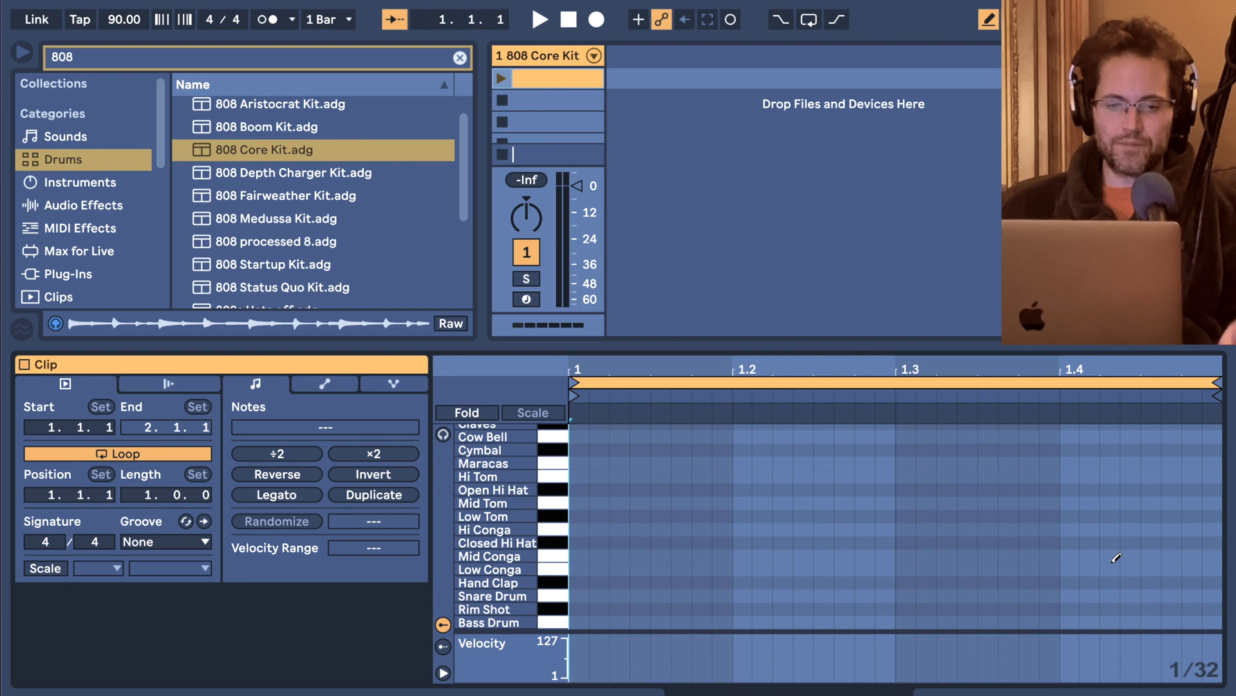
key(ctrl+2)
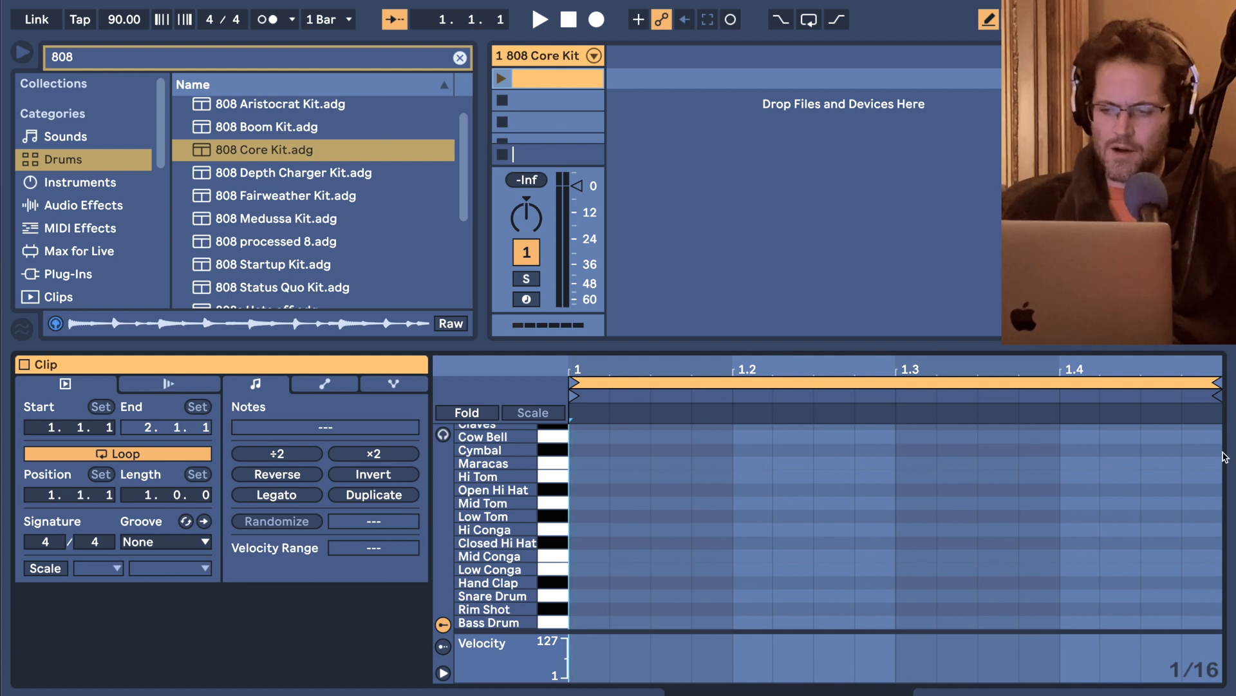
Draw a sixteenth-note Bass Drum hit on beat 1 and Snare Drum hits on beats 1.2 and 1.4.
click(591, 621)
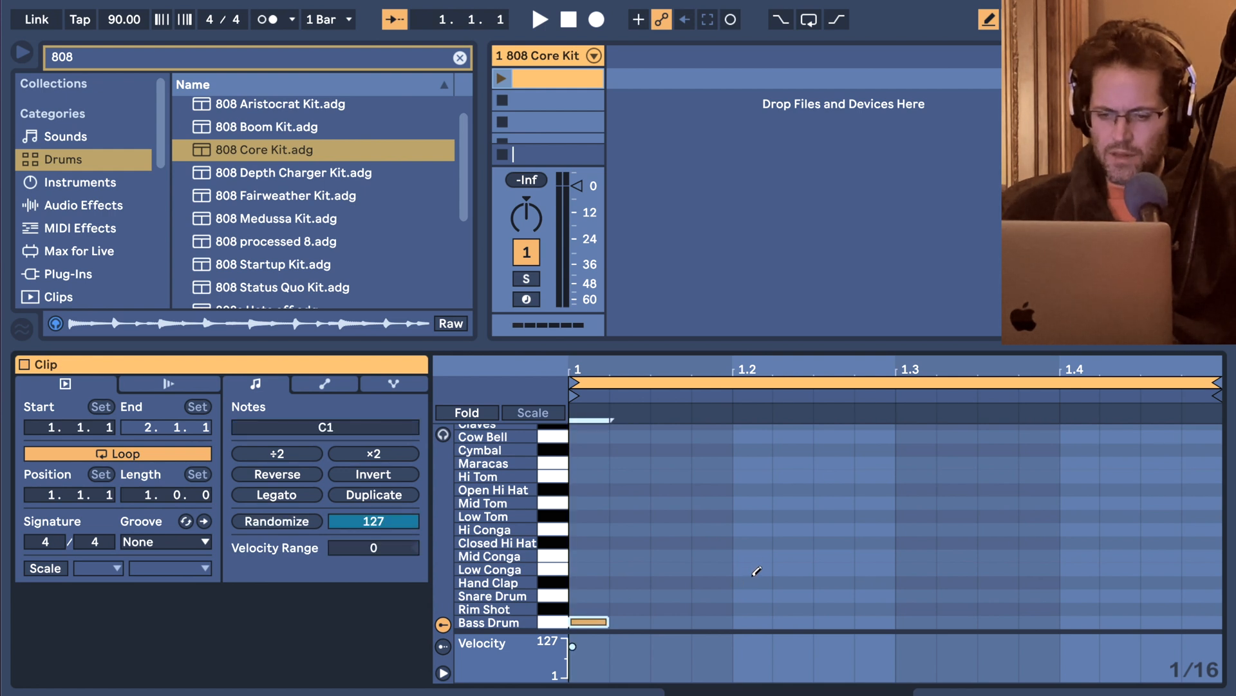
click(752, 594)
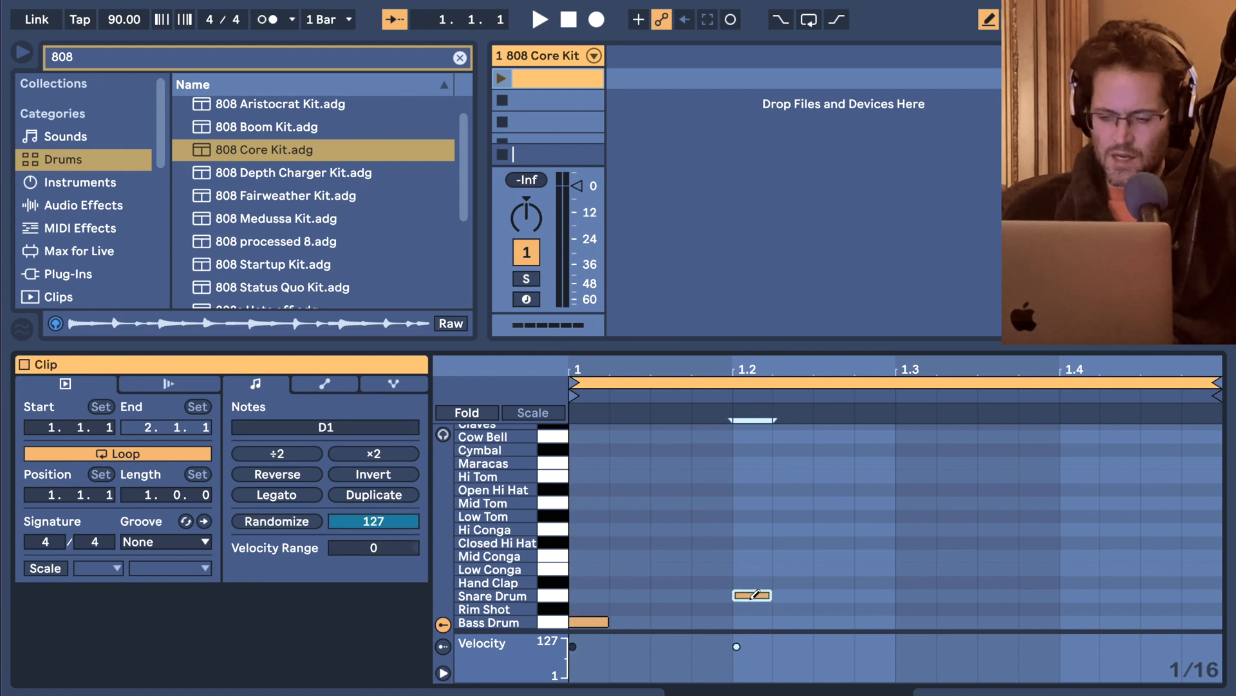
click(1087, 595)
Set the tempo to 83.00 BPM and start playback of the drum clip.
click(134, 21)
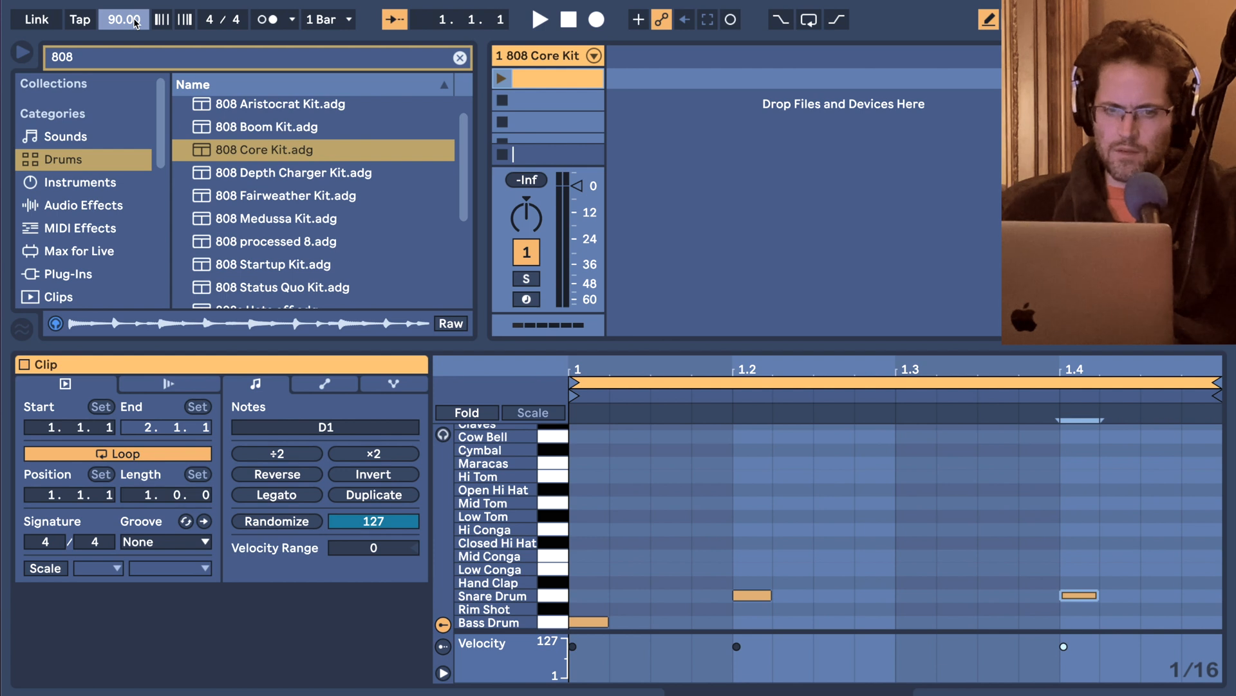
key(Down)
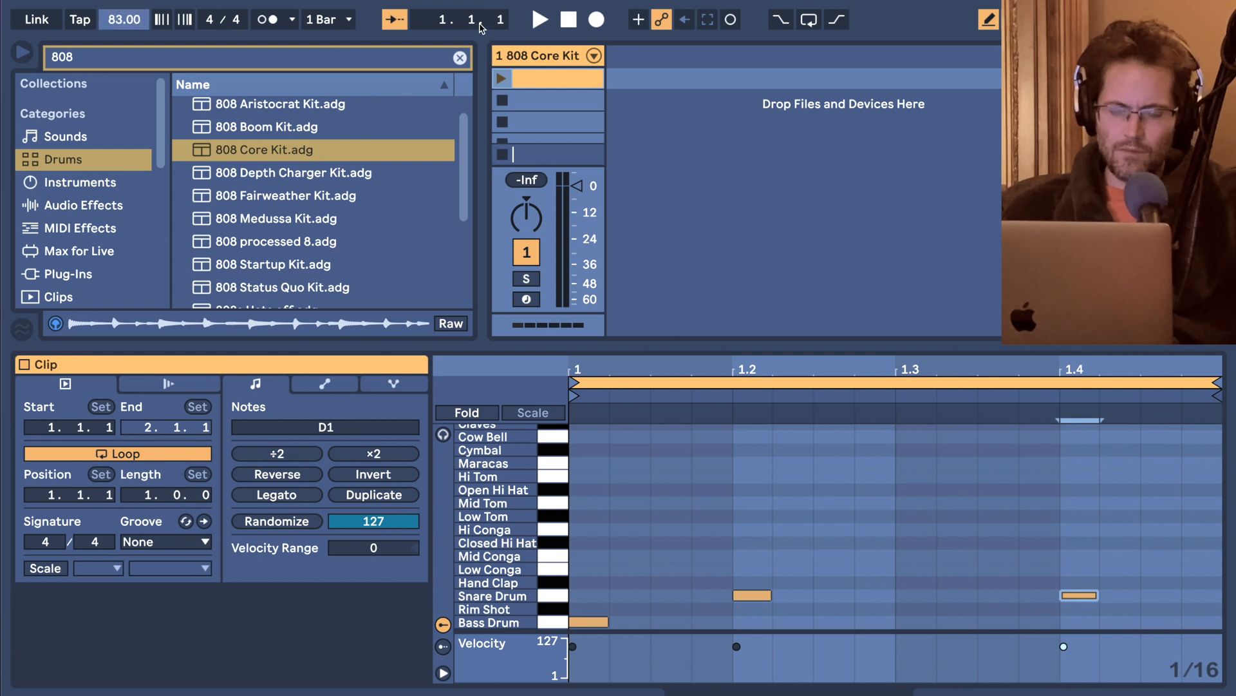
click(541, 20)
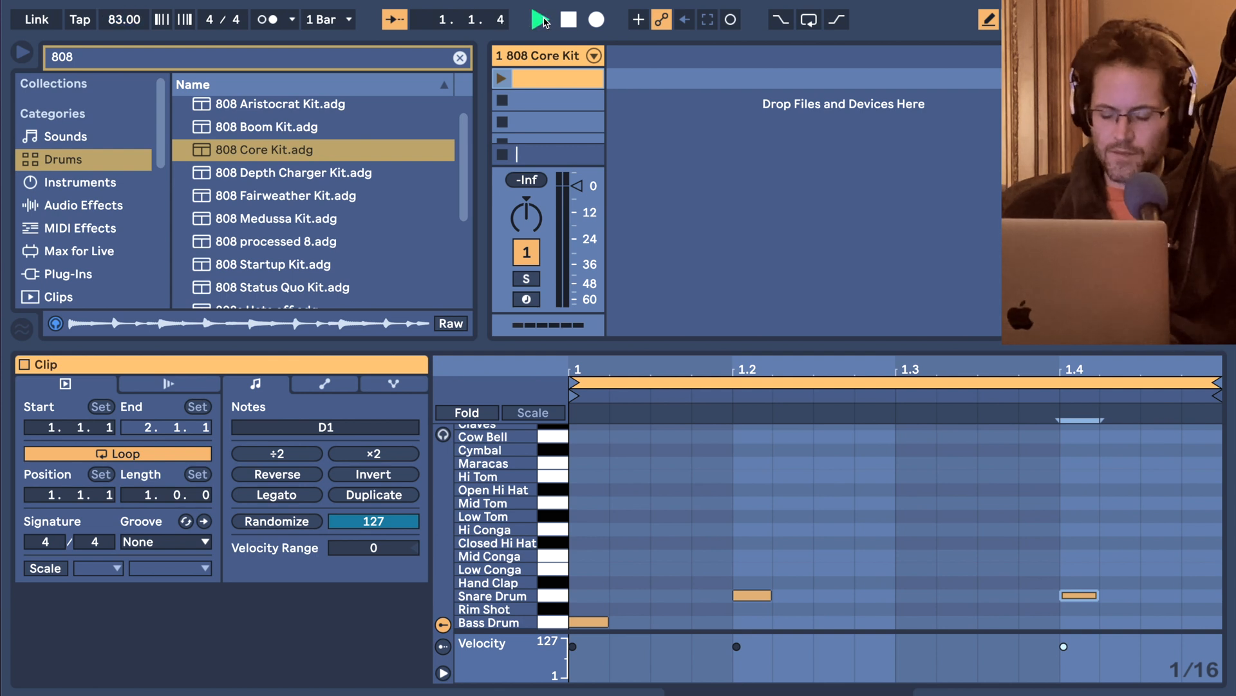
click(503, 78)
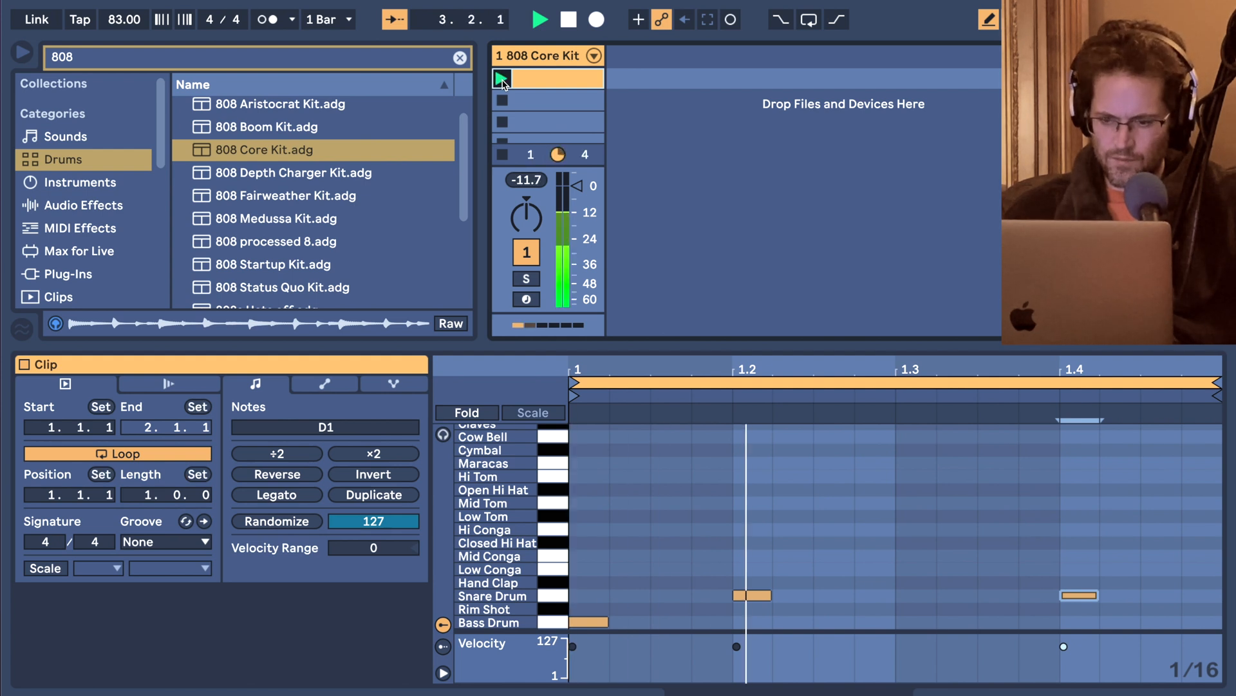
Add Bass Drum hits on the second and fourth sixteenths of beat 1.2 and a Snare Drum hit on the third sixteenth of 1.3.
click(793, 621)
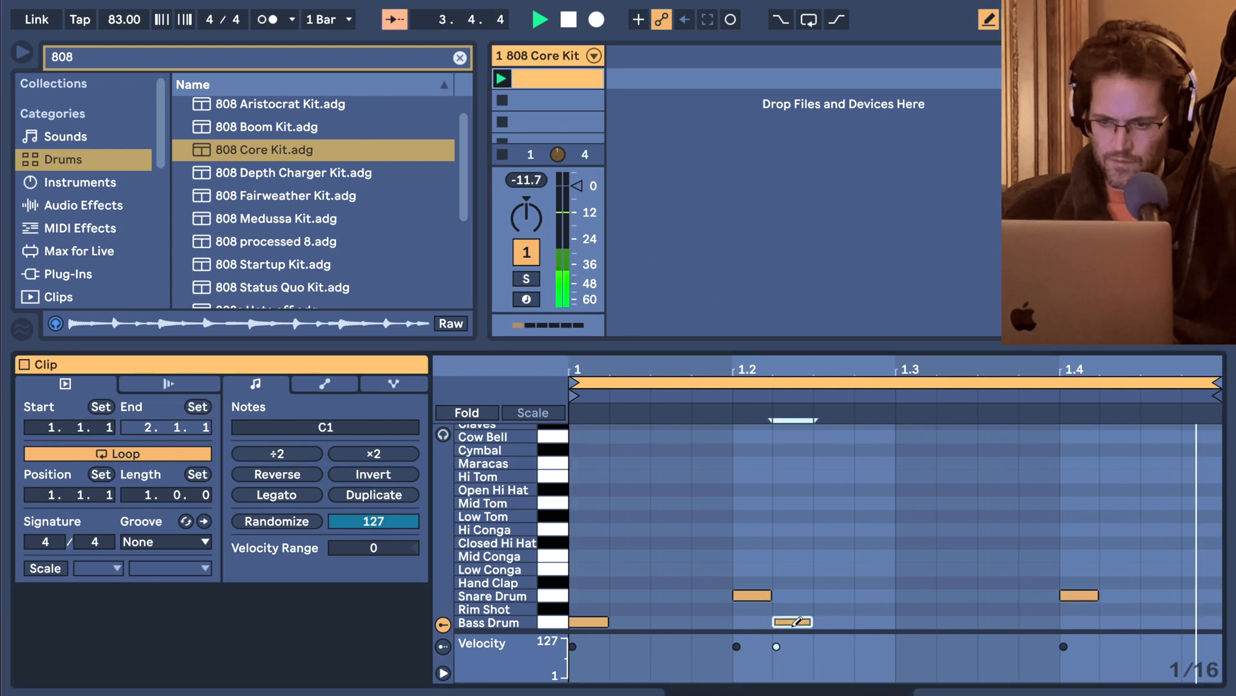
click(869, 621)
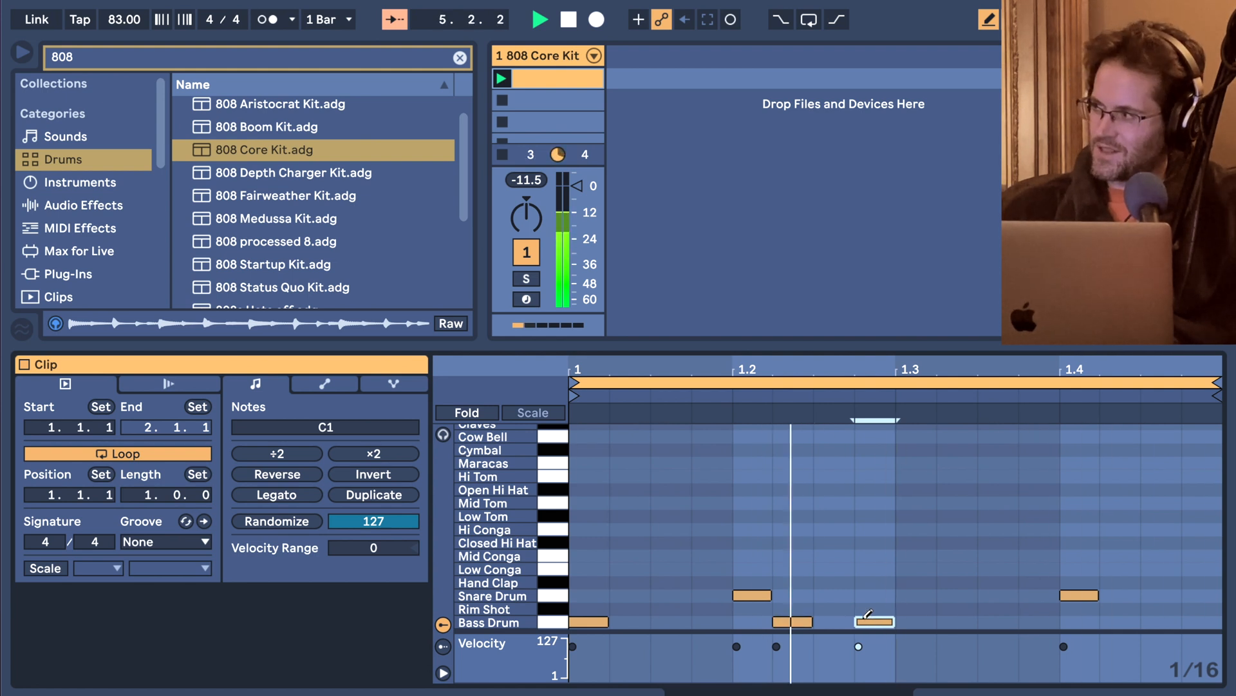
click(995, 595)
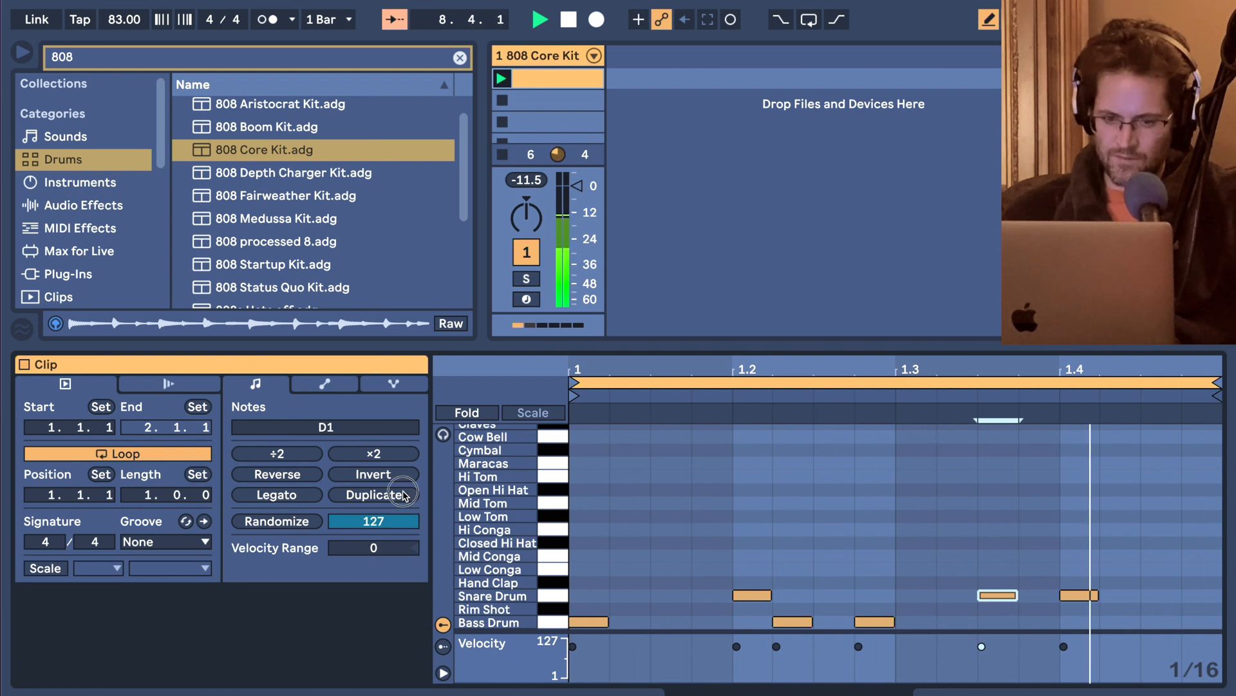
Duplicate the pattern to two bars and add Bass Drum hits on the last two sixteenths of beat 2.4.
key(super+d)
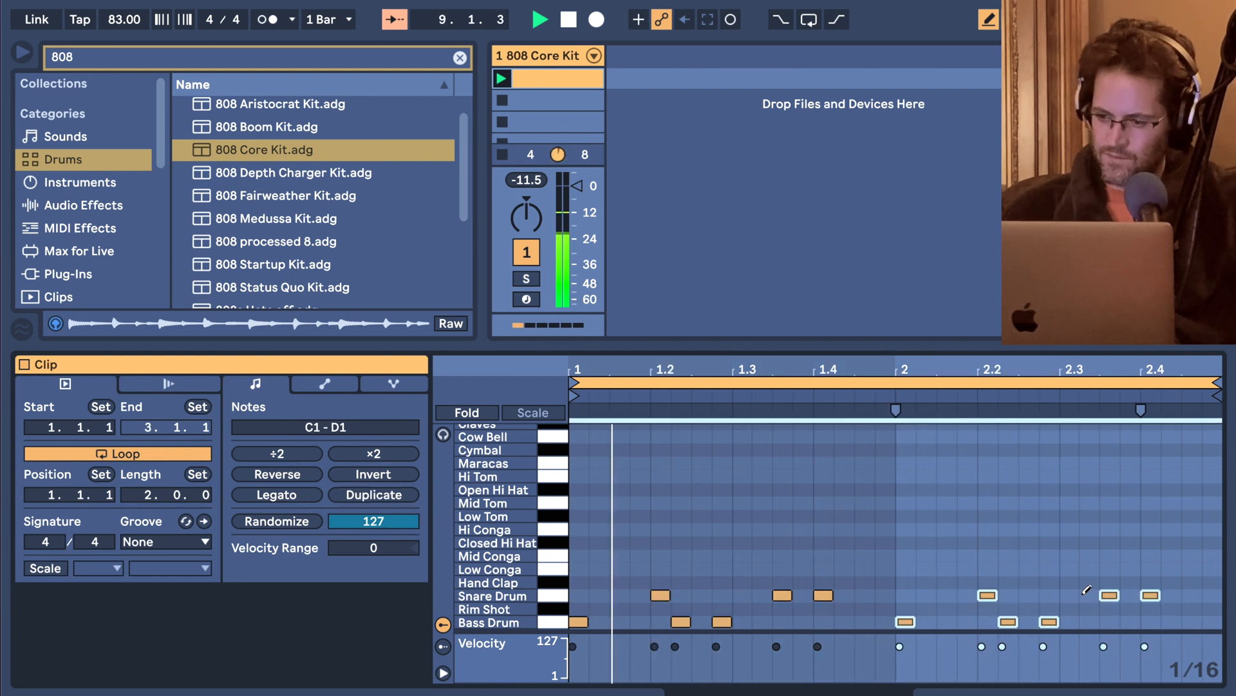
click(1186, 622)
click(1213, 621)
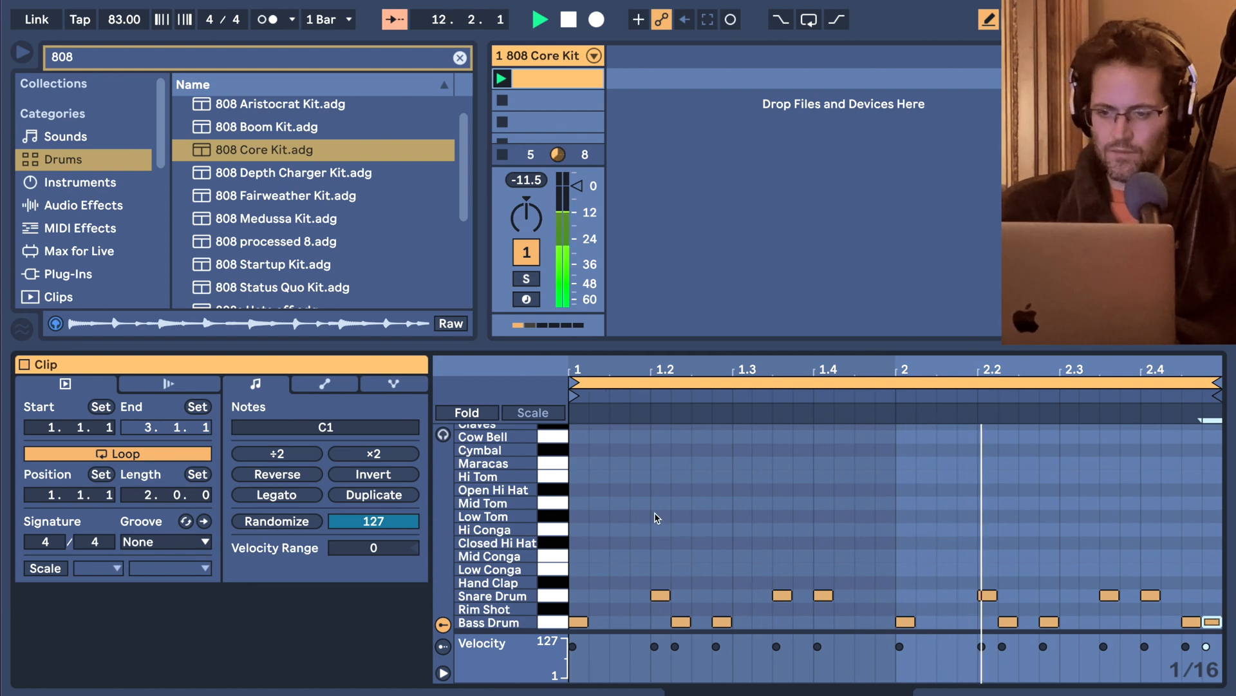
Show the track's device chain and collapse the 808 Core Kit, EQ Eight and Compressor devices.
key(shift+Tab)
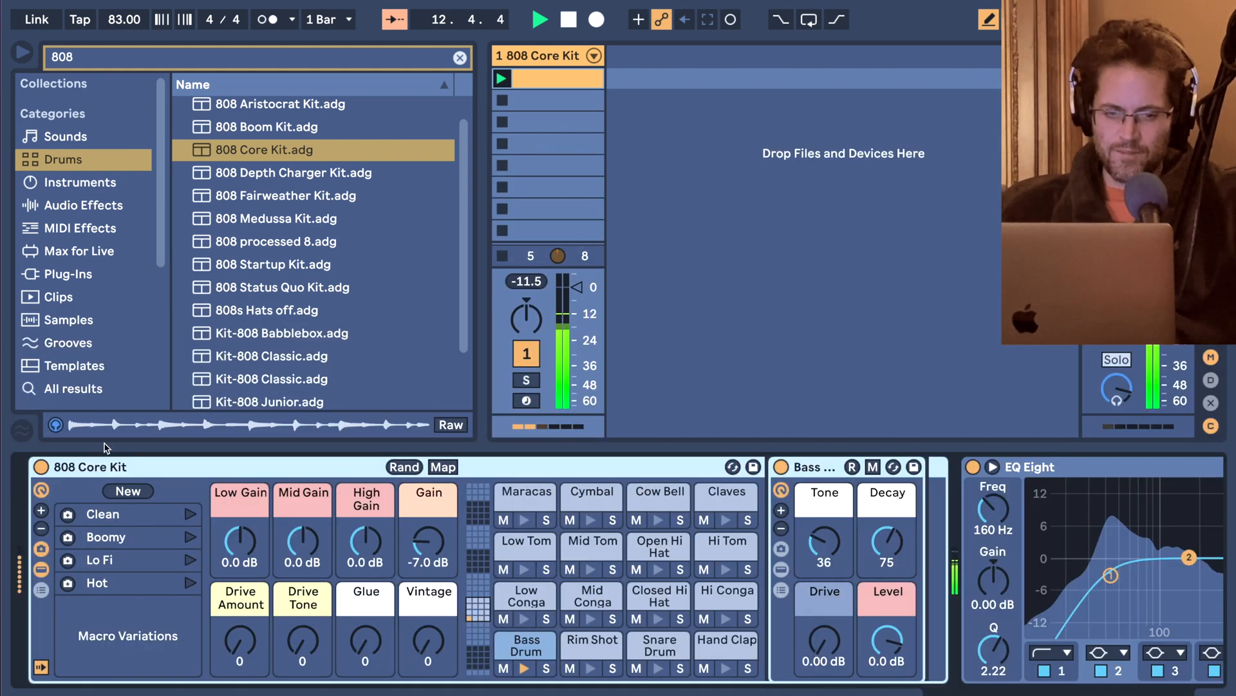
double_click(105, 467)
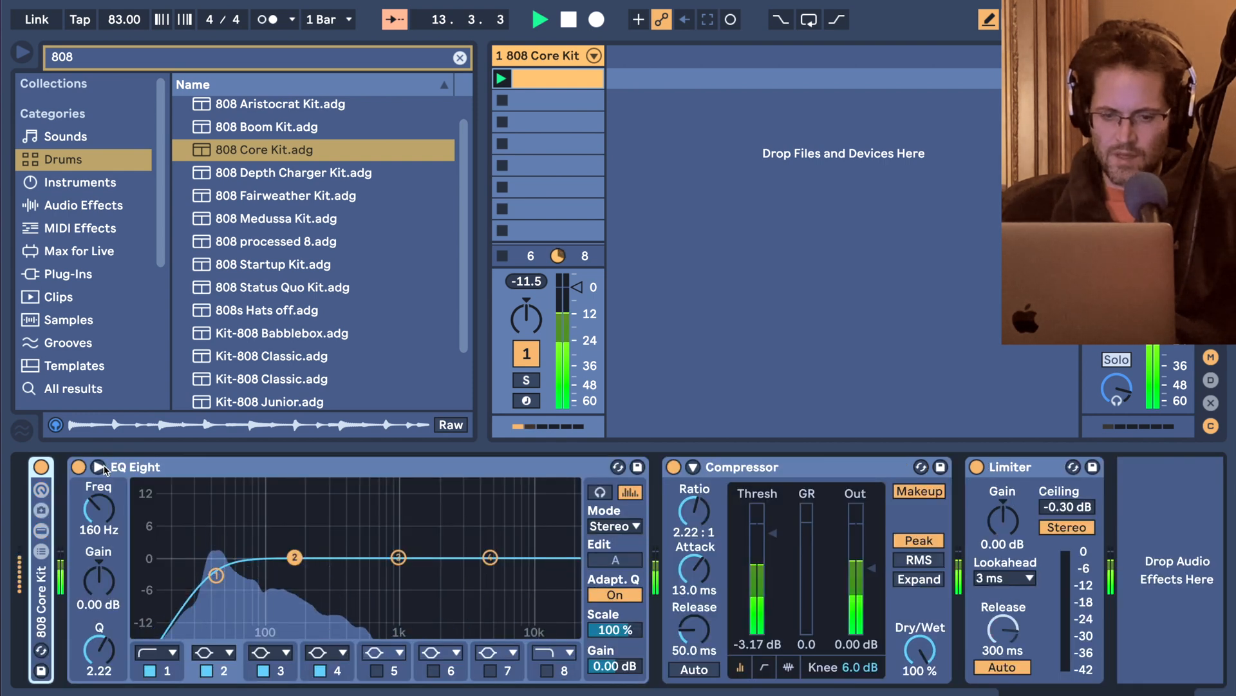
double_click(105, 466)
double_click(137, 467)
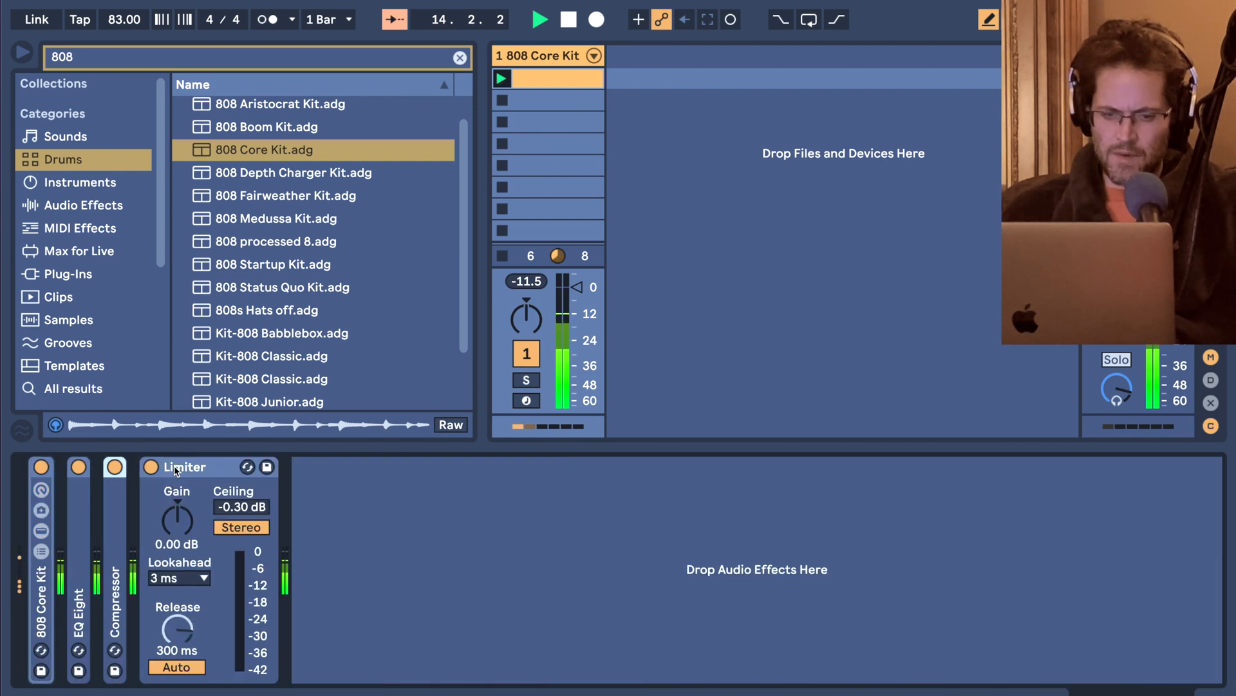
Insert the Drum Buss audio effect between the Compressor and Limiter, with Crunch at 30 % and Damp at 8.56 kHz.
click(71, 206)
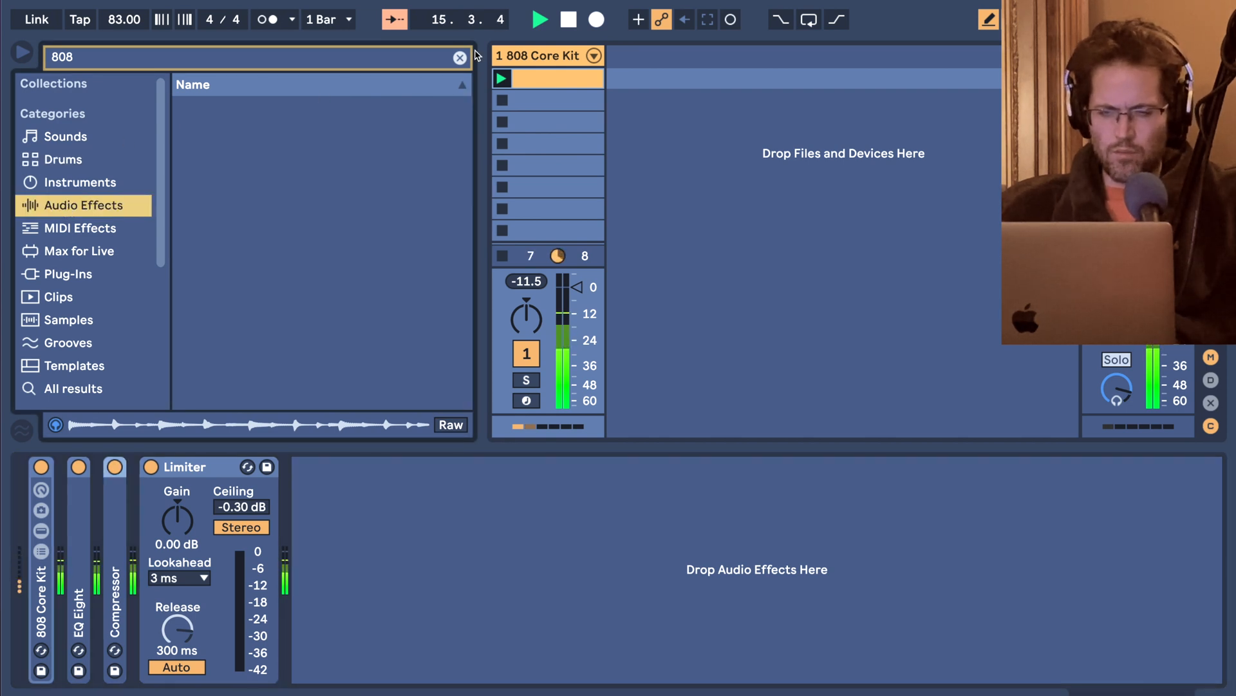
click(460, 57)
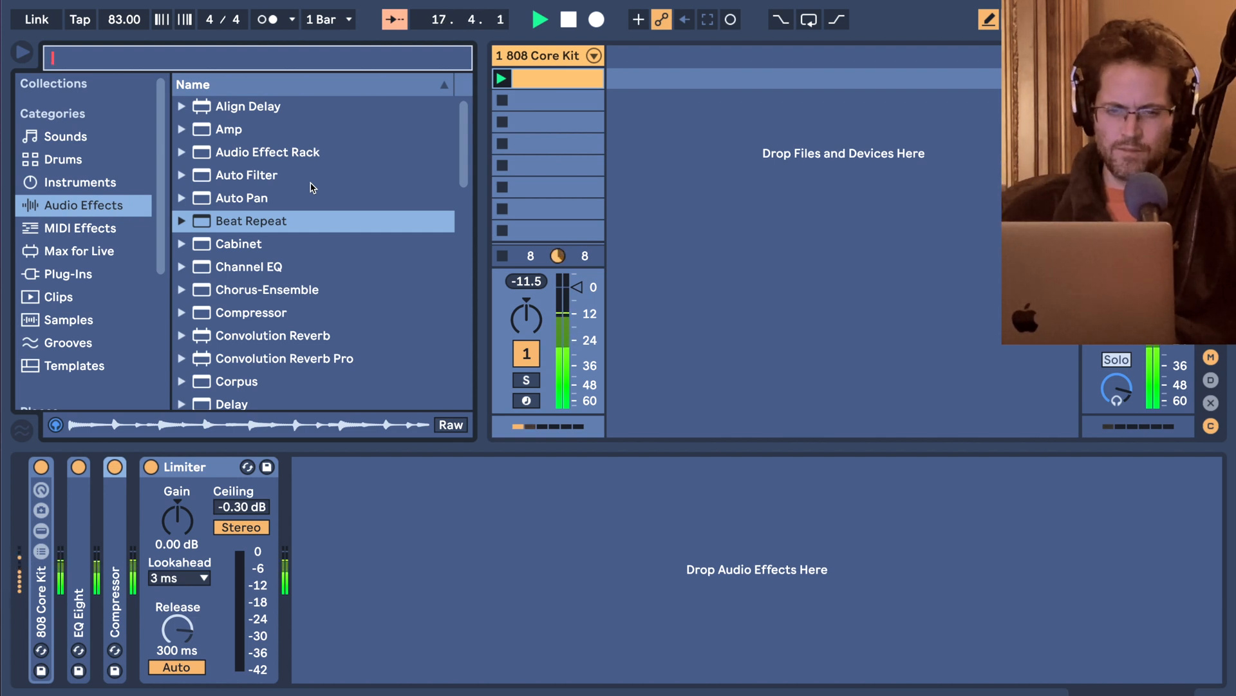
scroll(311, 187, down, 3)
drag(230, 368, 151, 495)
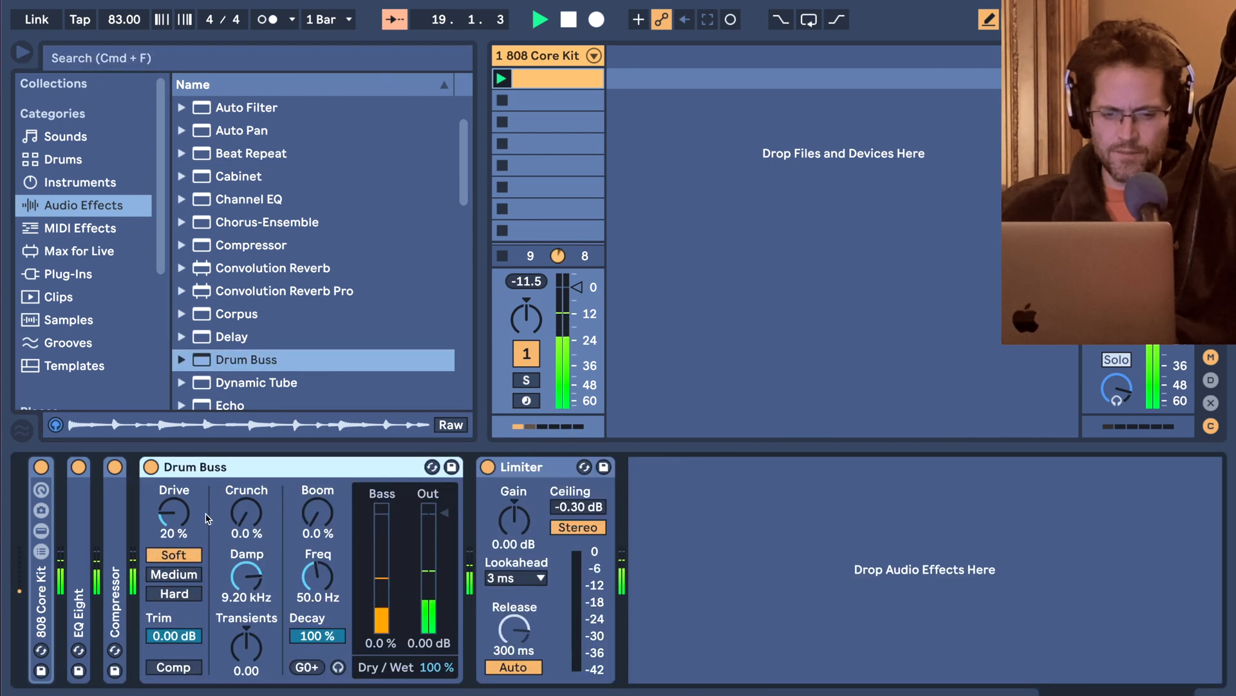
drag(246, 513, 246, 491)
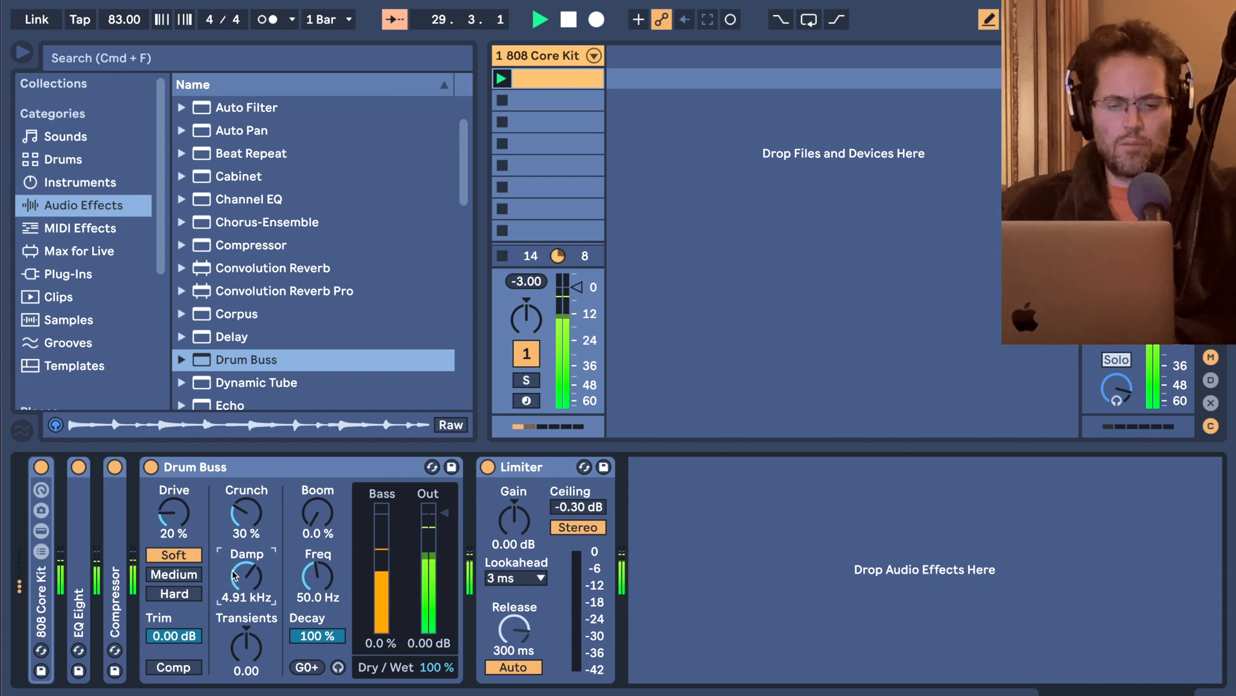
drag(246, 575, 246, 515)
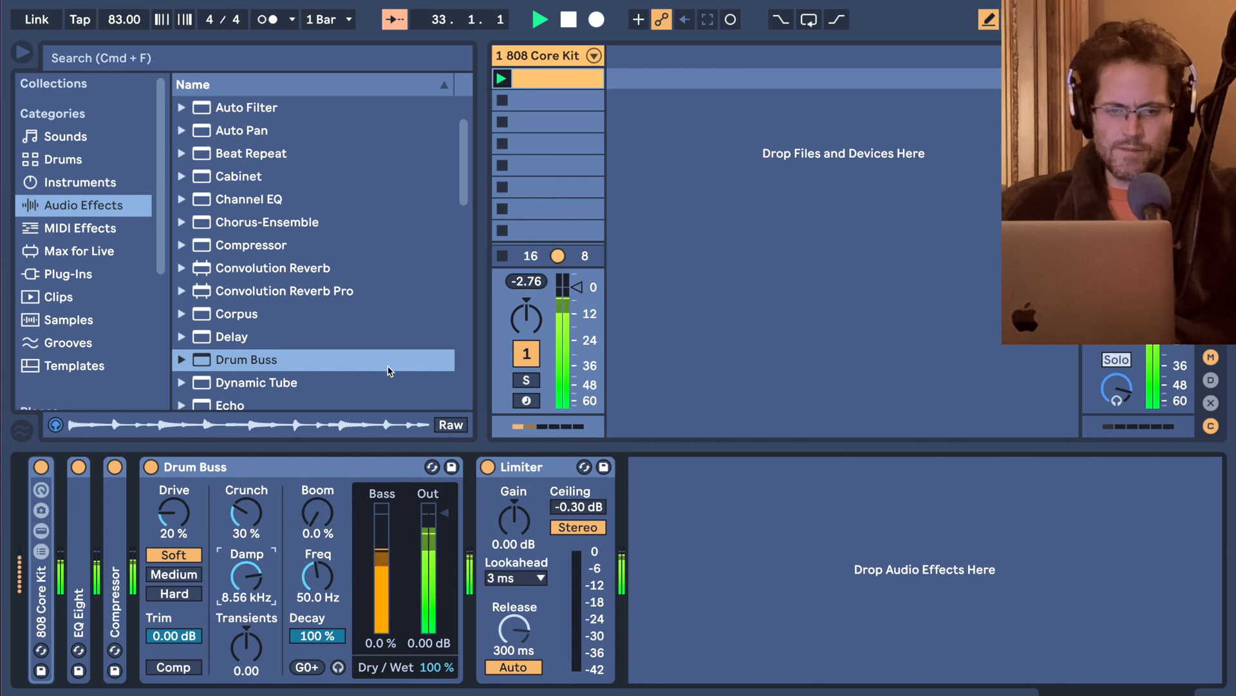
Insert the Hybrid Reverb audio effect directly after Drum Buss in the device chain.
click(255, 276)
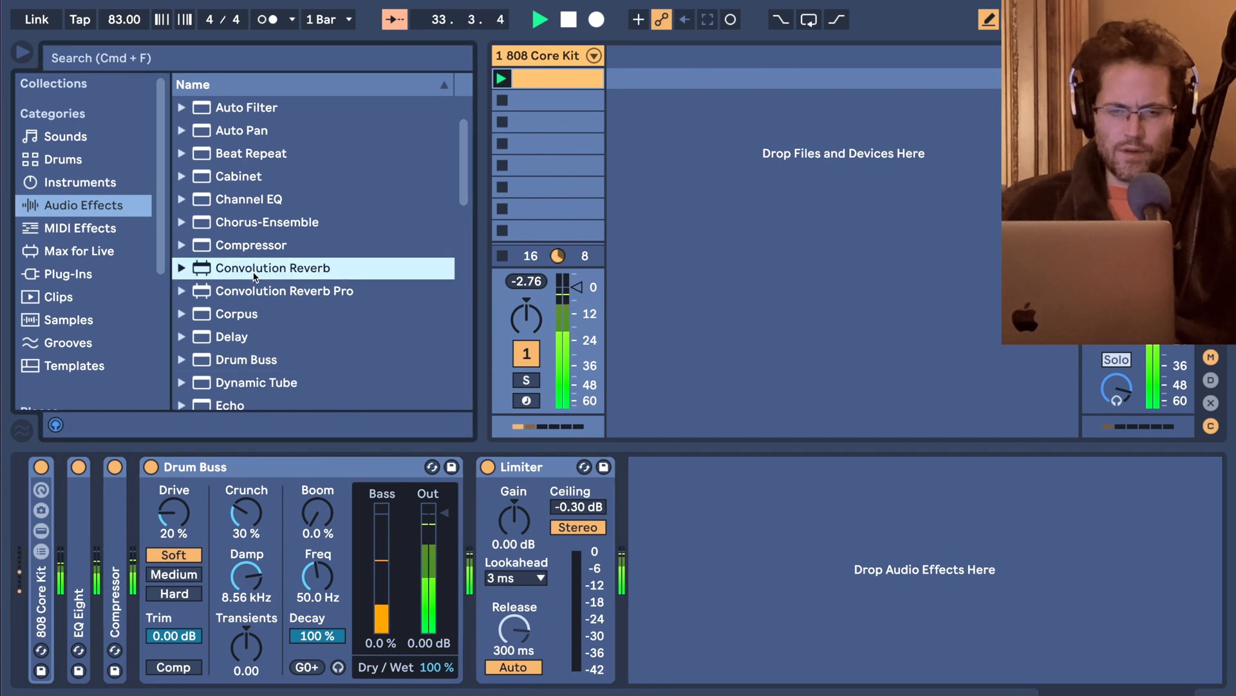
scroll(253, 280, down, 8)
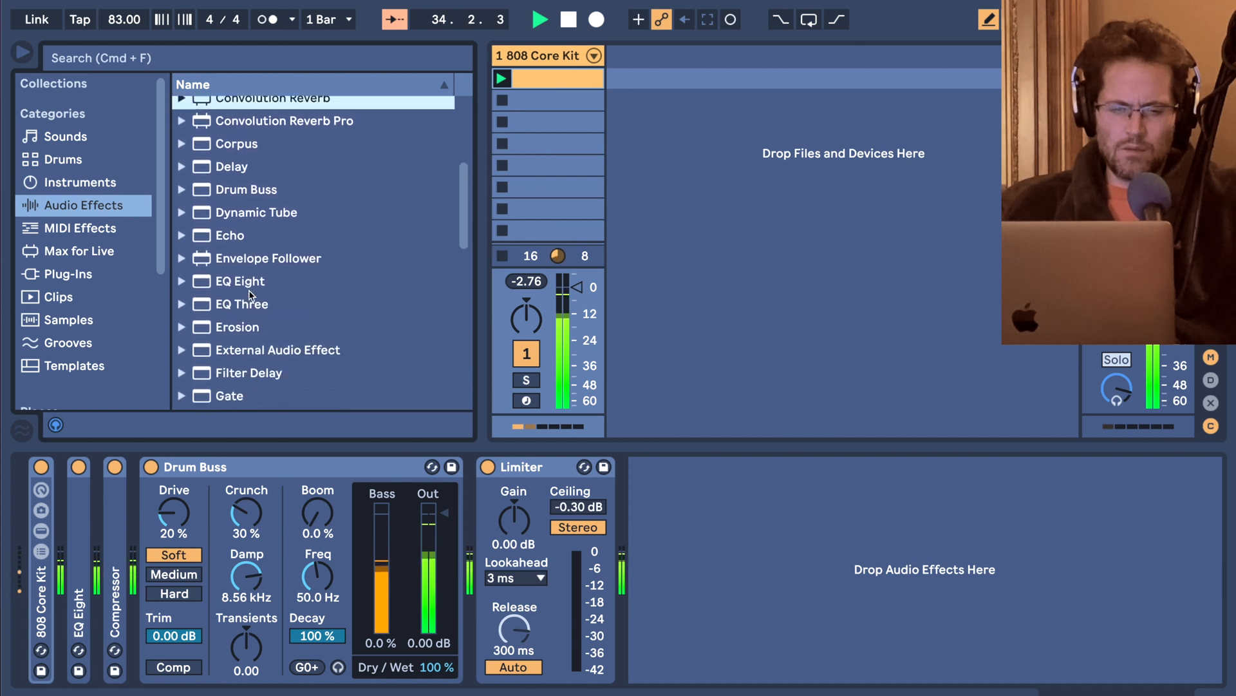
scroll(251, 295, down, 6)
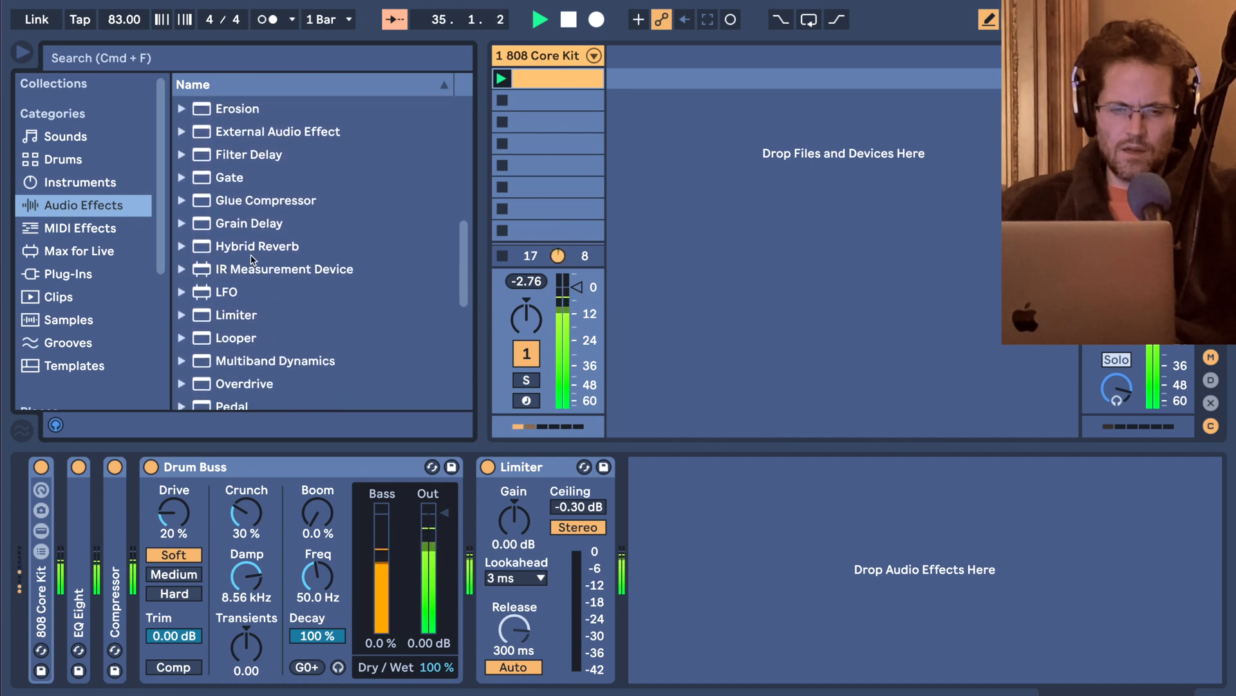
drag(256, 248, 312, 246)
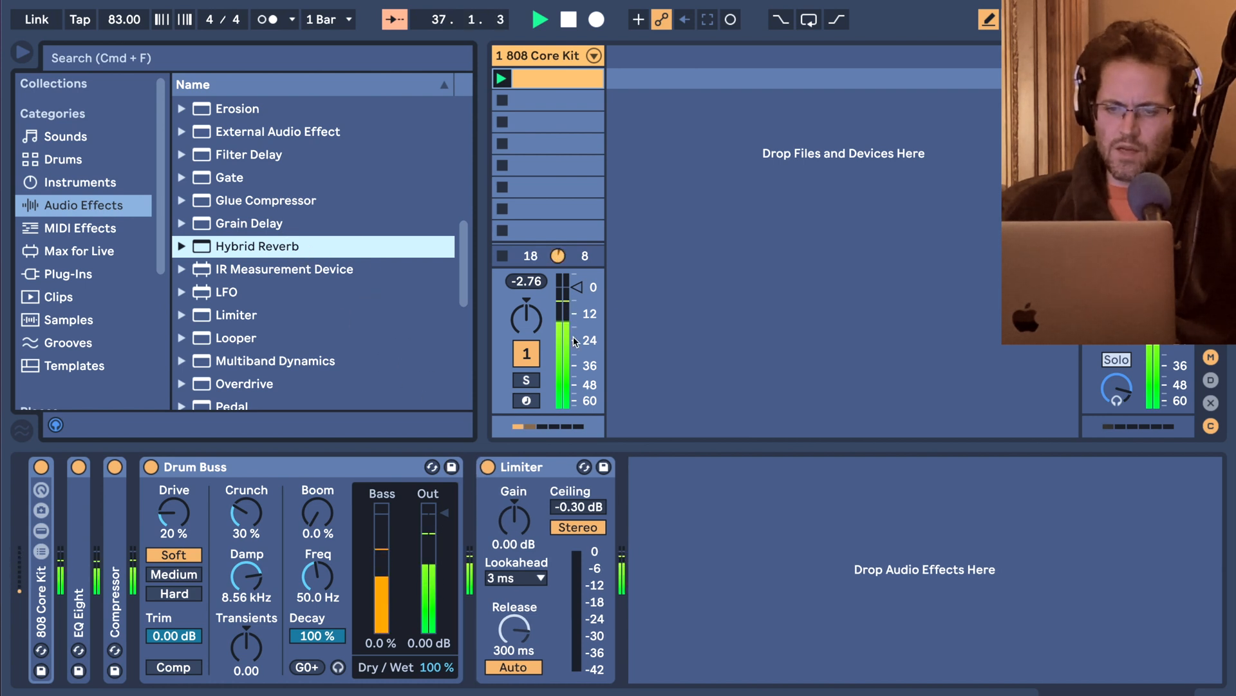
drag(261, 253, 454, 474)
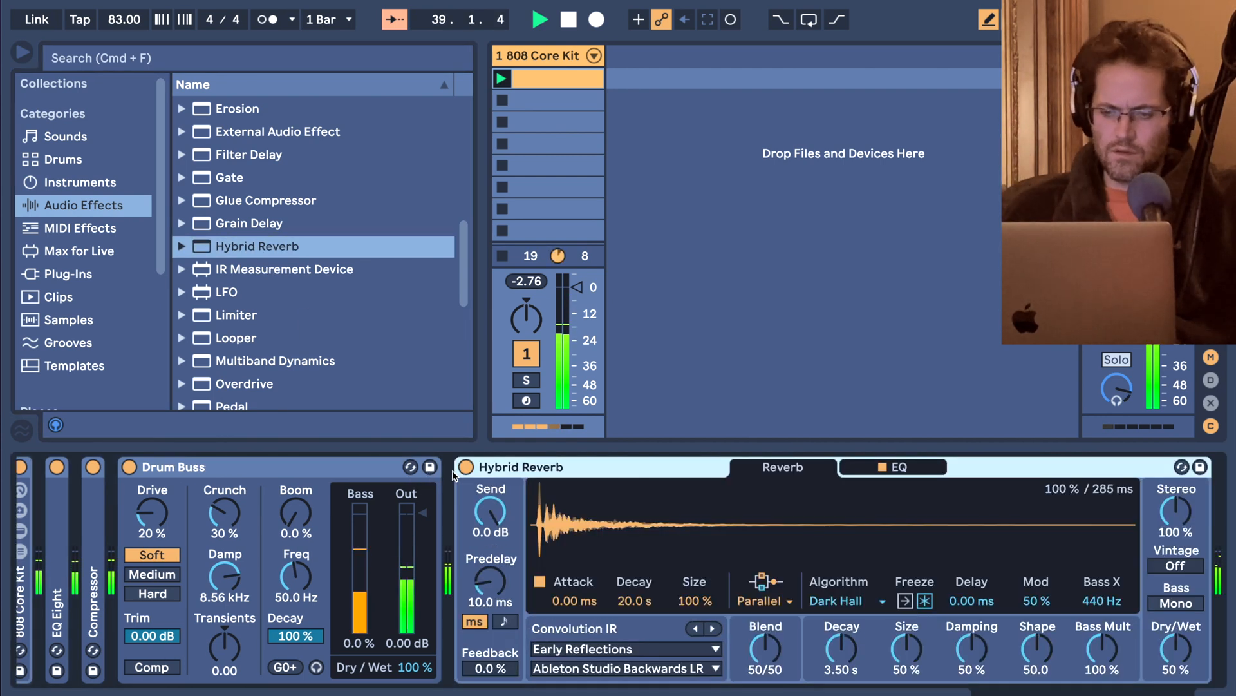
Set the Hybrid Reverb routing to Convo and its Convolution IR category to Textures.
click(775, 609)
click(777, 672)
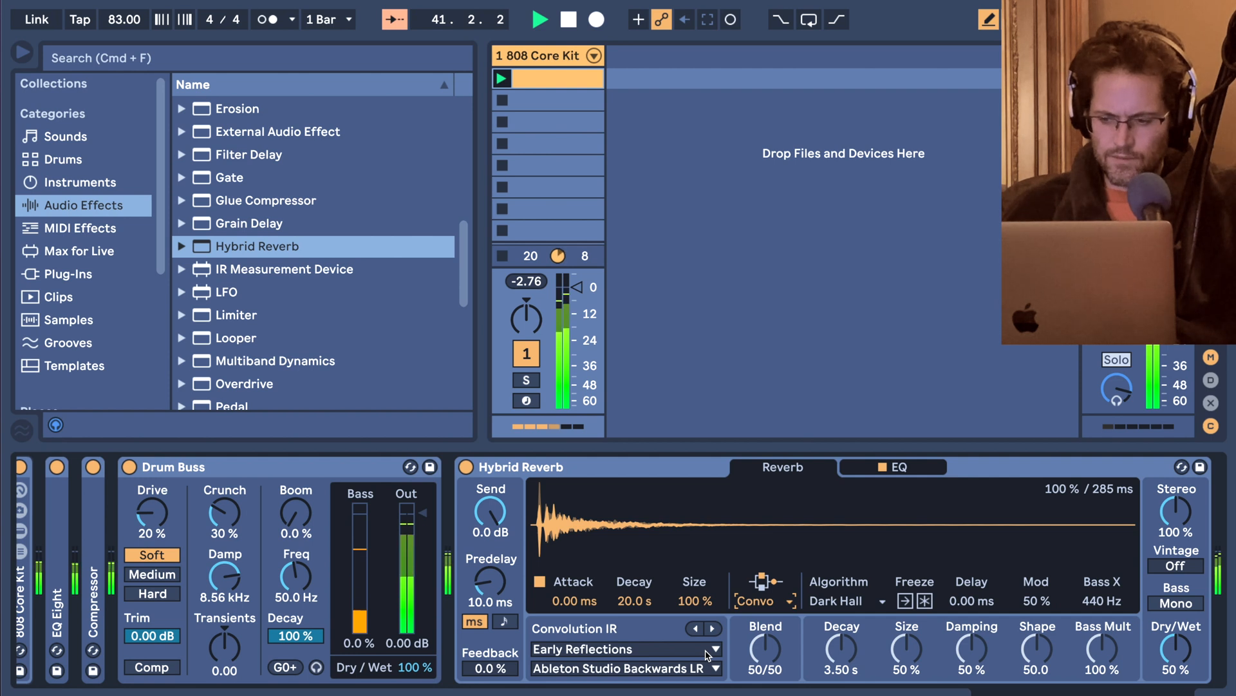
click(709, 651)
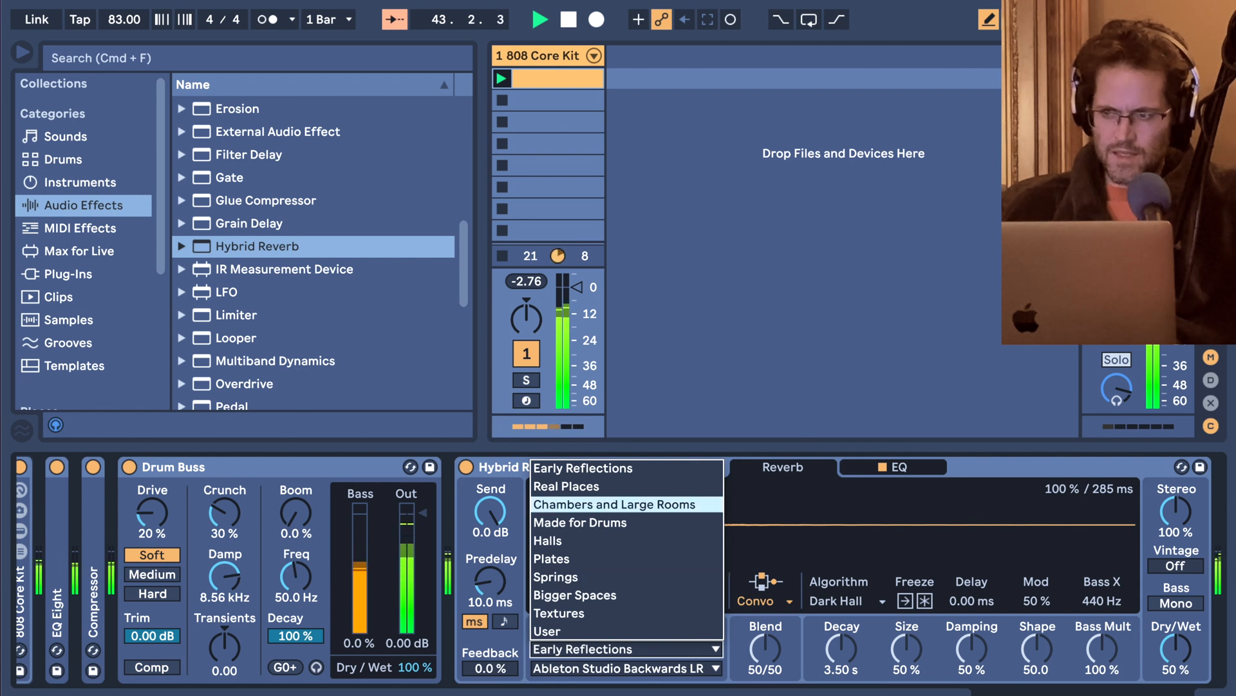
click(594, 610)
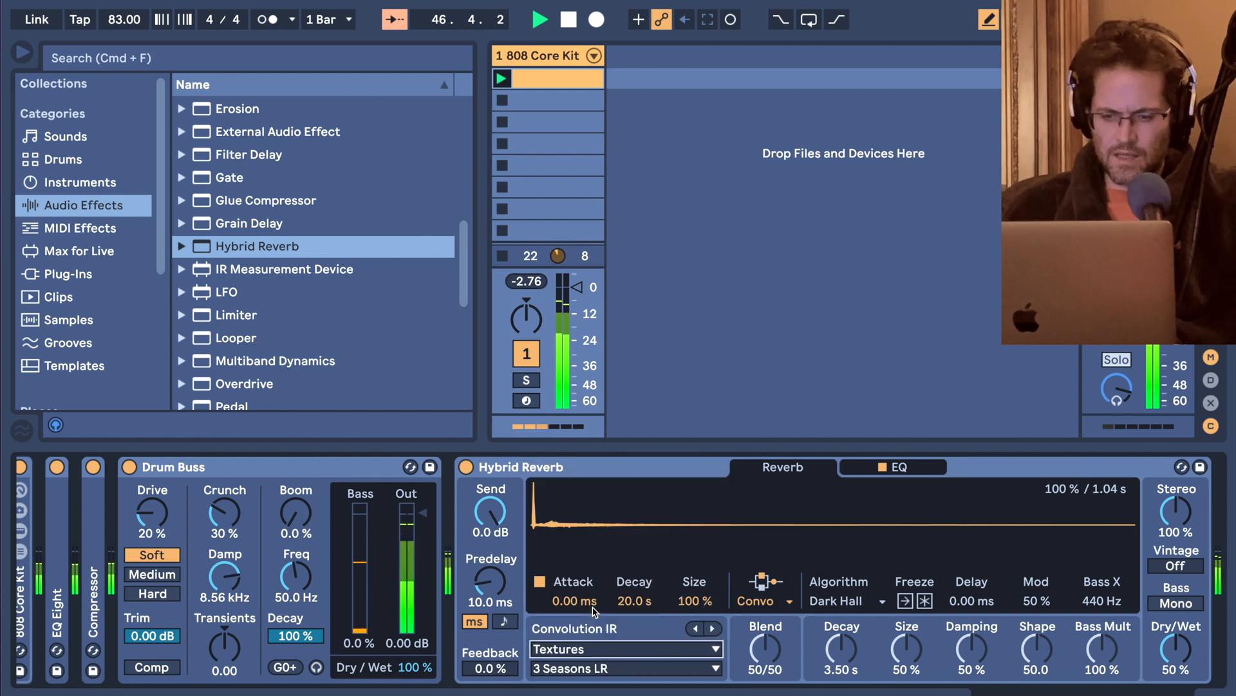
Audition the Bubbles LR, 3 Seasons LR and Cloud impulse responses in Hybrid Reverb, lowering Dry/Wet to 18 %.
click(611, 670)
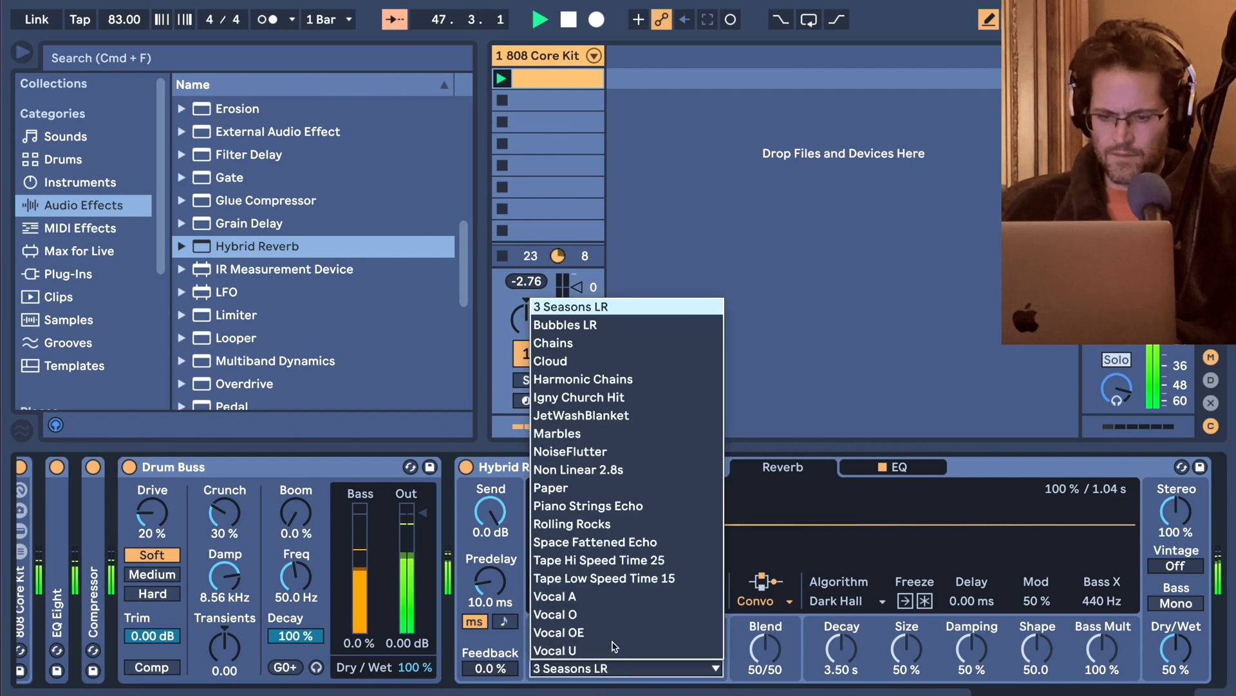
click(582, 326)
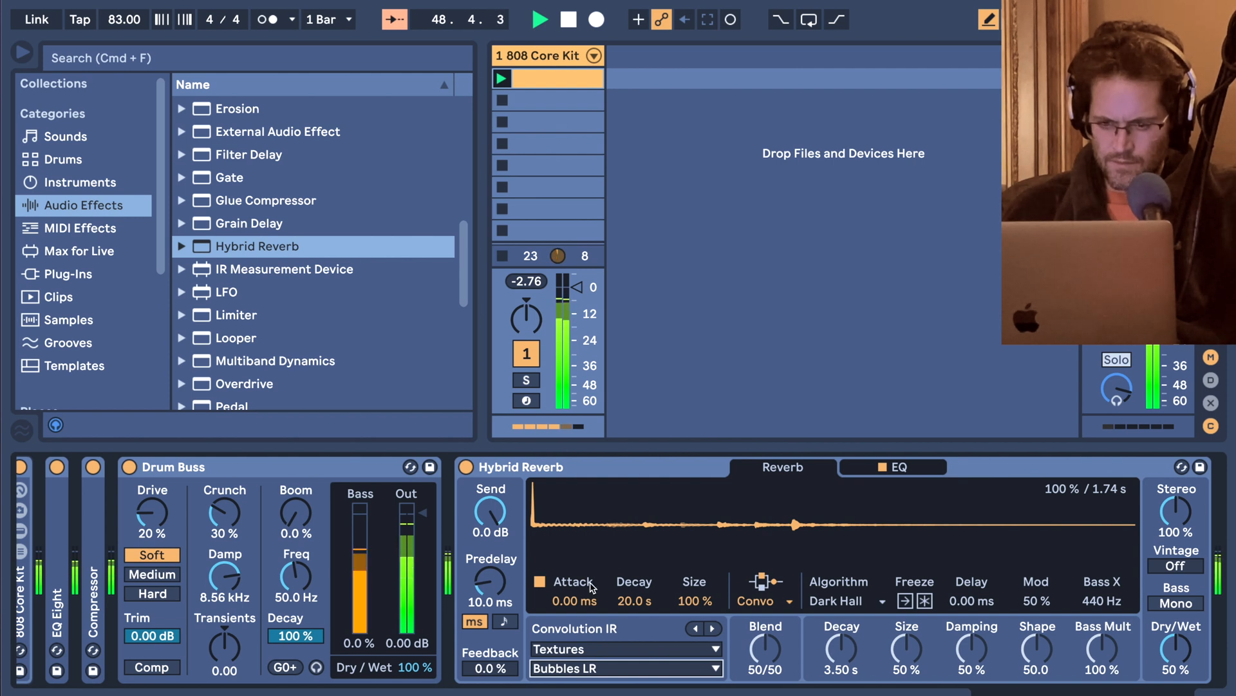
click(604, 663)
click(584, 312)
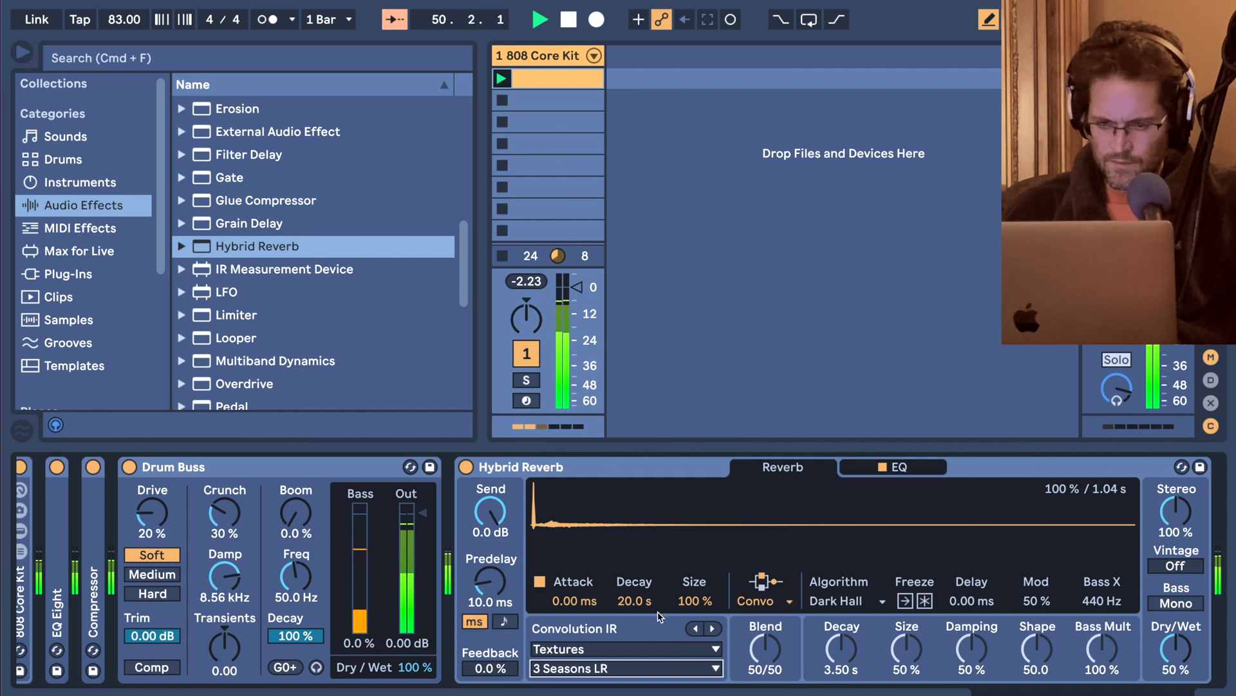
click(655, 668)
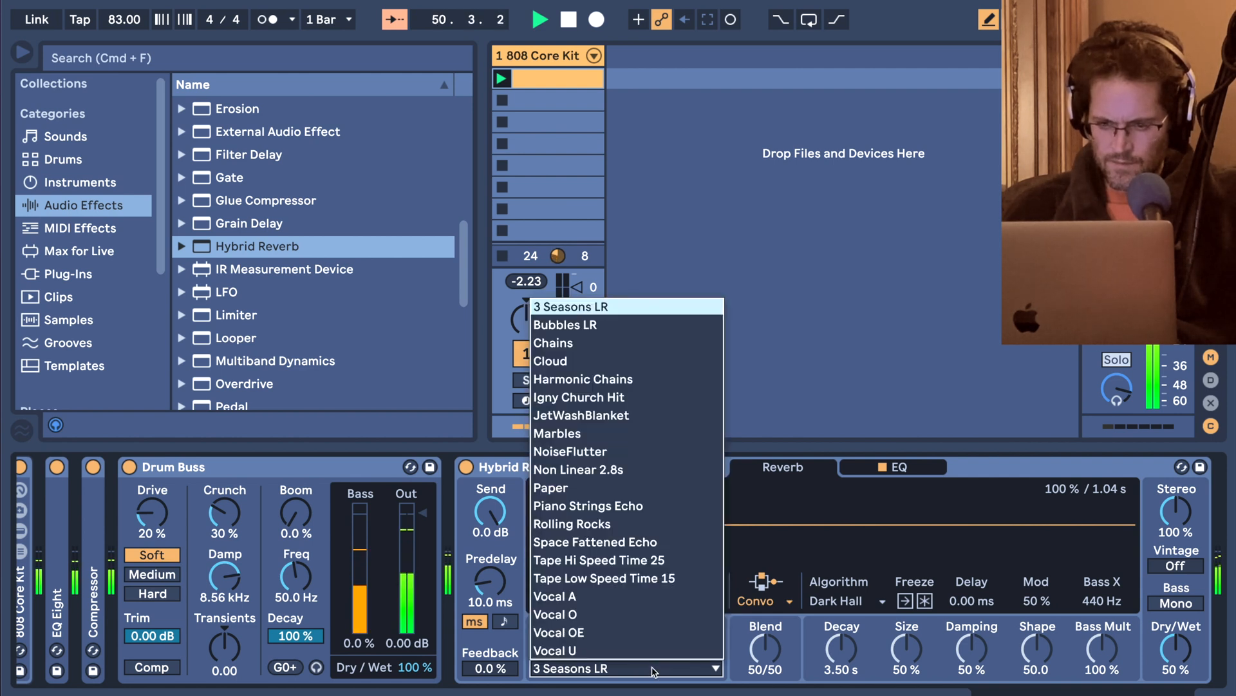
click(592, 362)
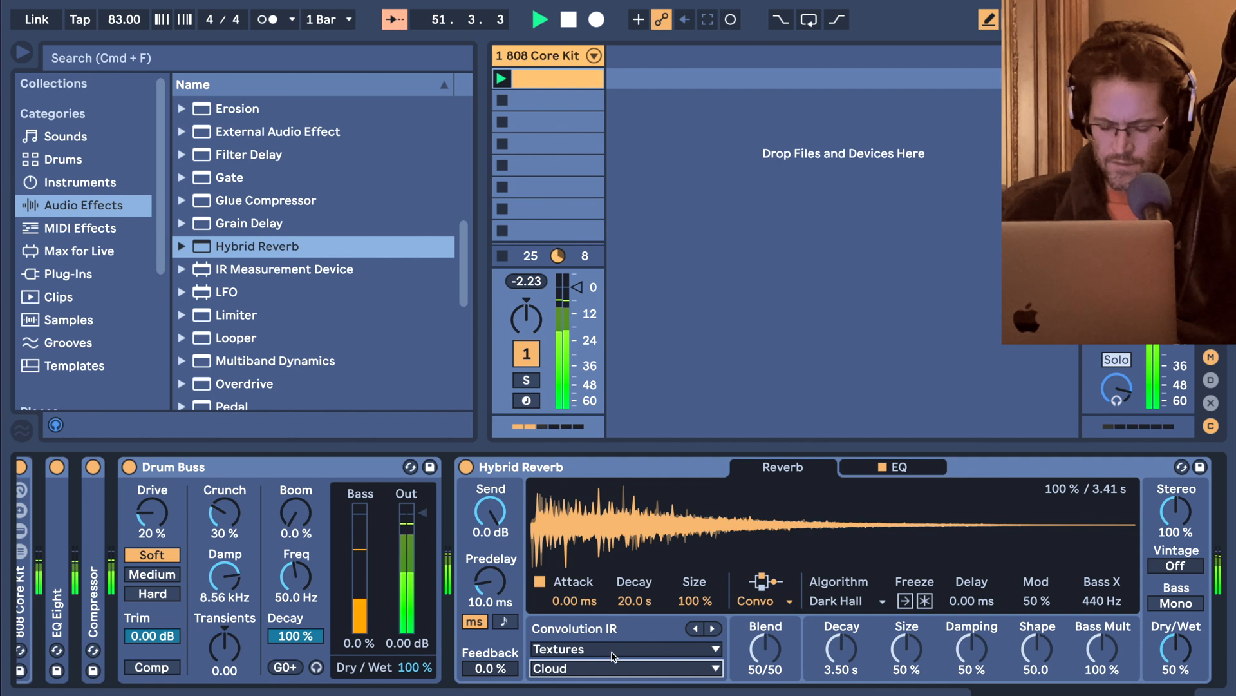
drag(1188, 644, 1188, 646)
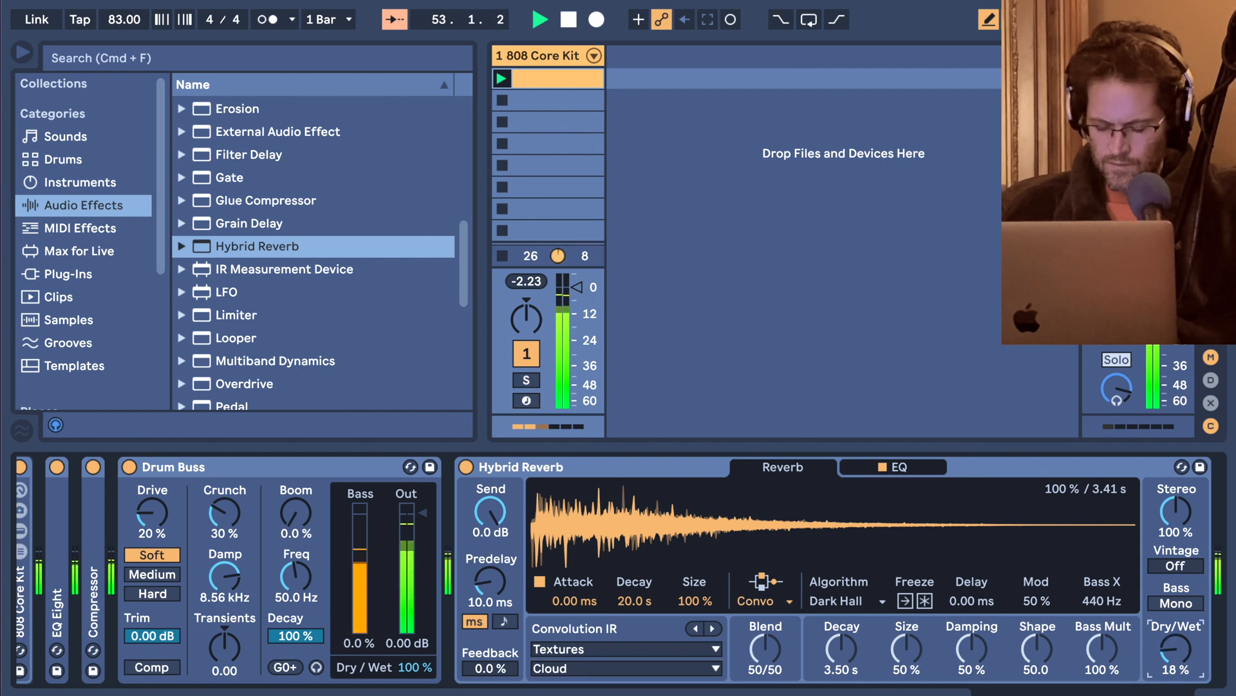
Audition the Vocal O, Marbles and Paper impulse responses from the Textures category in Hybrid Reverb.
click(709, 668)
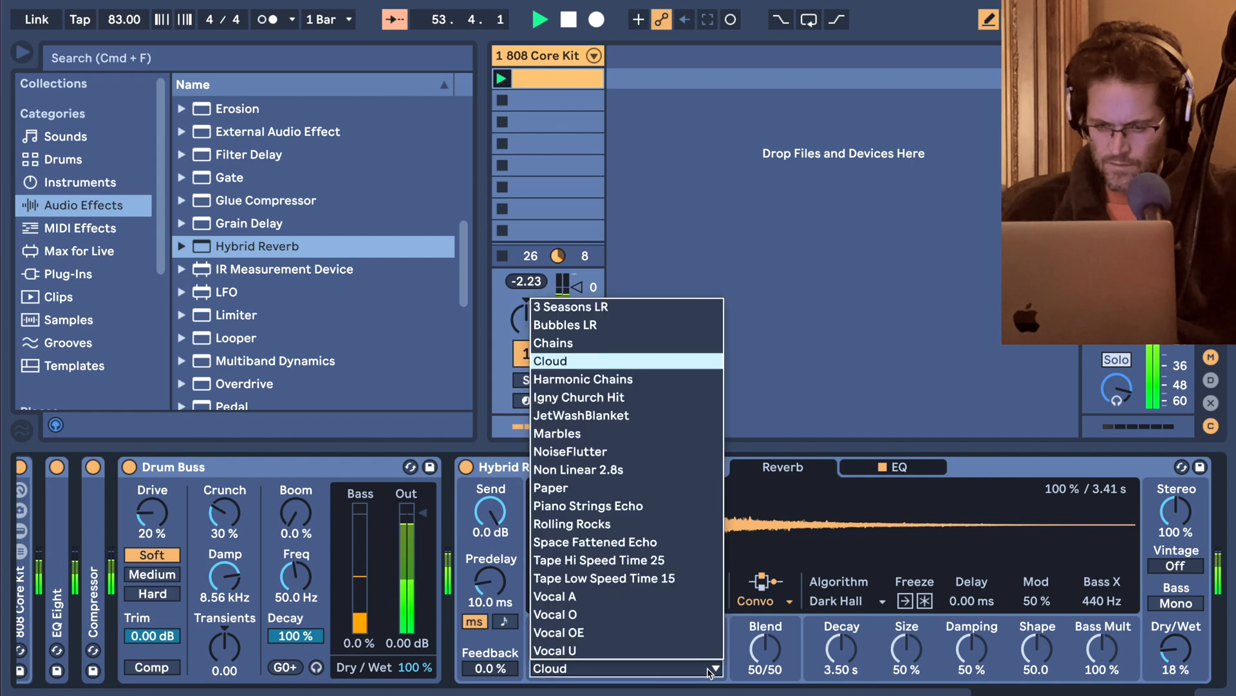
click(656, 620)
click(655, 670)
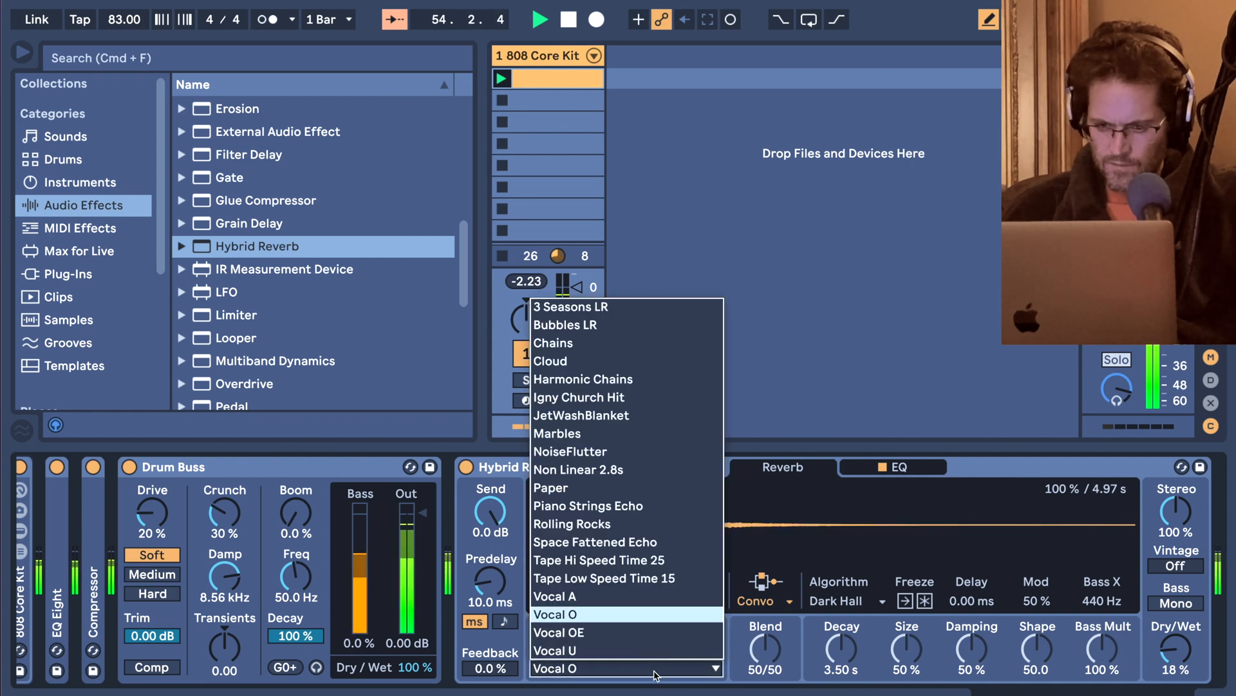
click(590, 433)
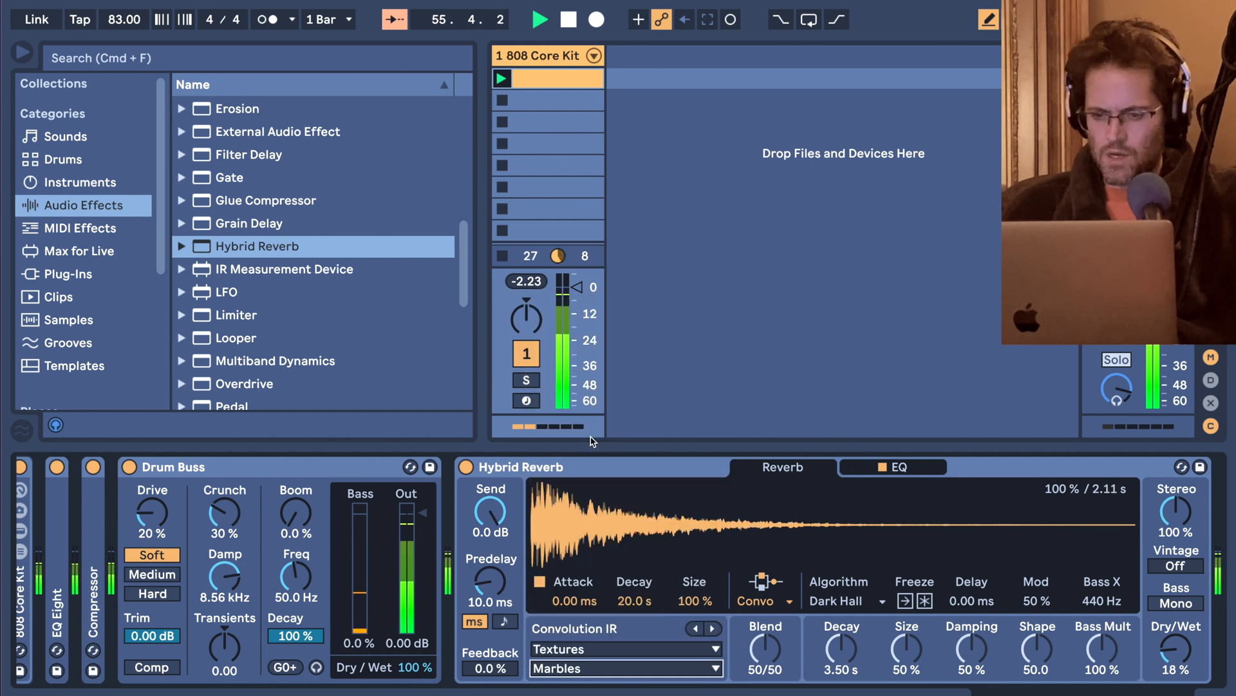
click(619, 668)
click(586, 488)
Set Hybrid Reverb's impulse response to Harmonic Chains, with Dry/Wet at 31 % and Feedback at 33 %.
click(602, 668)
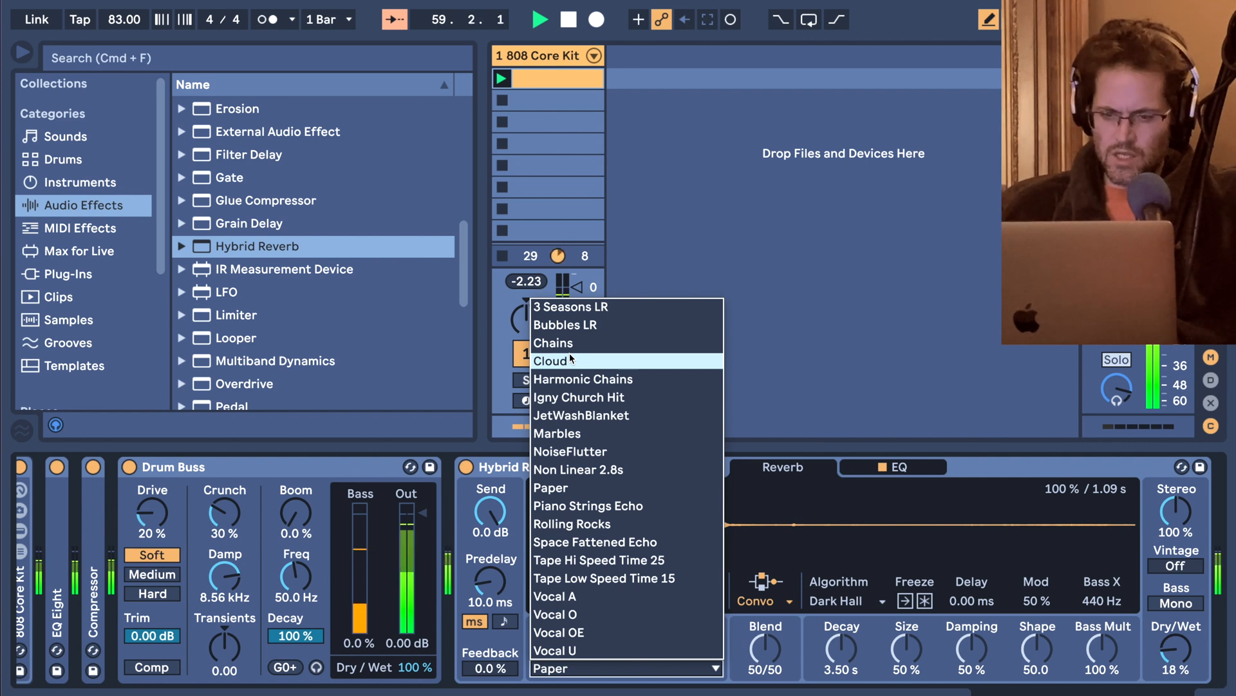
click(569, 379)
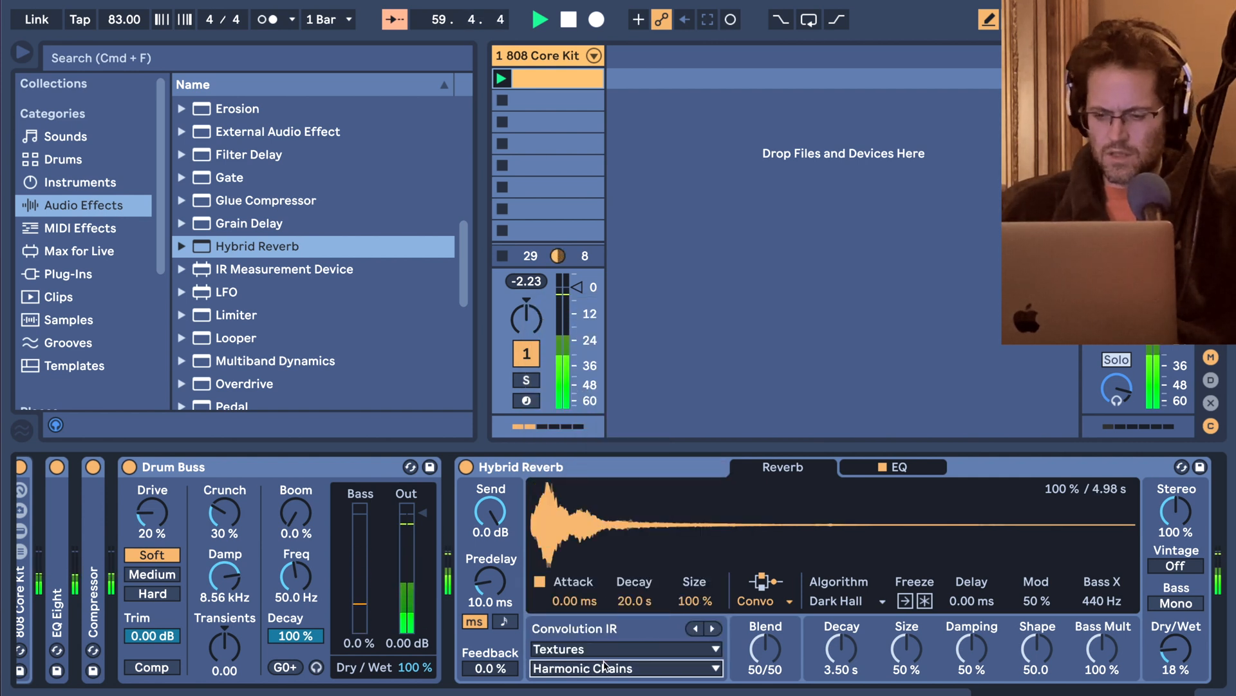
mouse_move(1176, 649)
mouse_down()
mouse_move(1176, 622)
mouse_move(1168, 653)
mouse_up()
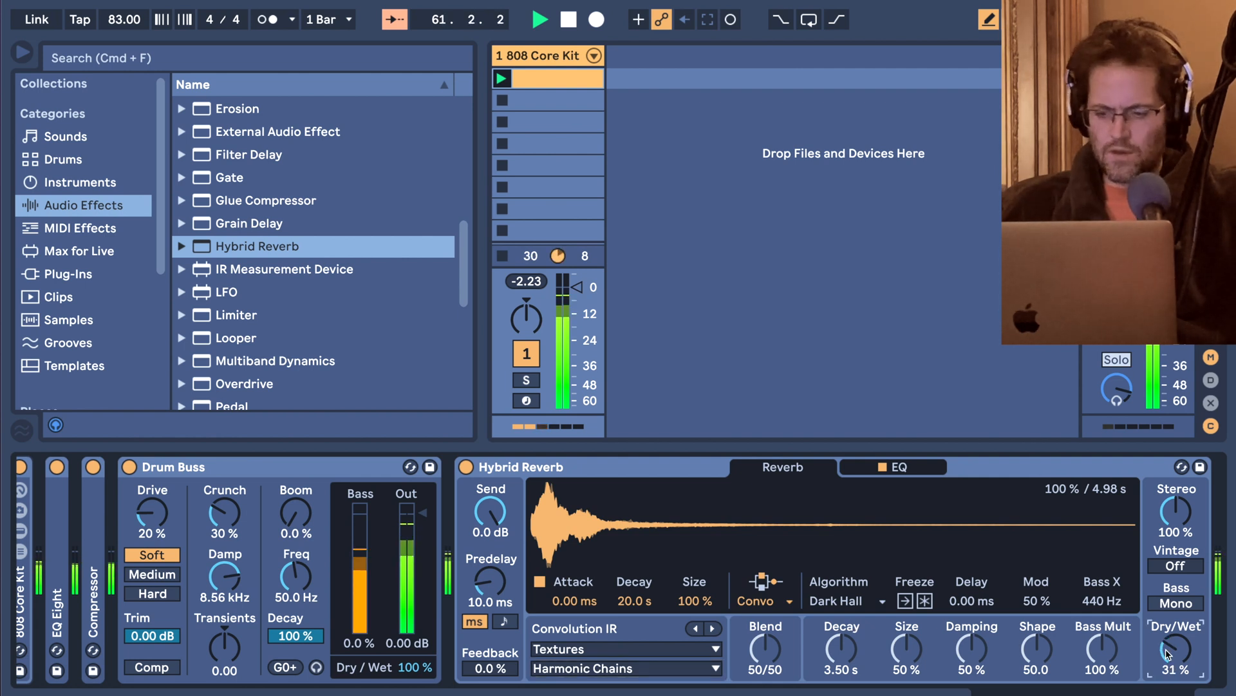
click(490, 668)
drag(490, 668, 490, 652)
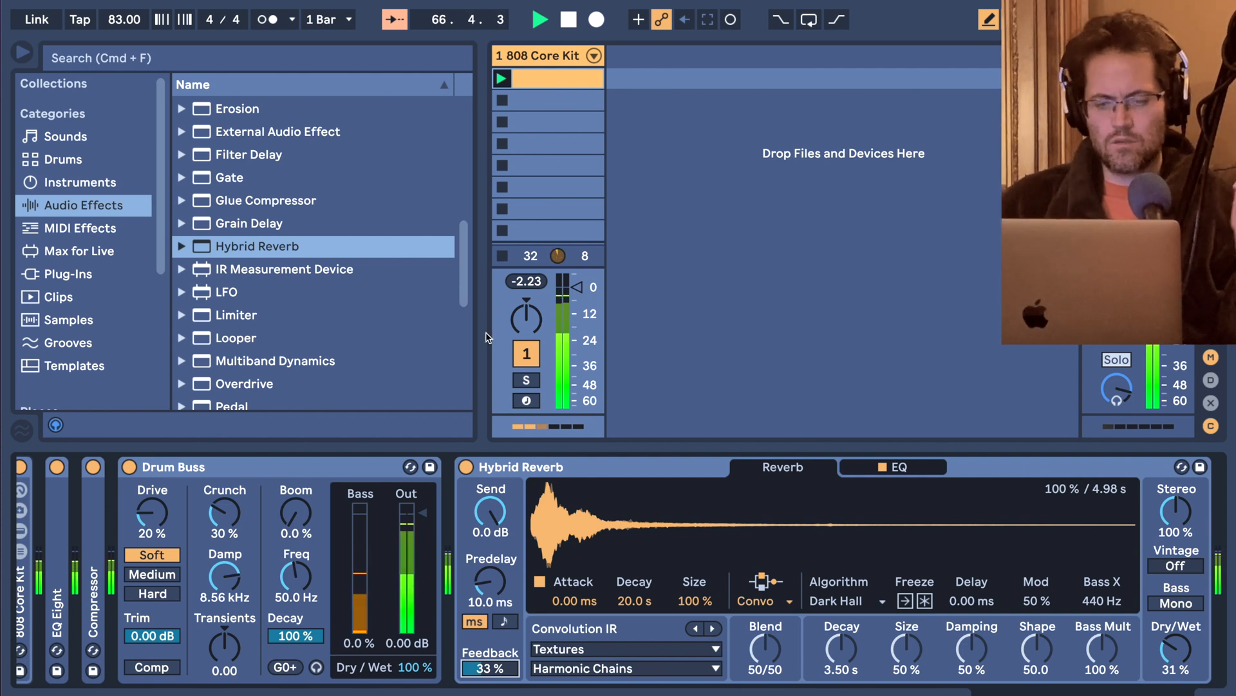
Draw two consecutive 1/8 Closed Hi Hat notes at the start of the 808 clip, giving the second a lower velocity.
scroll(387, 545, left, 1)
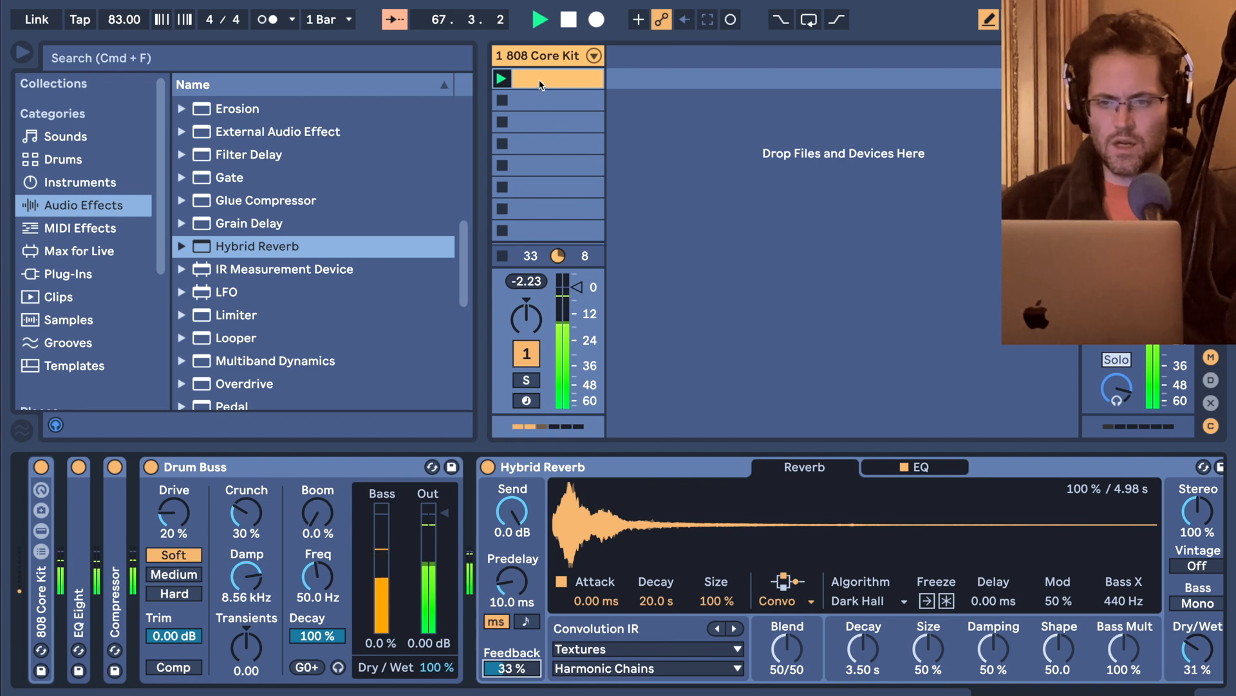
key(shift+Tab)
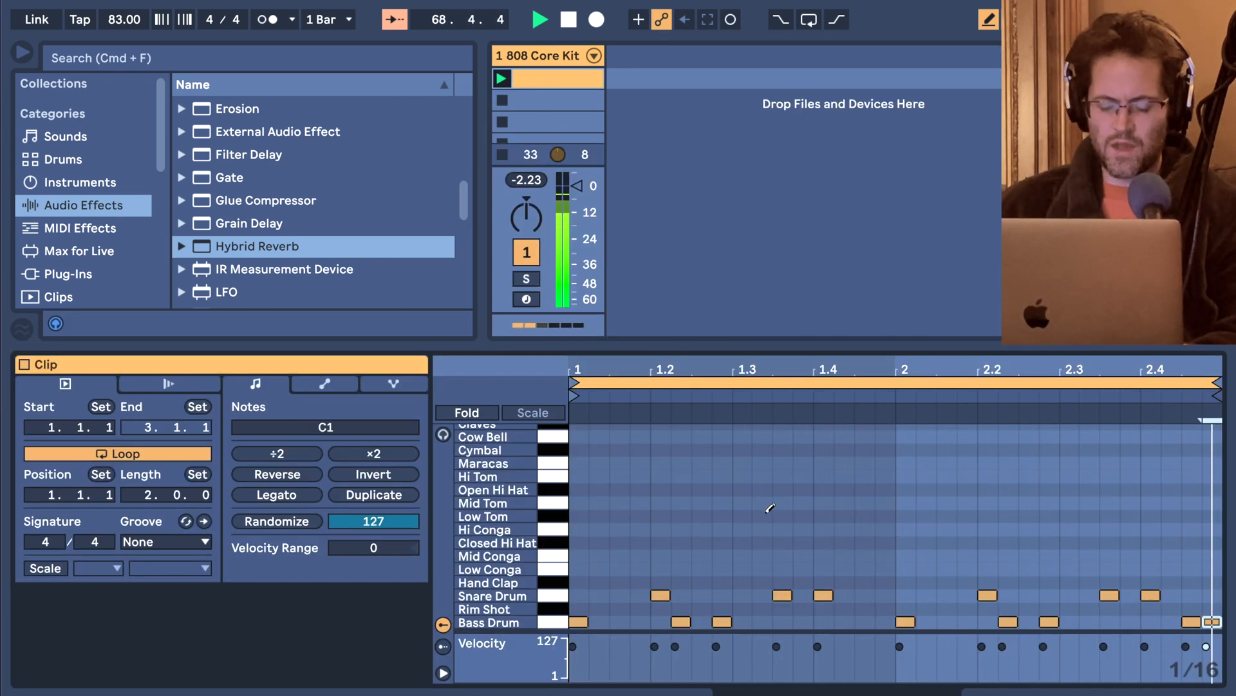
key(super+2)
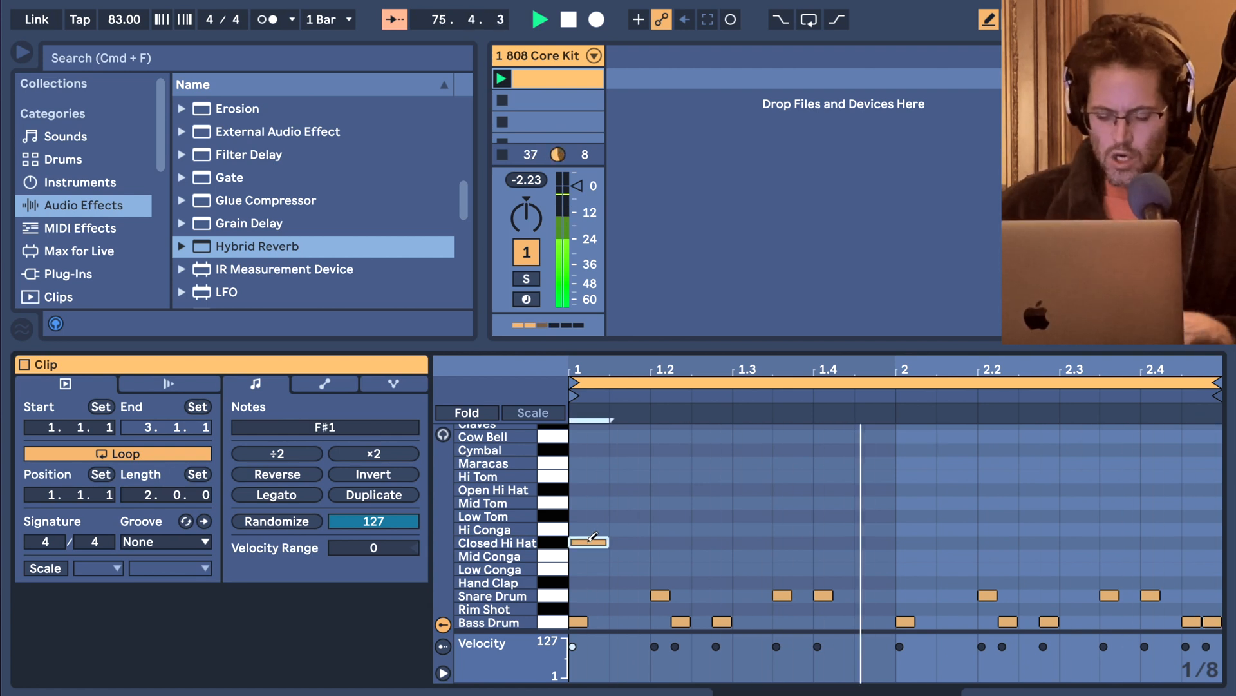
mouse_move(588, 541)
mouse_down()
mouse_move(628, 543)
mouse_move(629, 596)
mouse_up()
key(b)
Duplicate the pair of Closed Hi Hat notes repeatedly until it fills both bars of the clip.
mouse_move(638, 492)
mouse_down()
mouse_move(602, 546)
mouse_move(579, 548)
mouse_up()
key(super+d)
key(super+d)
key(super+d)
key(super+d)
key(super+d)
key(super+d)
key(super+d)
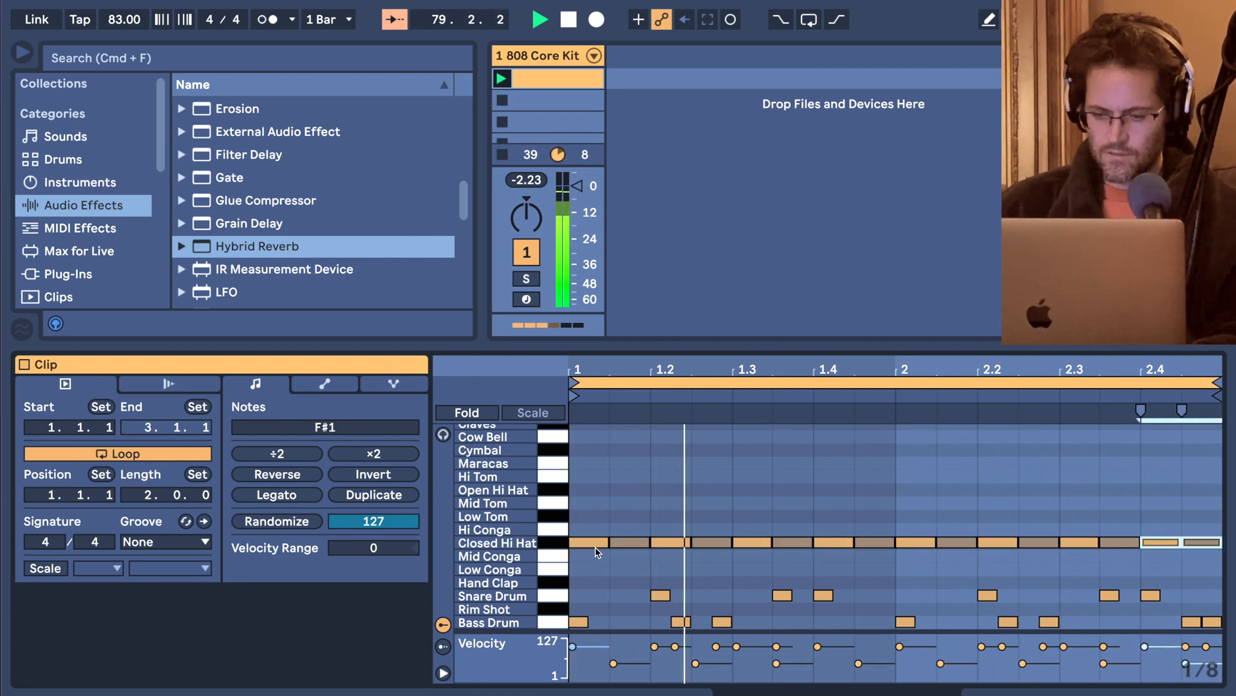
Move the Compressor between Hybrid Reverb and the Limiter in the device chain and expand it.
key(shift+Tab)
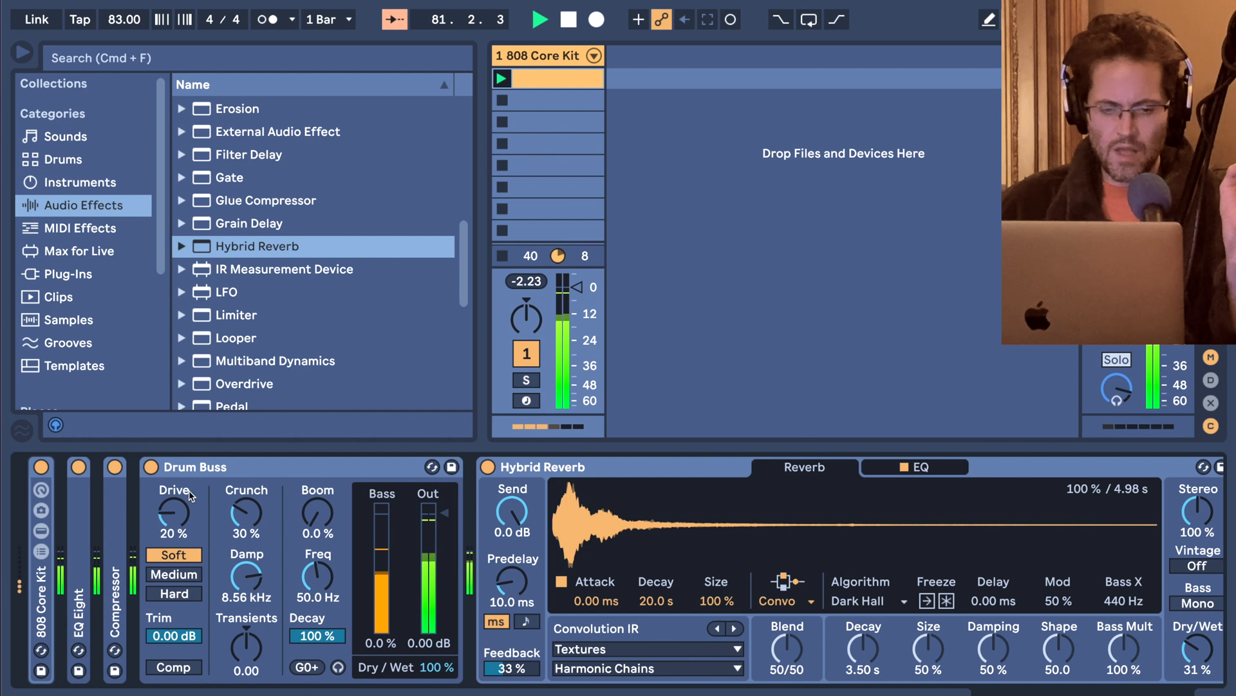
drag(120, 498, 1182, 488)
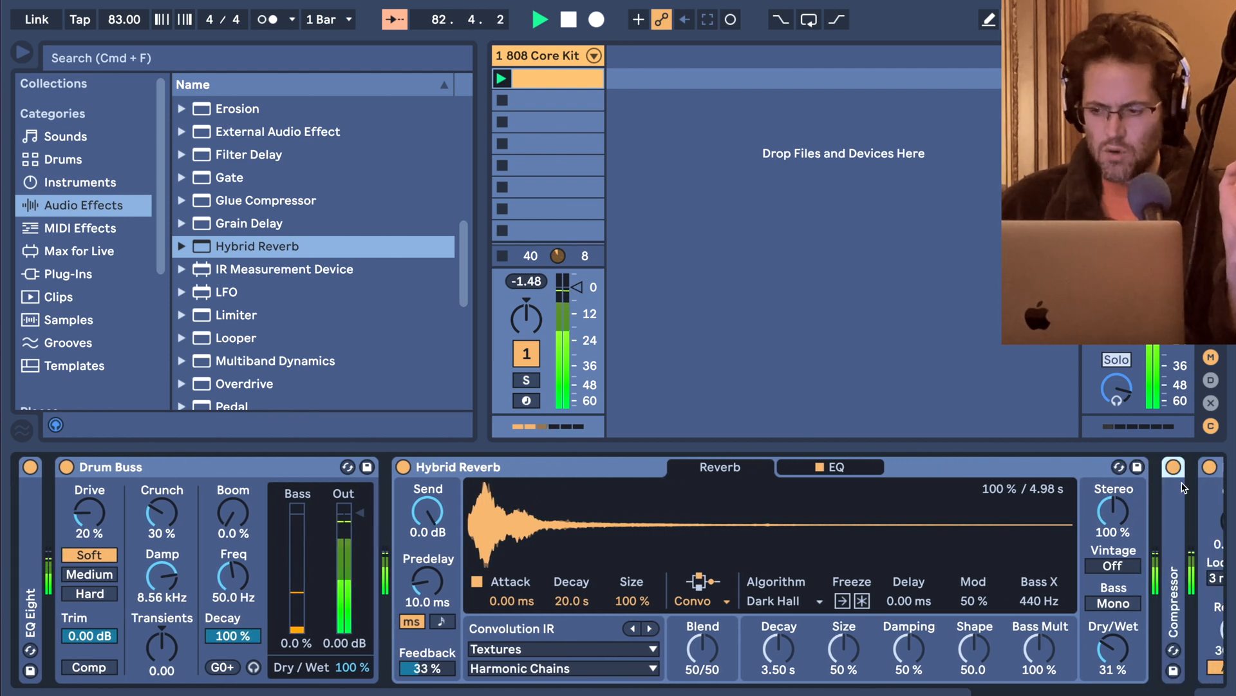
double_click(1182, 488)
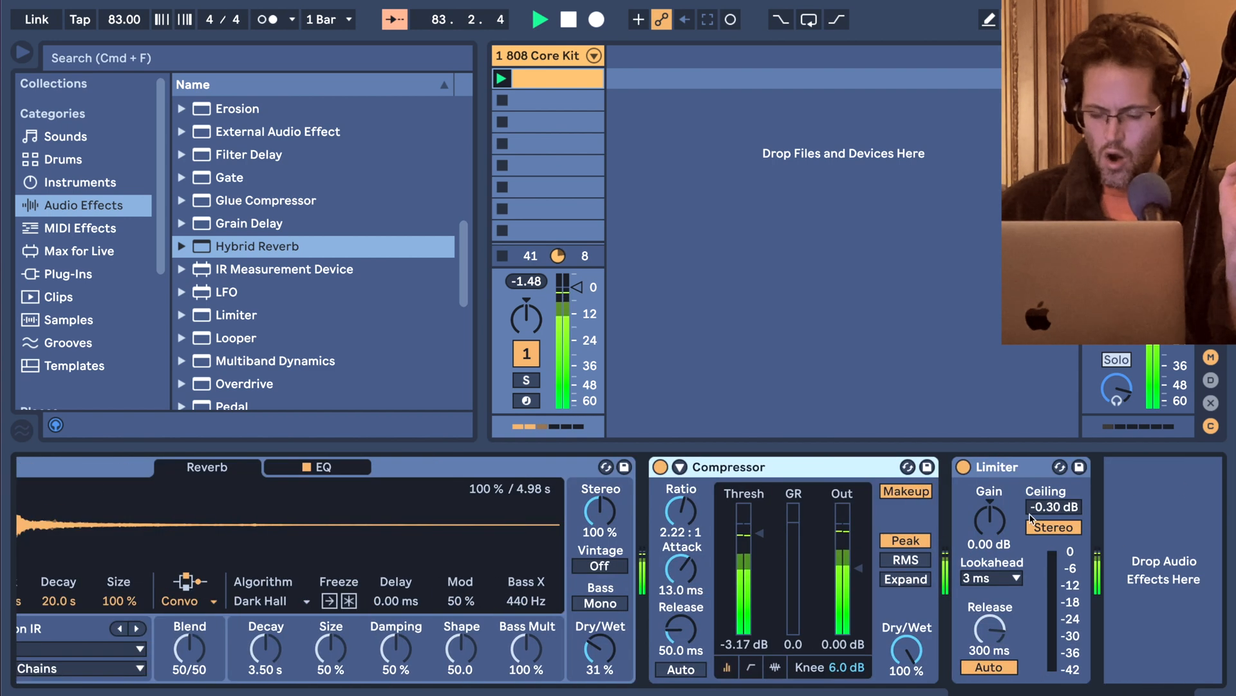
Set the Compressor's threshold to -10.5 dB and ratio to 2.42:1, and stop playback.
drag(759, 533, 758, 544)
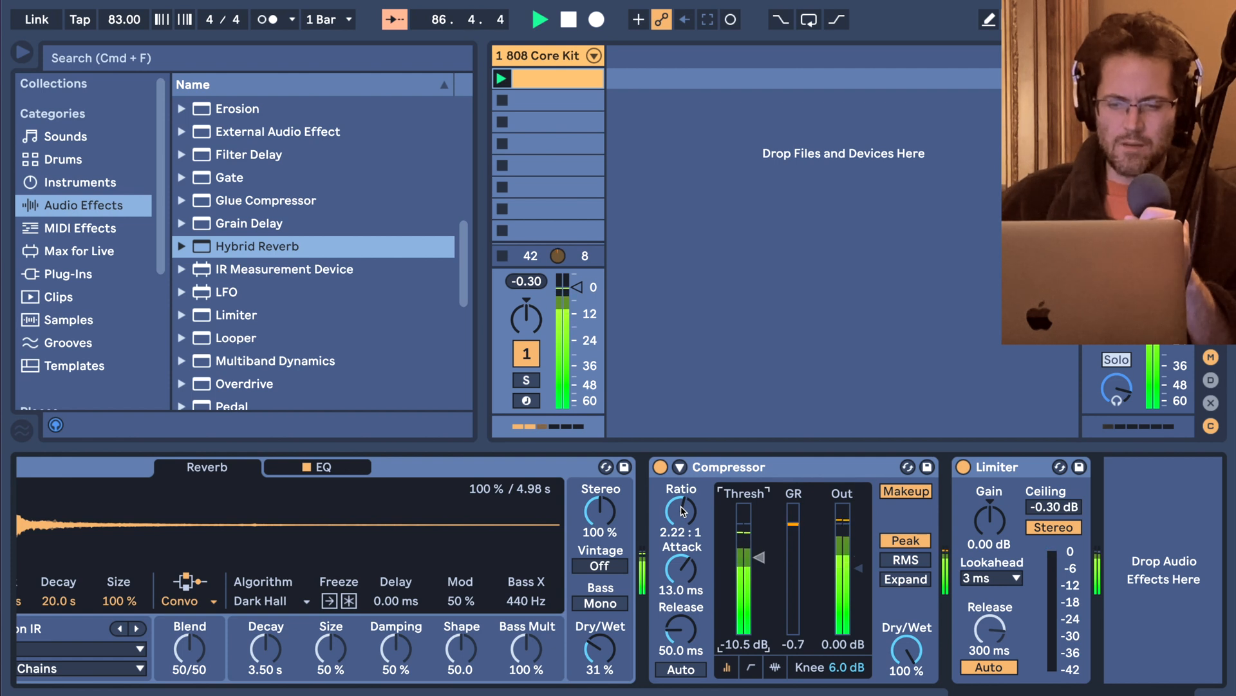
drag(682, 512, 681, 508)
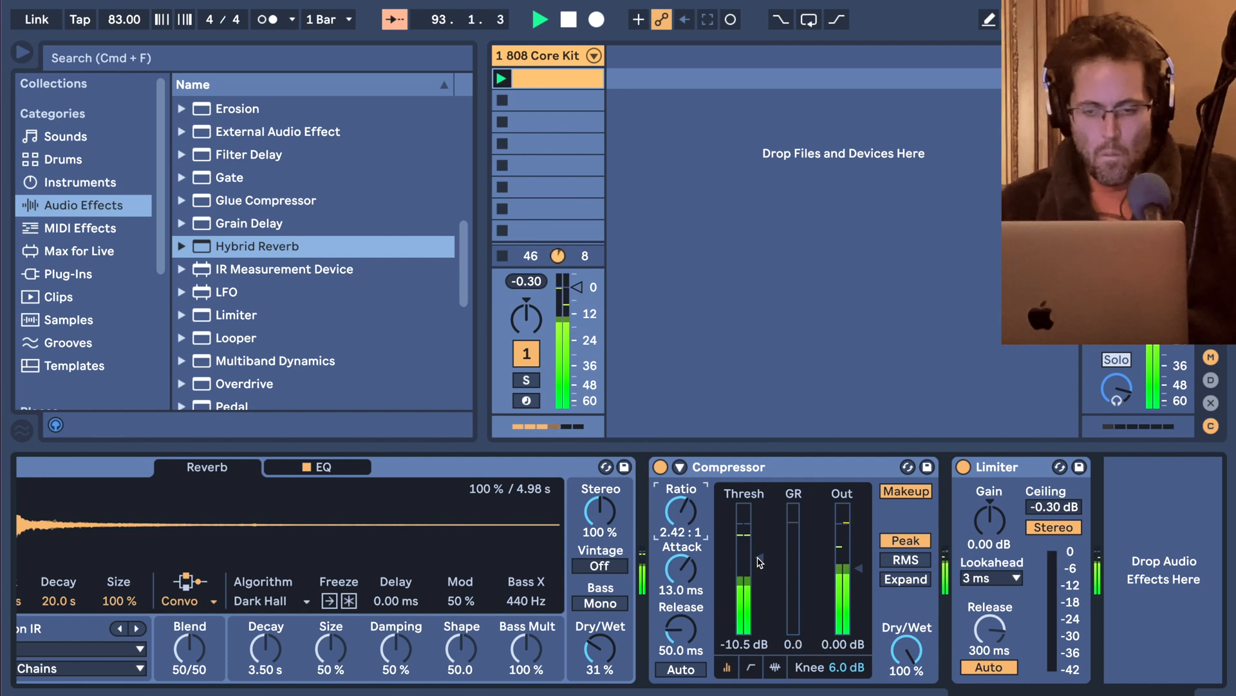
key(space)
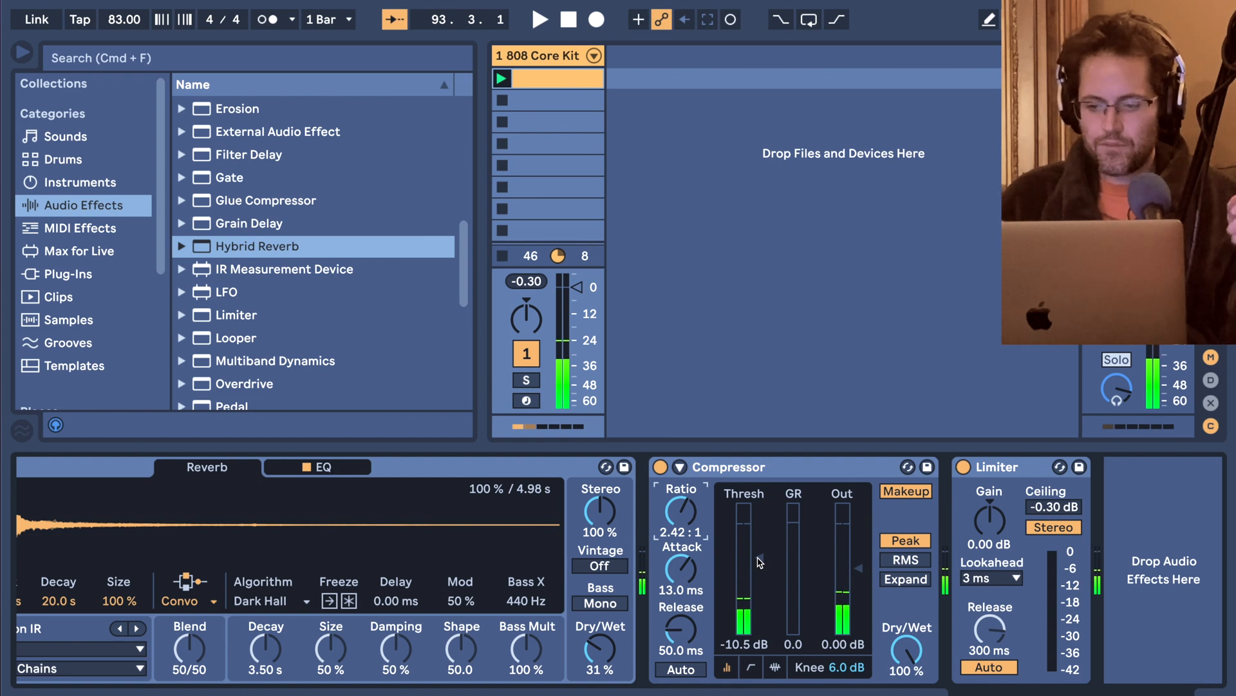
Open the 808 drum clip's notes, set the grid to 1/16 and place the insert marker at bar 2.
scroll(760, 563, left, 5)
scroll(760, 563, left, 2)
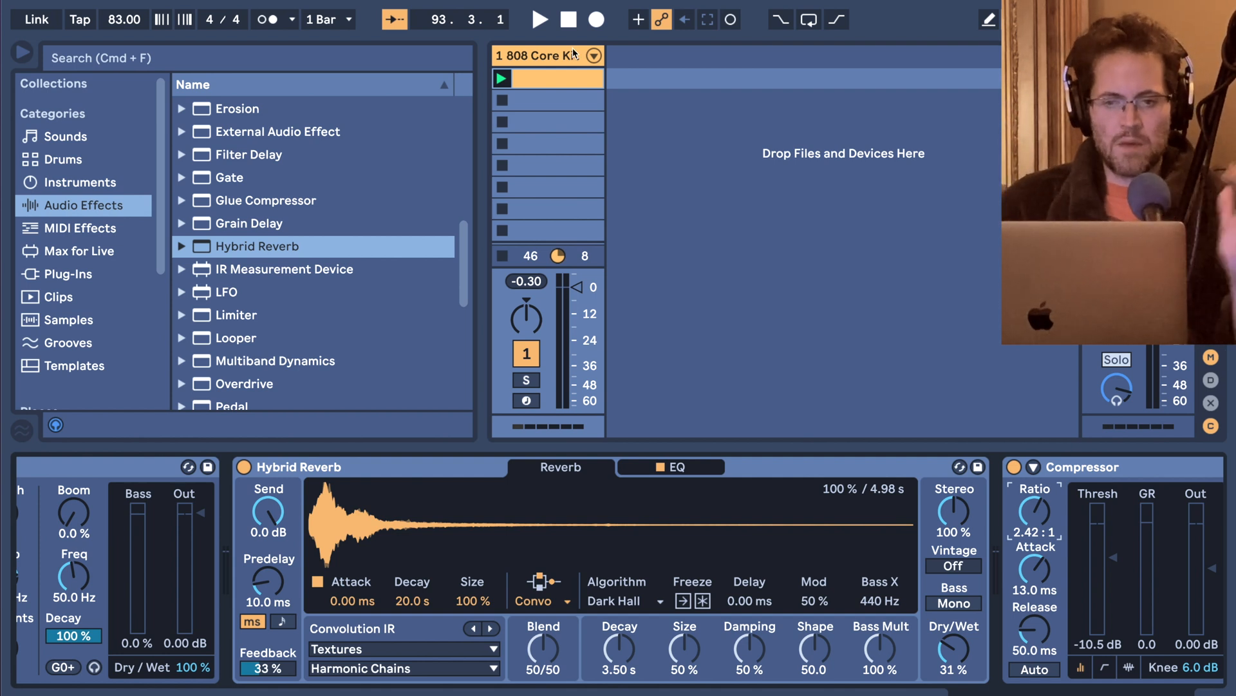
click(567, 77)
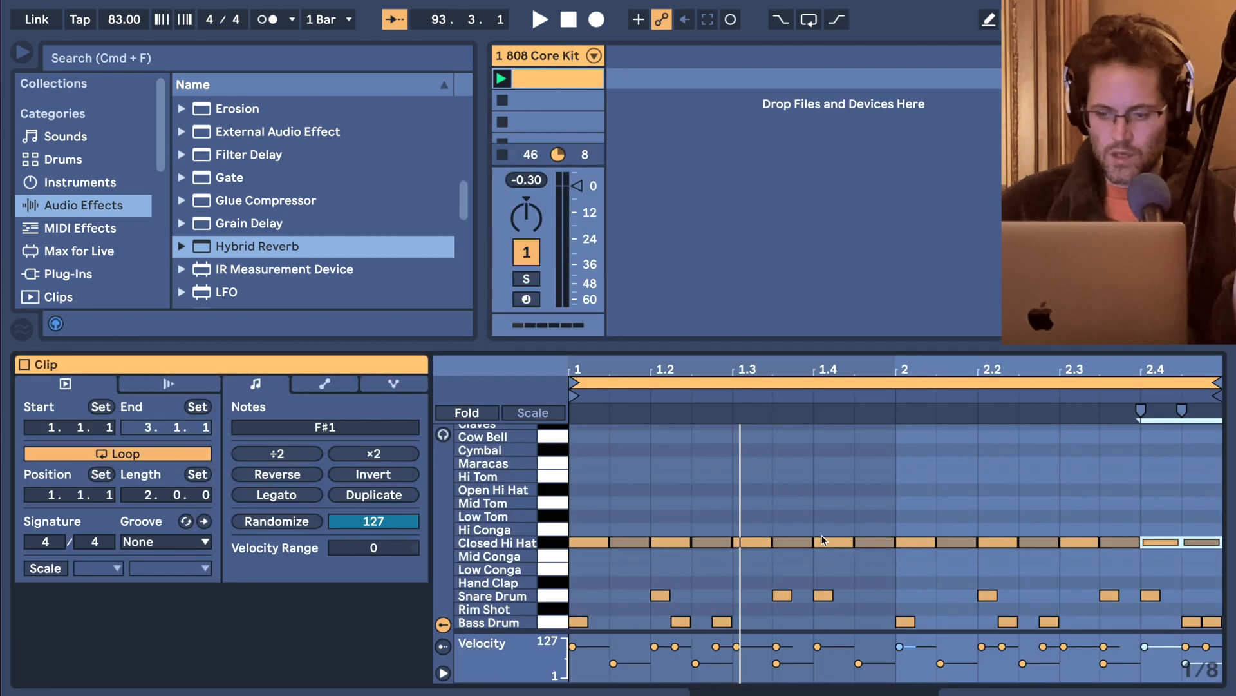
key(super+2)
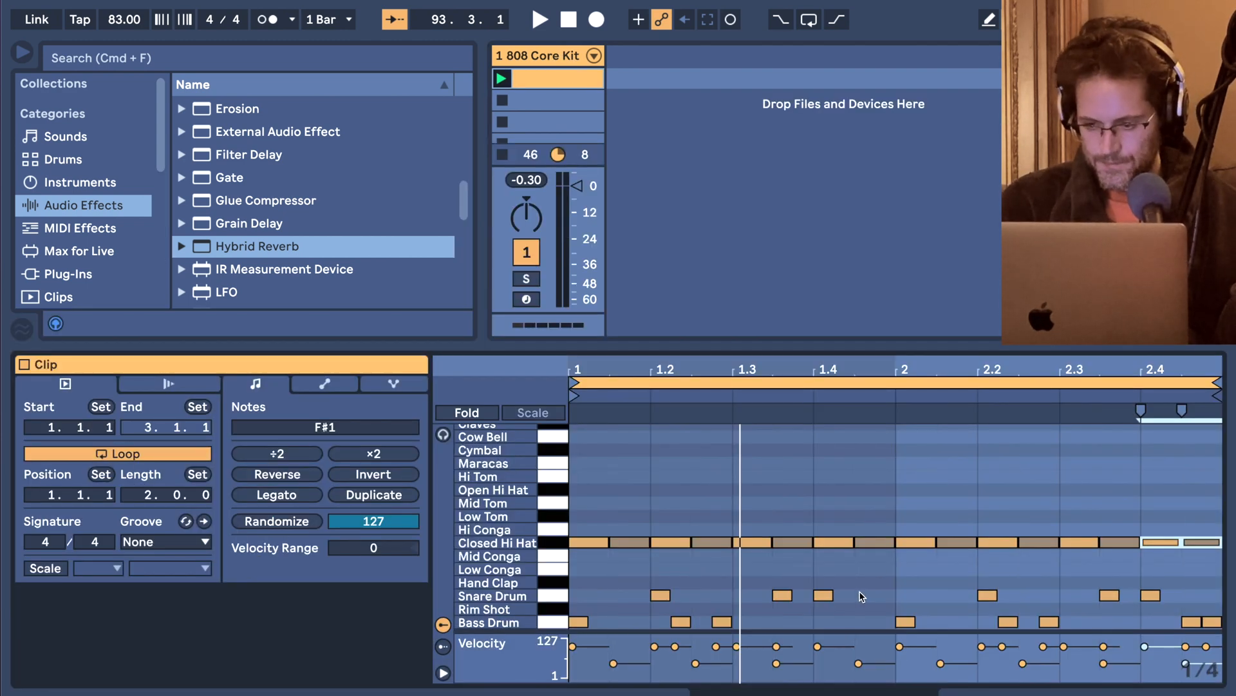
key(super+1)
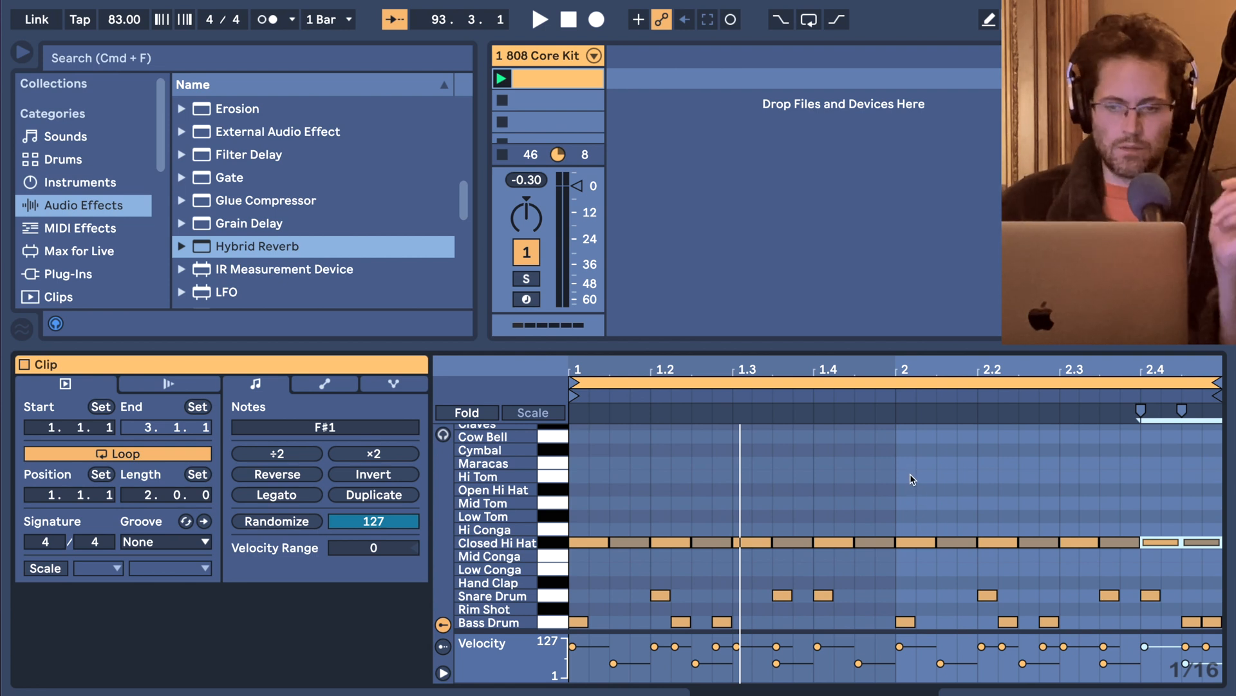
click(896, 448)
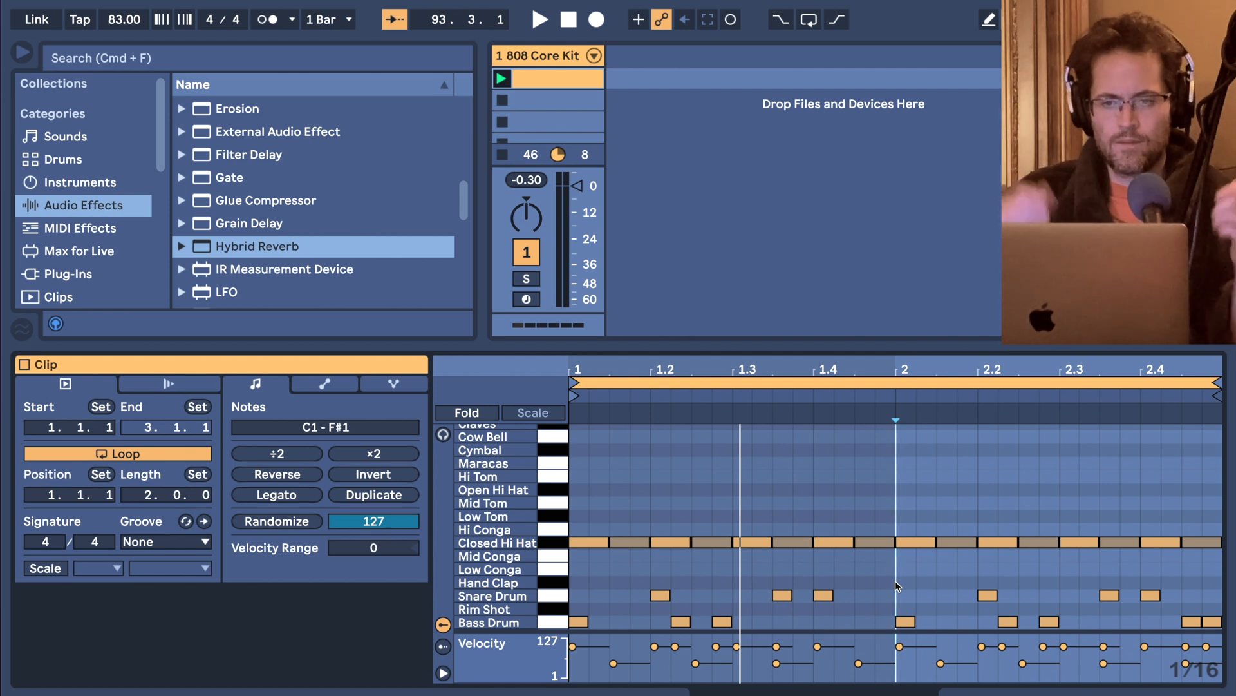
Insert a new MIDI track after the 808 Core Kit track.
click(709, 209)
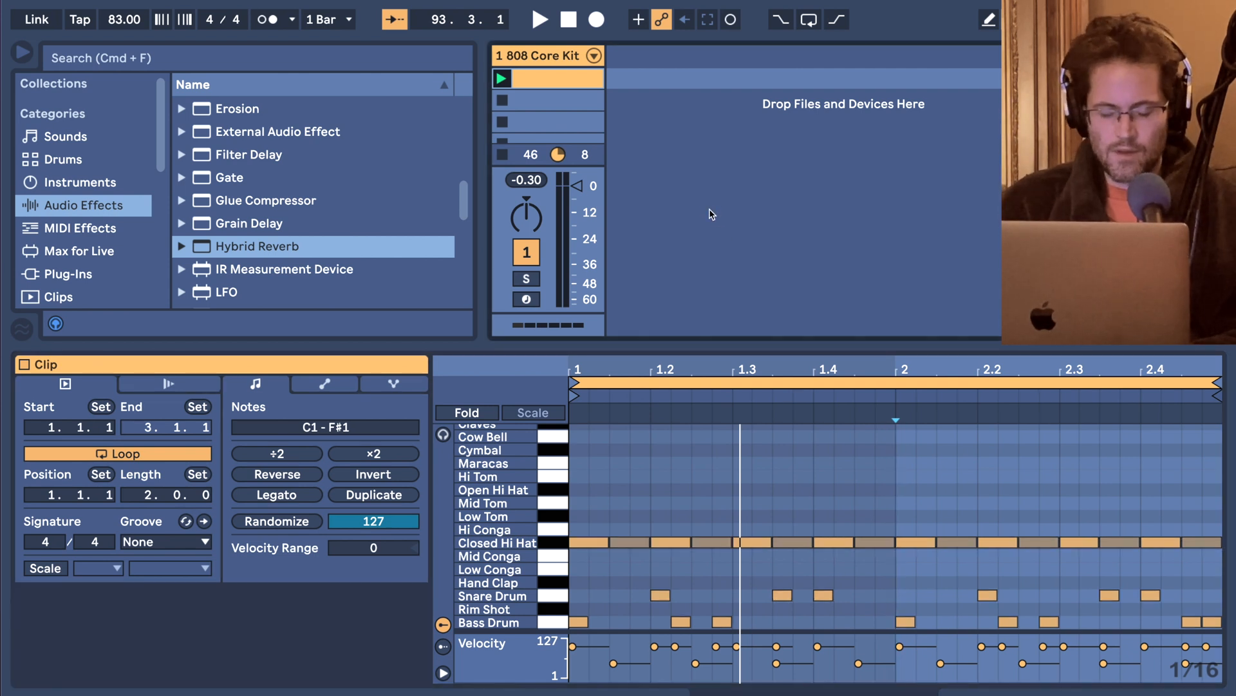
key(super+shift+t)
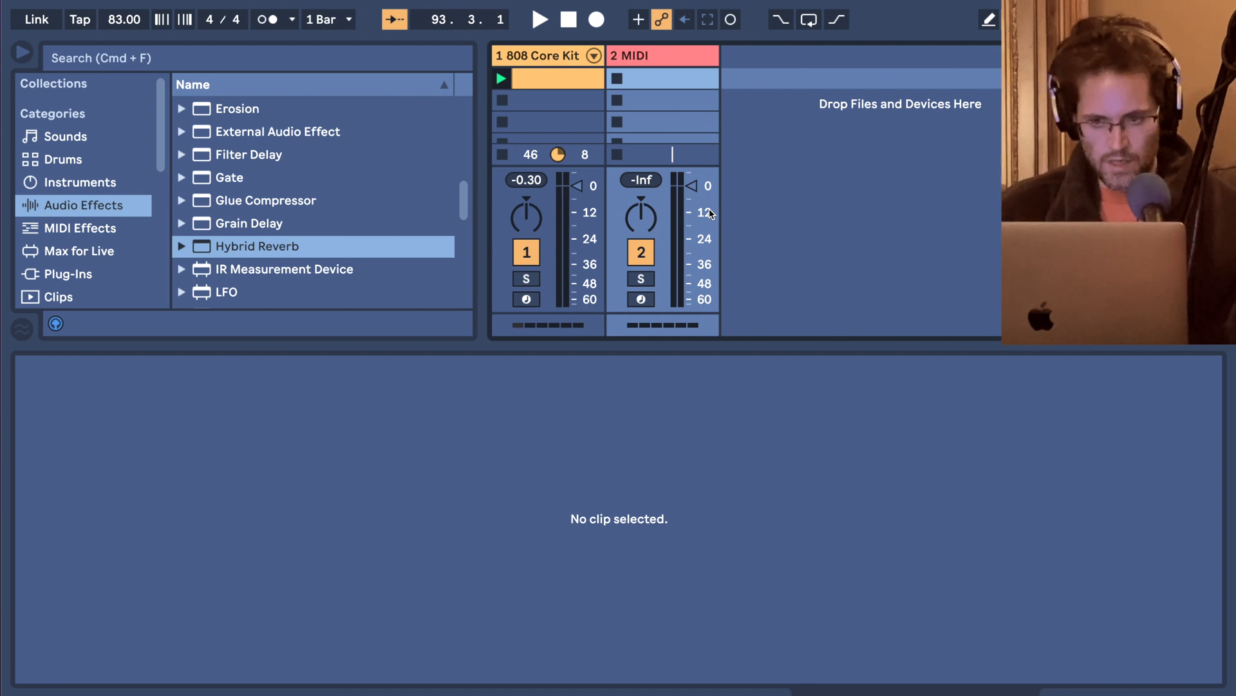
Create a one-bar clip in the MIDI track's first slot and draw six scattered 1/16 notes between E3 and A3.
double_click(670, 78)
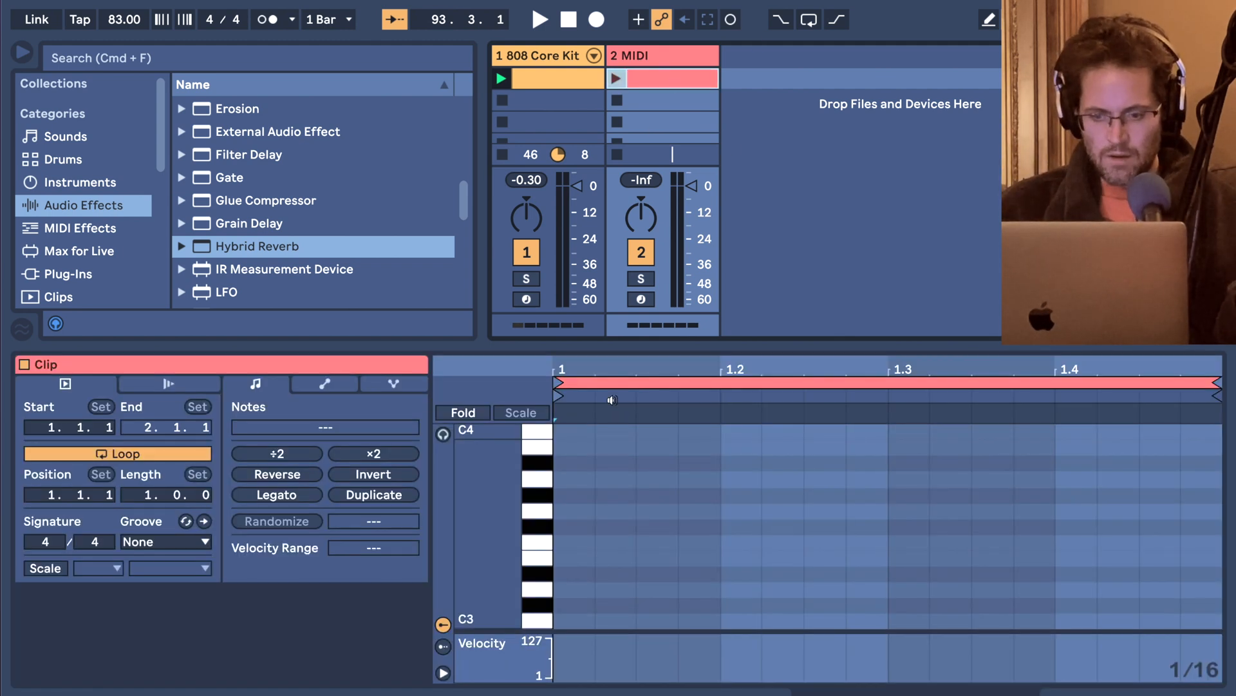
key(b)
click(582, 556)
click(825, 526)
click(945, 511)
click(1118, 495)
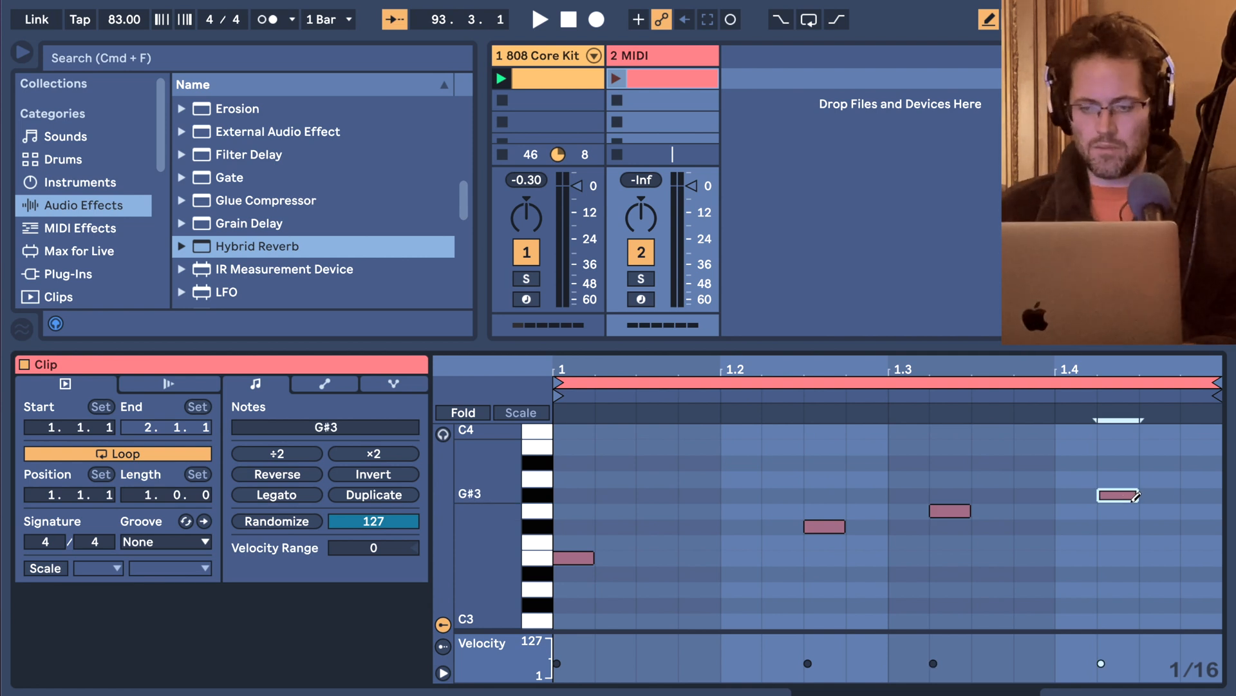
click(699, 479)
click(615, 543)
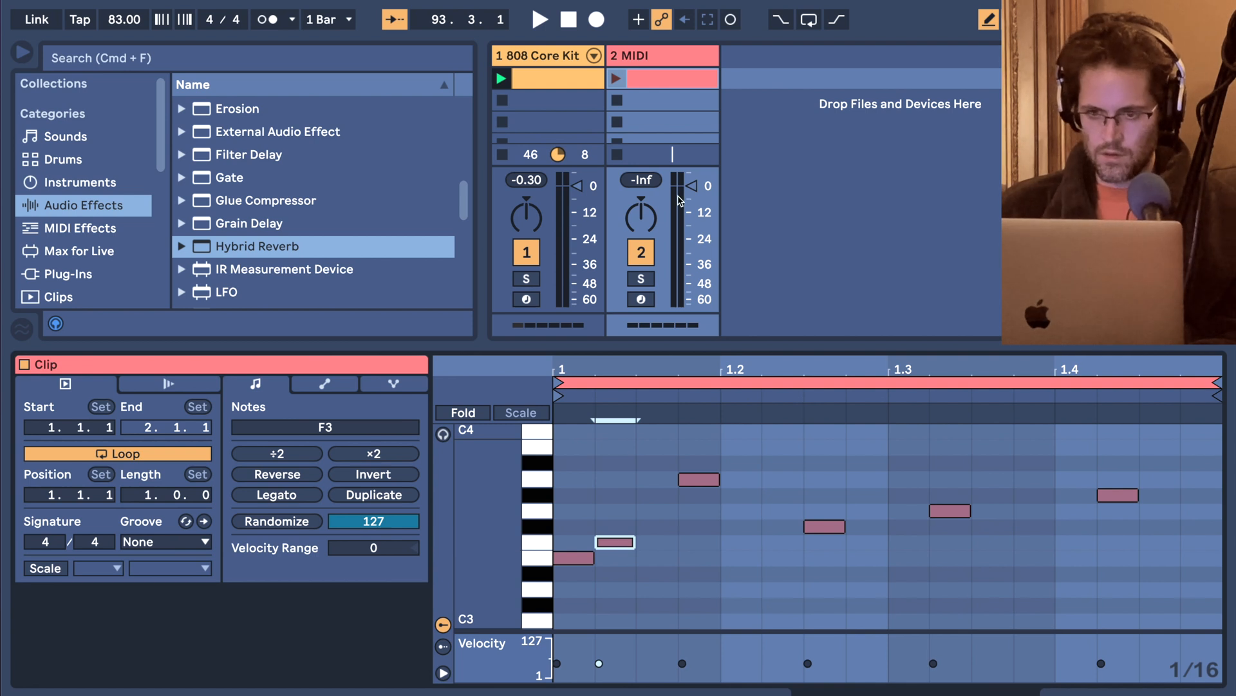
Delete the clip from the new MIDI track and display the 808 drum clip again.
key(Delete)
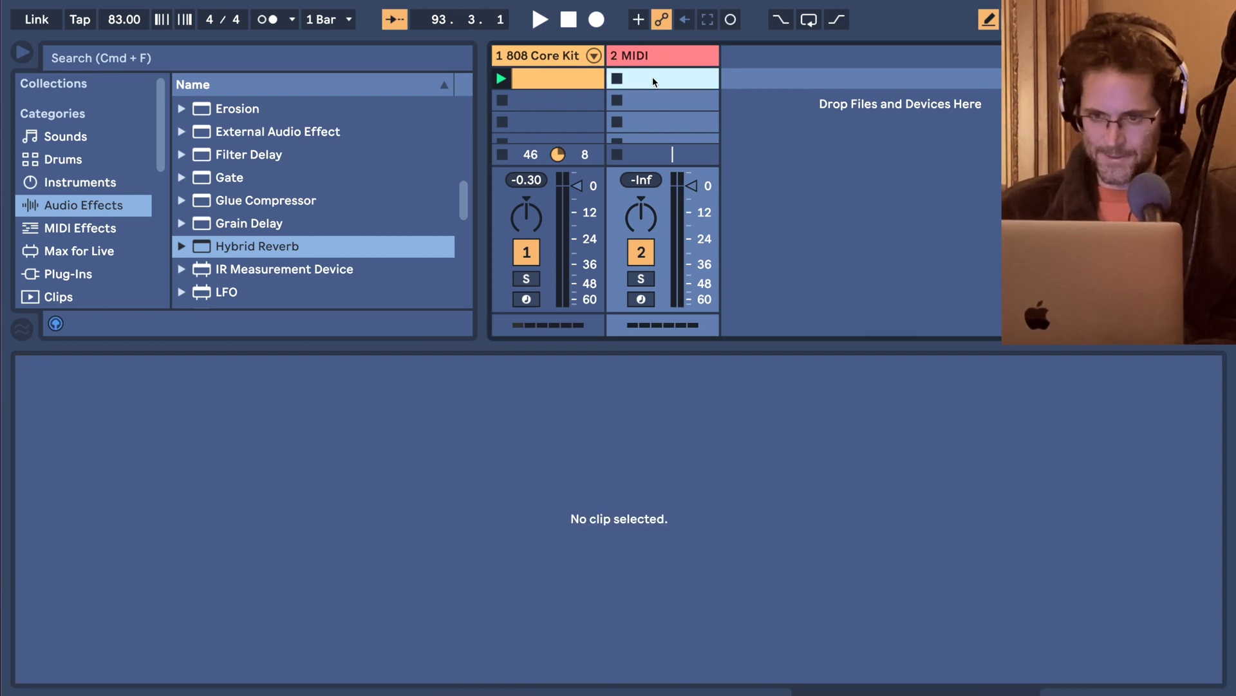
click(592, 80)
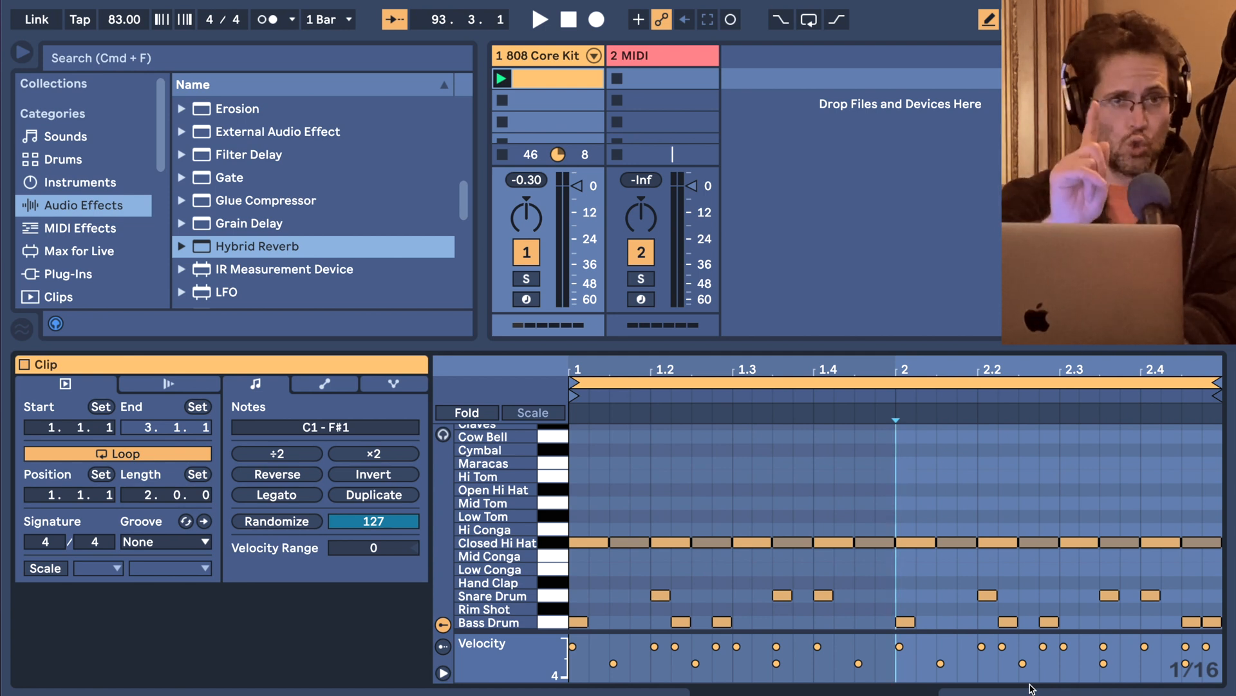
Create a one-bar clip in the new MIDI track's first slot, draw a 1/16 A#1 note on beat 1, and raise its velocity to 127.
double_click(663, 77)
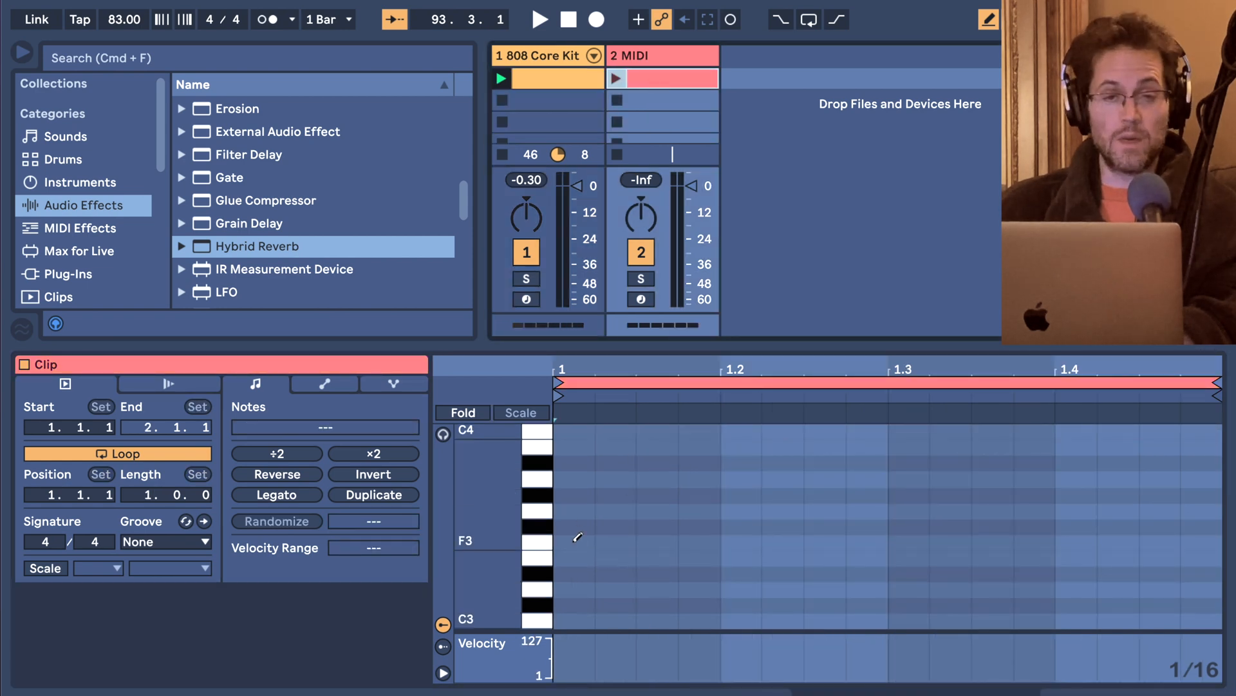
scroll(578, 537, down, 5)
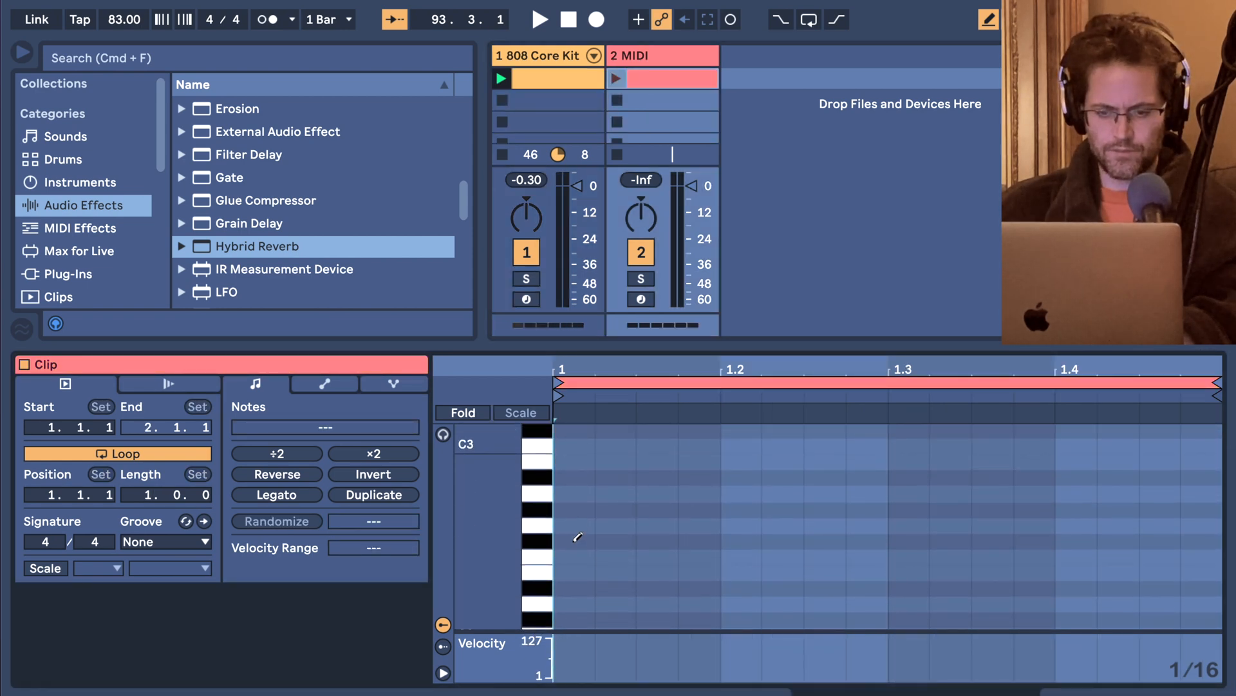
click(573, 611)
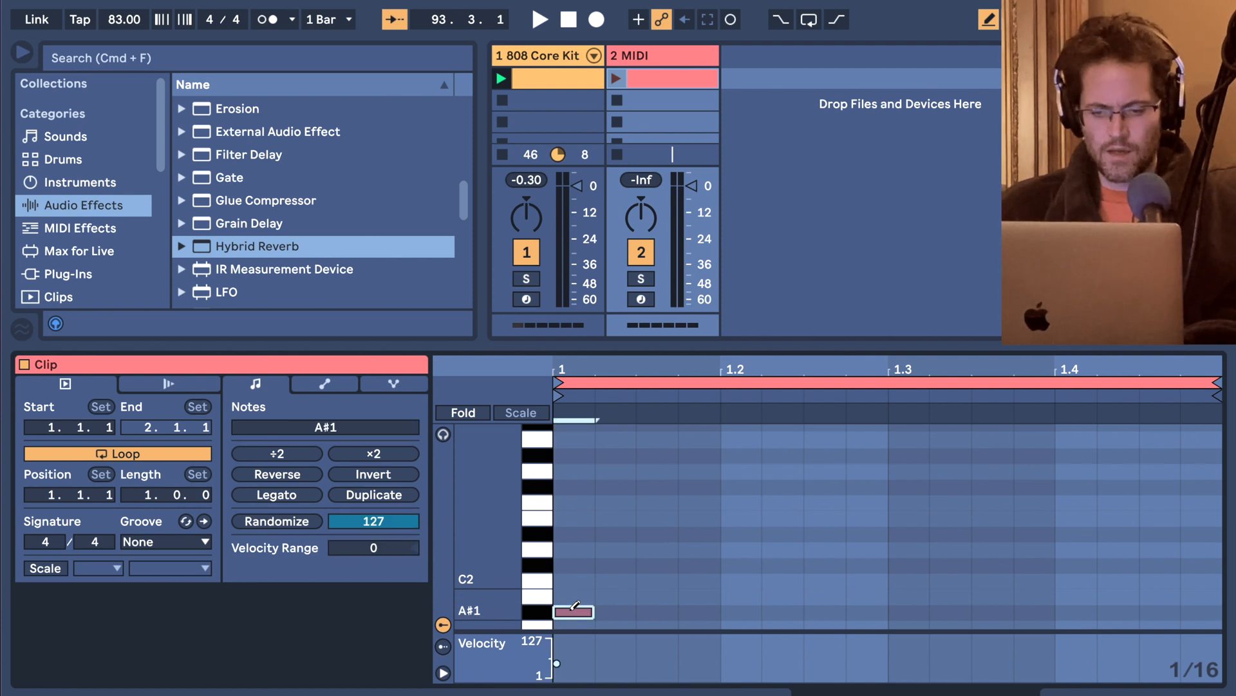
scroll(575, 605, down, 2)
scroll(574, 603, down, 1)
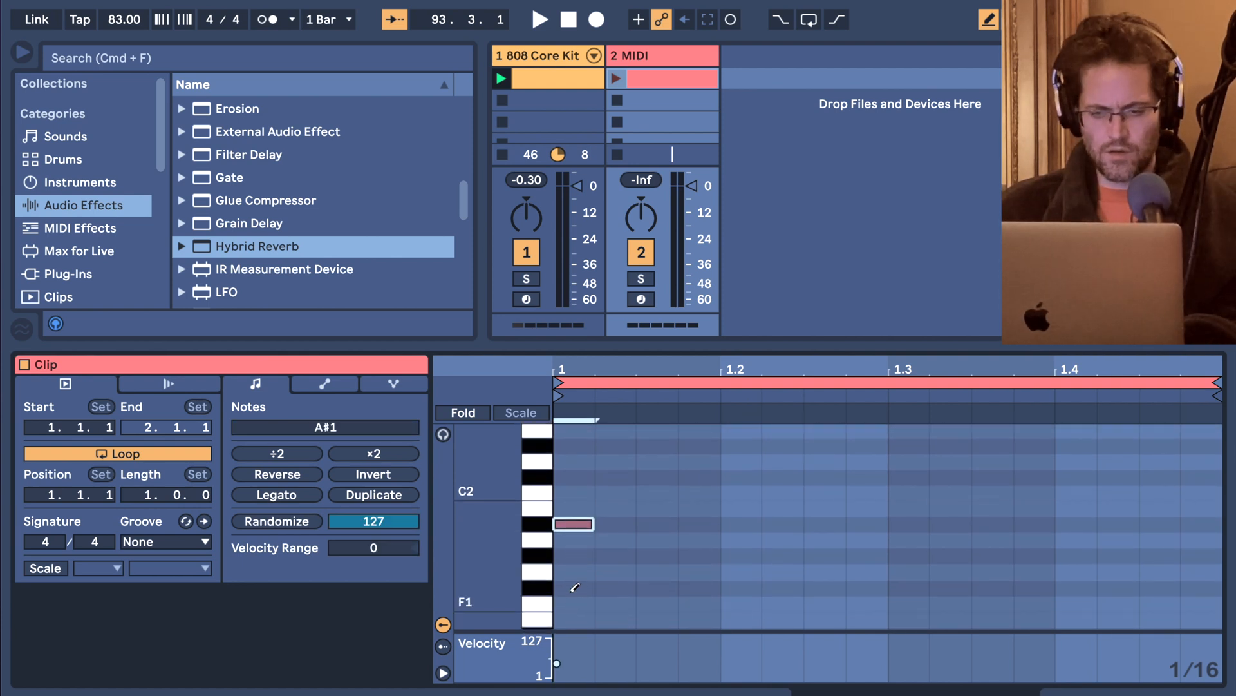
drag(579, 528, 579, 504)
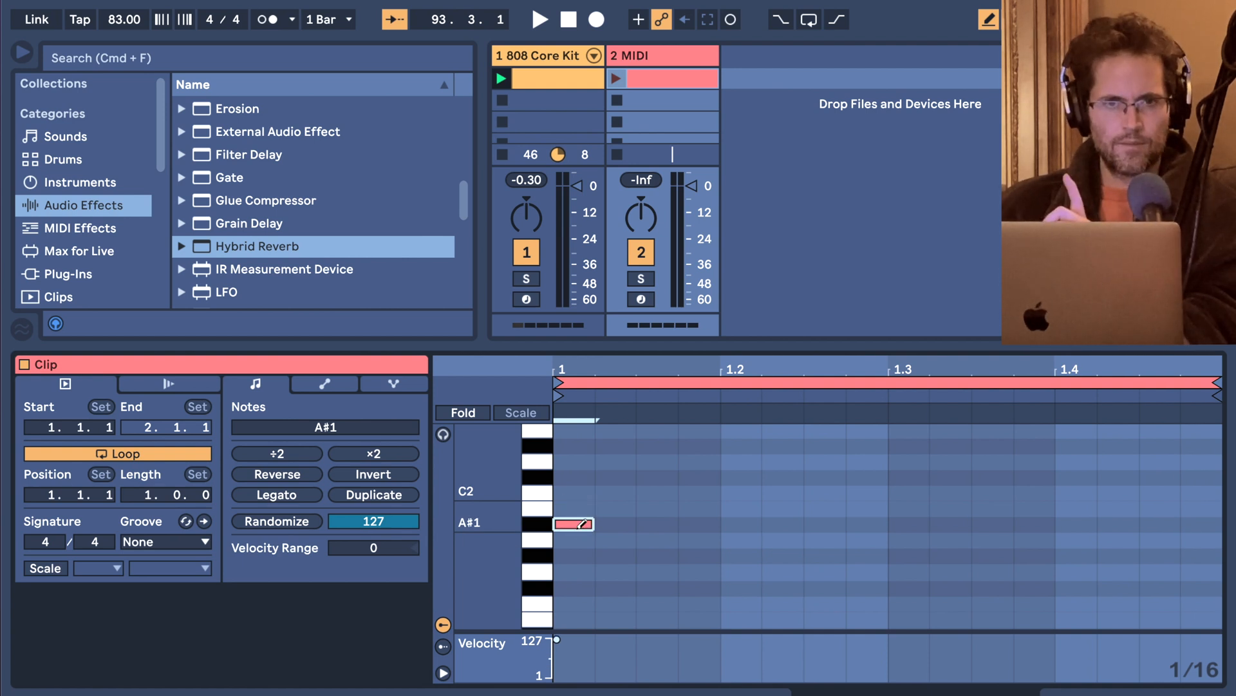
Draw six more 1/16 A#1 notes at 1.1.3, 1.1.4, 1.2.2, 1.3.1, 1.3.3 and 1.4.2.
scroll(583, 524, up, 1)
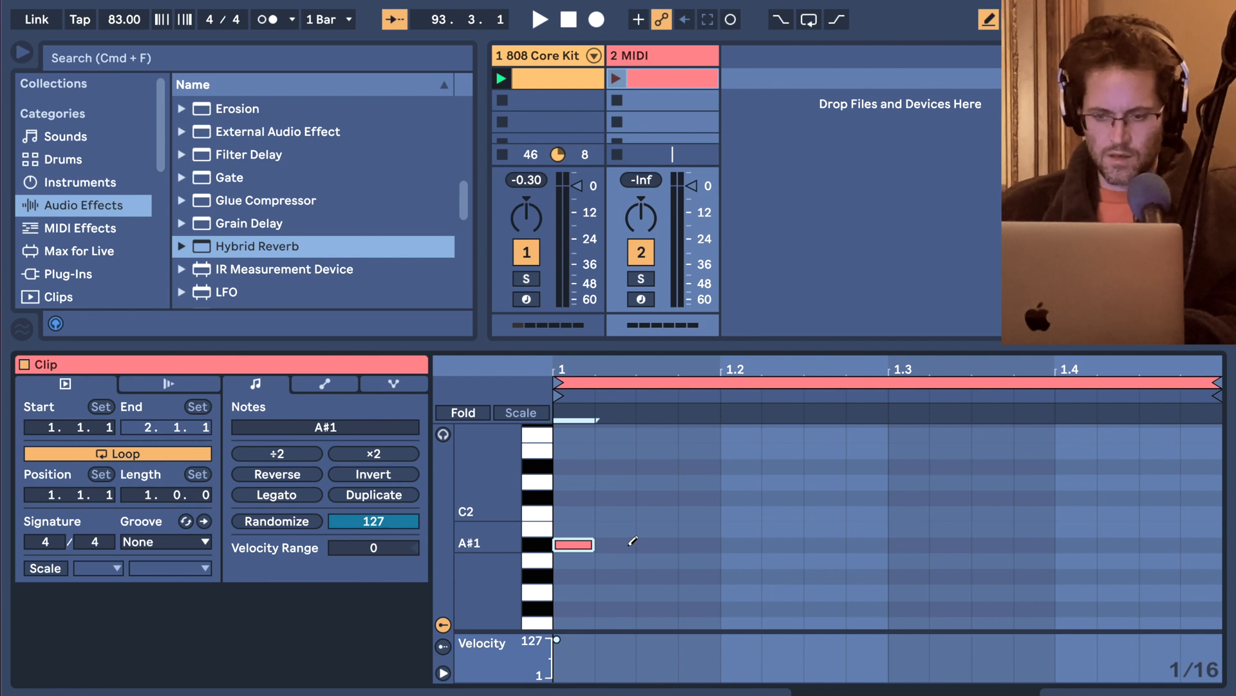
click(656, 542)
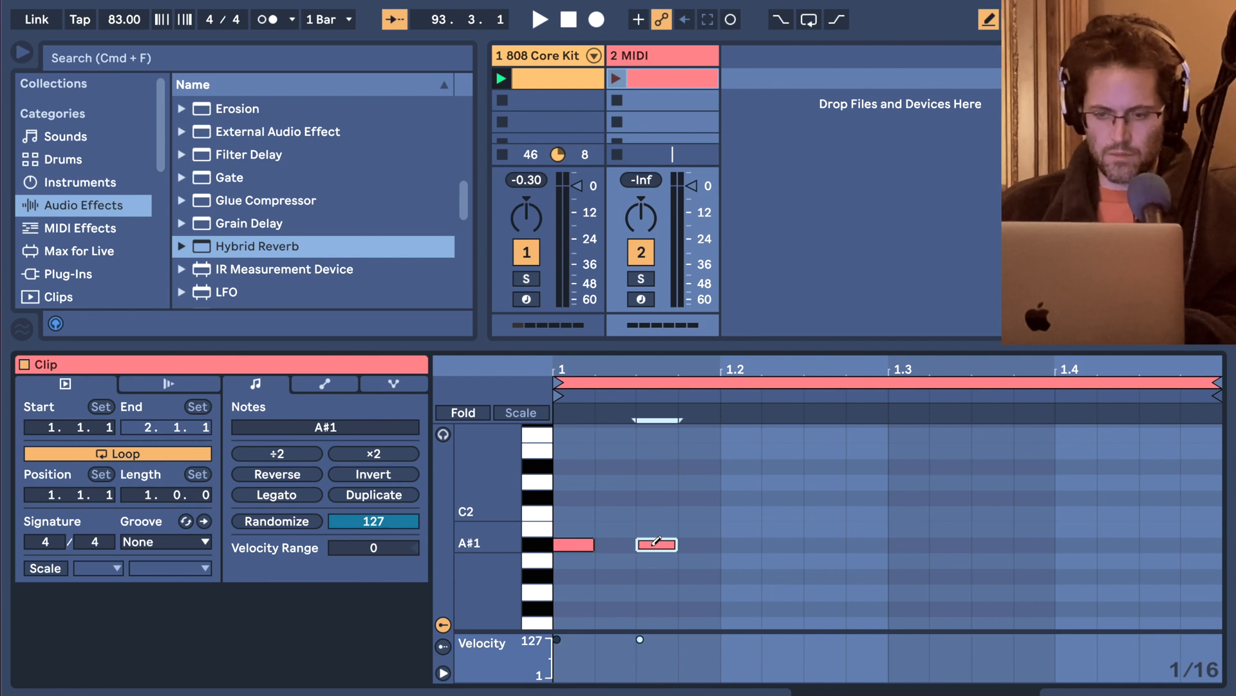
click(707, 545)
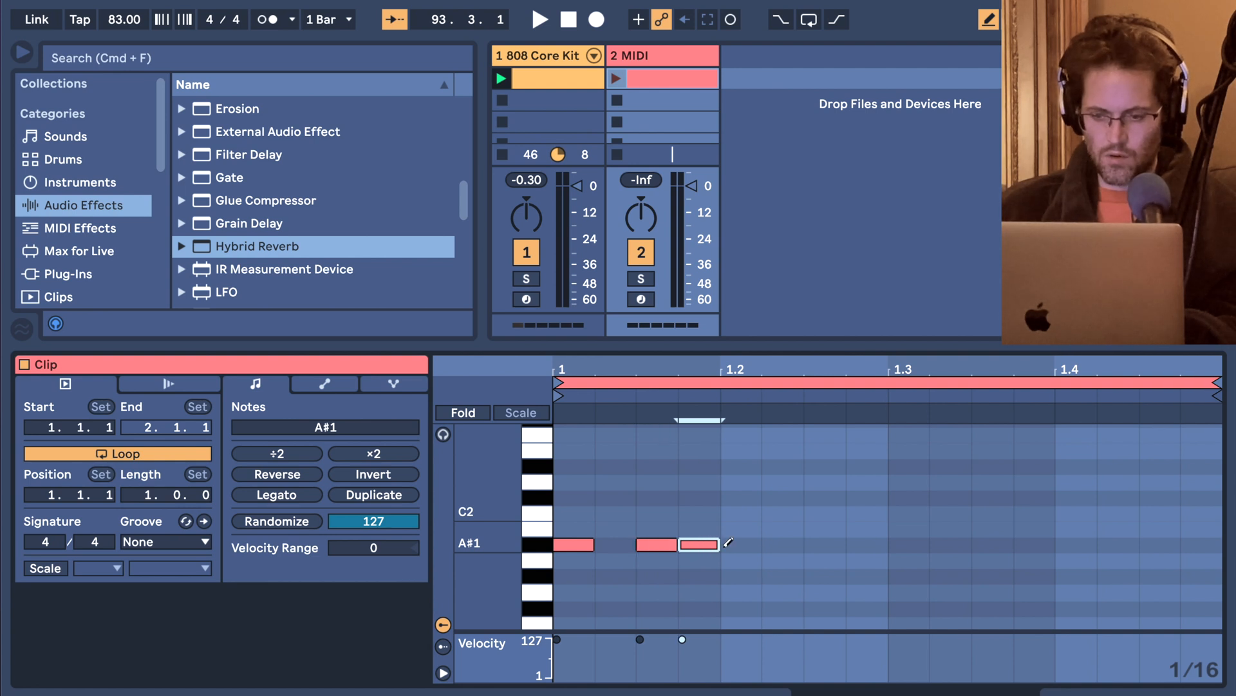
click(788, 544)
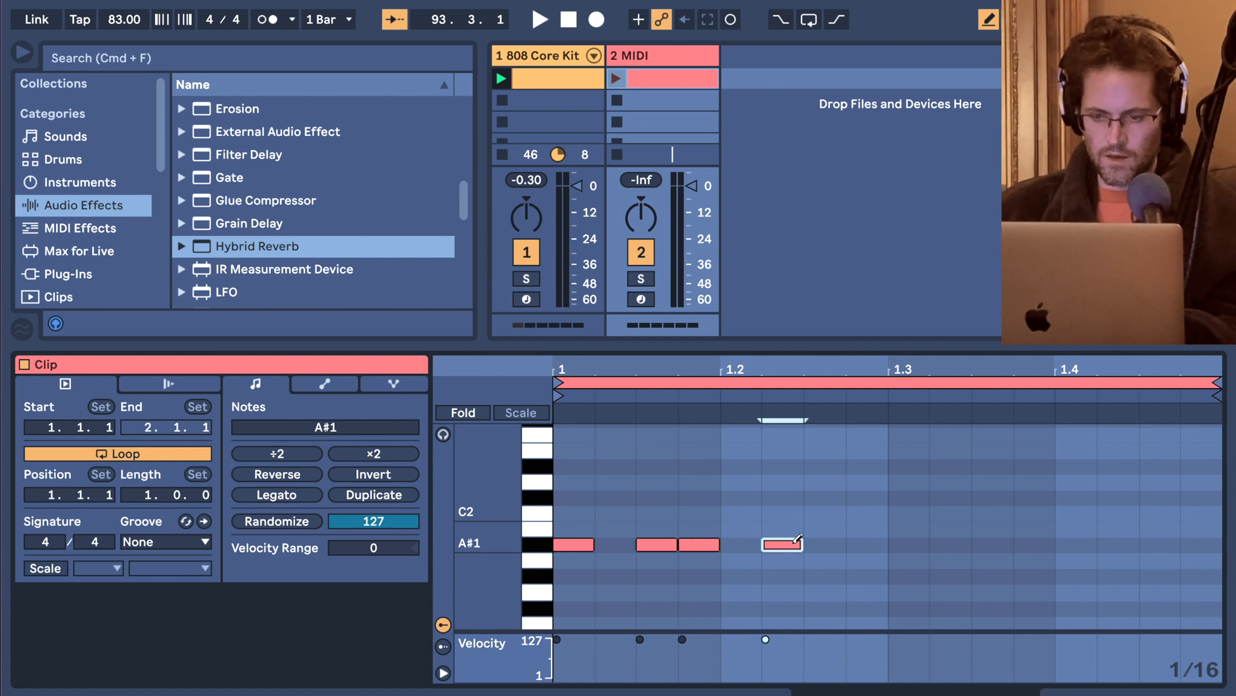
click(914, 544)
click(1006, 544)
click(1134, 544)
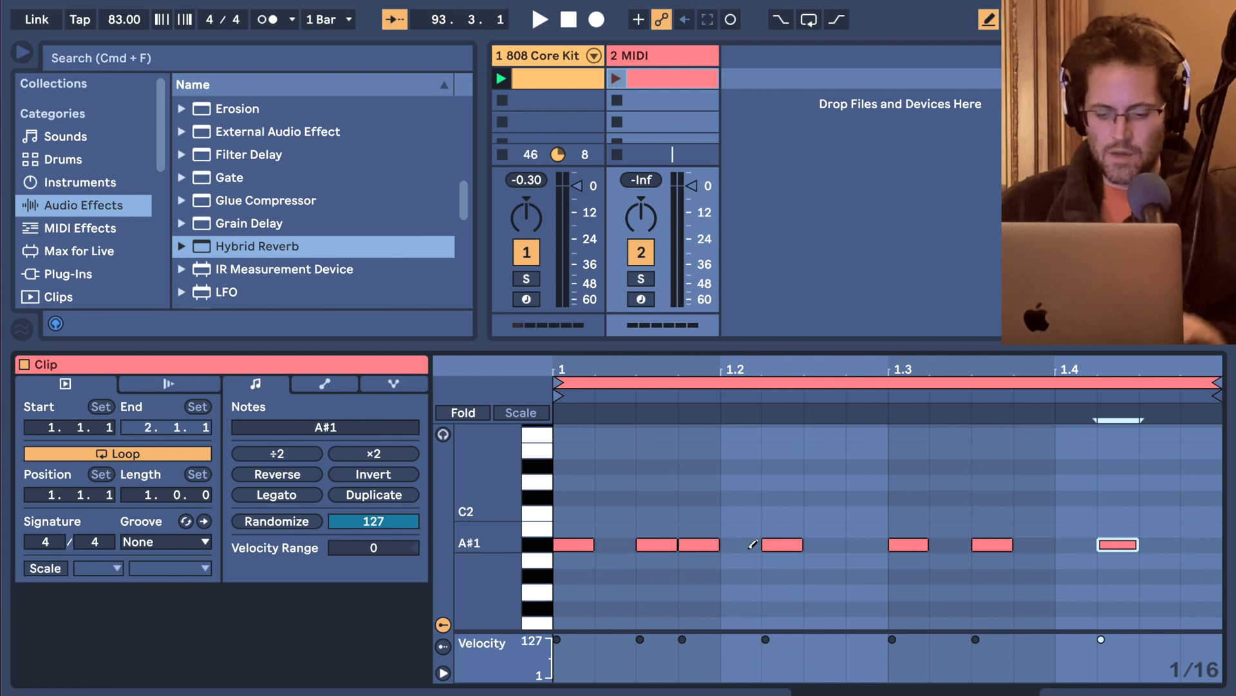
Turn off Draw Mode, transpose the note at 1.1.4 up to C#2, and return it to A#1.
key(b)
click(706, 547)
key(Up)
key(Up)
key(Up)
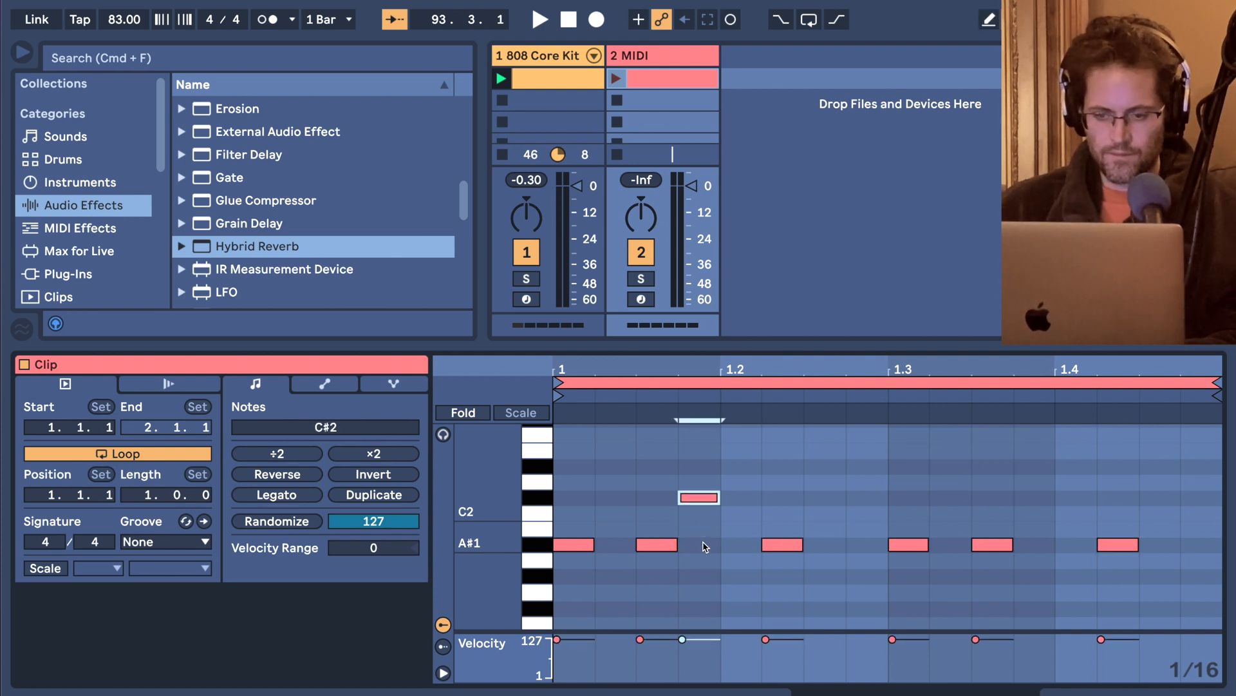
key(Down)
key(Down)
key(Down)
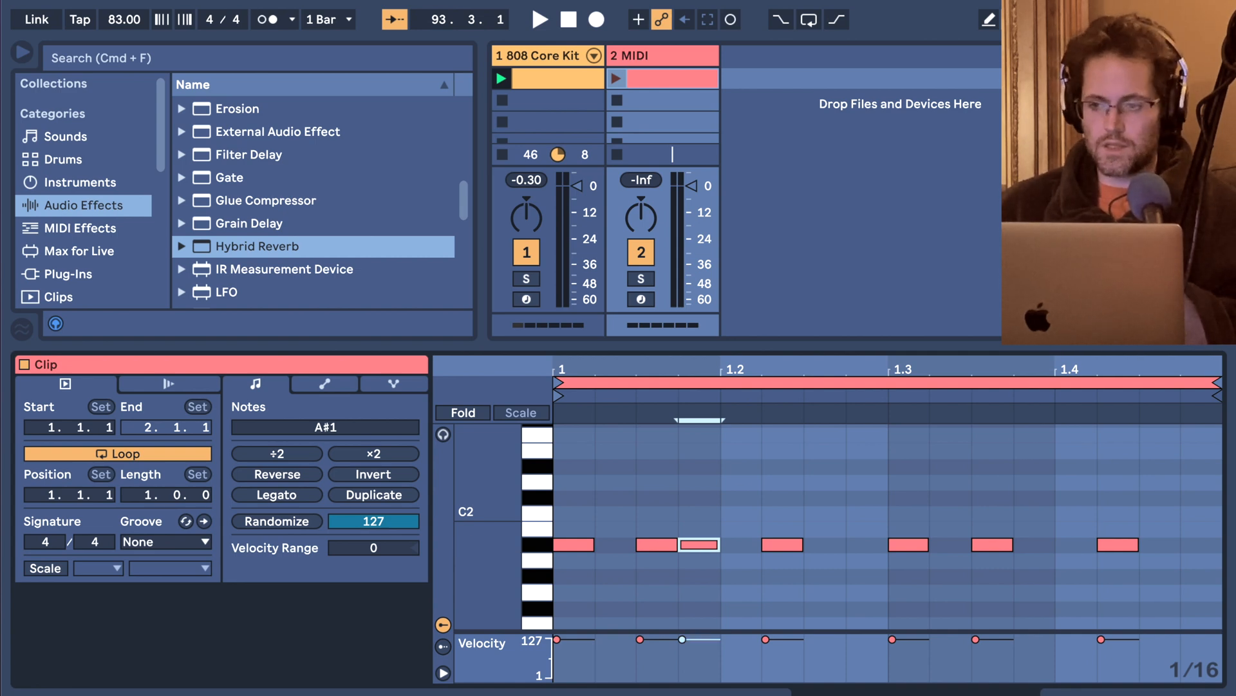
Start playback of both clips and load the Wavetable instrument onto the second track.
key(Return)
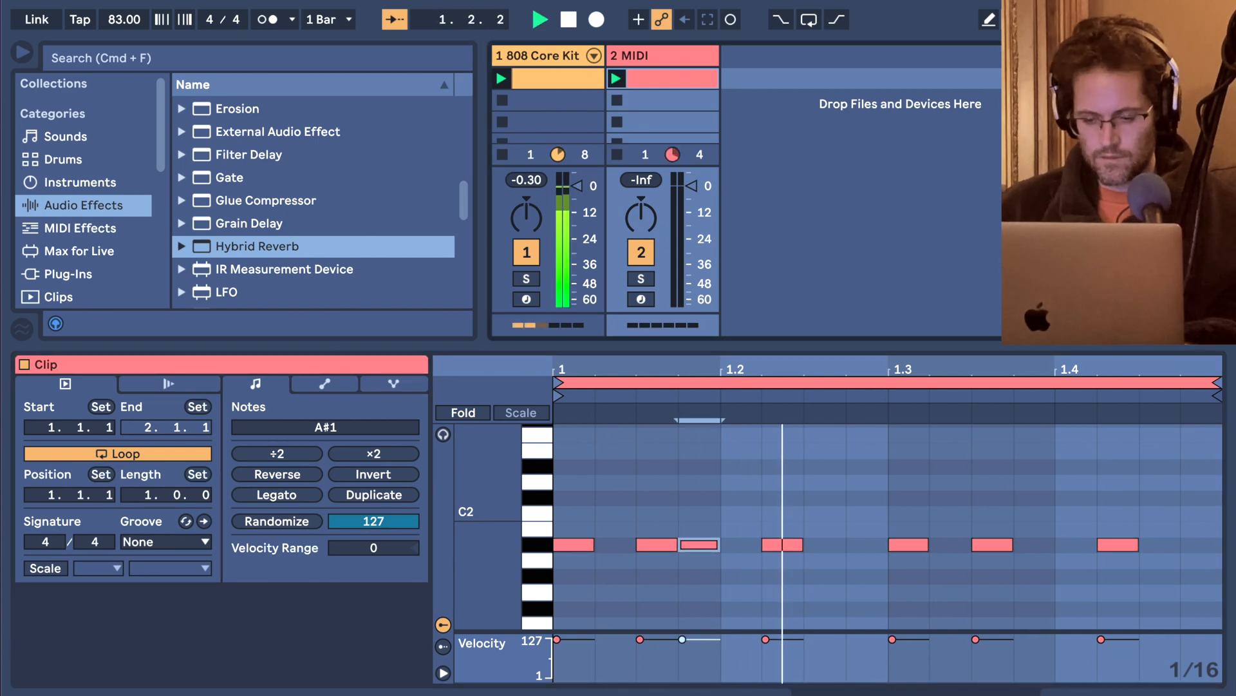
key(shift+Tab)
click(654, 58)
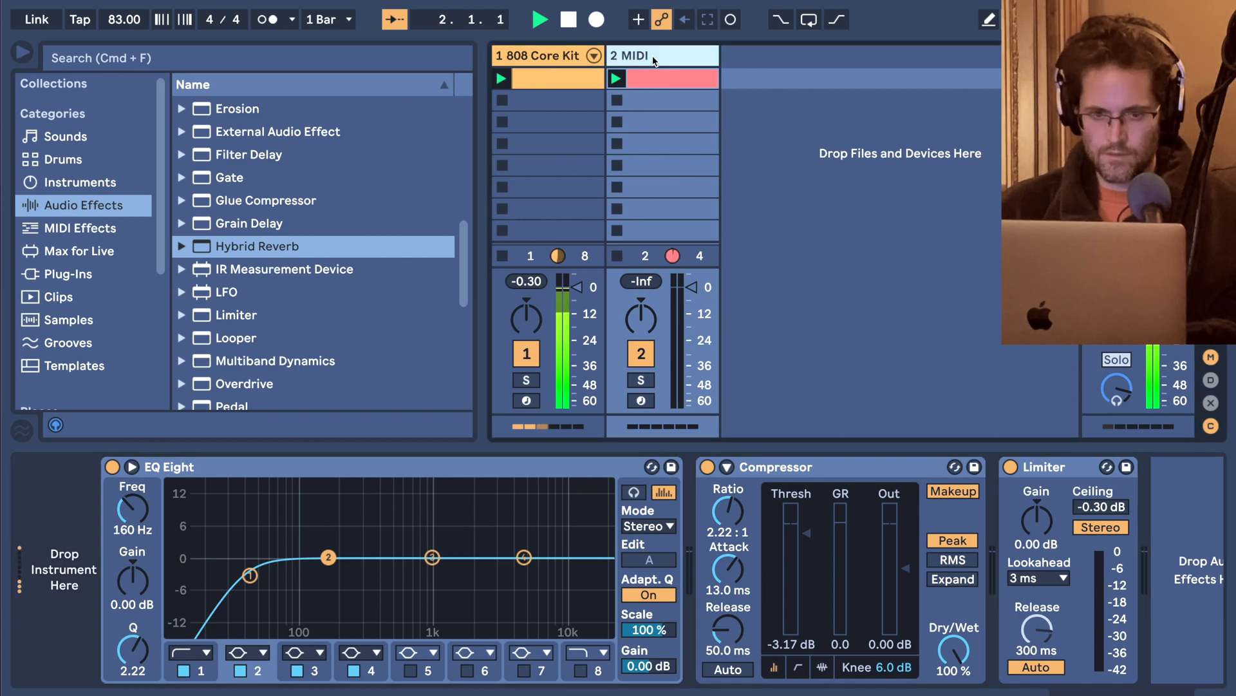
click(81, 183)
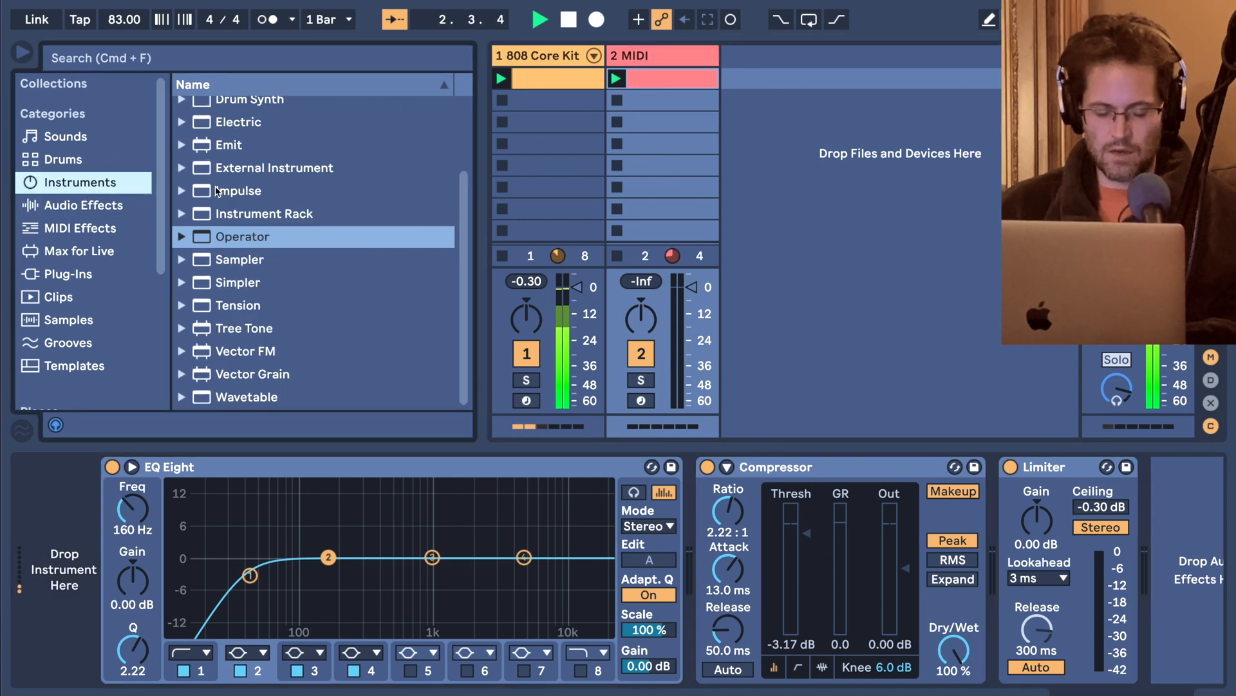
scroll(217, 192, up, 4)
scroll(223, 193, down, 4)
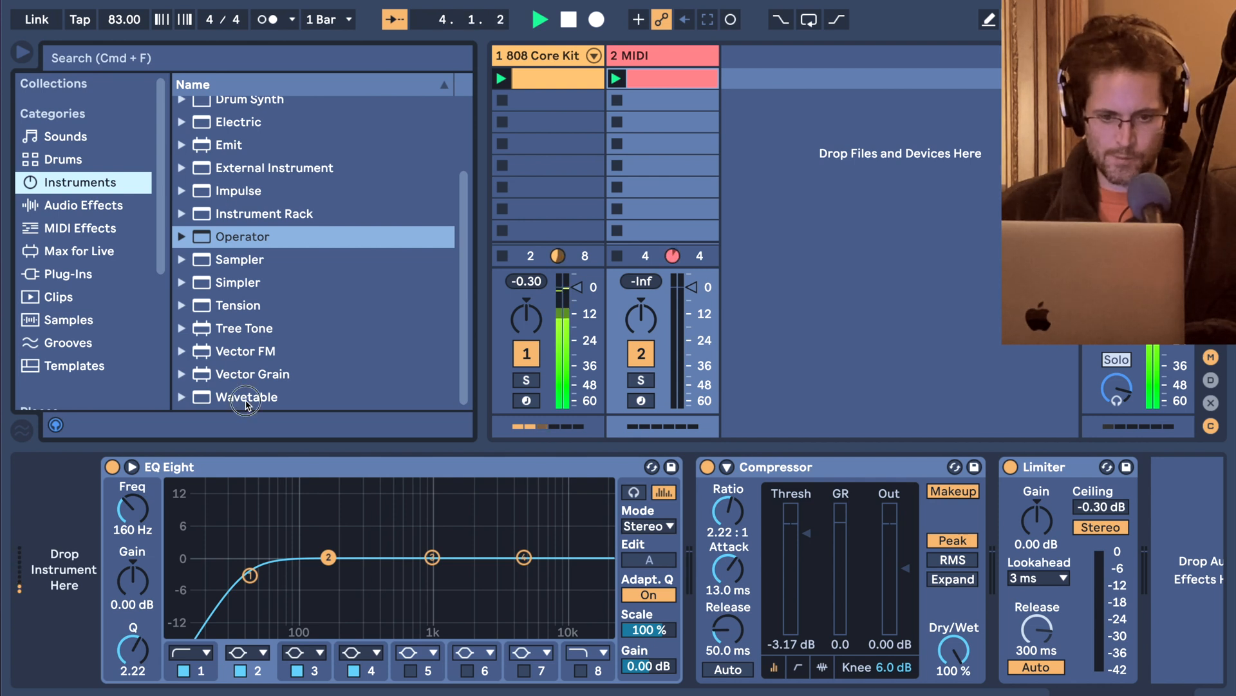
drag(247, 404, 624, 116)
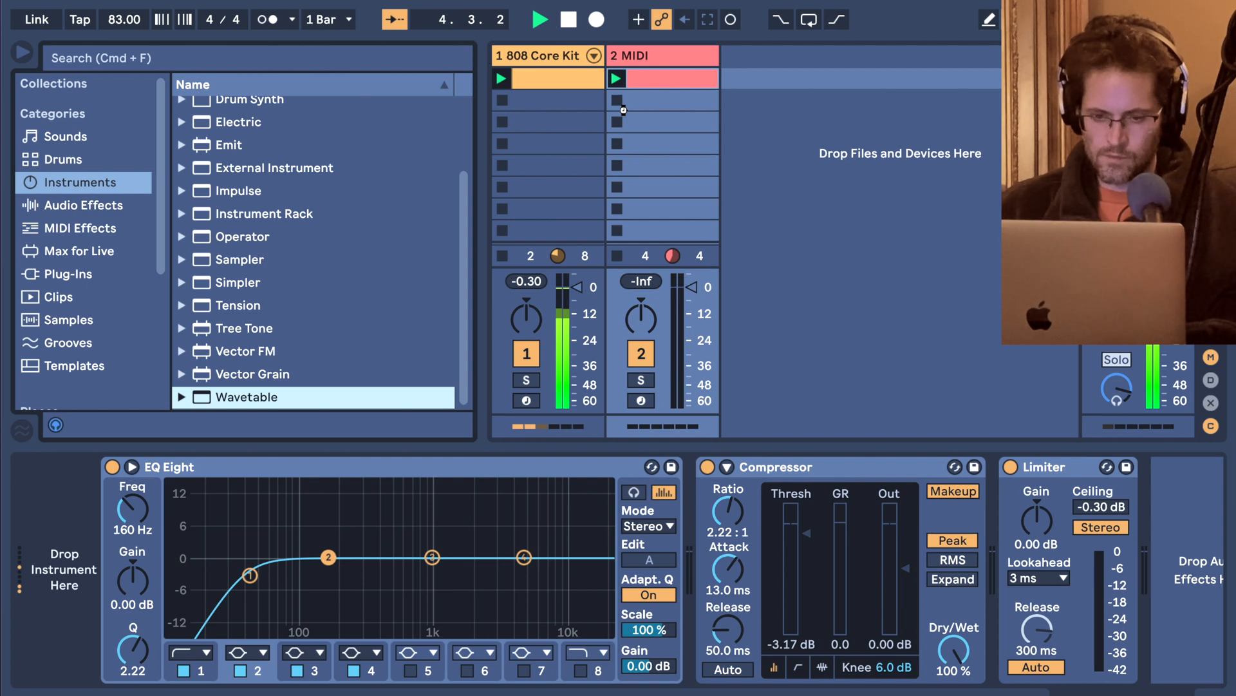
drag(623, 110, 624, 114)
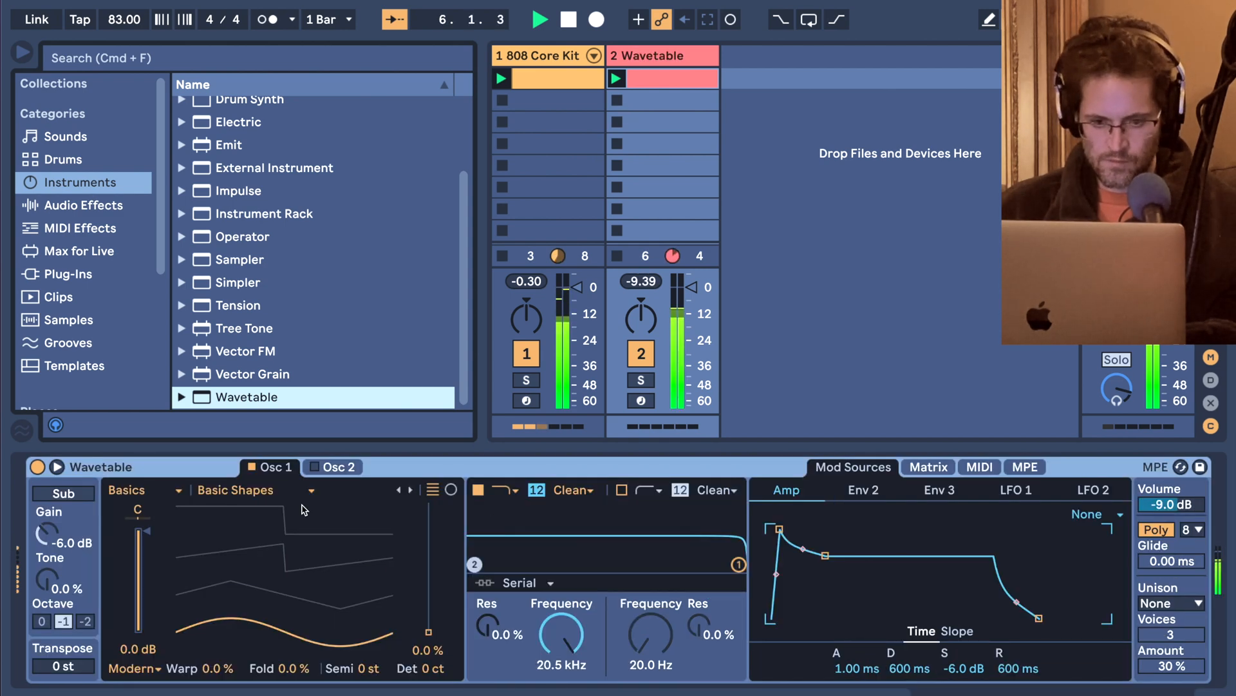
Set Wavetable's oscillator 1 to the FM Feedback table at 79% position, and check the clip's notes while it plays.
click(267, 491)
click(252, 418)
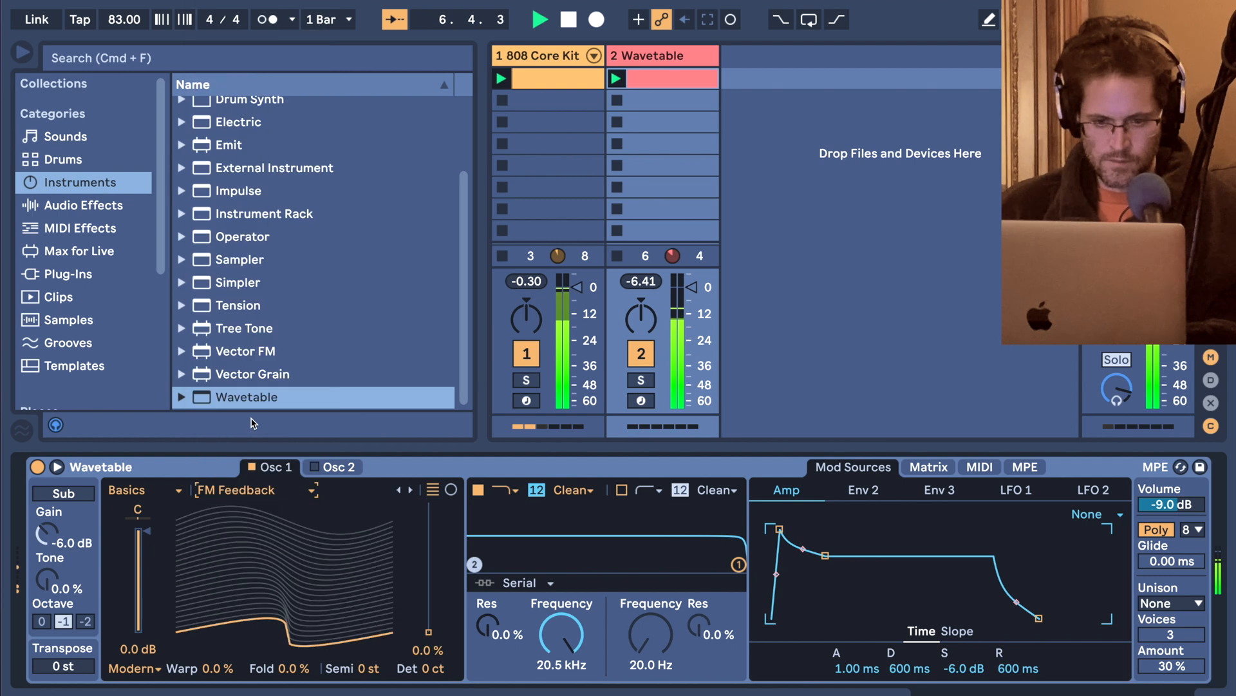
drag(428, 632, 430, 534)
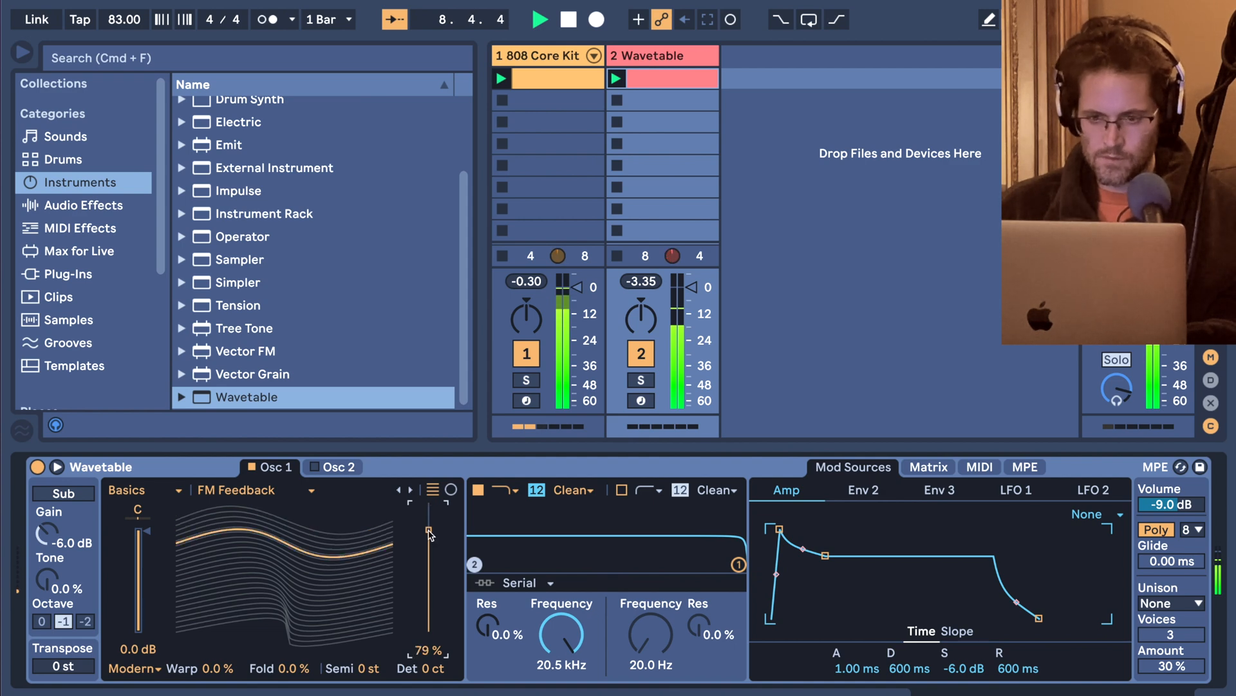
double_click(658, 82)
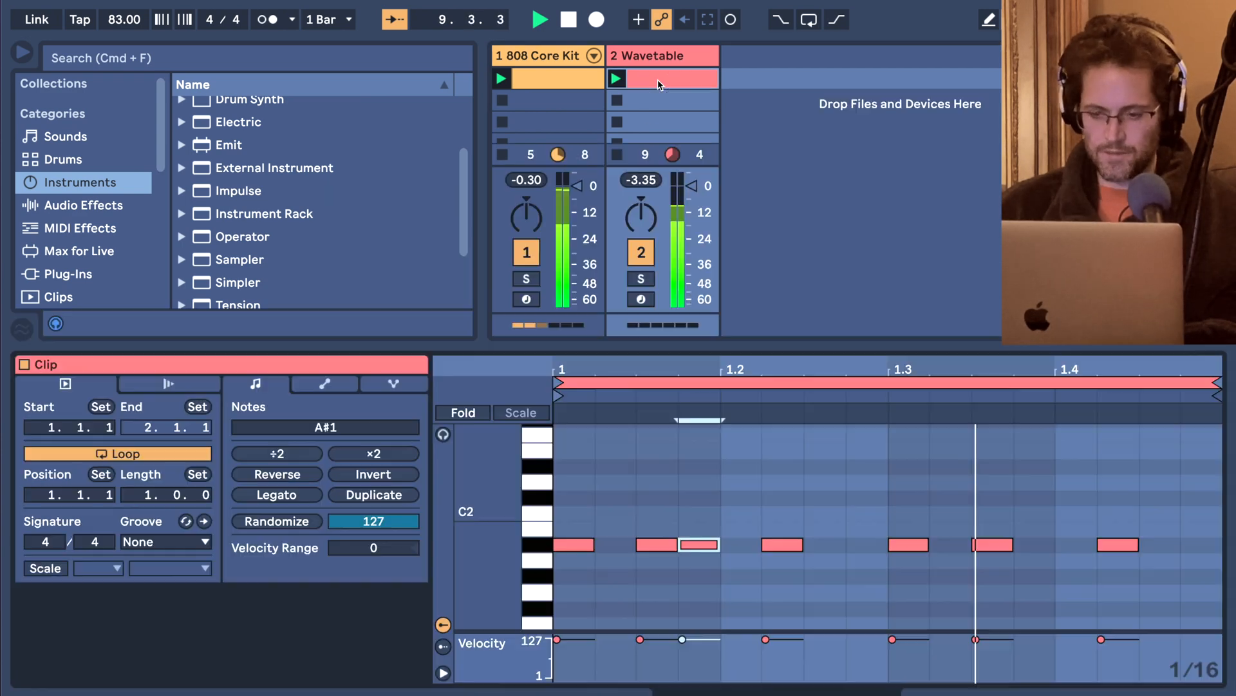
key(shift+Tab)
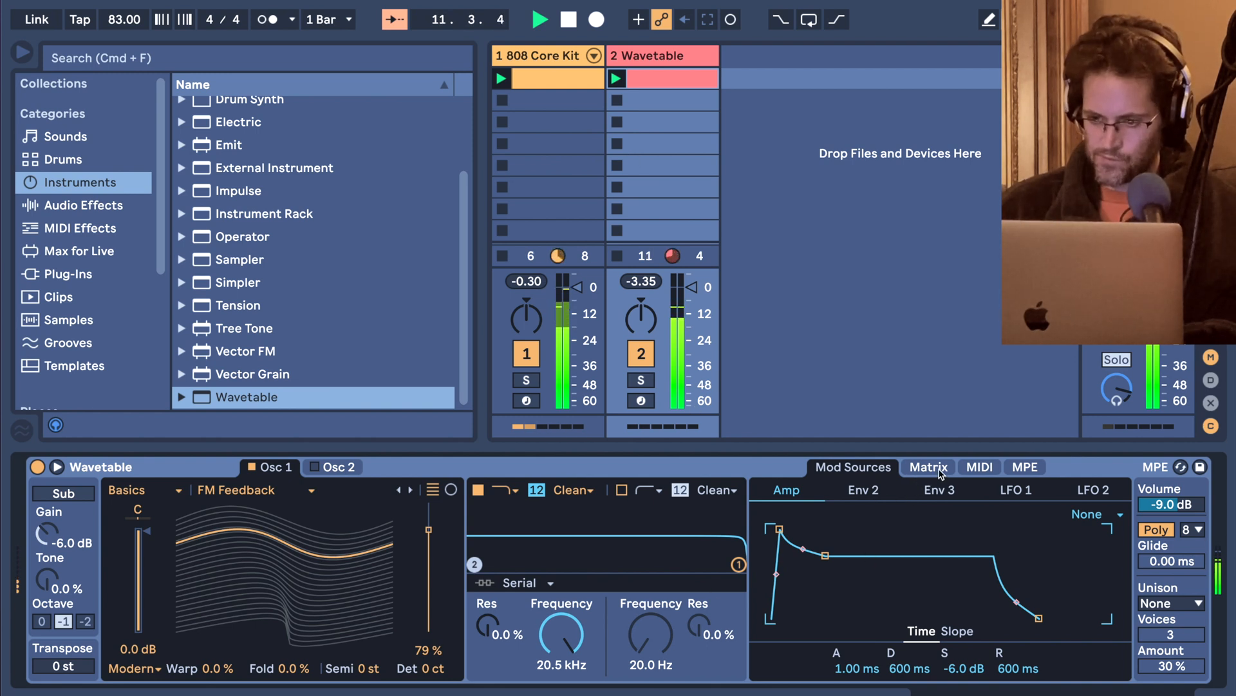
Shape Wavetable's Env 2 with a 584 ms decay and 0.0% sustain.
click(879, 495)
drag(826, 570, 825, 619)
click(920, 474)
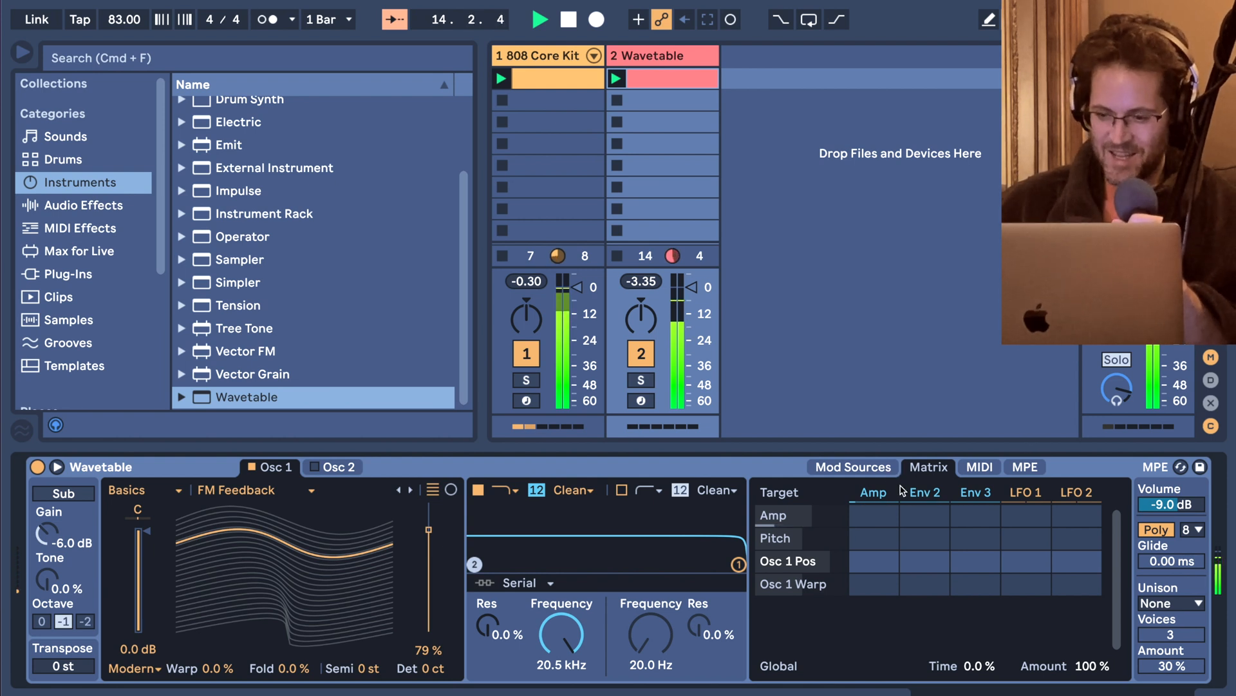
click(918, 495)
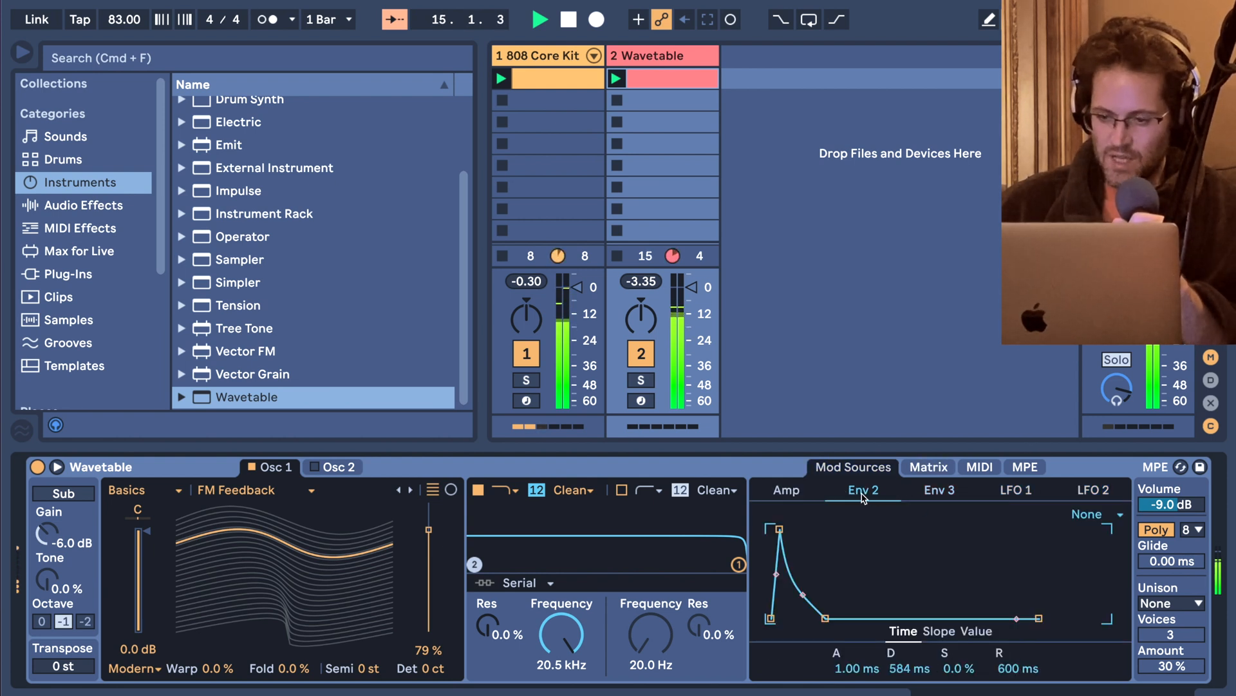
Assign Env 2 to modulate Osc 1 Pos by -86 in Wavetable's modulation matrix.
click(918, 470)
click(927, 560)
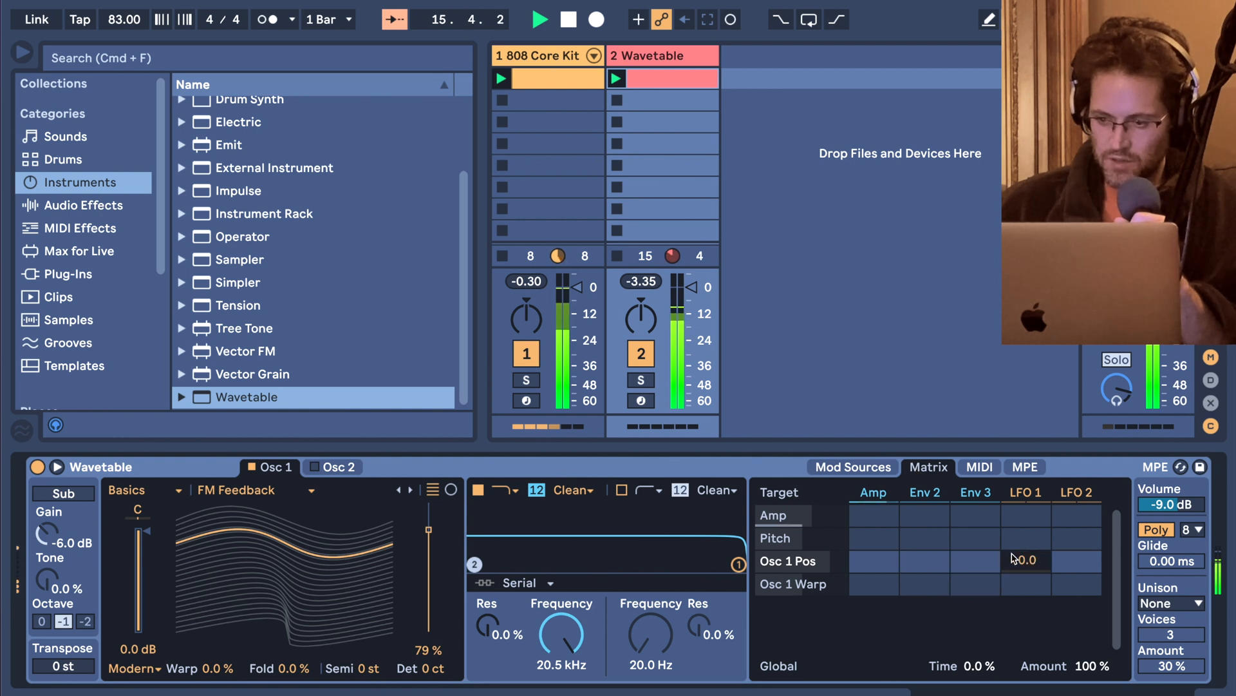
drag(926, 560, 925, 625)
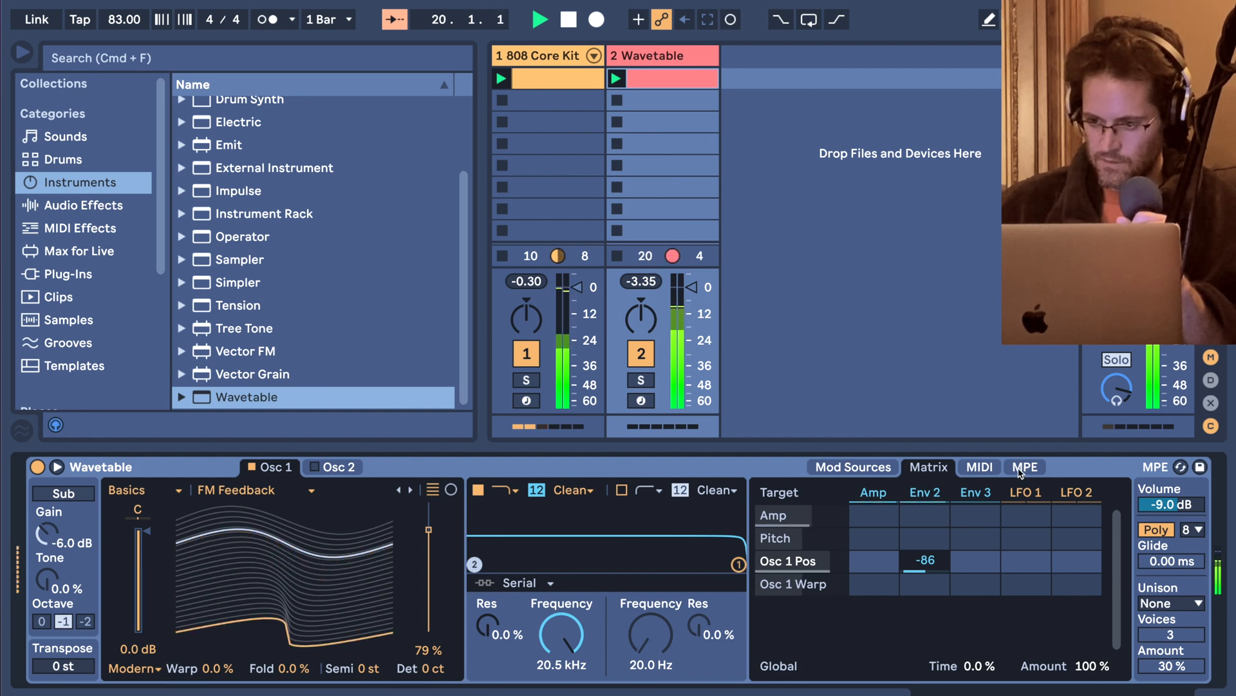
Show Wavetable's MIDI modulation, insert the Velocity MIDI effect before Wavetable, and set its mode to Fixed.
click(982, 470)
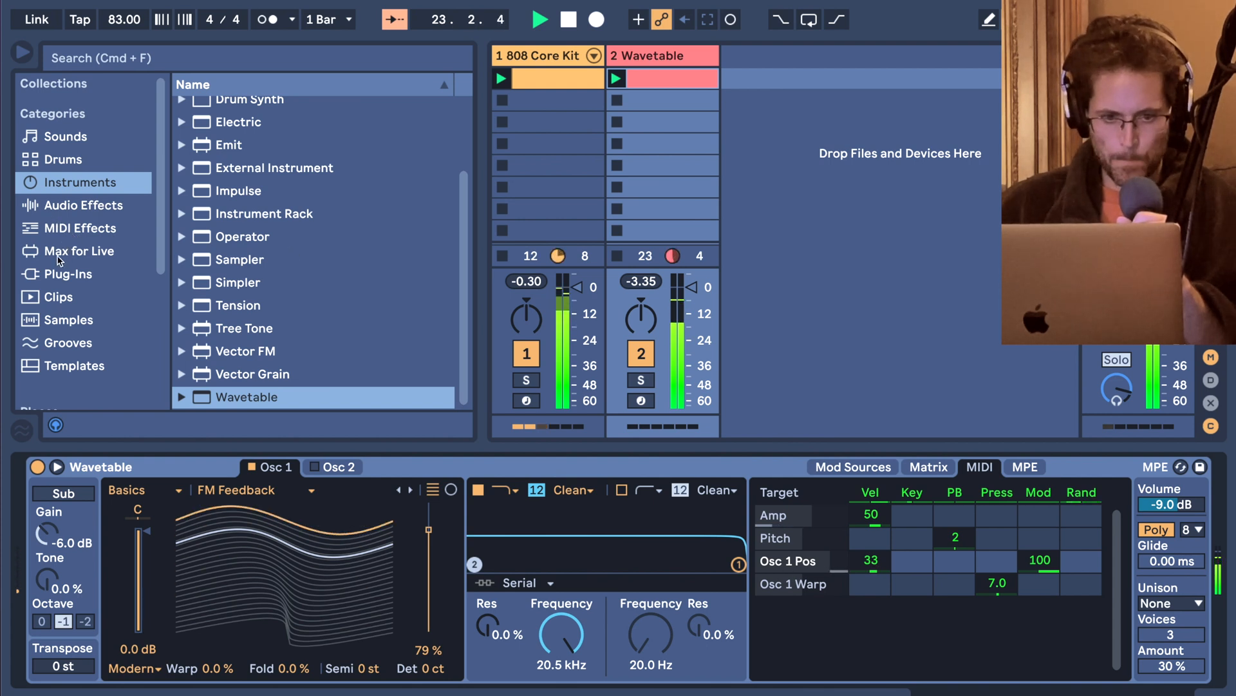
click(59, 232)
scroll(315, 258, down, 2)
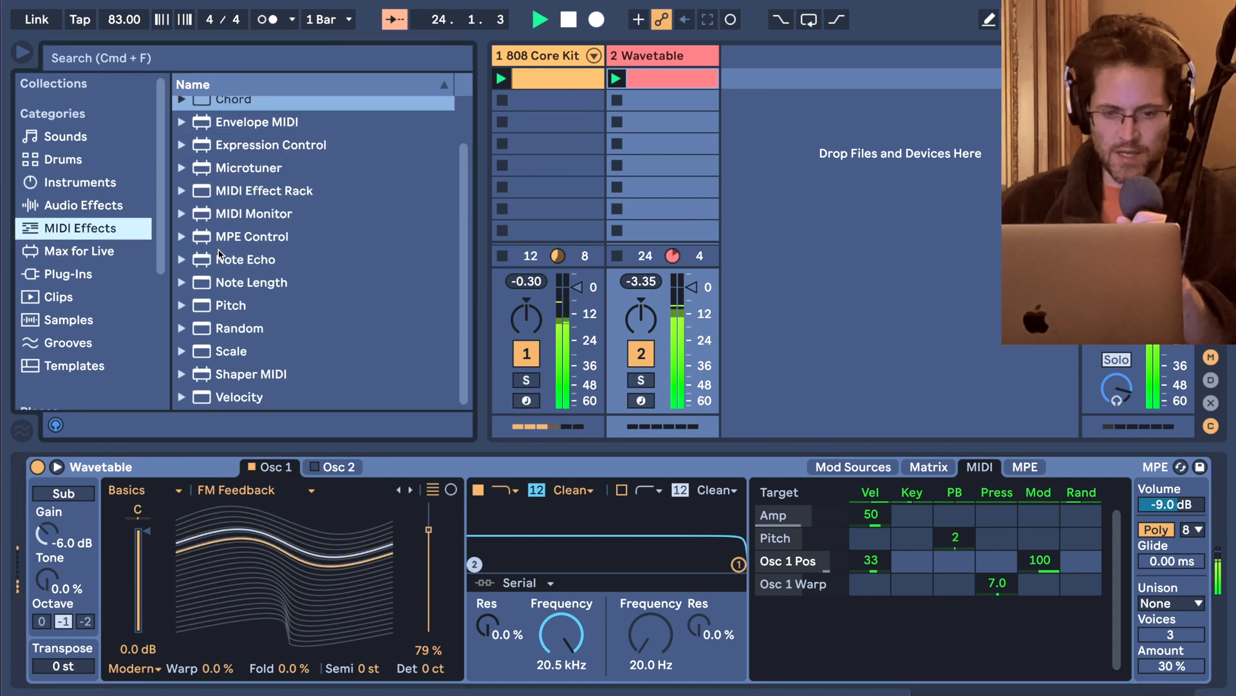
drag(238, 396, 120, 545)
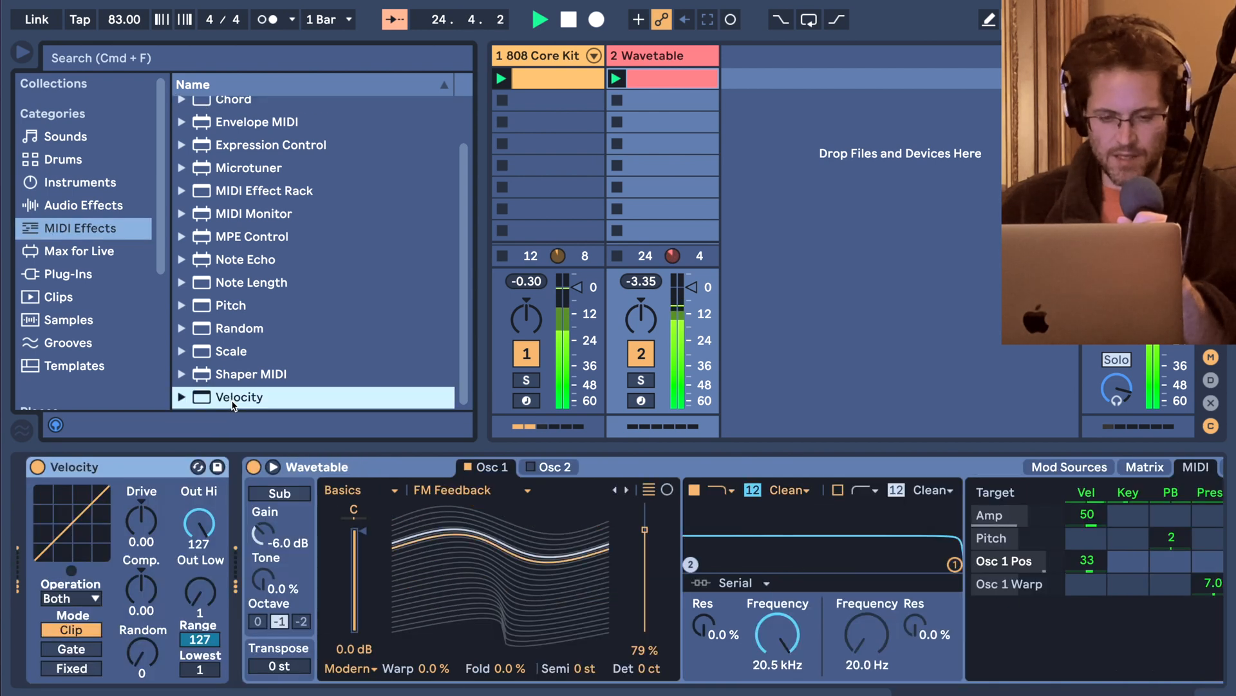
click(82, 669)
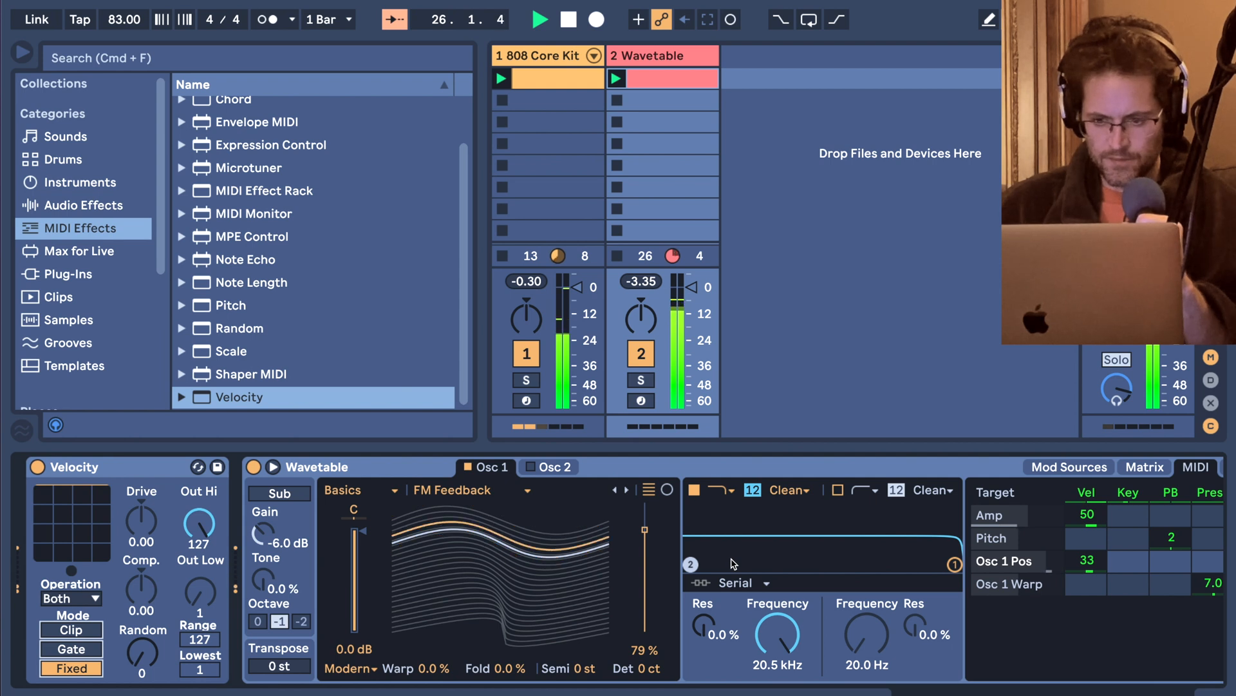
Lower oscillator 1's wavetable position to 37%, and set Velocity's Random to 19 and Out Hi to 82.
drag(645, 529, 645, 584)
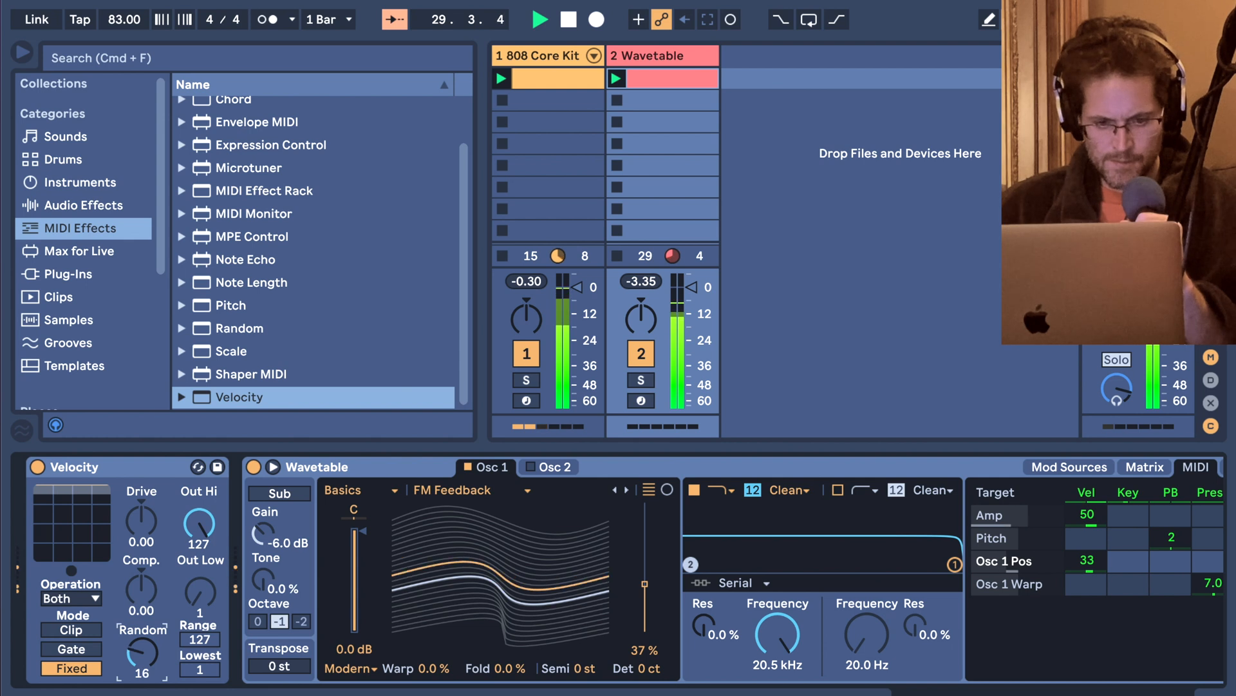
drag(199, 523, 199, 552)
Enable Wavetable's sub oscillator, set its octave to 0, and adjust its tone.
click(279, 493)
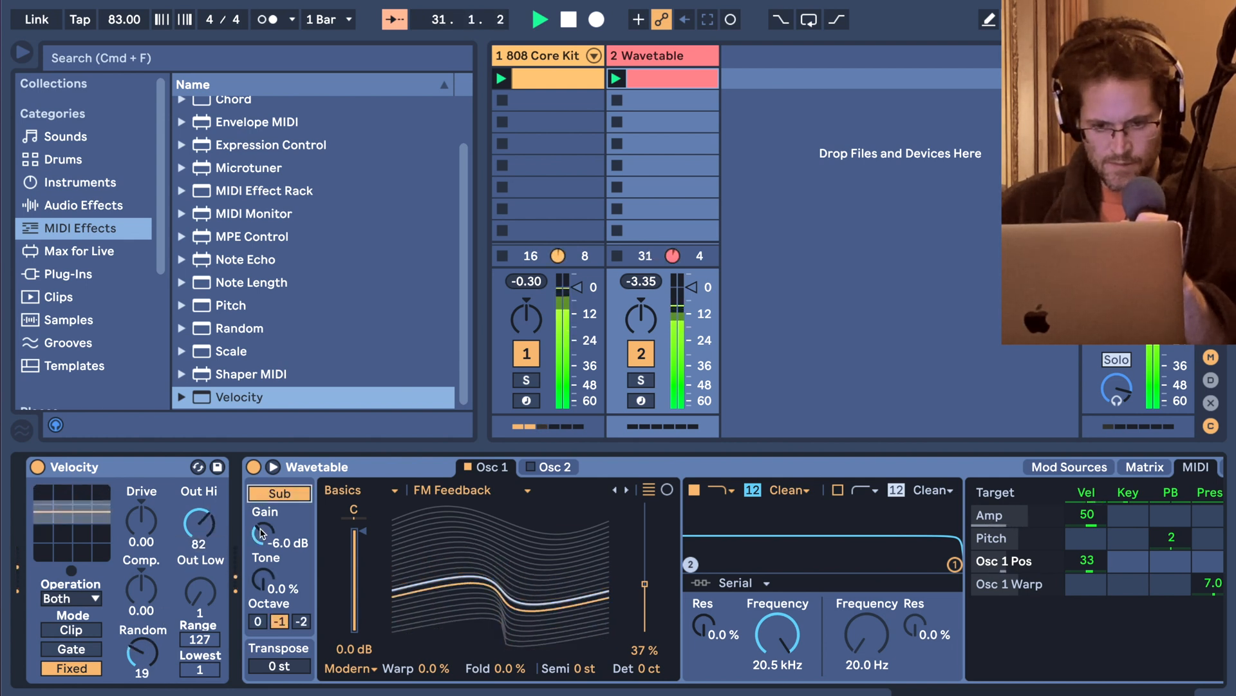
click(258, 622)
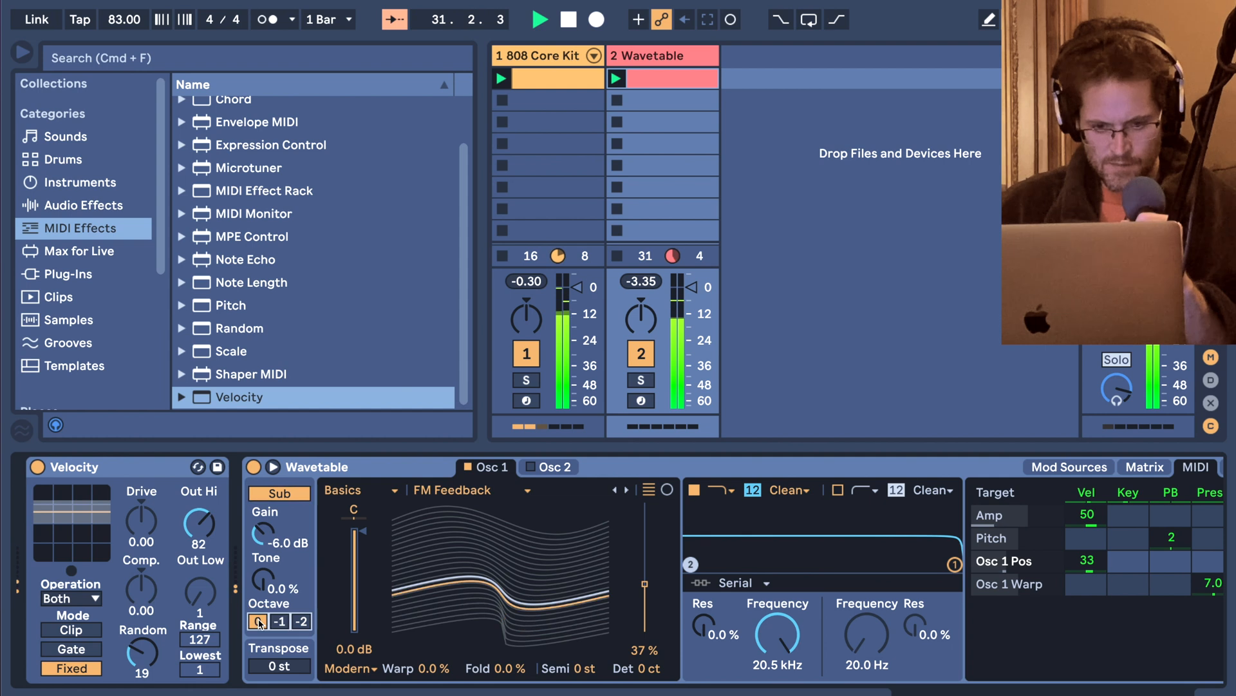
click(263, 579)
mouse_move(262, 579)
mouse_down()
mouse_move(263, 562)
mouse_move(267, 587)
mouse_up()
Lower the Wavetable track's volume in the mixer.
scroll(268, 587, right, 10)
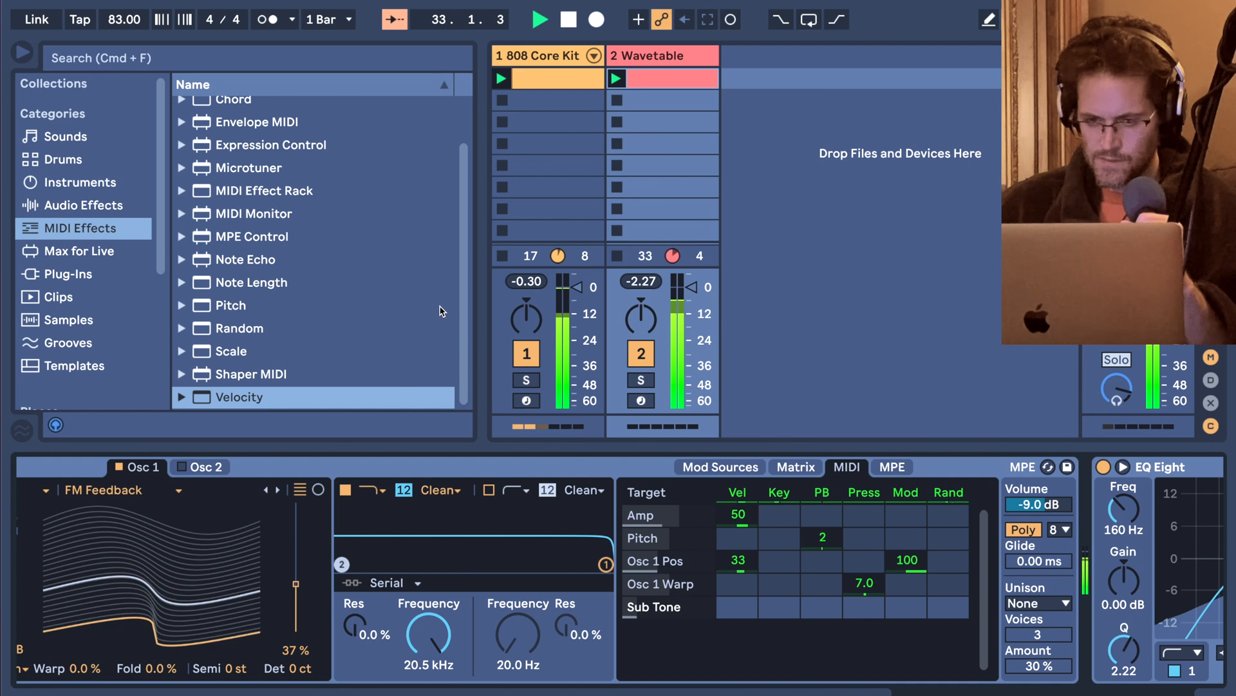
drag(691, 287, 691, 406)
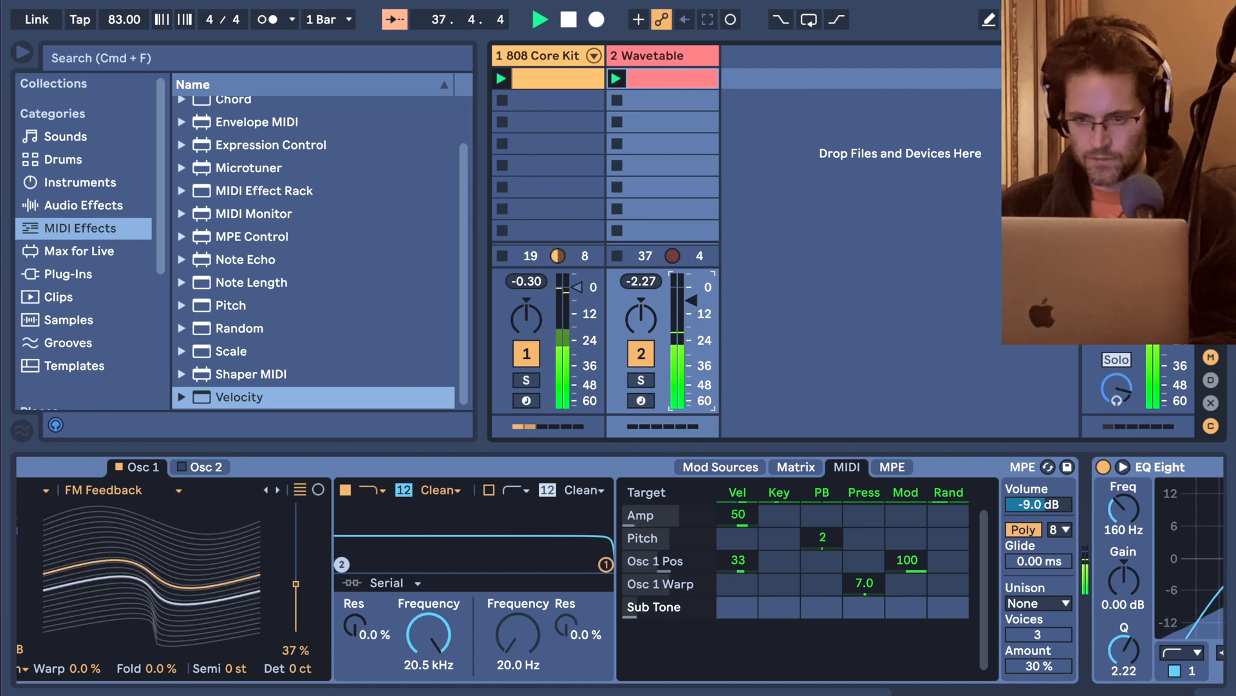
Replace Wavetable on track 2 with Operator between Velocity and EQ Eight, and set oscillator A's waveform to Square 64.
click(512, 475)
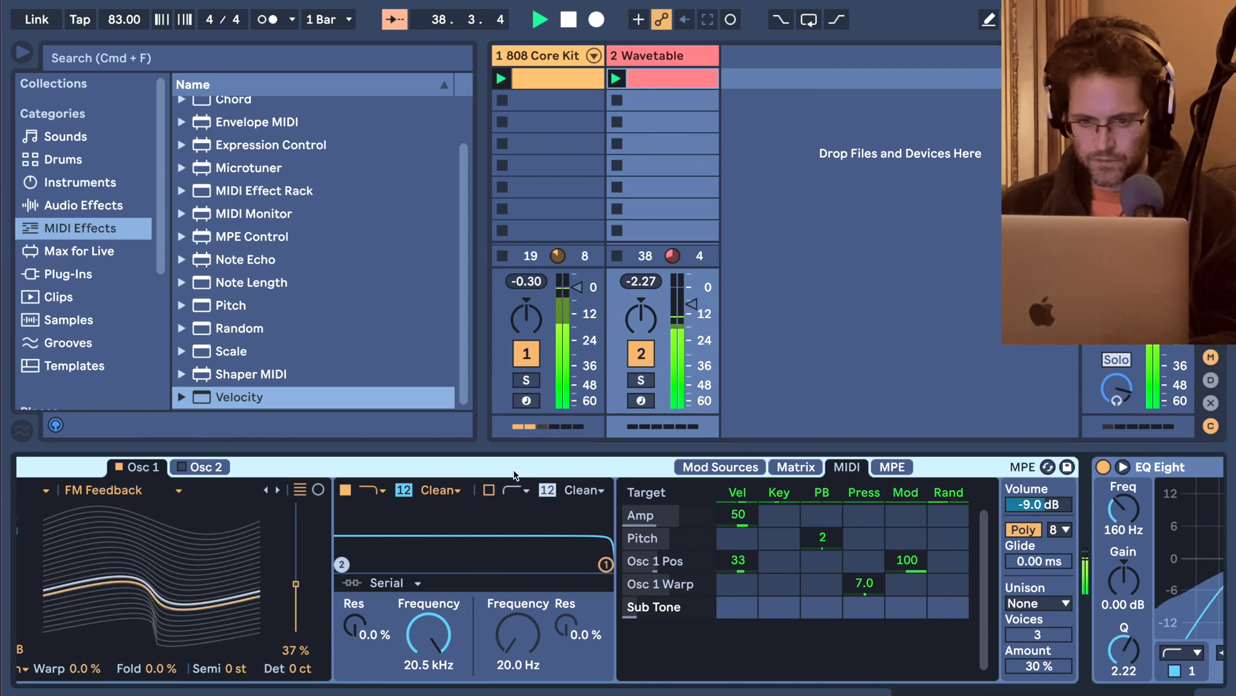
key(Delete)
scroll(289, 605, left, 5)
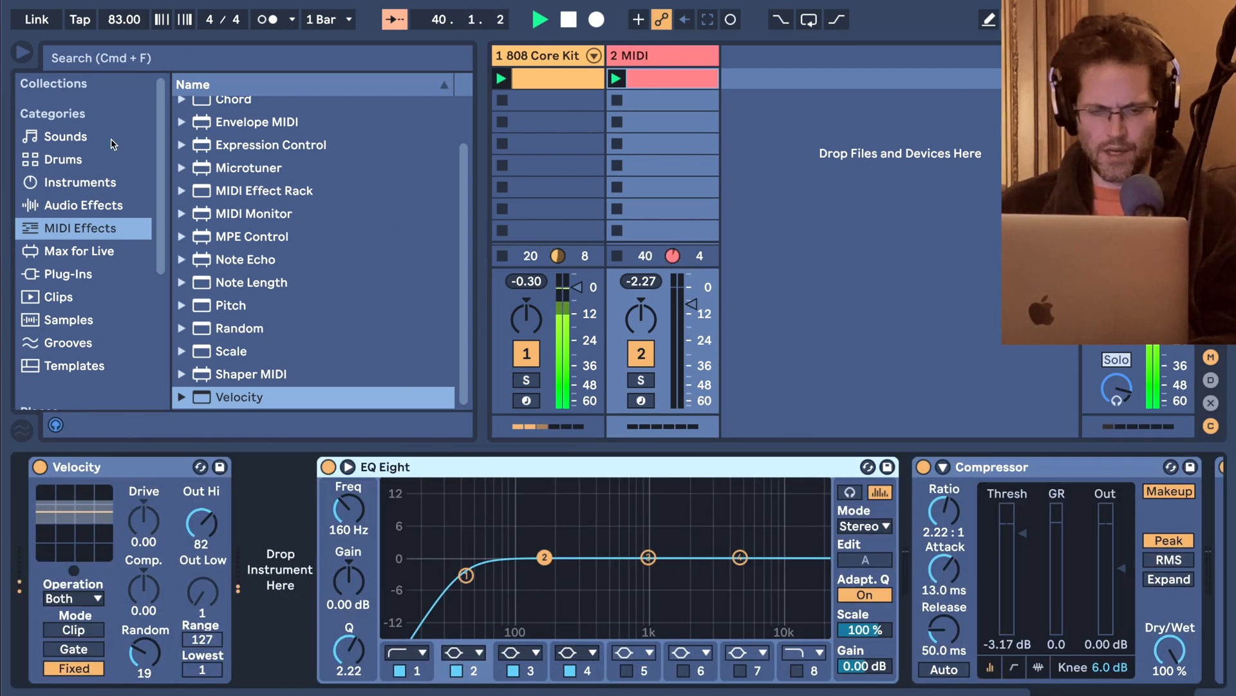
click(65, 182)
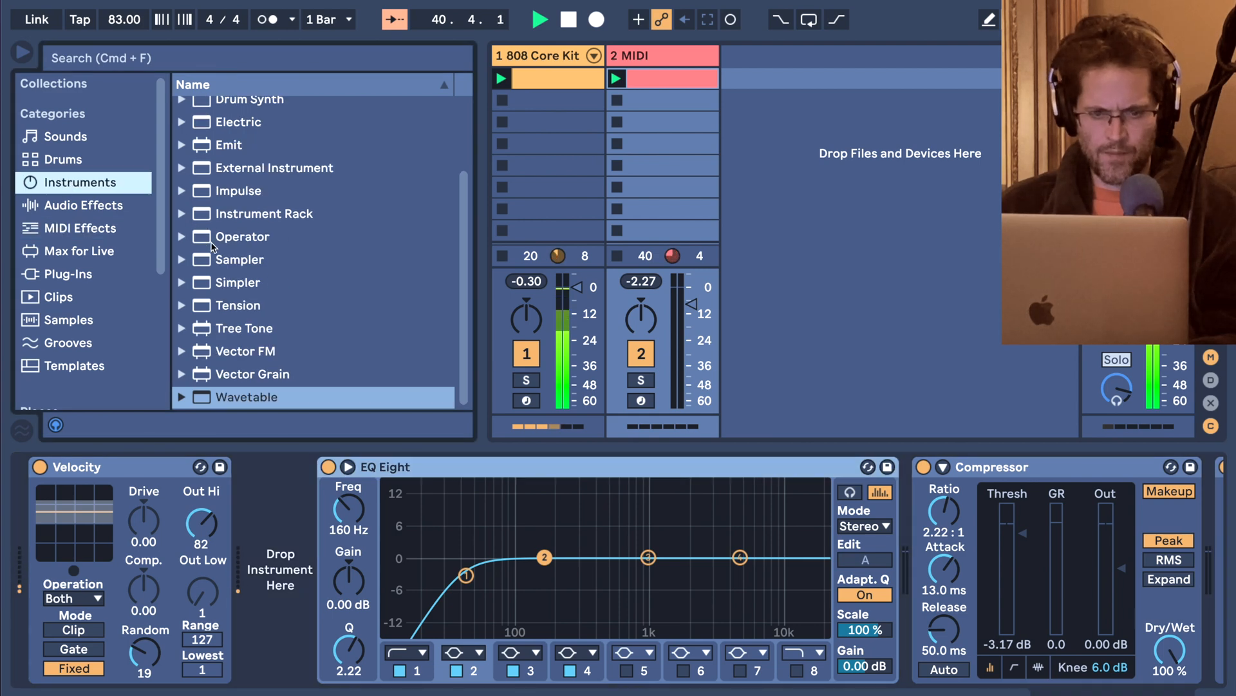
drag(221, 240, 256, 503)
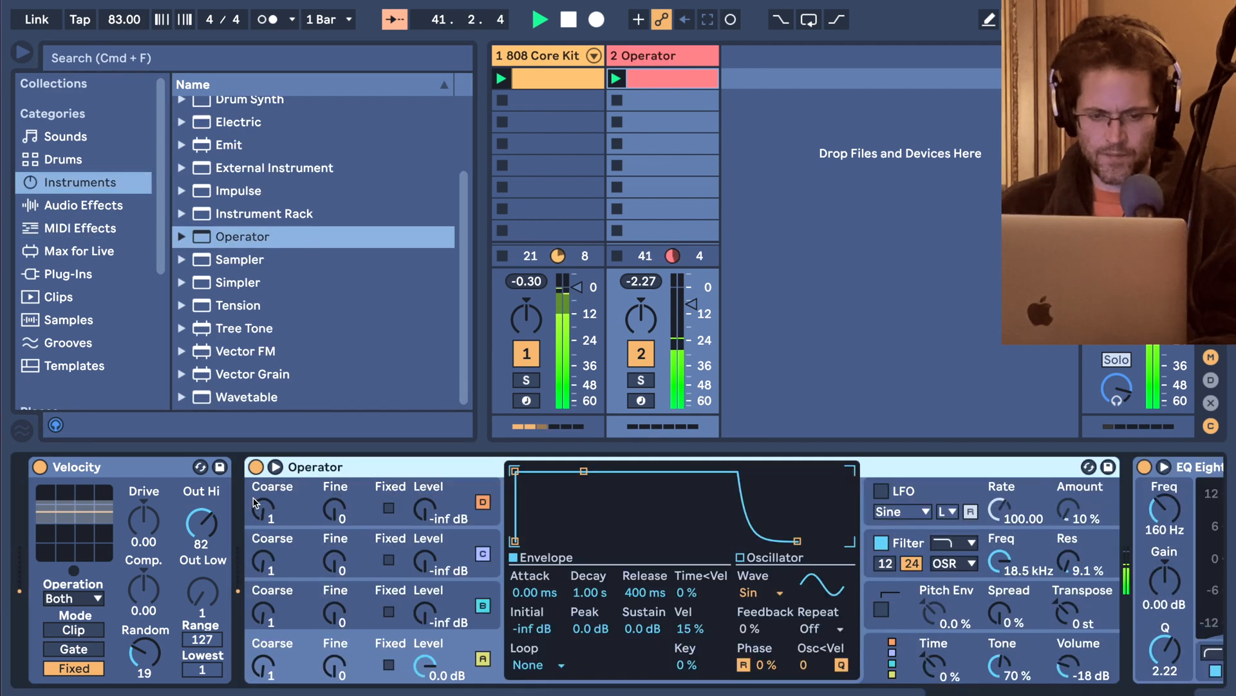
click(749, 595)
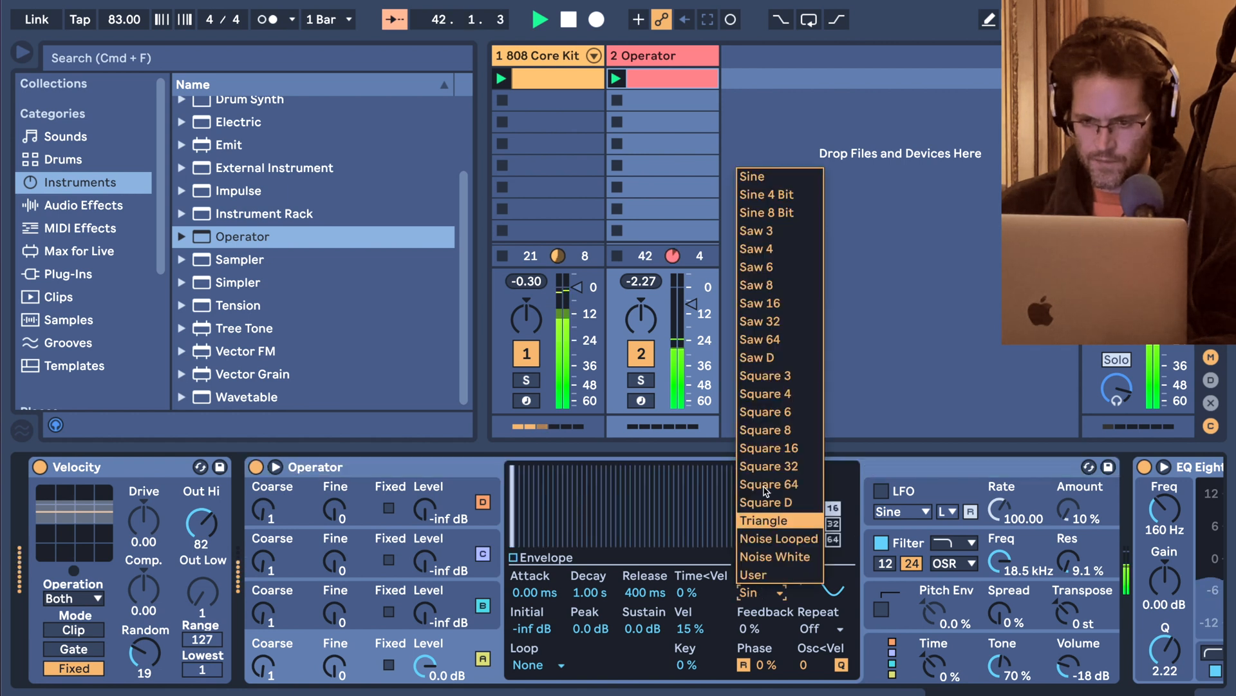
click(767, 490)
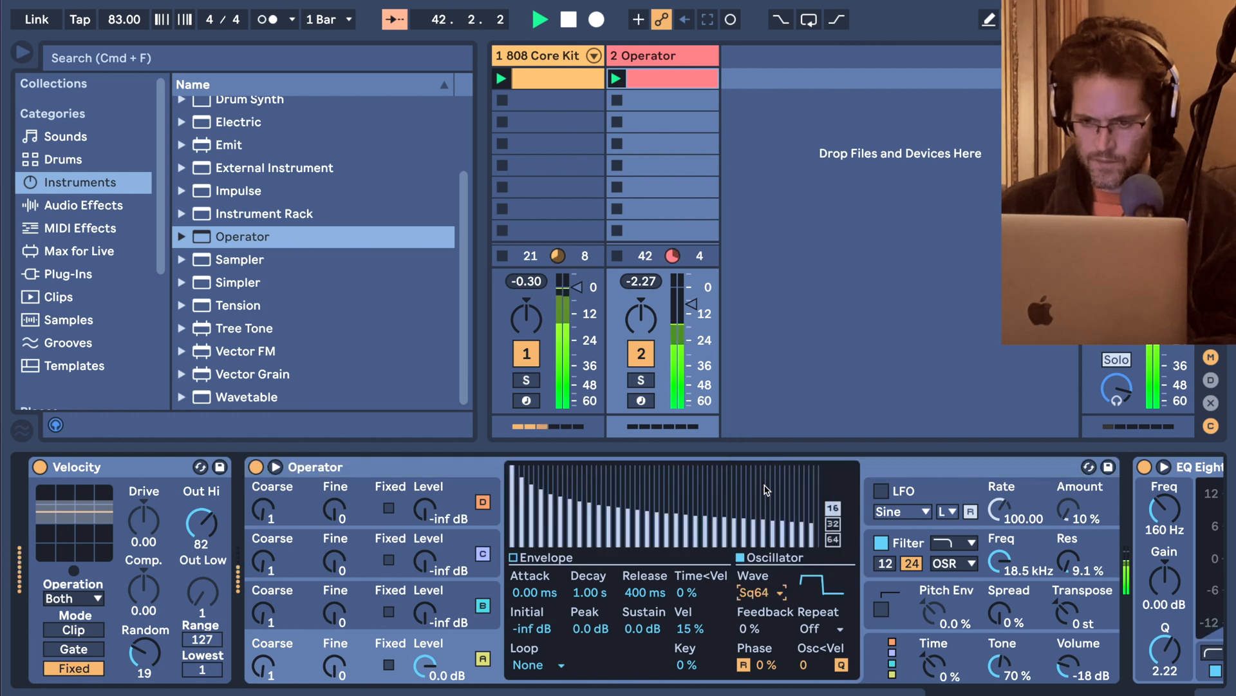
Set Operator's filter to 384 Hz with 5.25 dB drive and 28% envelope amount, shaping the envelope with 58.3 ms decay and 57% sustain.
click(907, 549)
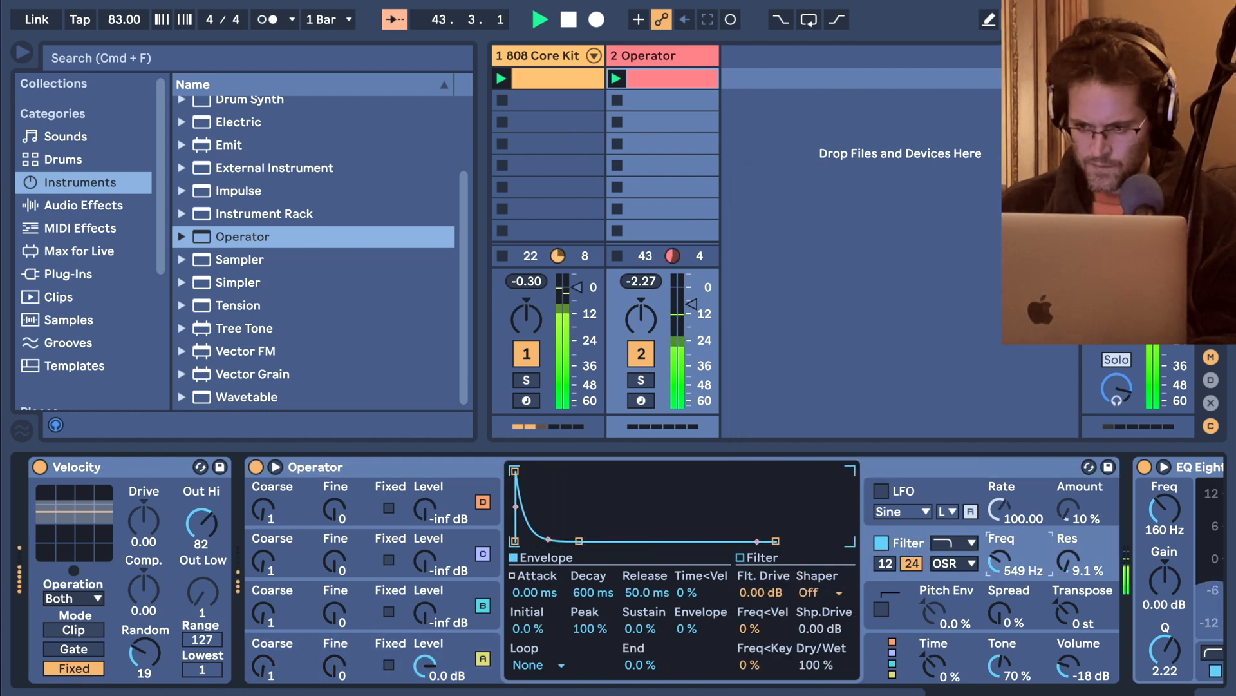
drag(760, 596, 759, 583)
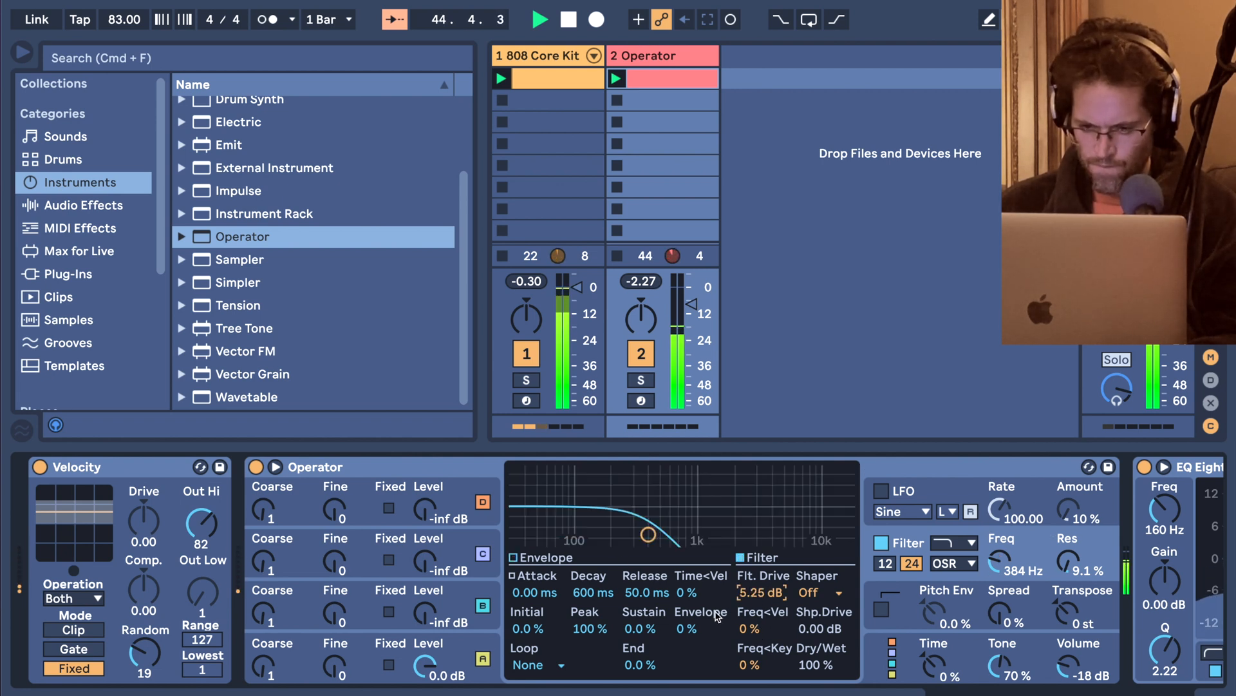
drag(716, 618, 717, 605)
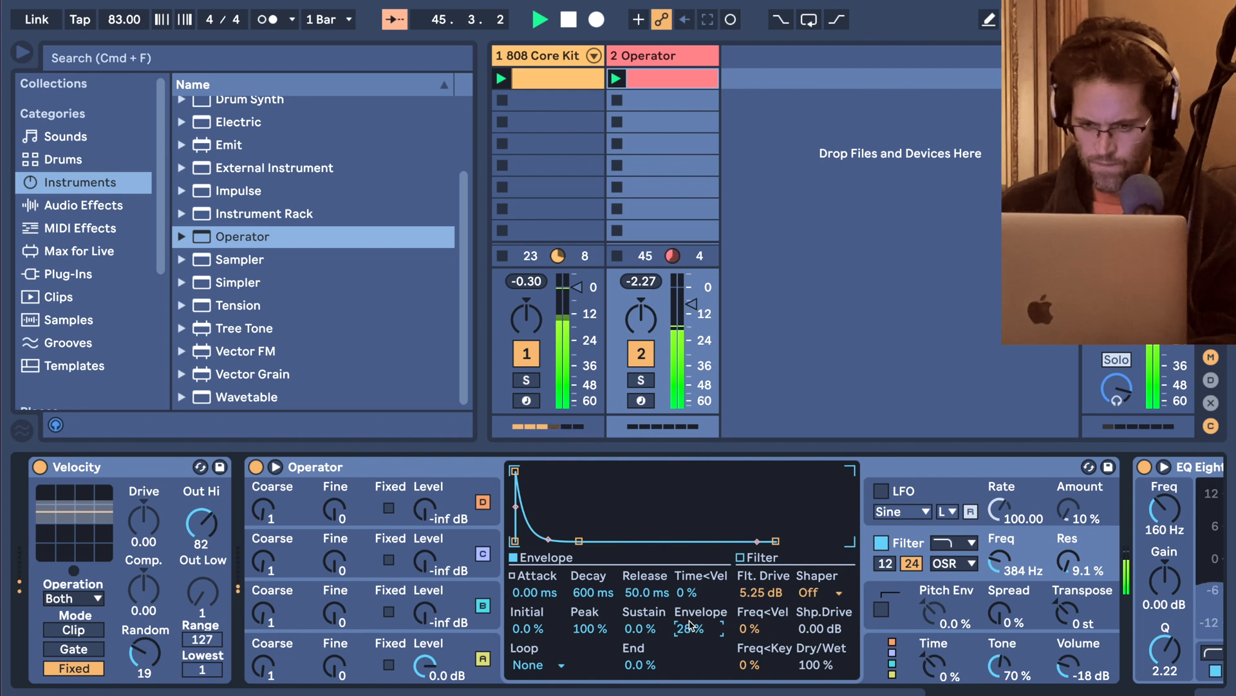
drag(579, 541, 556, 507)
Raise oscillator B's level to -9.4 dB and shape its envelope with 15.7 ms decay and -inf dB sustain.
drag(423, 613, 424, 599)
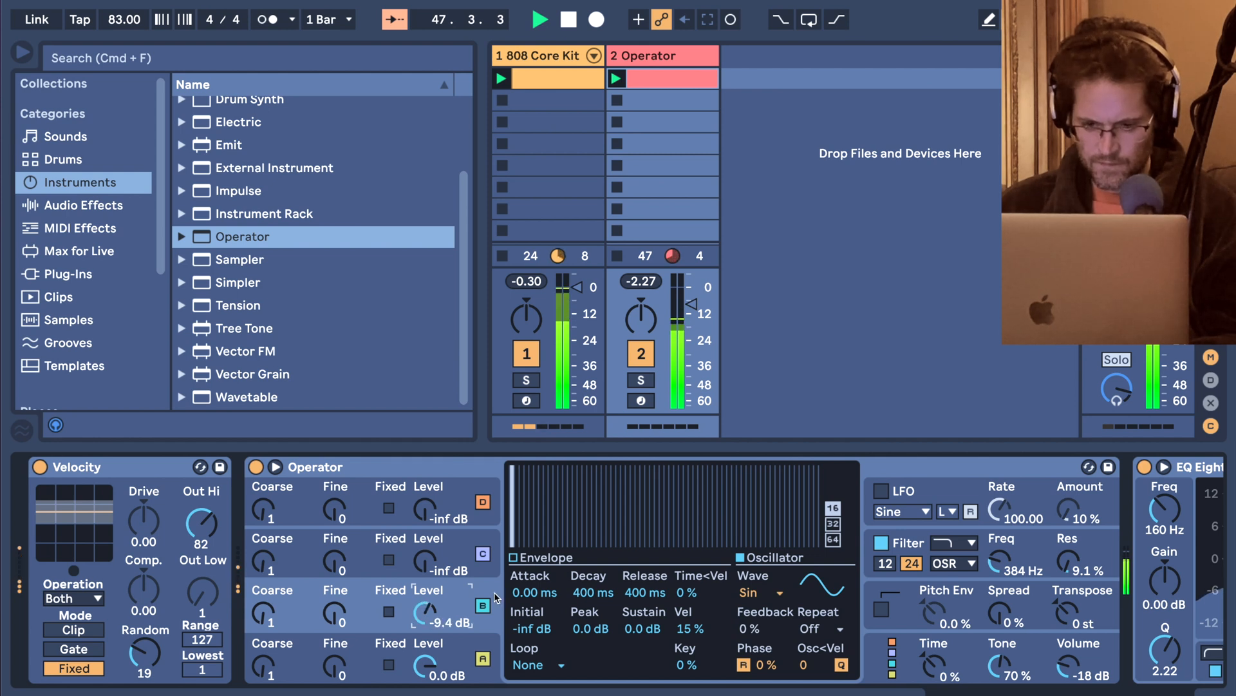
click(513, 558)
drag(566, 475, 551, 541)
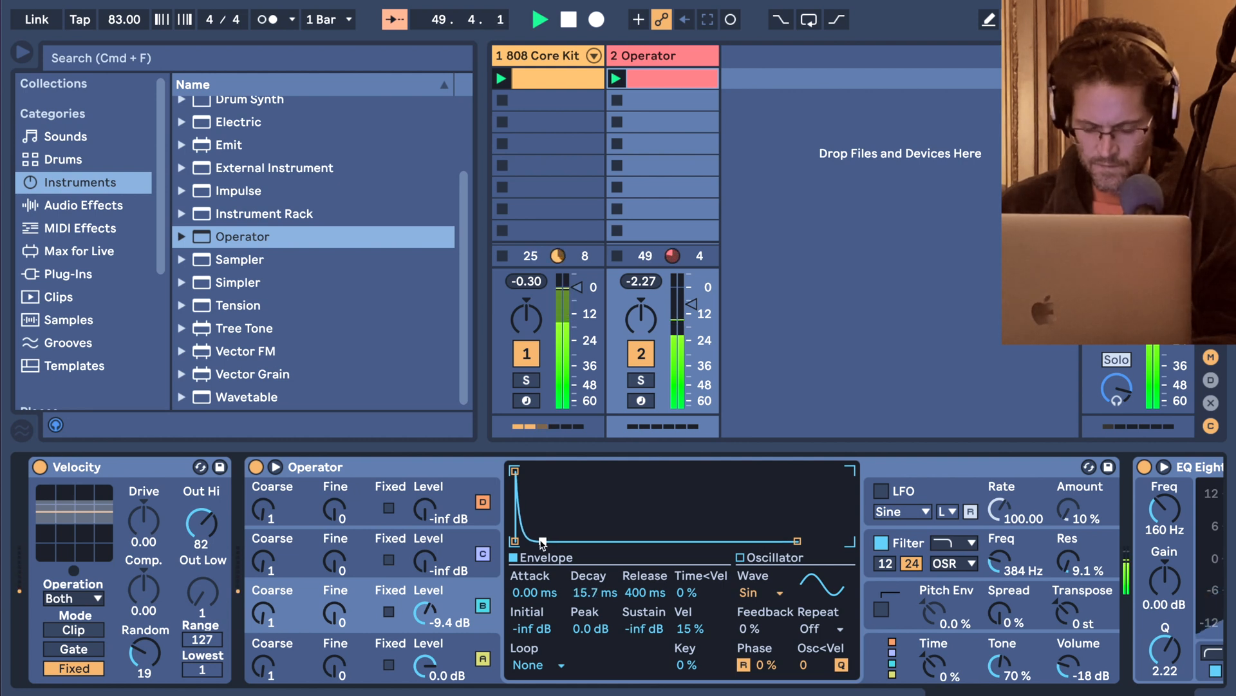
Set Operator's Spread to 24% and its filter to 231 Hz with 58% envelope amount, 351 ms decay and 0% sustain.
scroll(543, 544, right, 3)
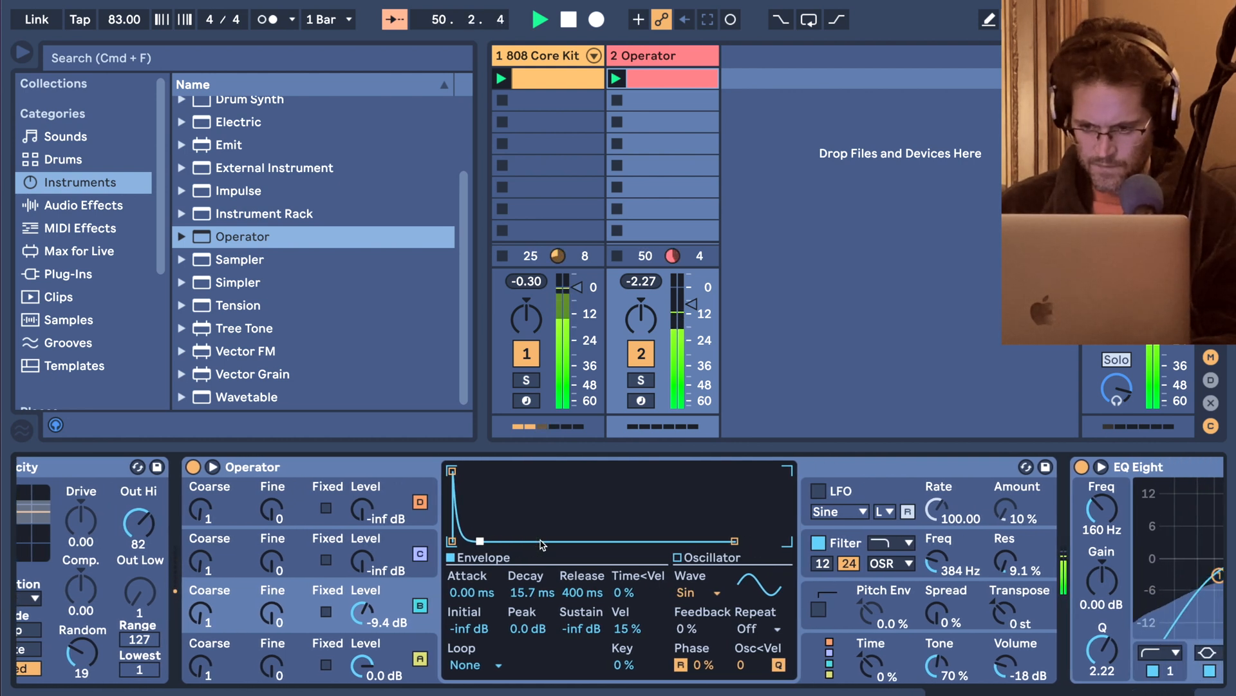
drag(946, 603, 946, 597)
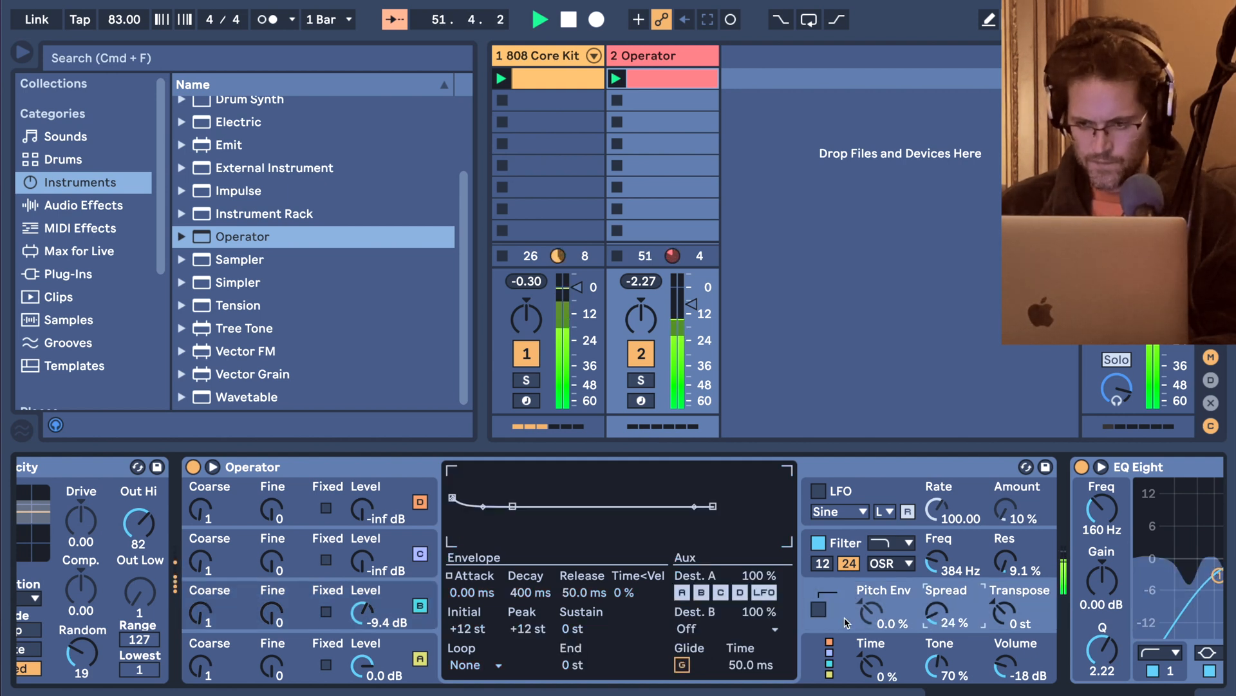
drag(924, 572, 924, 580)
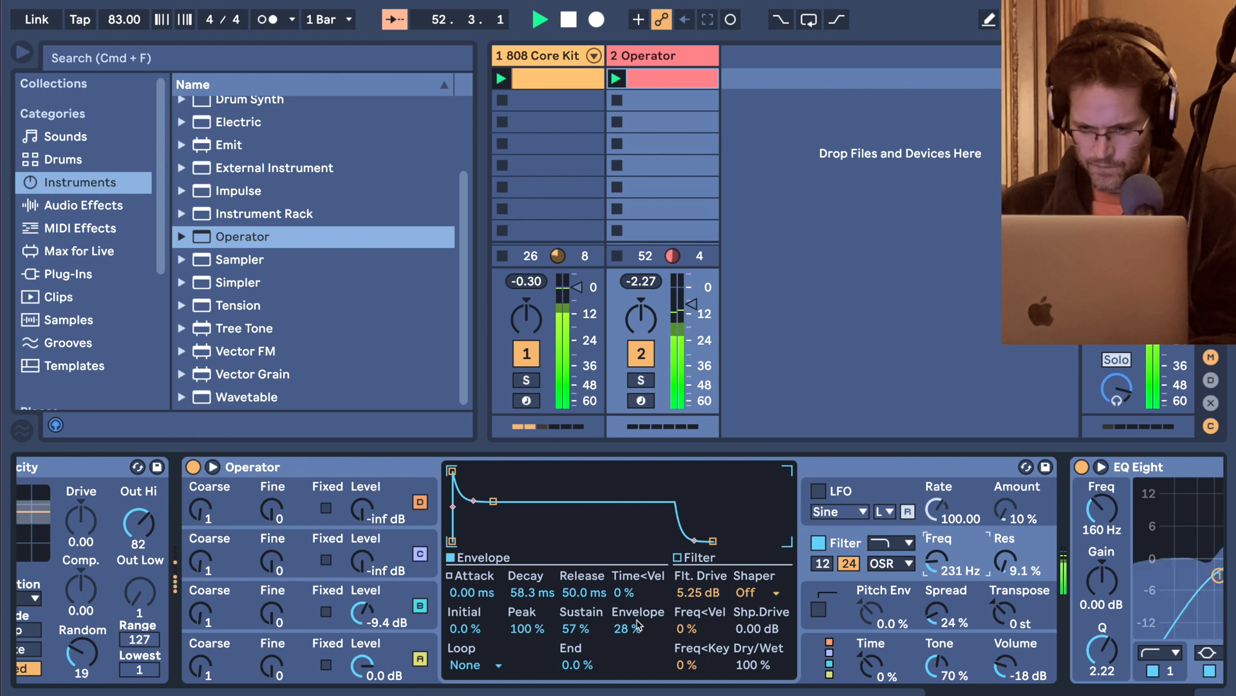
drag(626, 628, 626, 626)
drag(494, 501, 511, 541)
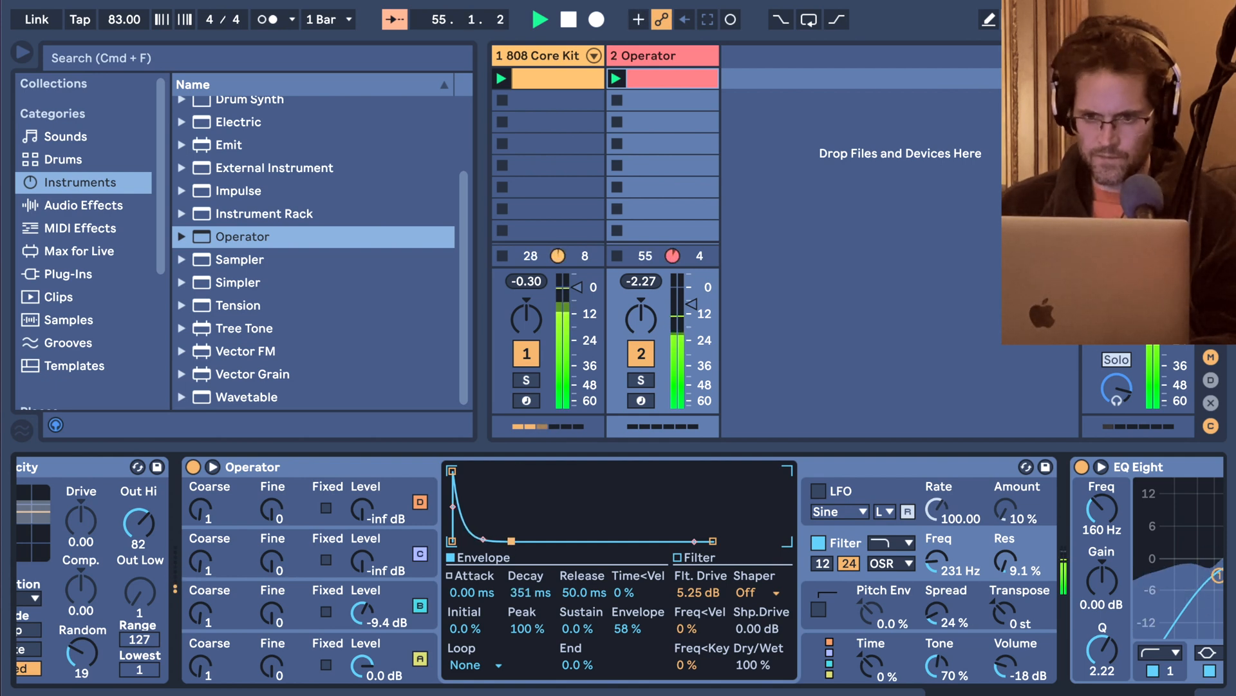
Open the Operator track's clip and redraw the A#1 note on the third sixteenth of beat 1.
double_click(655, 73)
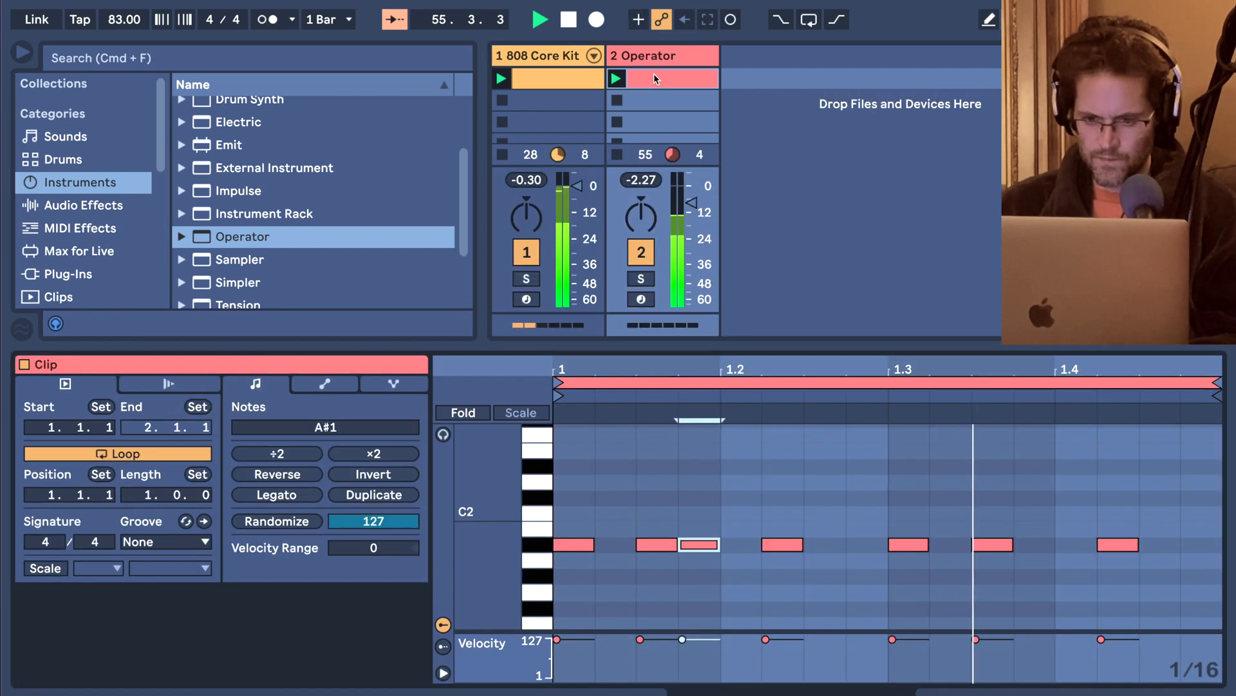
double_click(672, 544)
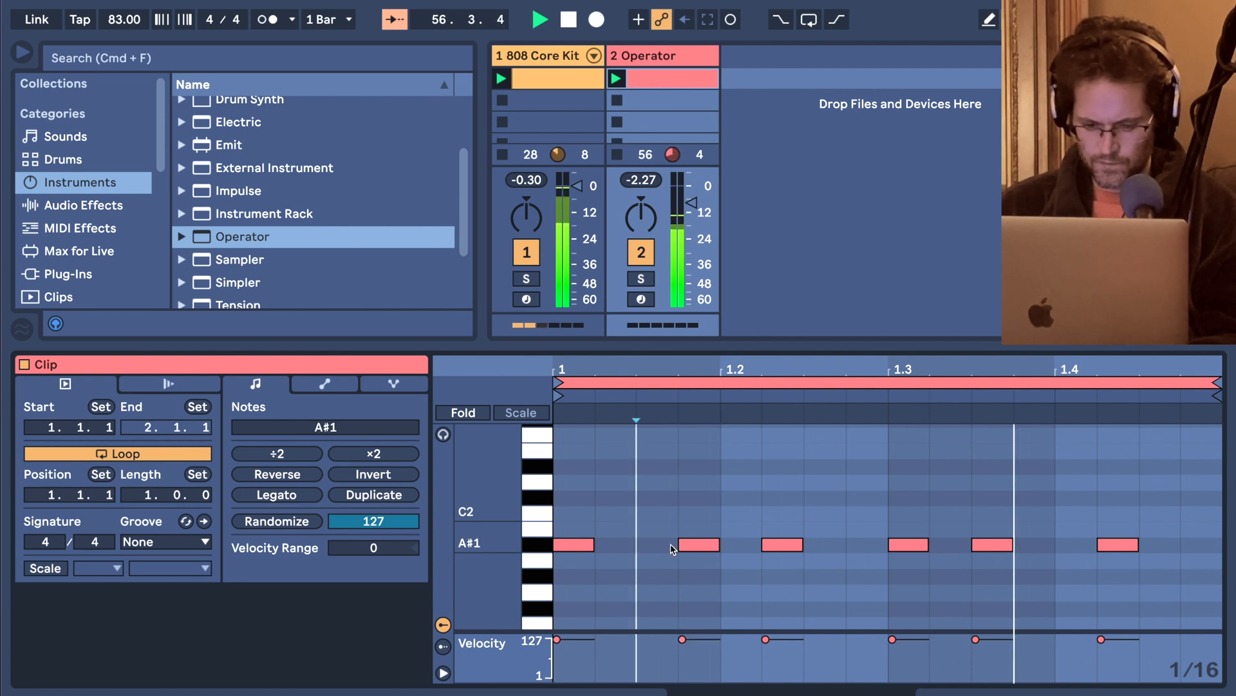
double_click(671, 544)
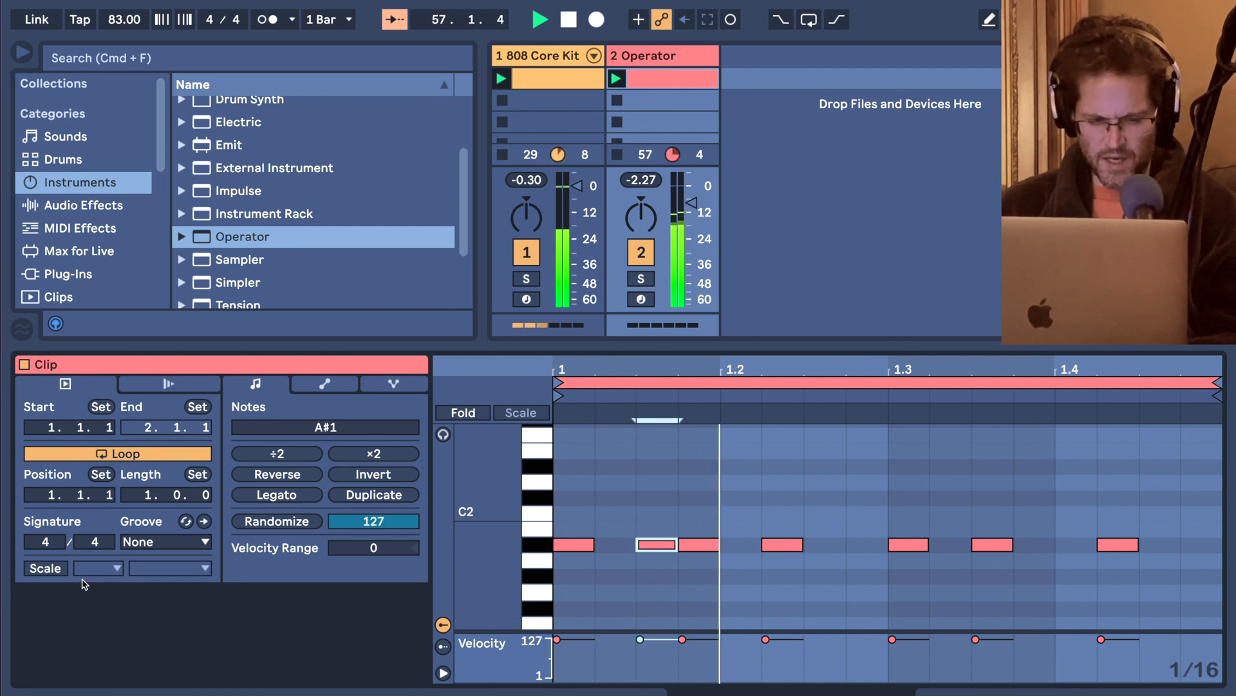
Enable the clip's scale as A#/Bb Minor and limit the note editor to notes of that scale.
click(45, 568)
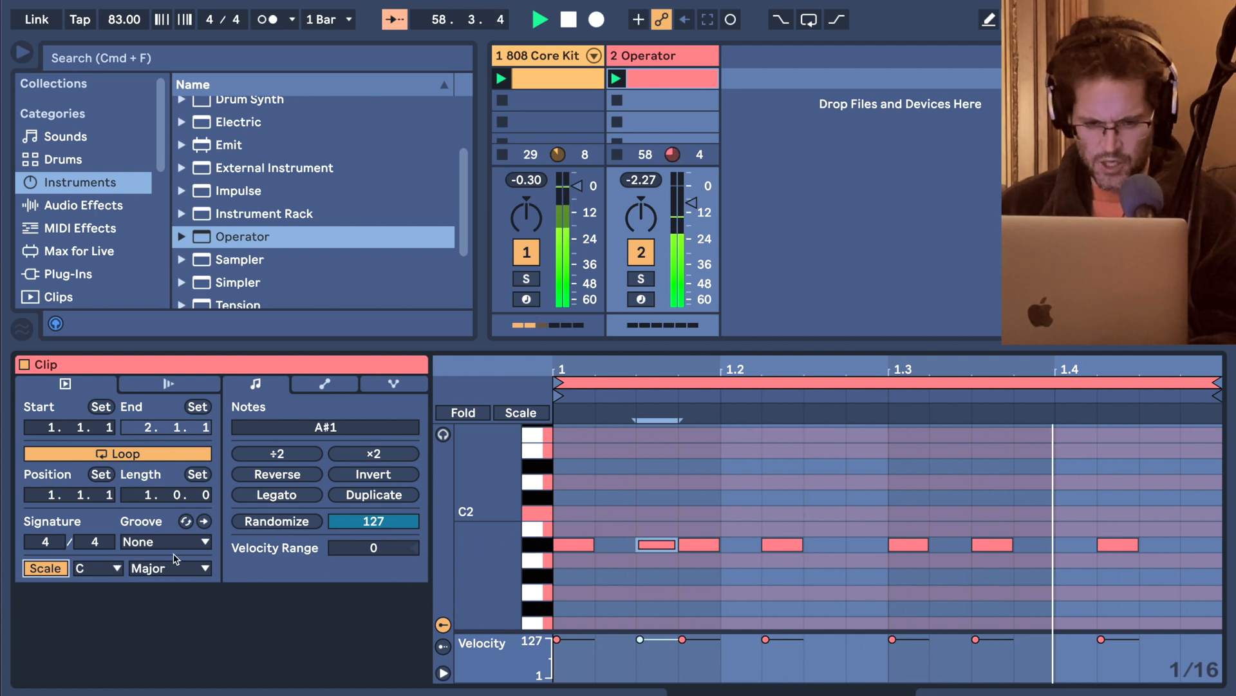
click(100, 568)
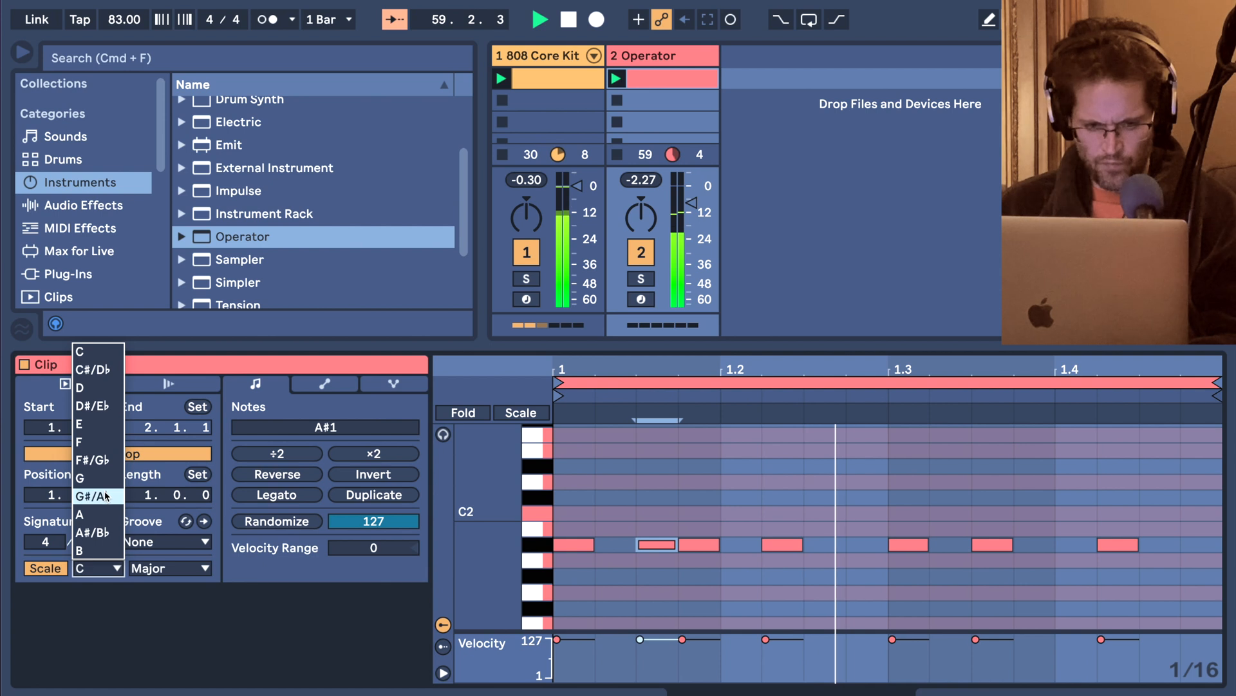
click(95, 532)
click(153, 566)
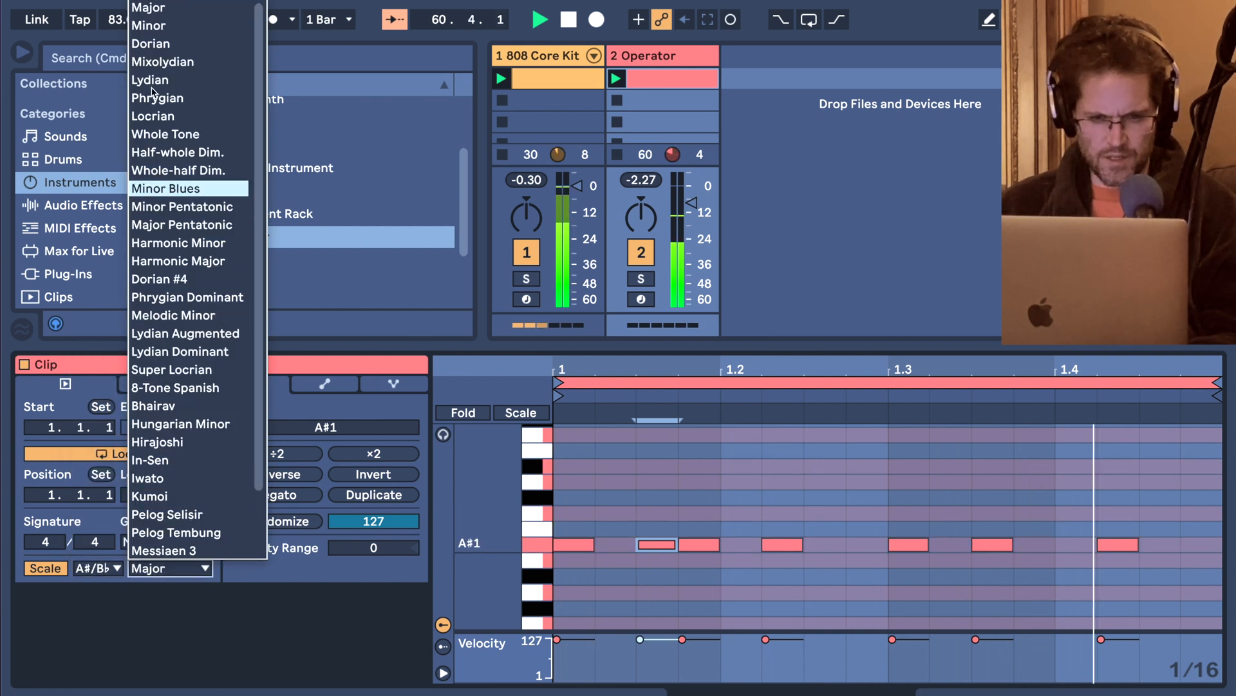
click(161, 27)
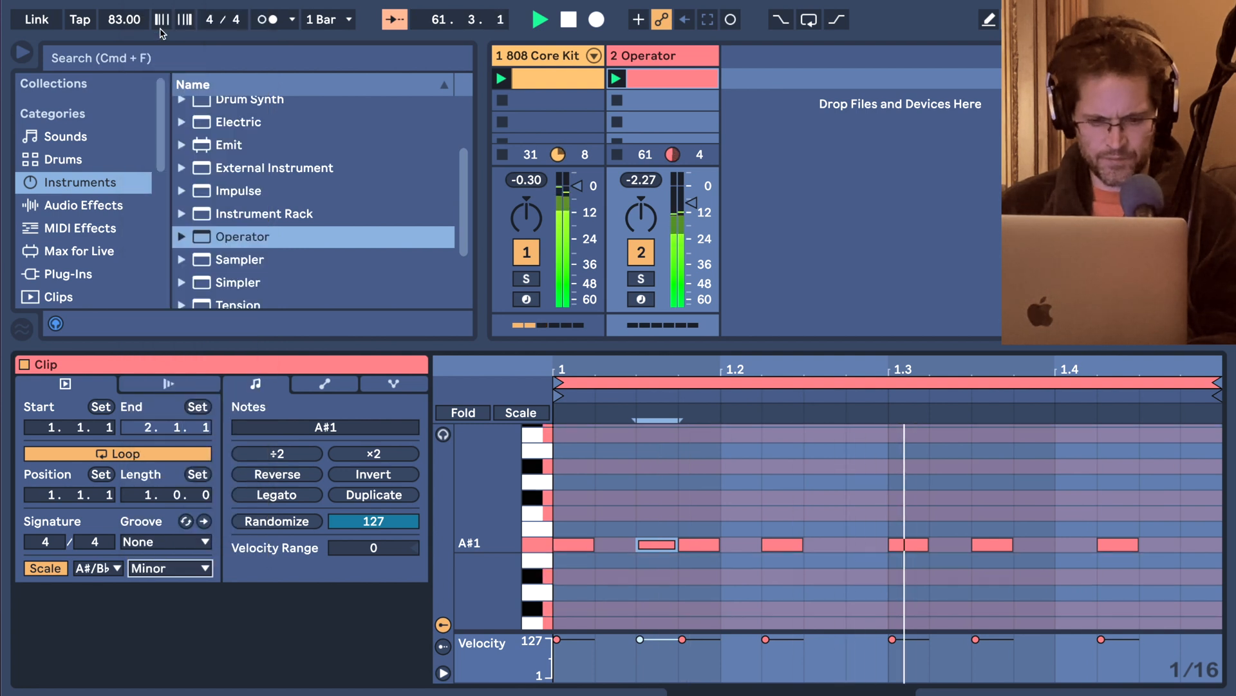
click(501, 412)
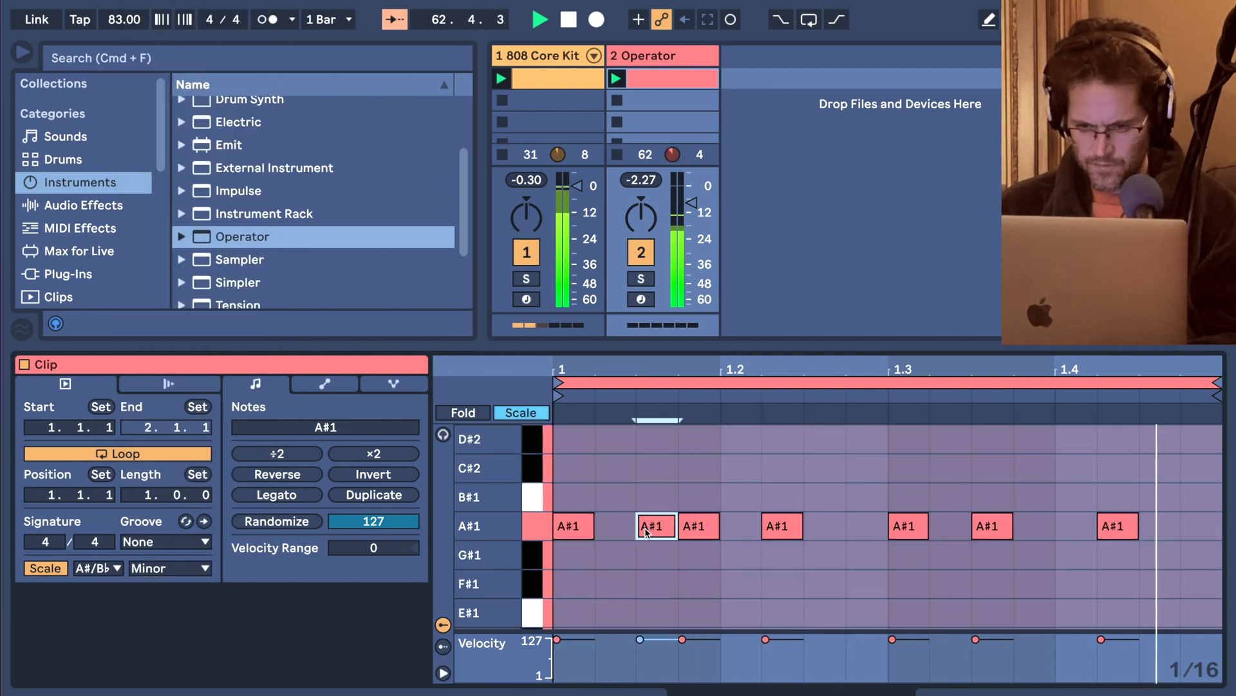
Try the selected second note at higher scale pitches up to F#2 and settle it on C#2.
key(Up)
key(Up)
key(Up)
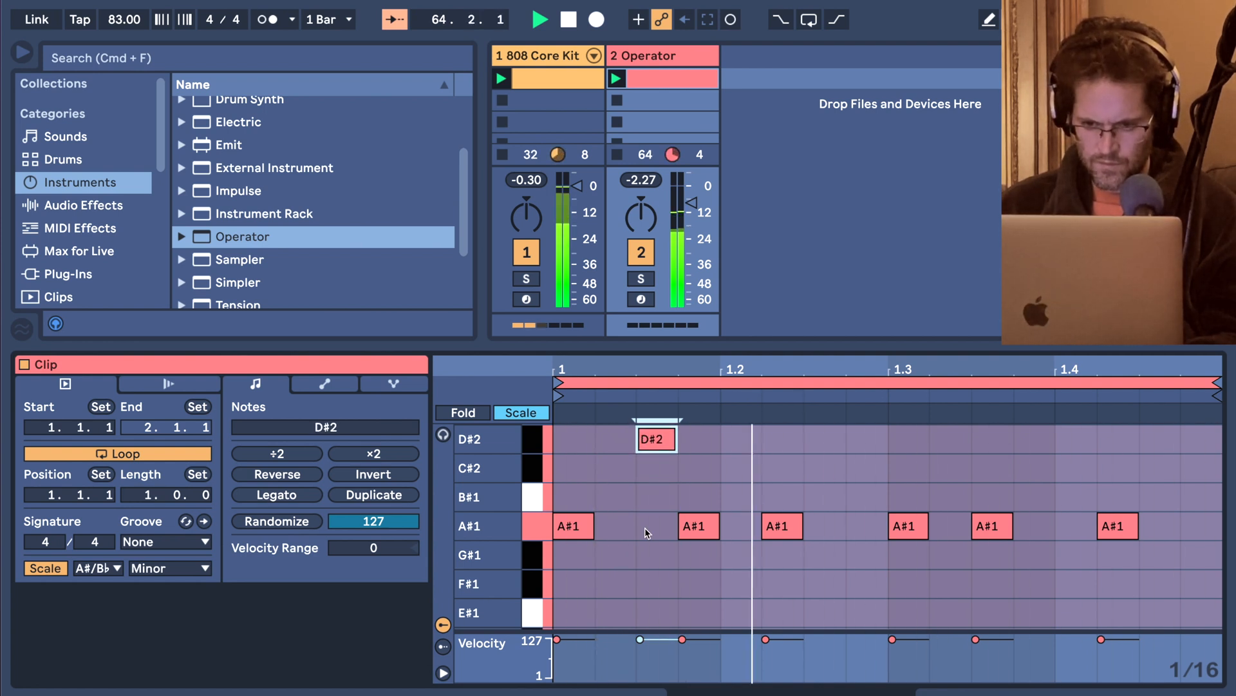
key(Up)
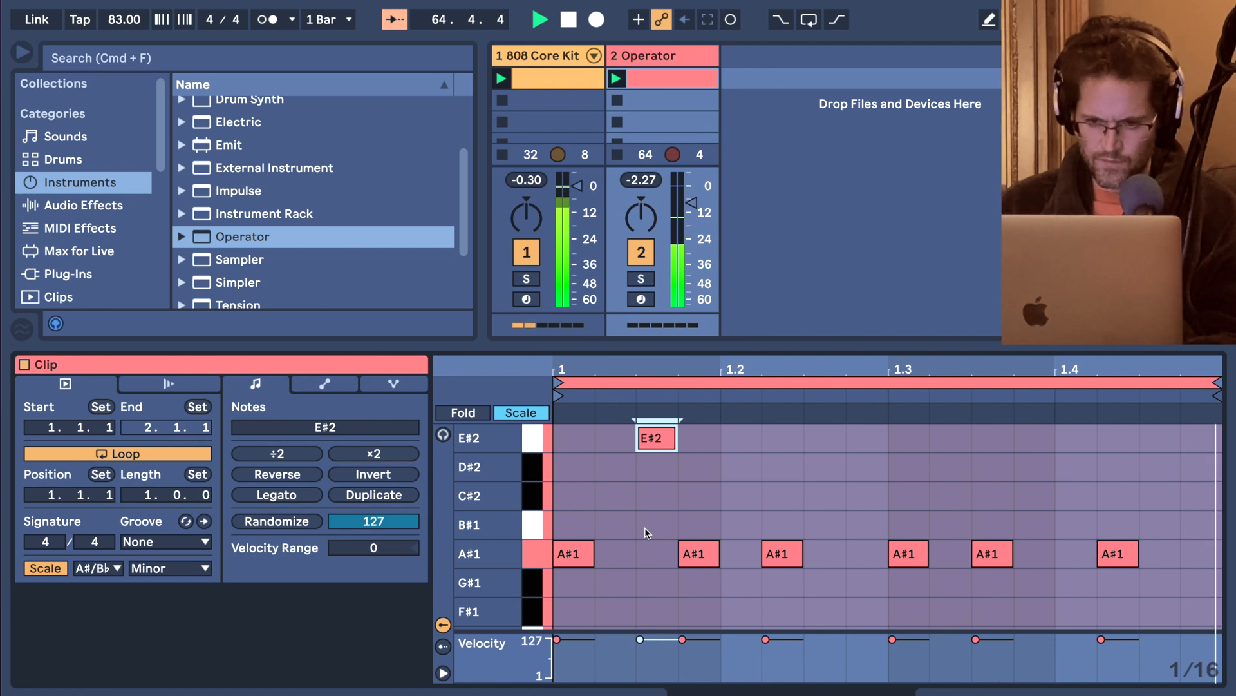
key(Up)
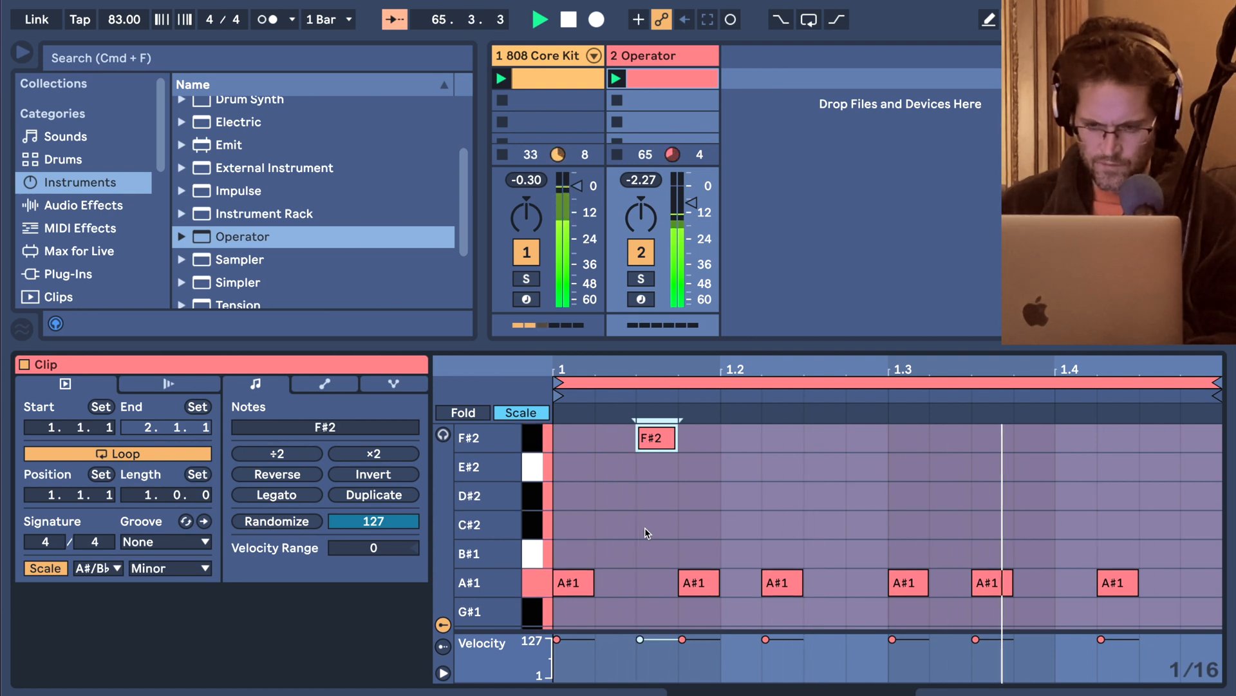
key(Down)
key(Down)
key(Down)
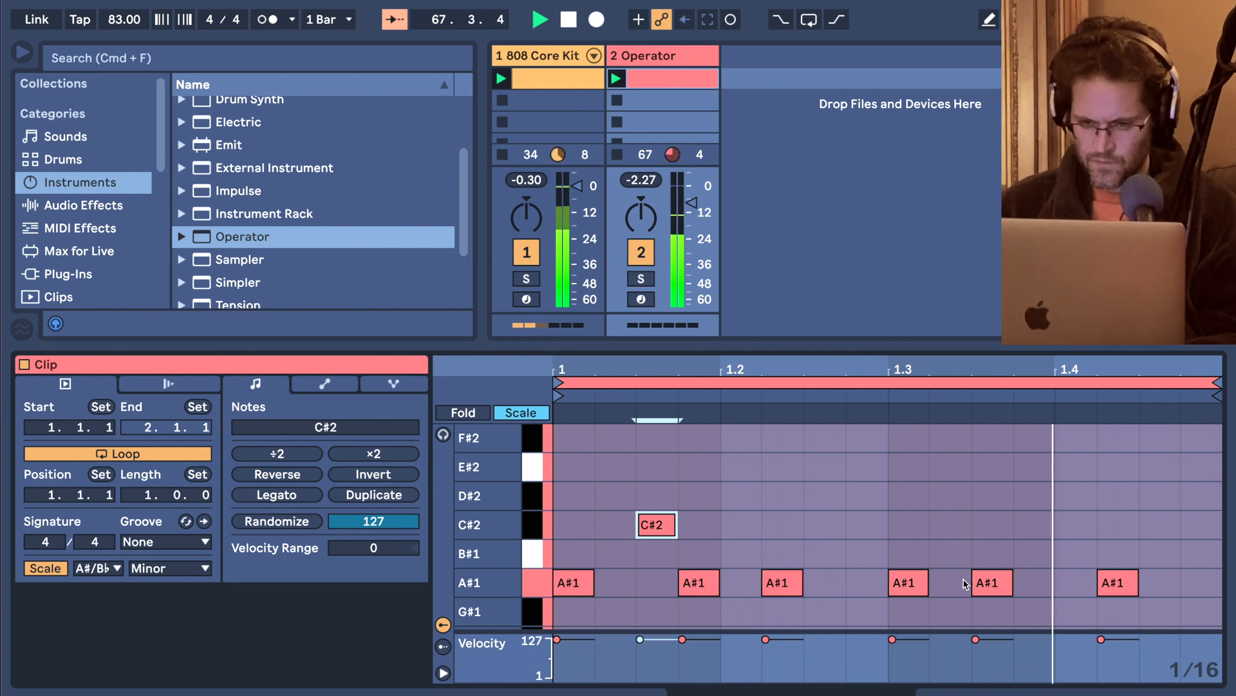
Duplicate the Operator clip into the slot below and rename the original clip 1.
click(643, 76)
key(super+d)
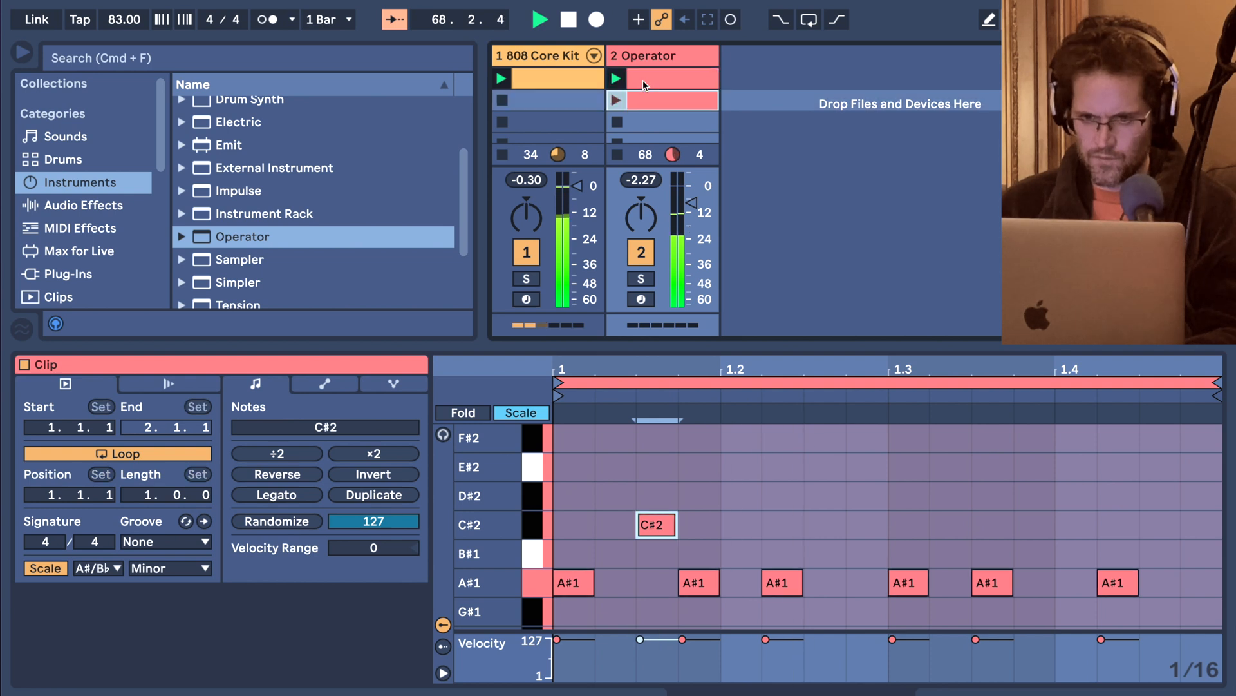
click(642, 80)
key(super+r)
text(1)
key(Return)
Move the C#2 note in clip 1 back down the scale to A#1.
click(663, 517)
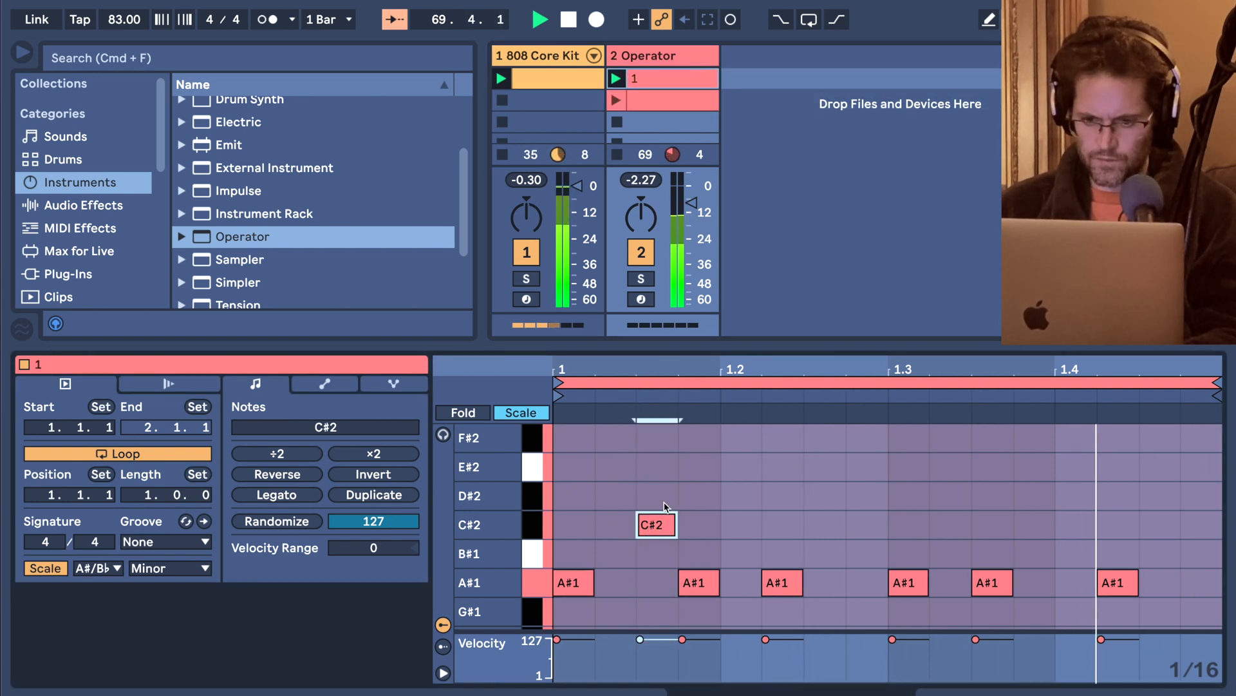
key(Down)
key(Down)
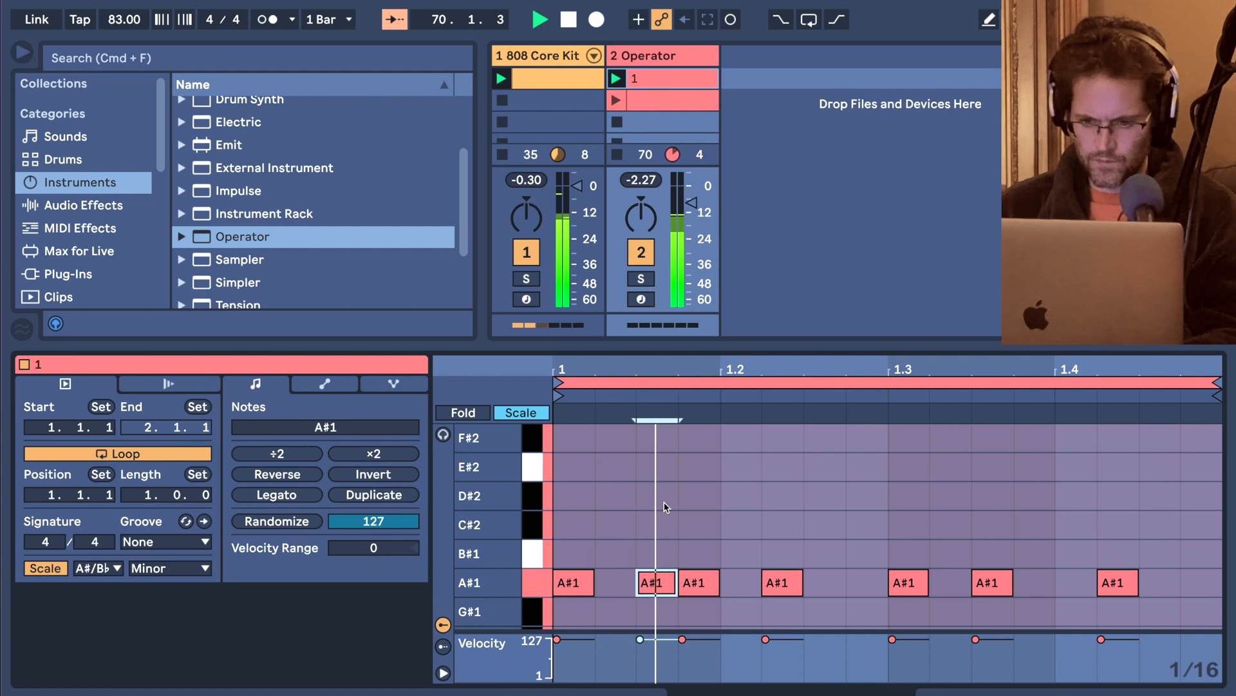
Rename the duplicated Operator clip 2.
click(659, 106)
key(super+r)
text(2)
key(Return)
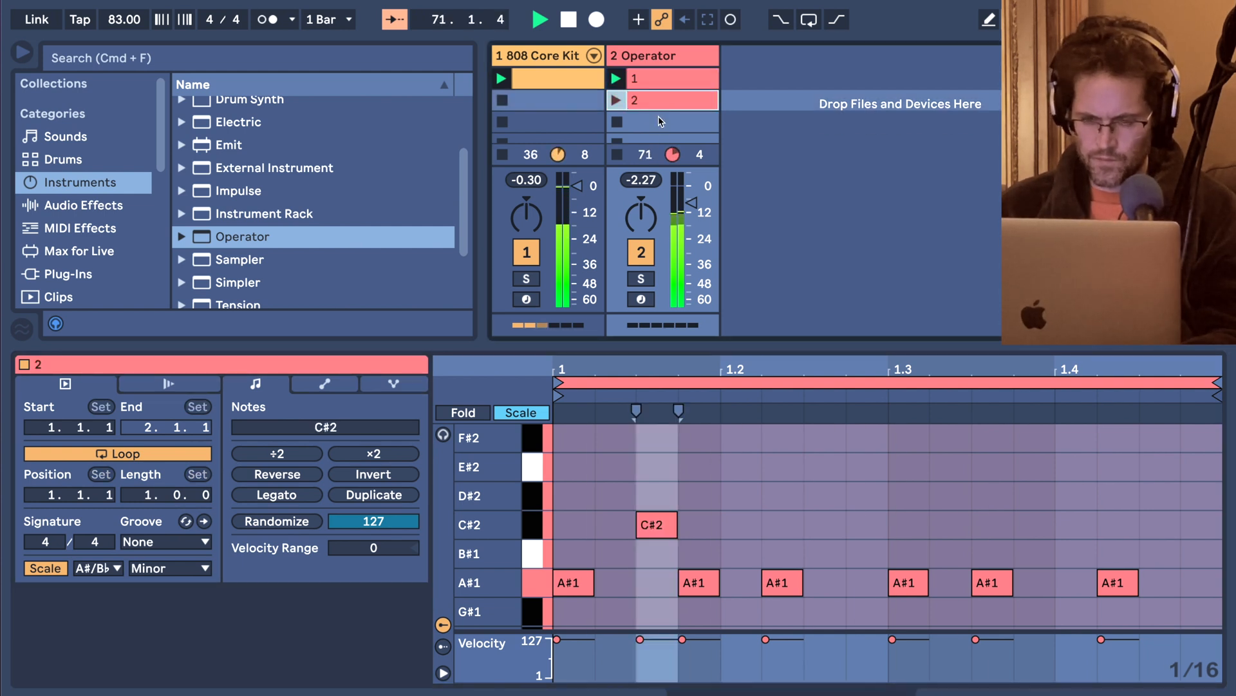
Launch clip 2 and add an A#1 note on the last sixteenth of the bar.
click(617, 101)
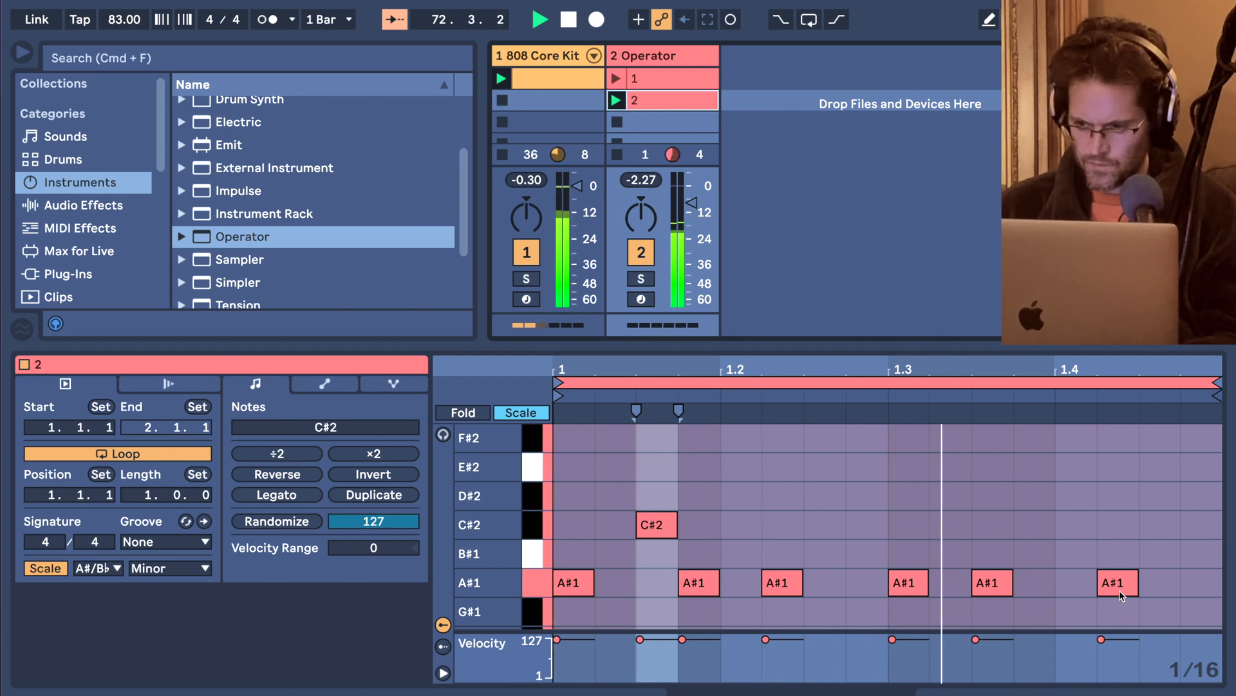
double_click(1195, 583)
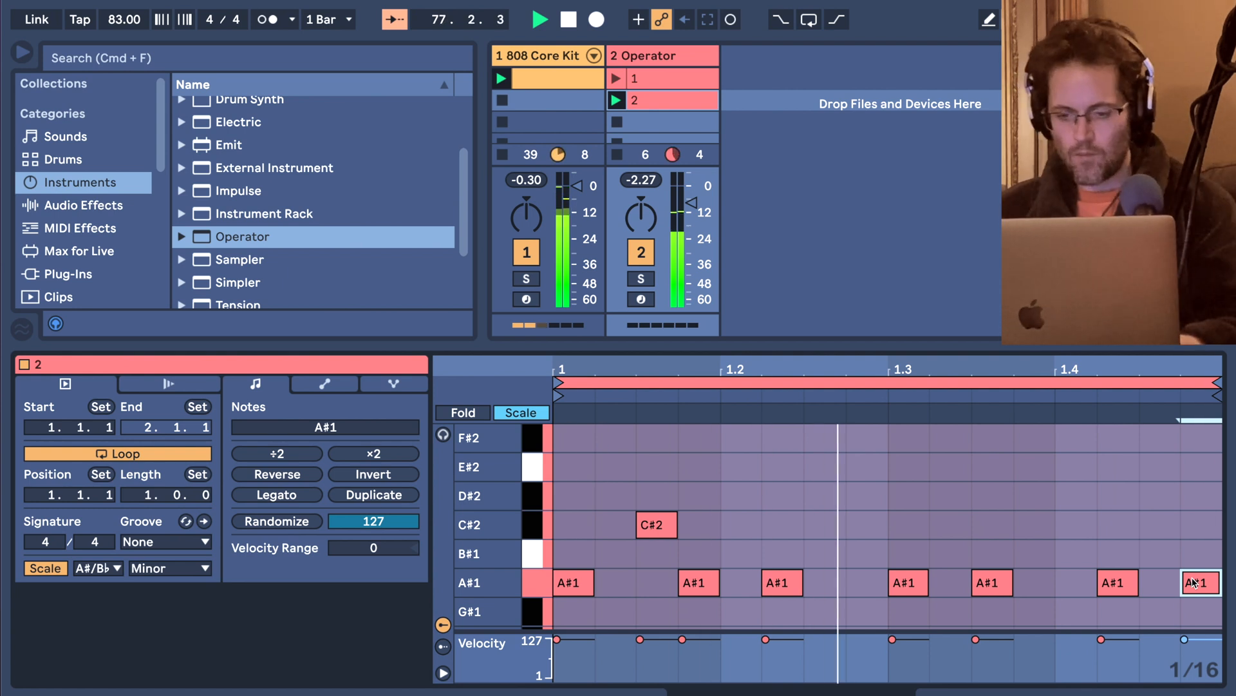
Insert a third MIDI track after the Operator track and colour it pale pink.
click(830, 92)
key(super+shift+t)
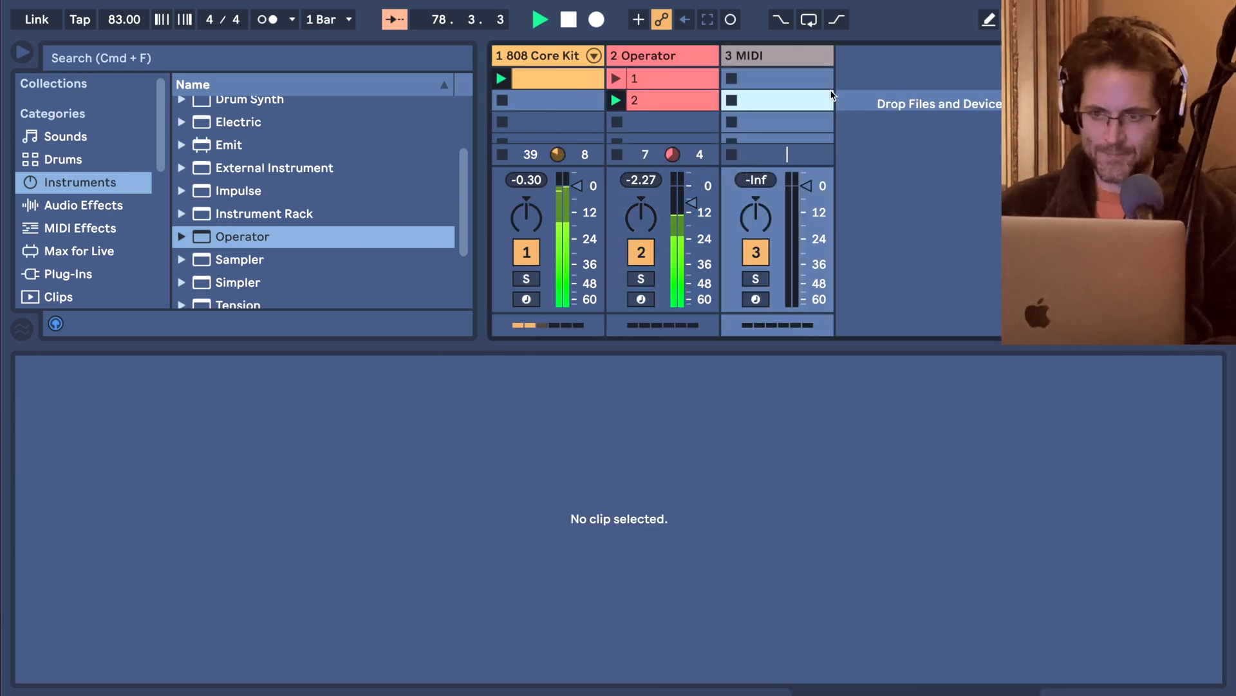
right_click(806, 62)
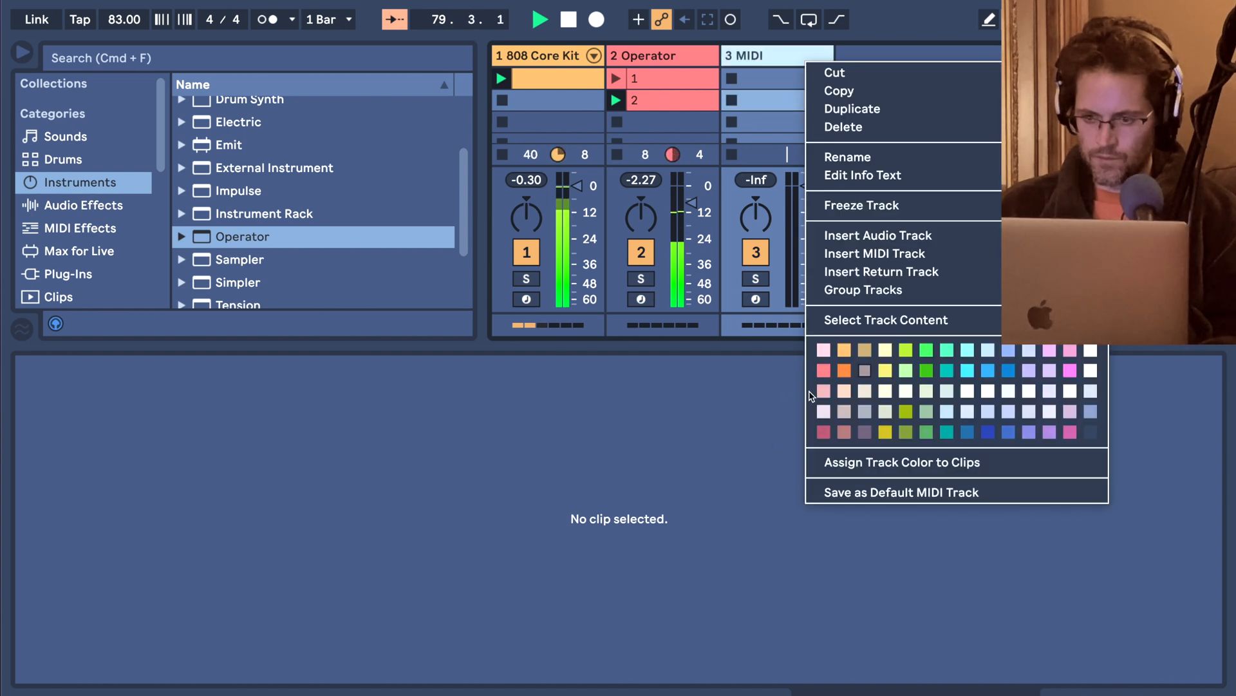
click(824, 351)
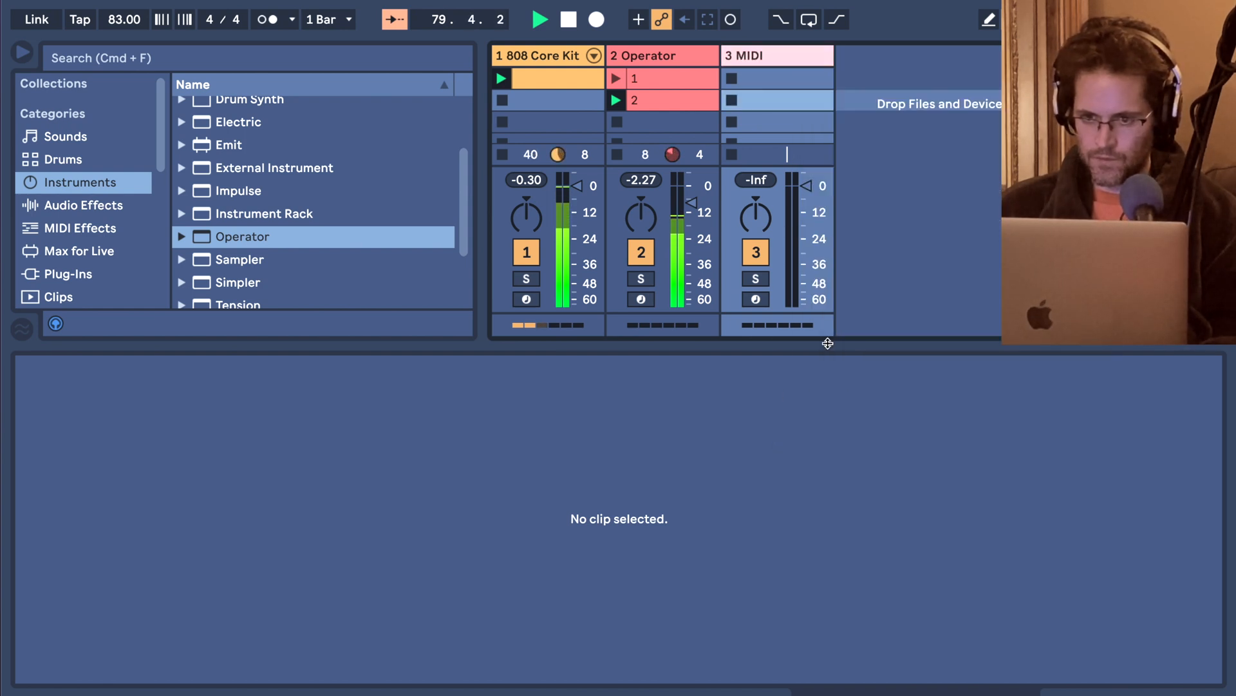
Enable follow actions on Operator clips 1 and 2 with the action set to Any, and launch clip 1.
click(655, 102)
key(shift+Up)
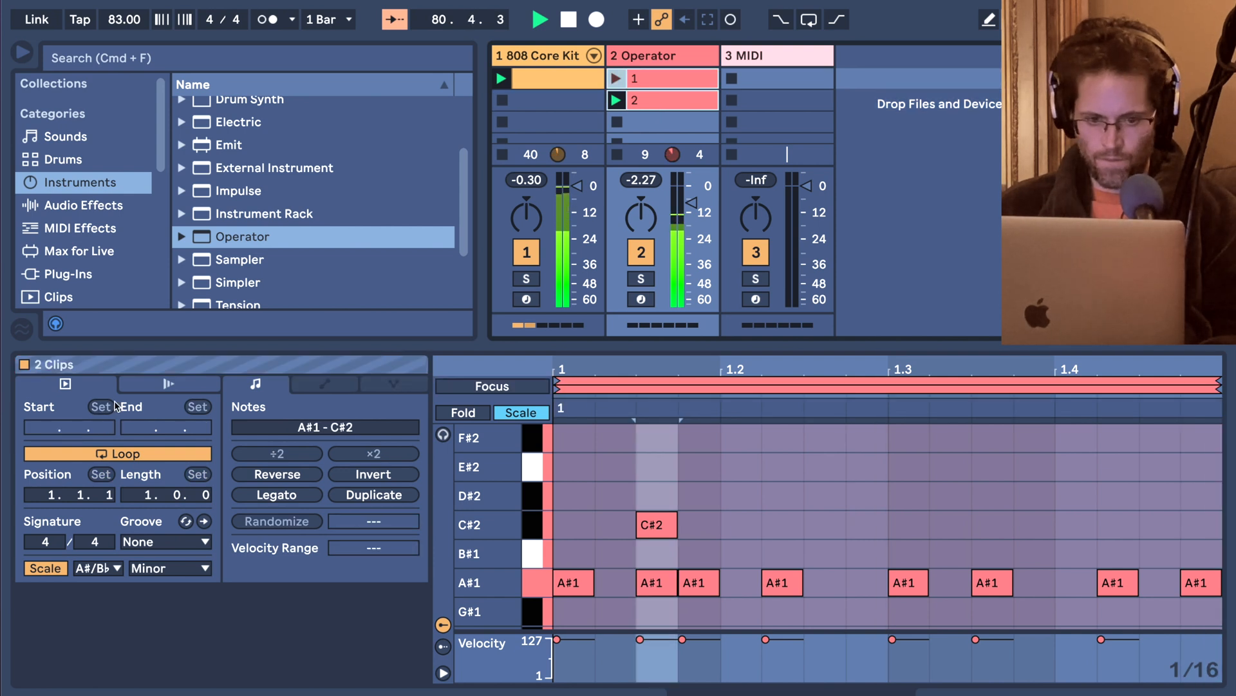
click(135, 385)
click(131, 407)
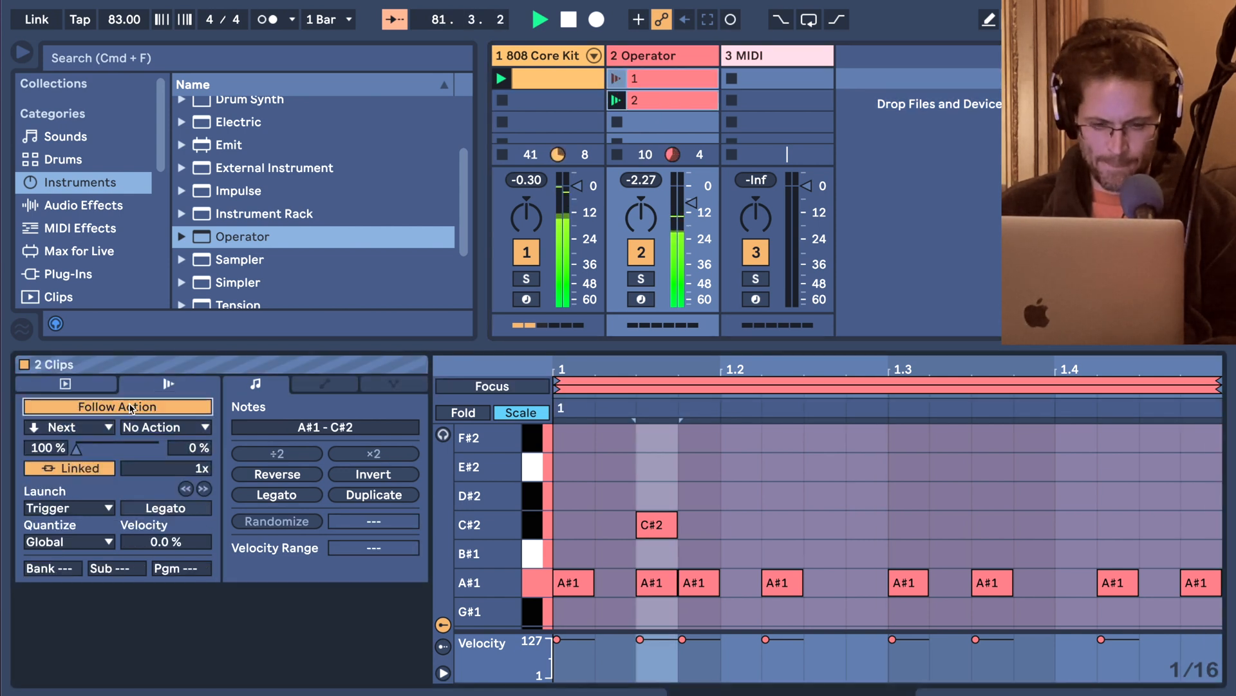
click(108, 427)
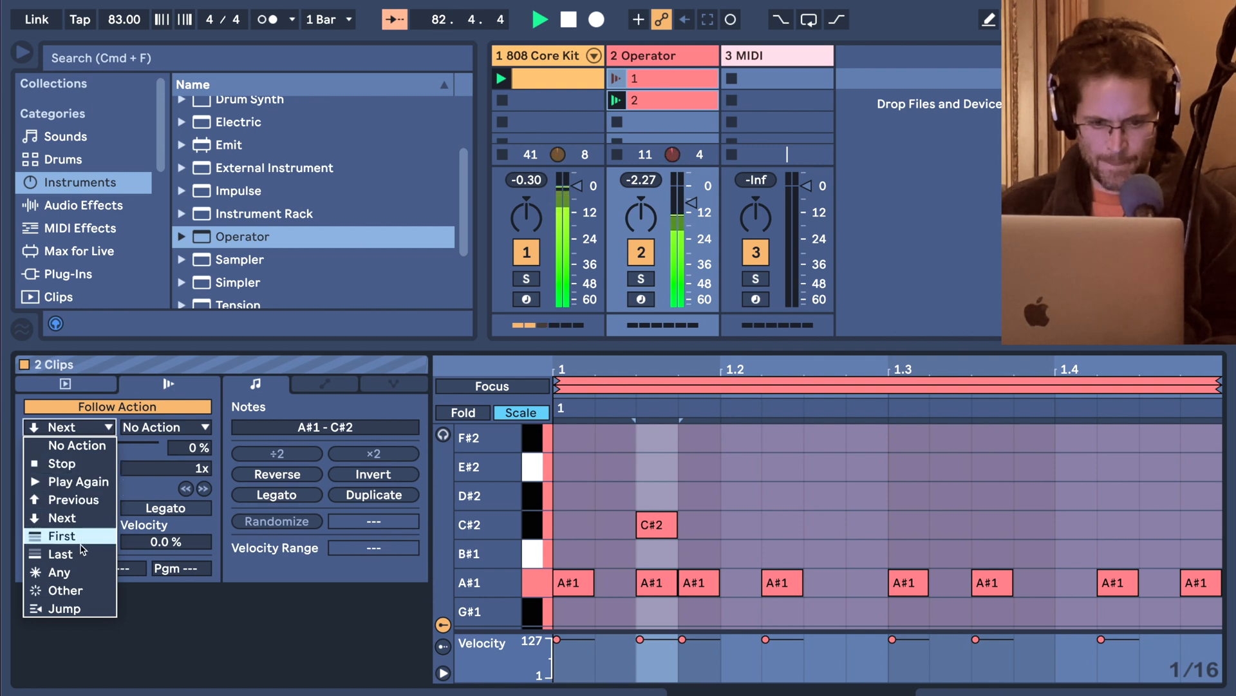
click(78, 572)
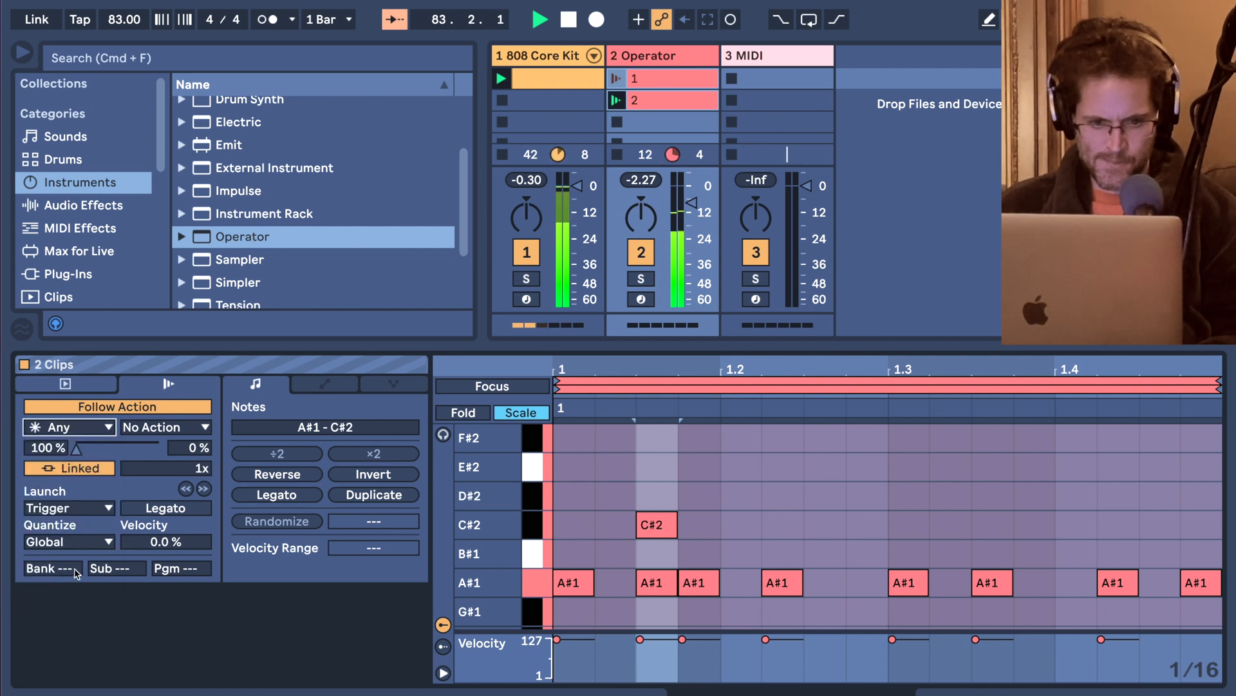
click(617, 80)
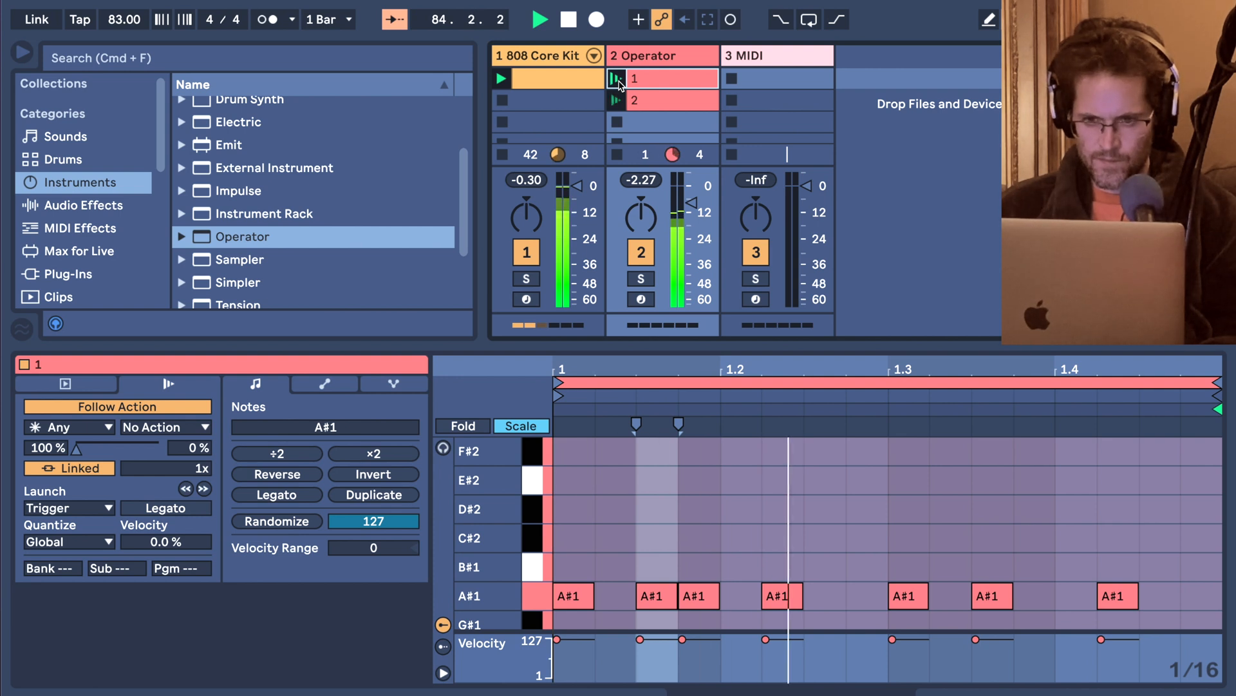
Duplicate the 808 drum clip into the slot below, naming the original "no hat" and the copy "hat hat".
click(580, 84)
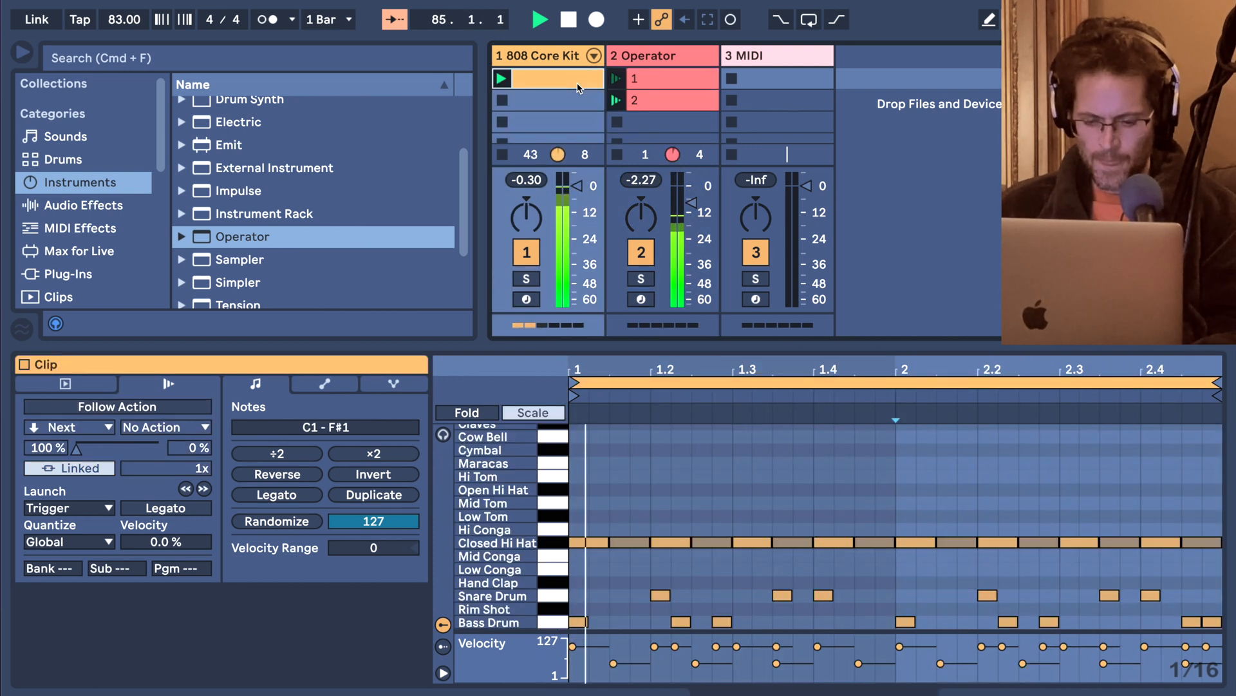
key(super+d)
click(577, 83)
key(super+r)
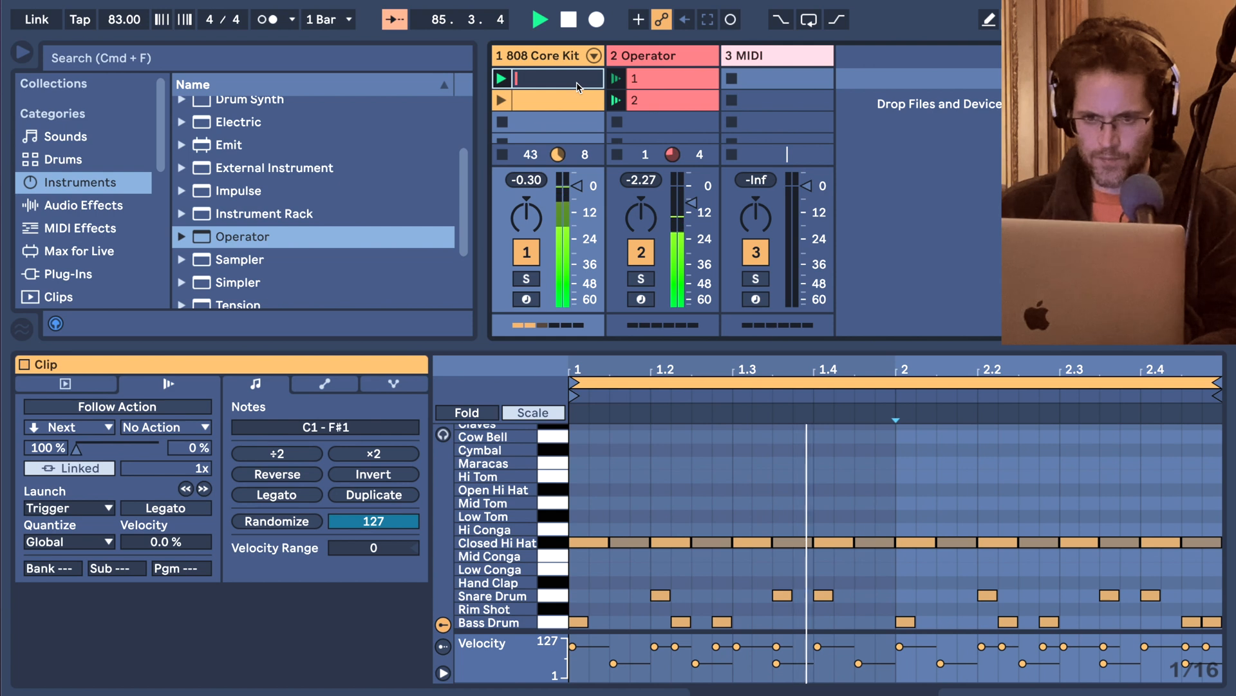
text(no hat)
key(Return)
click(574, 98)
key(super+r)
text(hat)
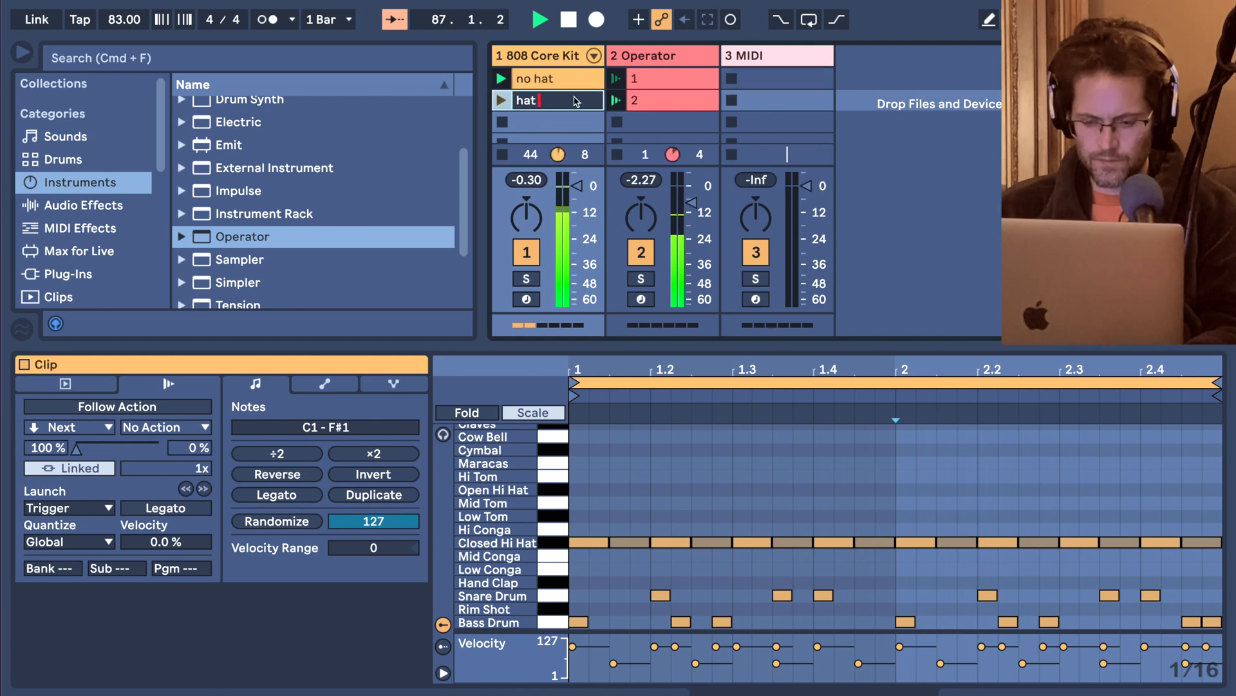
text( hat)
key(Return)
Deactivate all Closed Hi Hat notes in the "no hat" clip.
click(575, 83)
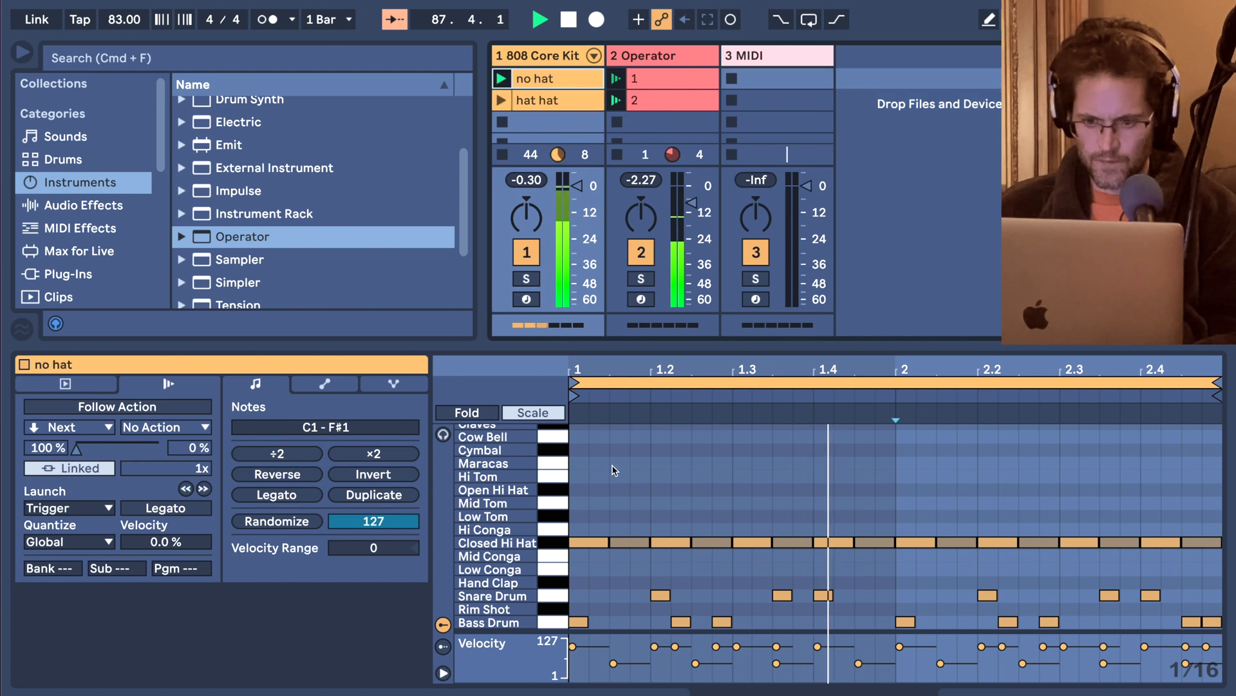
drag(574, 478, 1202, 574)
key(0)
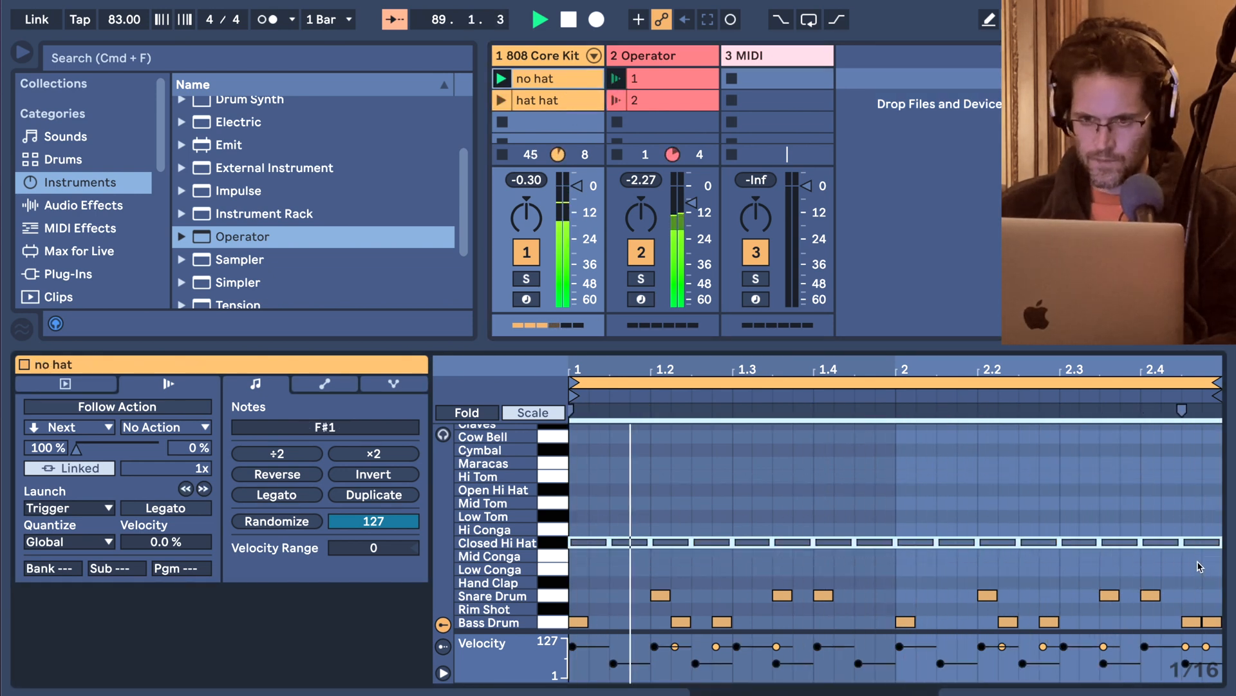
Enable follow actions on both 808 drum clips with the action set to Any, and launch "hat hat".
click(549, 81)
key(shift+Down)
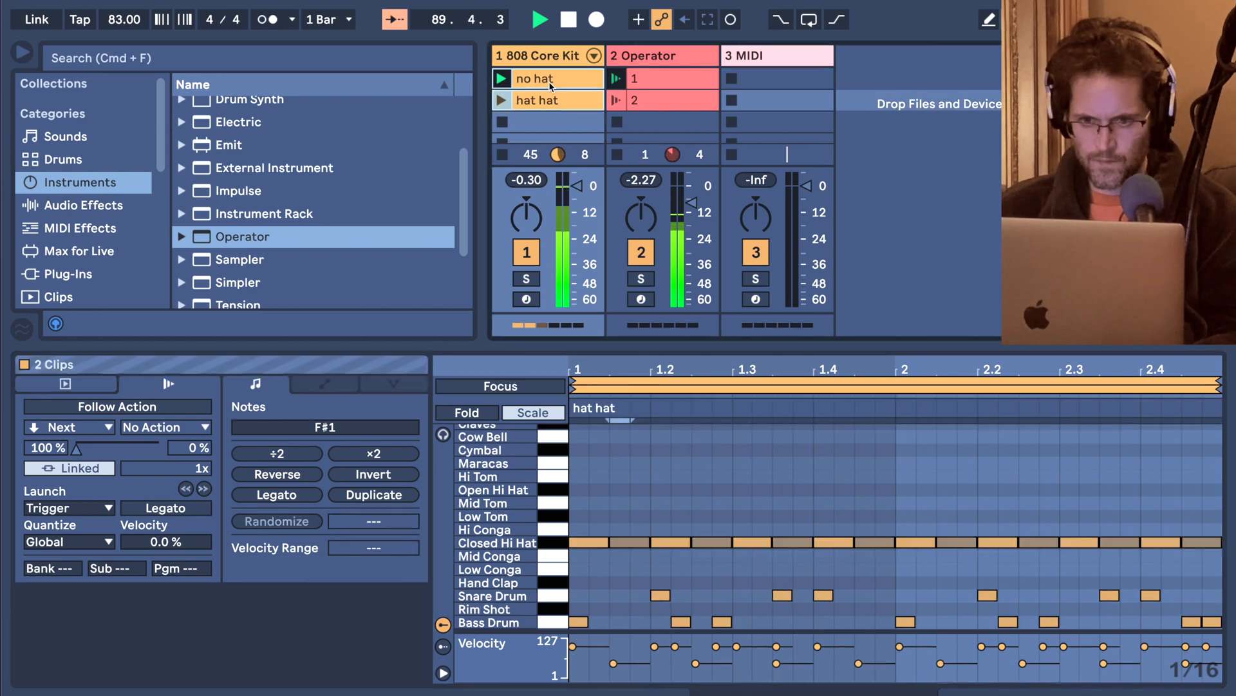
click(127, 407)
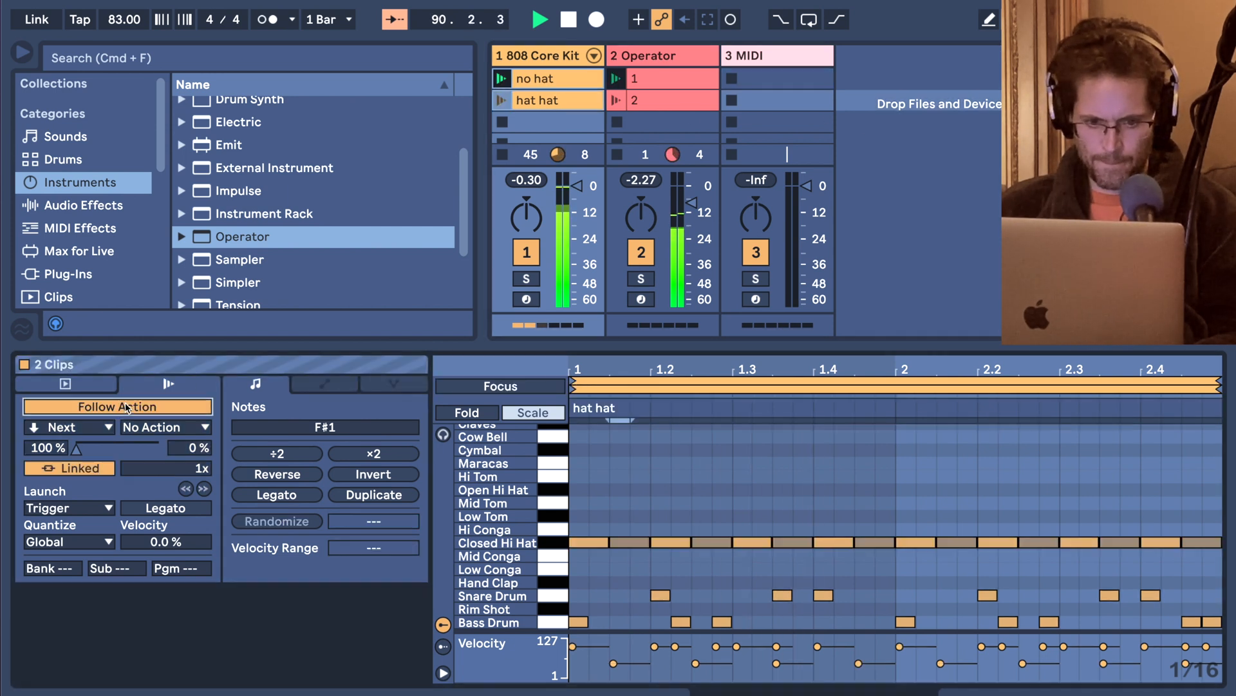
click(94, 427)
click(74, 569)
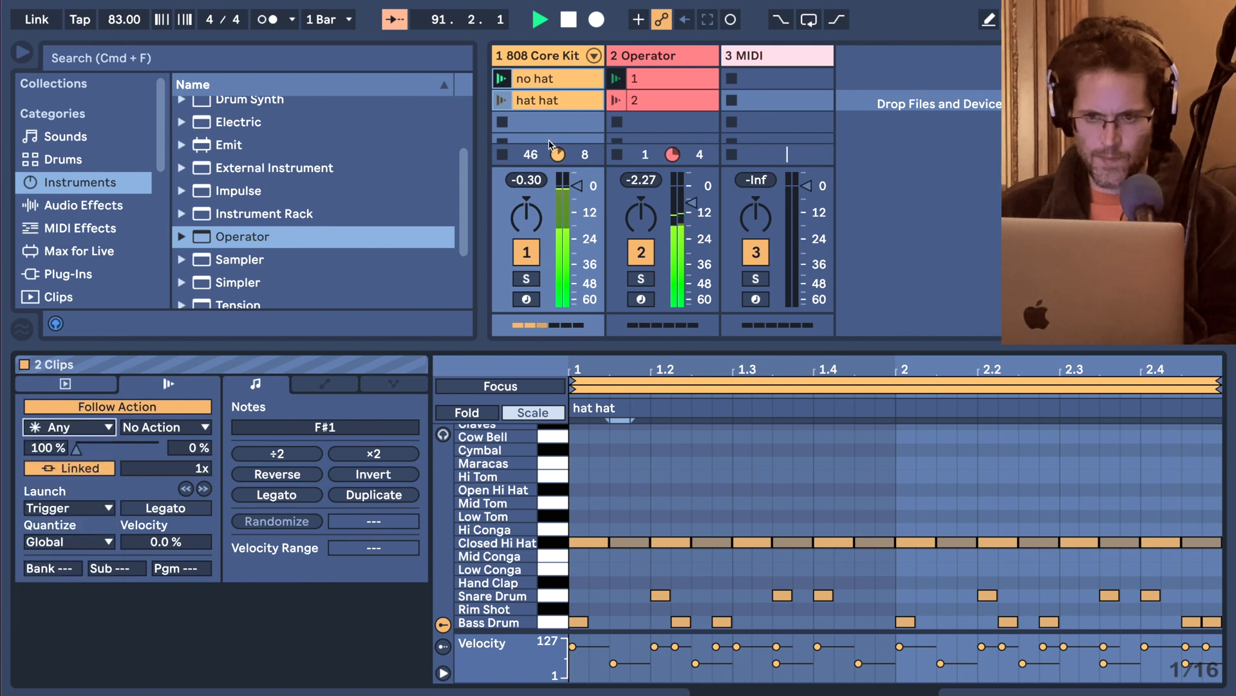
click(505, 101)
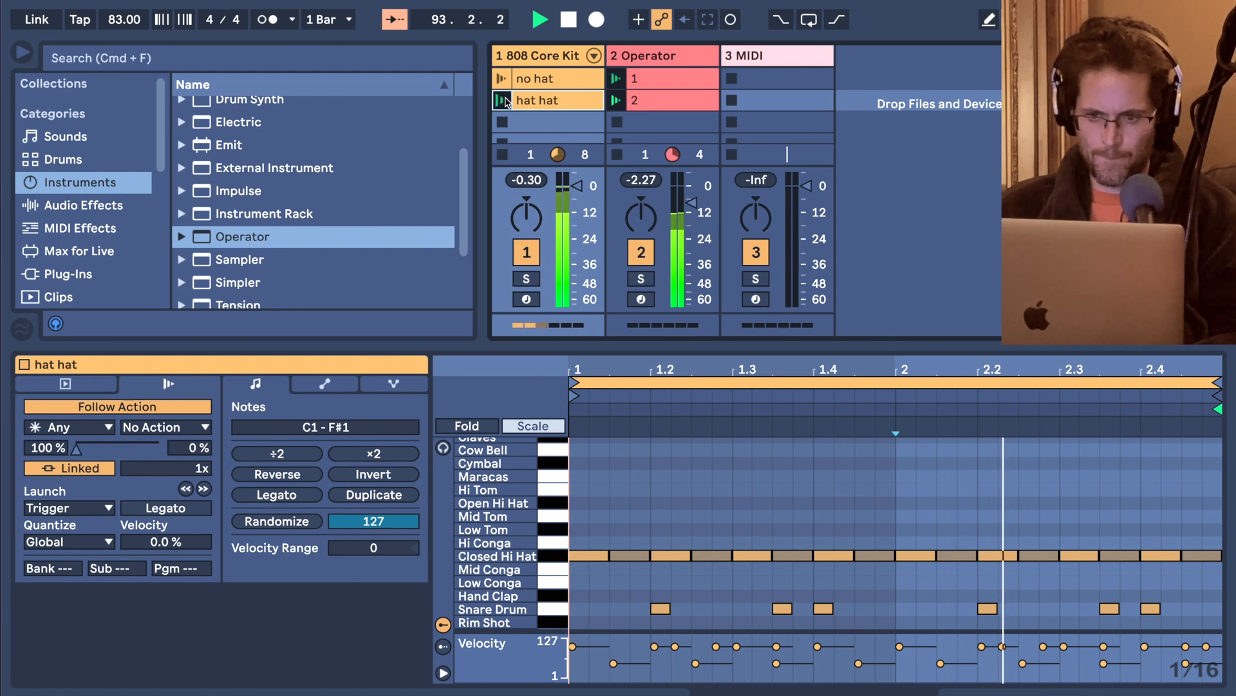
Load an Operator instrument onto the third MIDI track and arm the track for recording.
drag(502, 353, 502, 380)
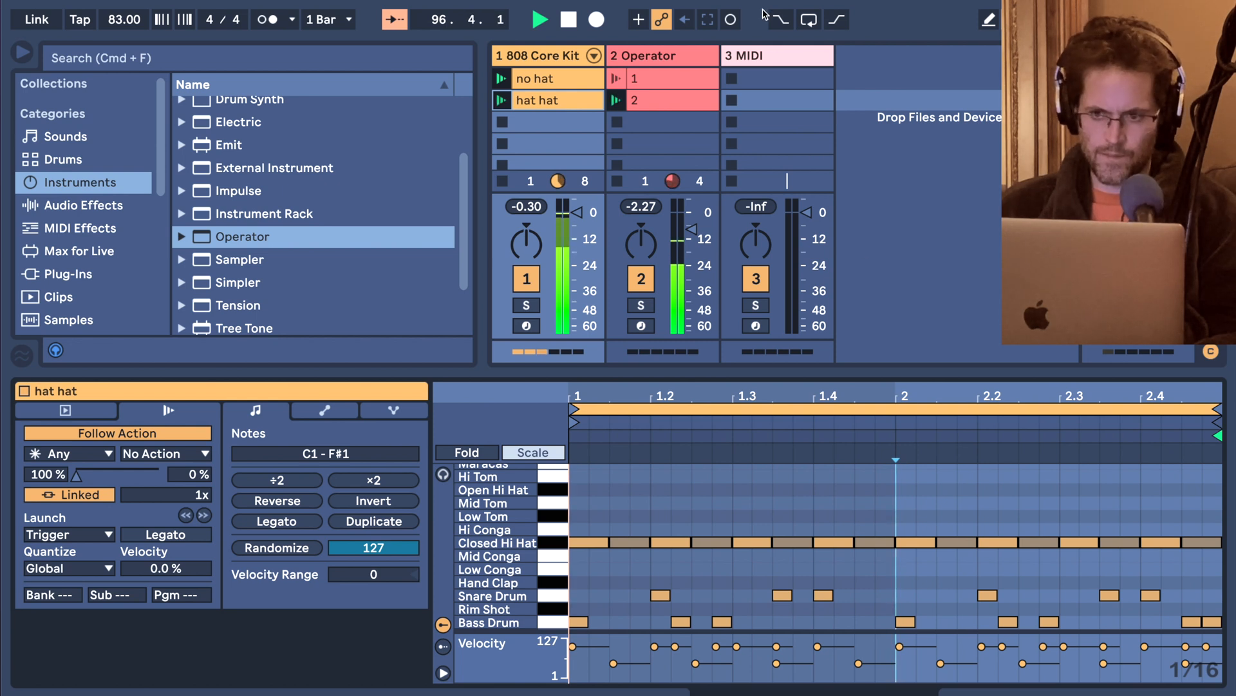
click(755, 52)
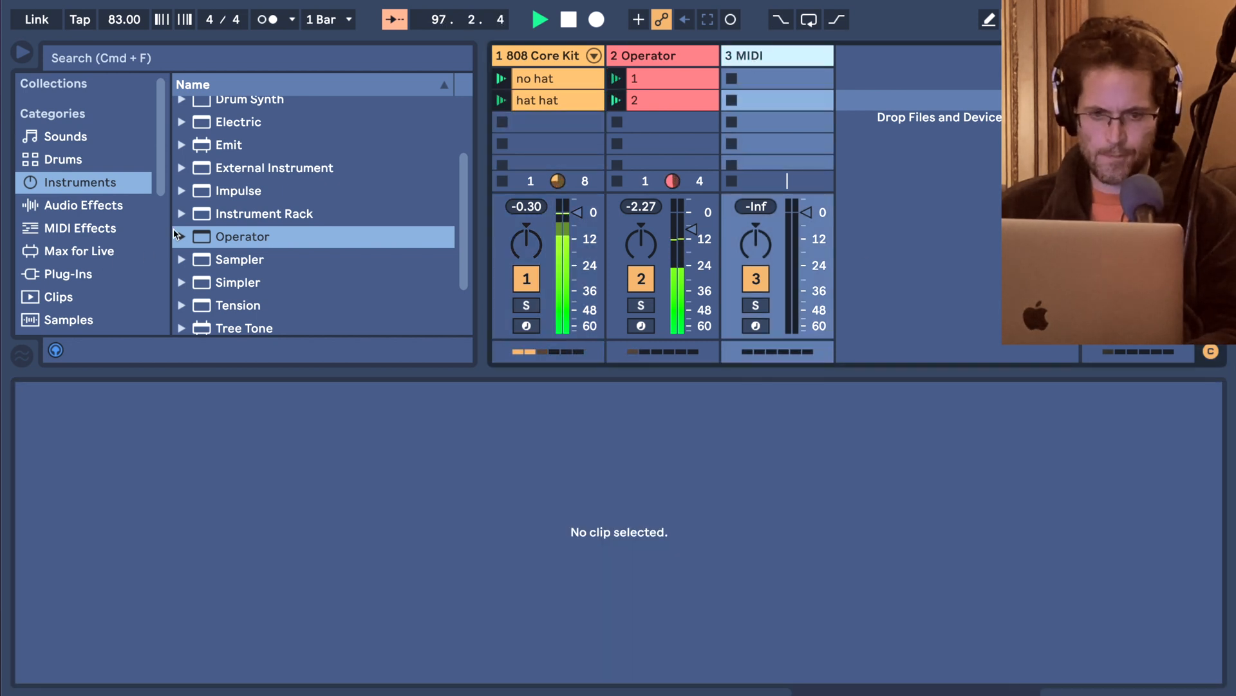
click(233, 236)
scroll(232, 236, down, 2)
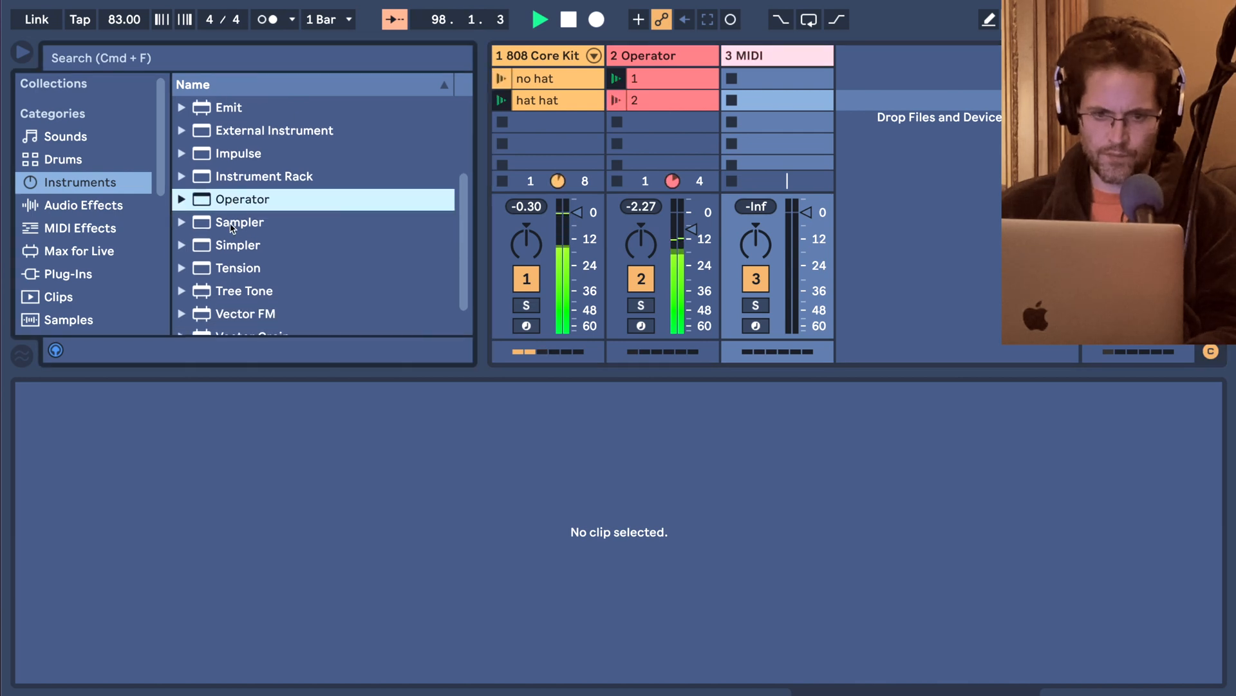
click(740, 58)
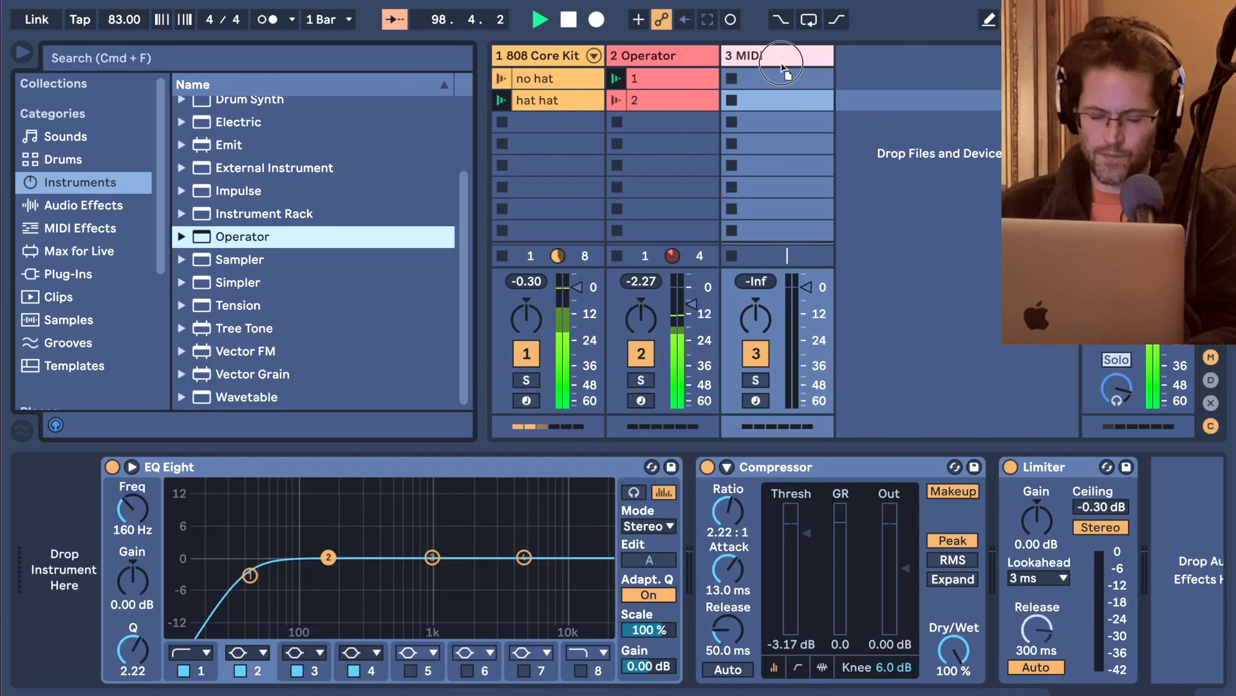
drag(780, 84, 778, 87)
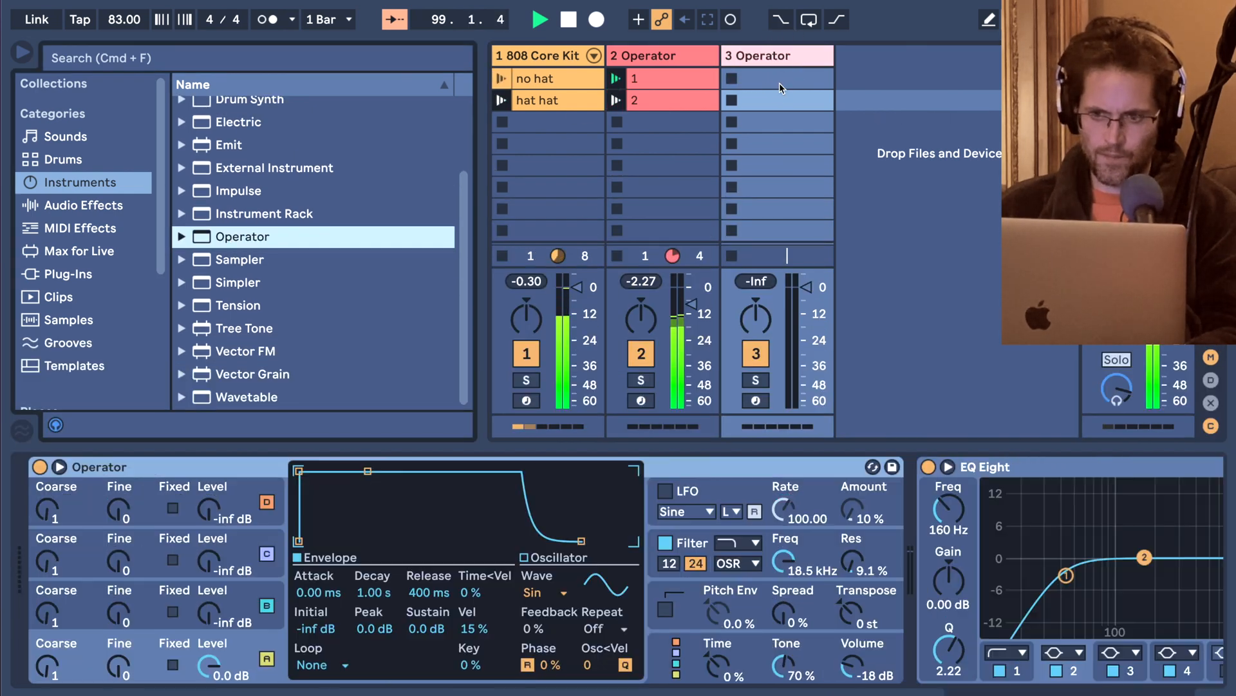
click(756, 400)
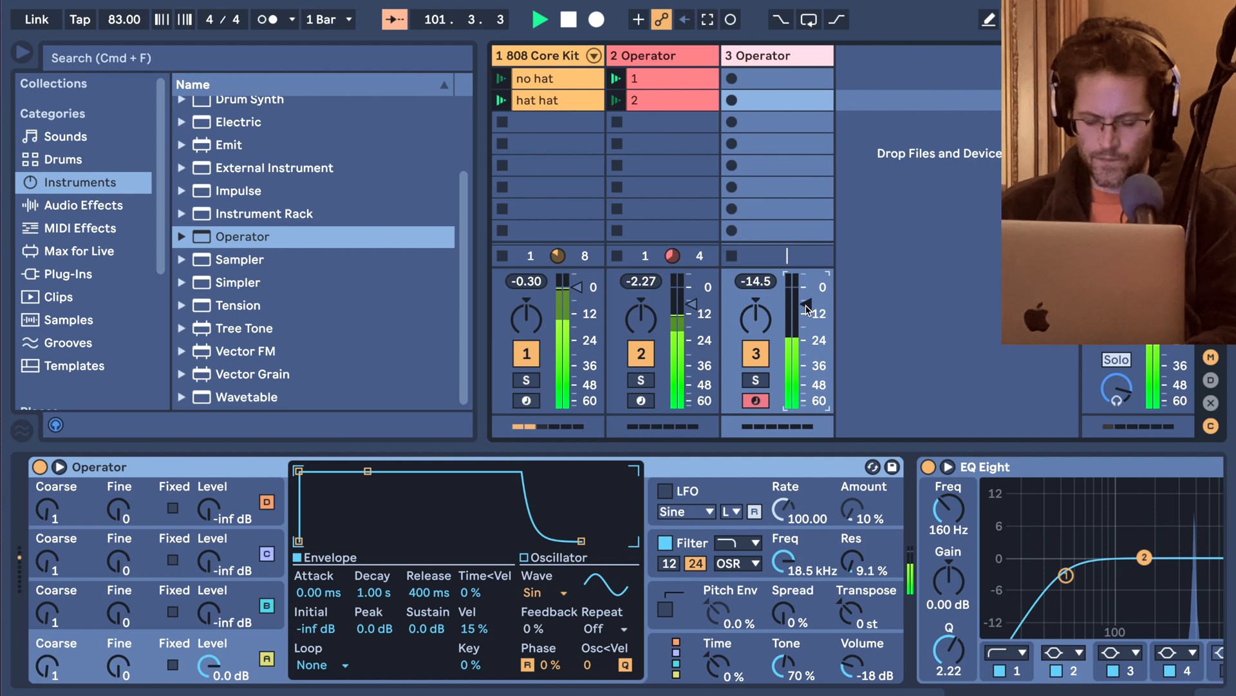
Collapse the EQ Eight and Compressor devices in the third track's device chain.
scroll(837, 525, right, 10)
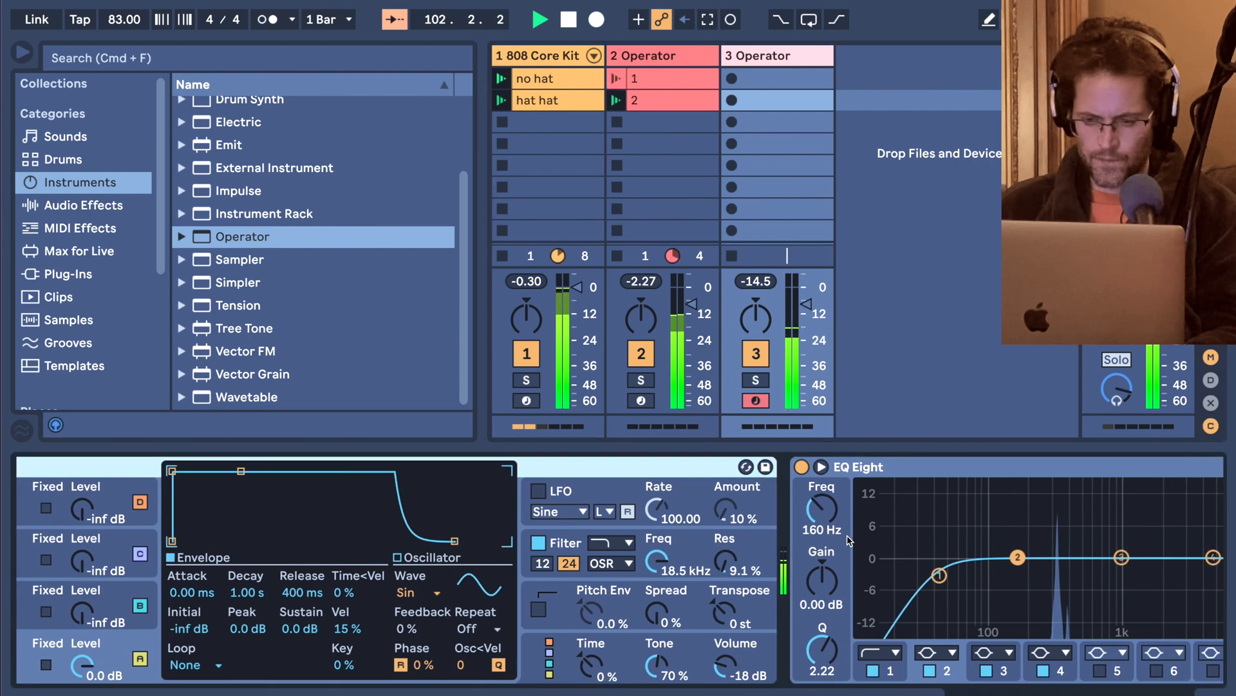
double_click(810, 483)
double_click(811, 469)
double_click(654, 470)
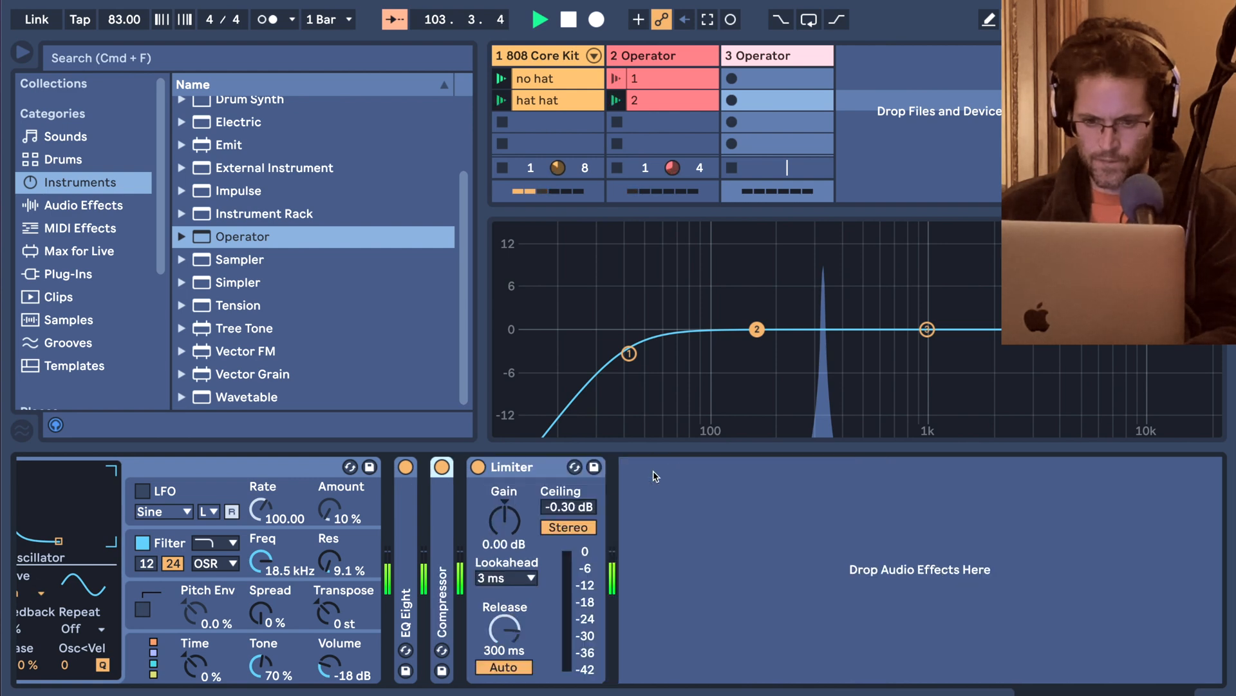
double_click(405, 513)
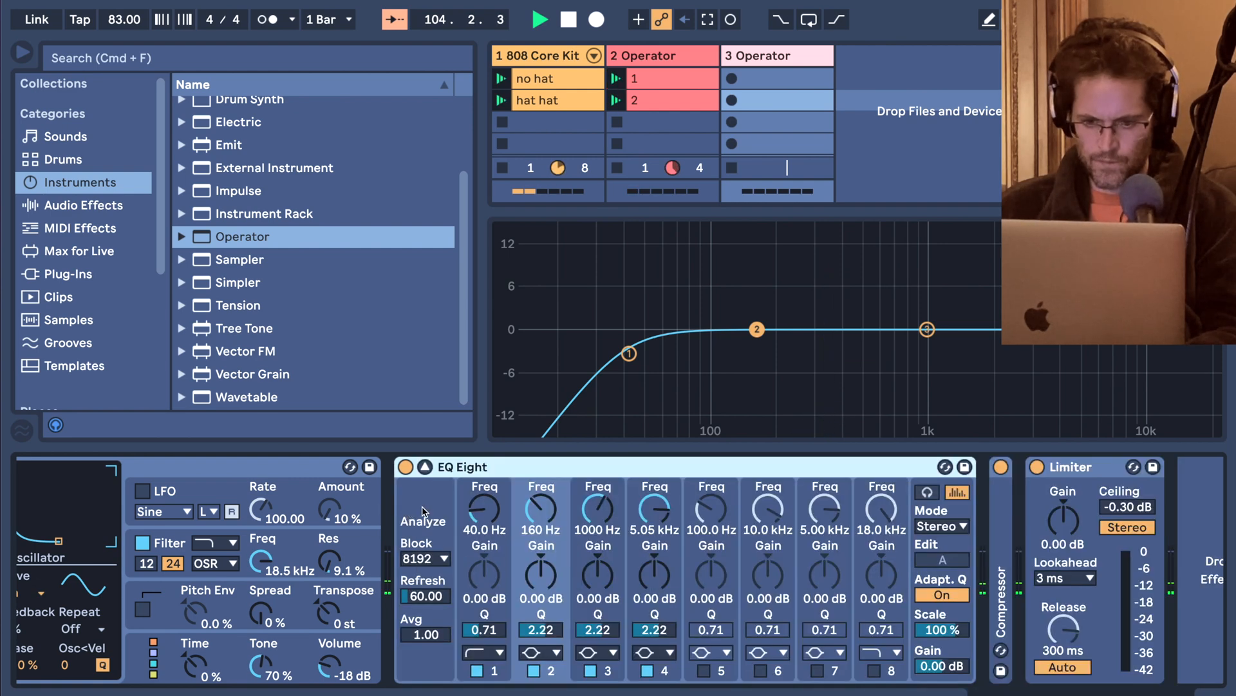
click(425, 467)
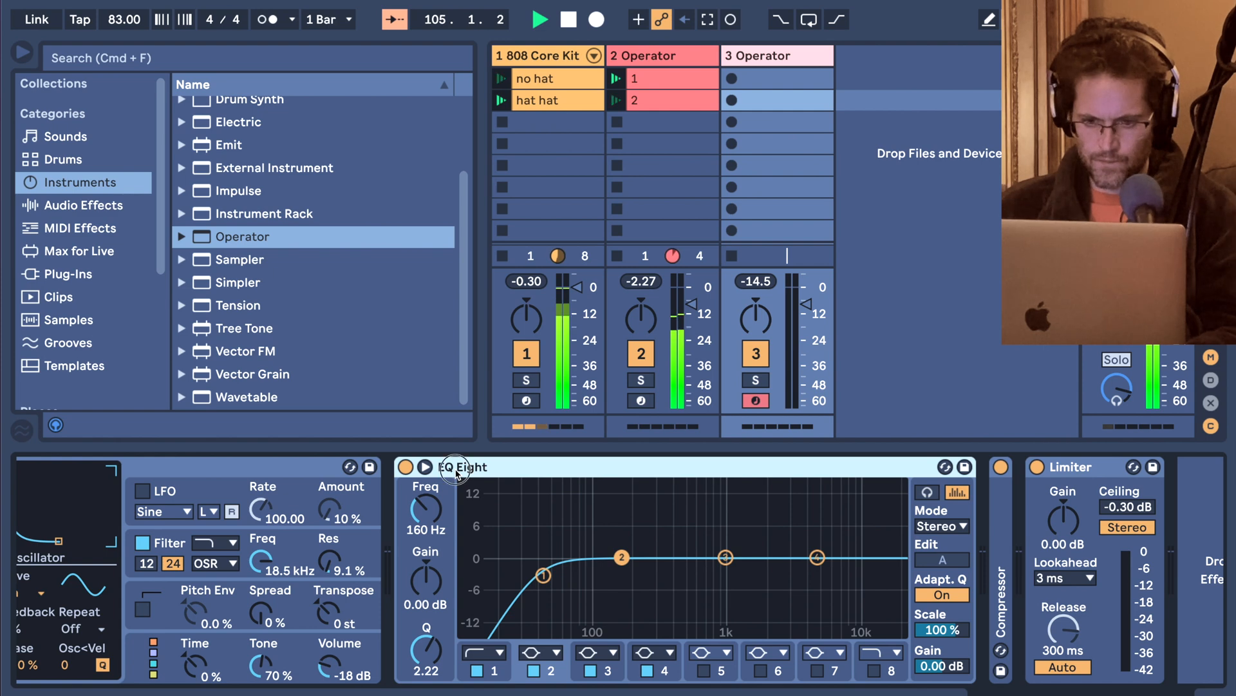
double_click(456, 470)
scroll(456, 474, left, 5)
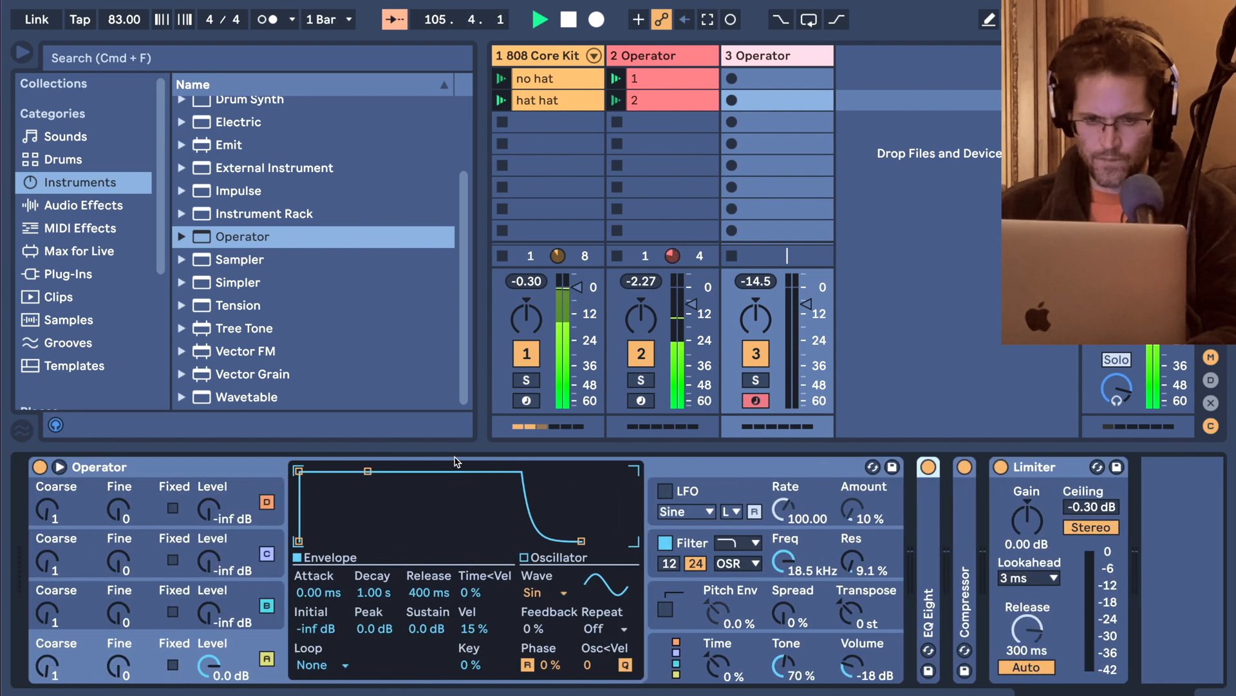
Add a Reverb after the Compressor on the third track, with Dry/Wet at 35 % and Decay at 1.07 s.
click(84, 205)
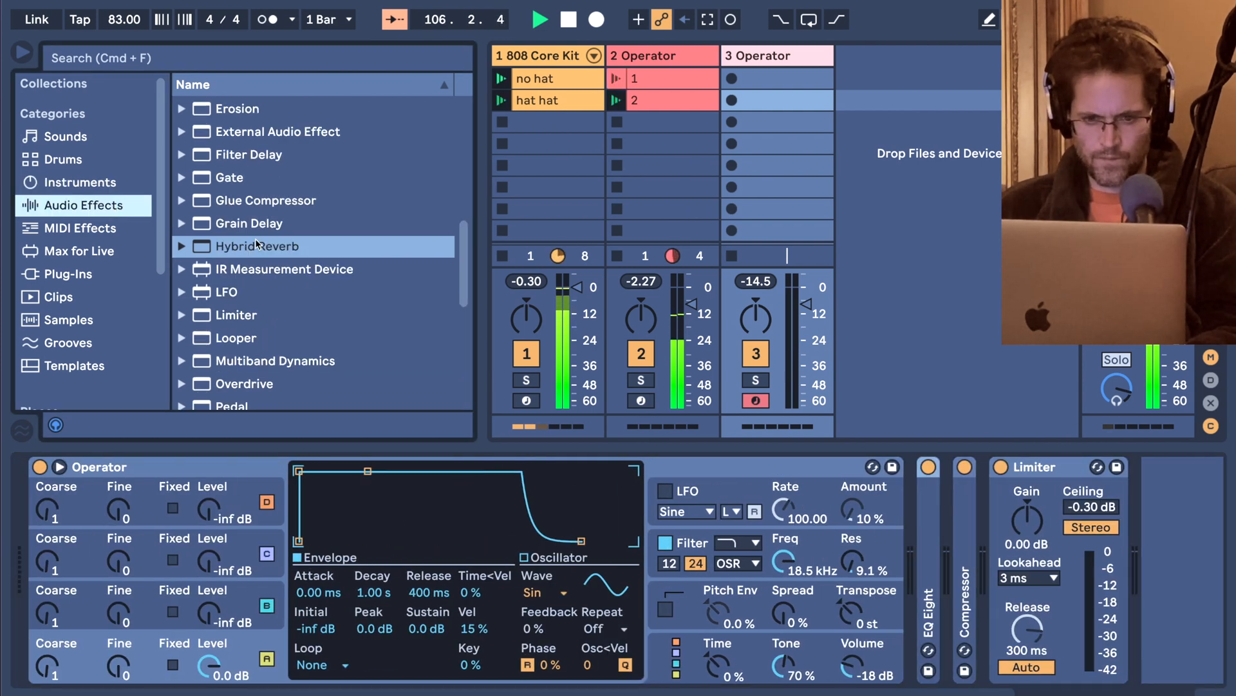
scroll(245, 243, down, 10)
drag(231, 248, 988, 501)
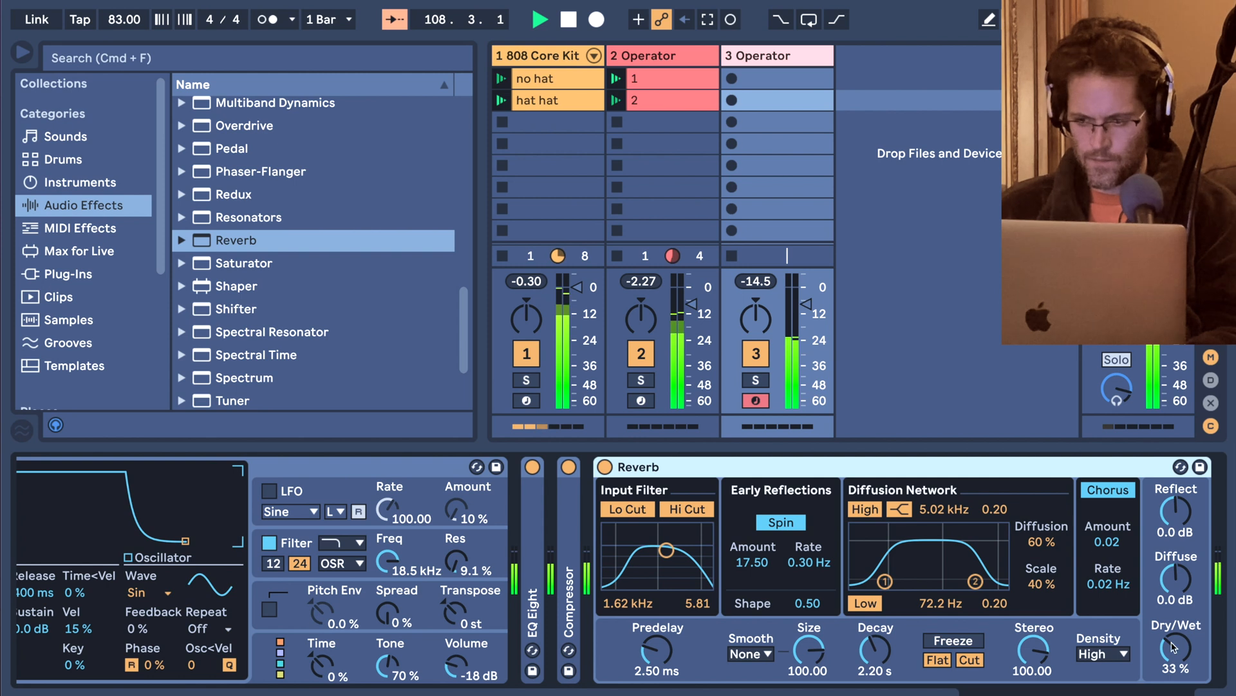
drag(1175, 648, 1176, 630)
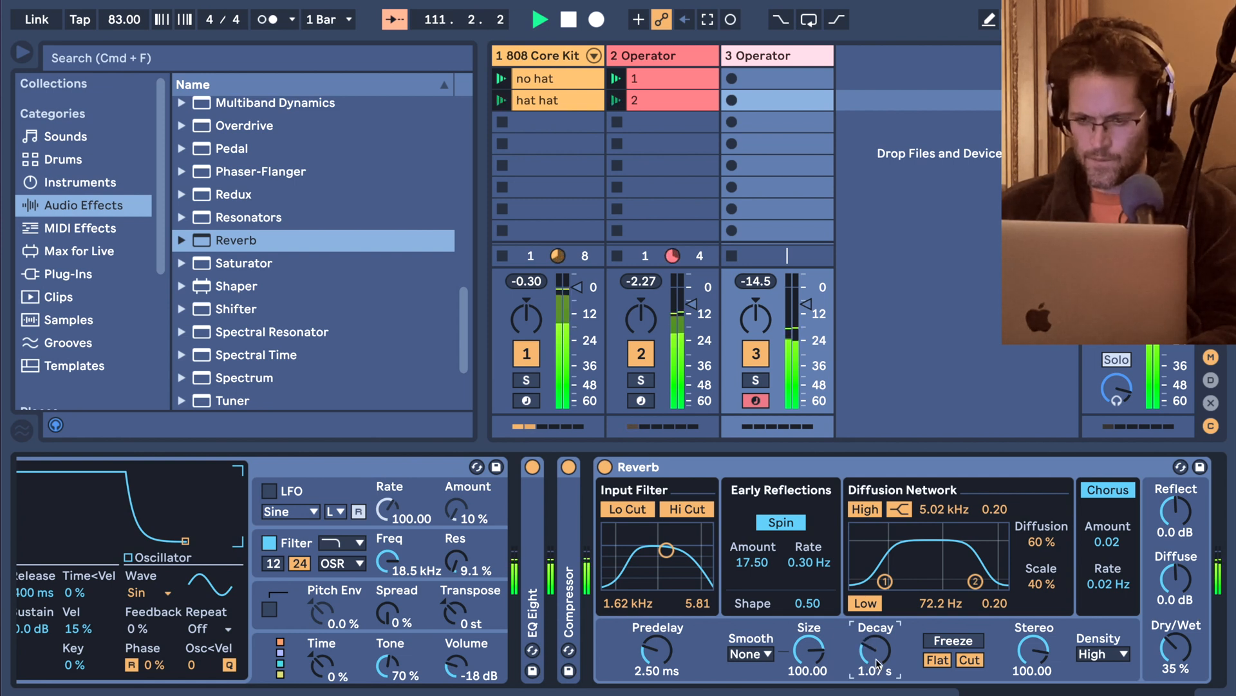
Look through the audio effects list and show the 808 Core Kit track's device chain.
scroll(348, 361, up, 6)
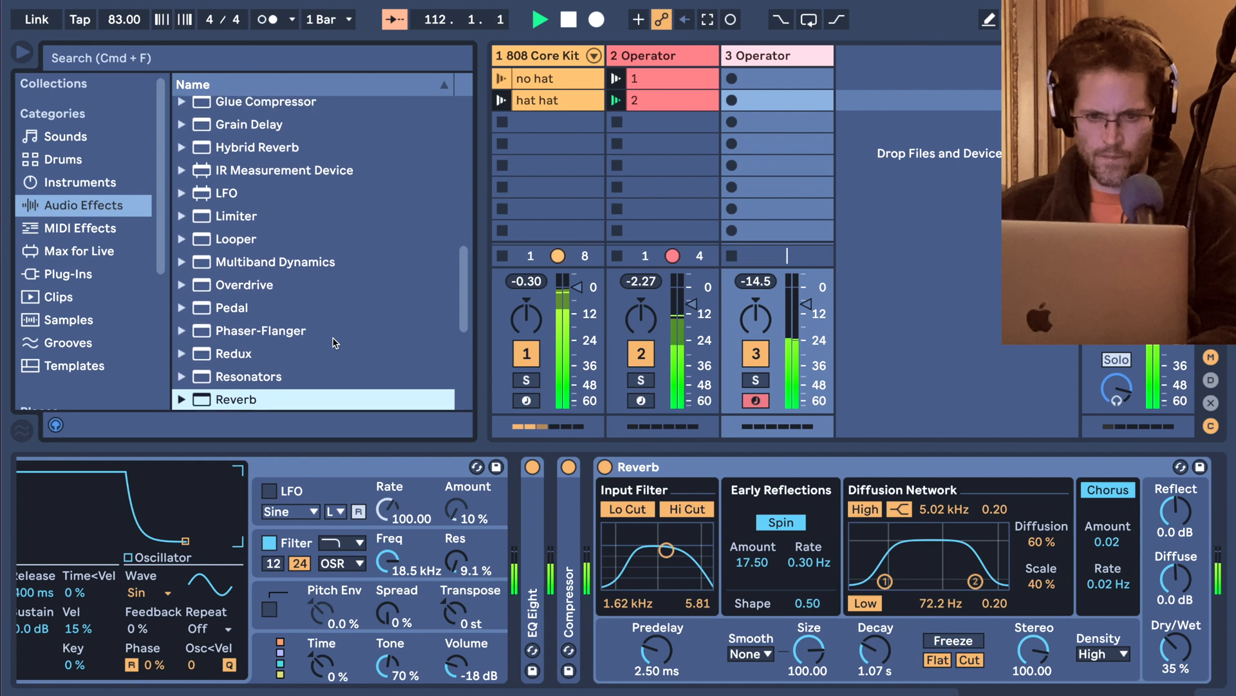
scroll(335, 343, up, 3)
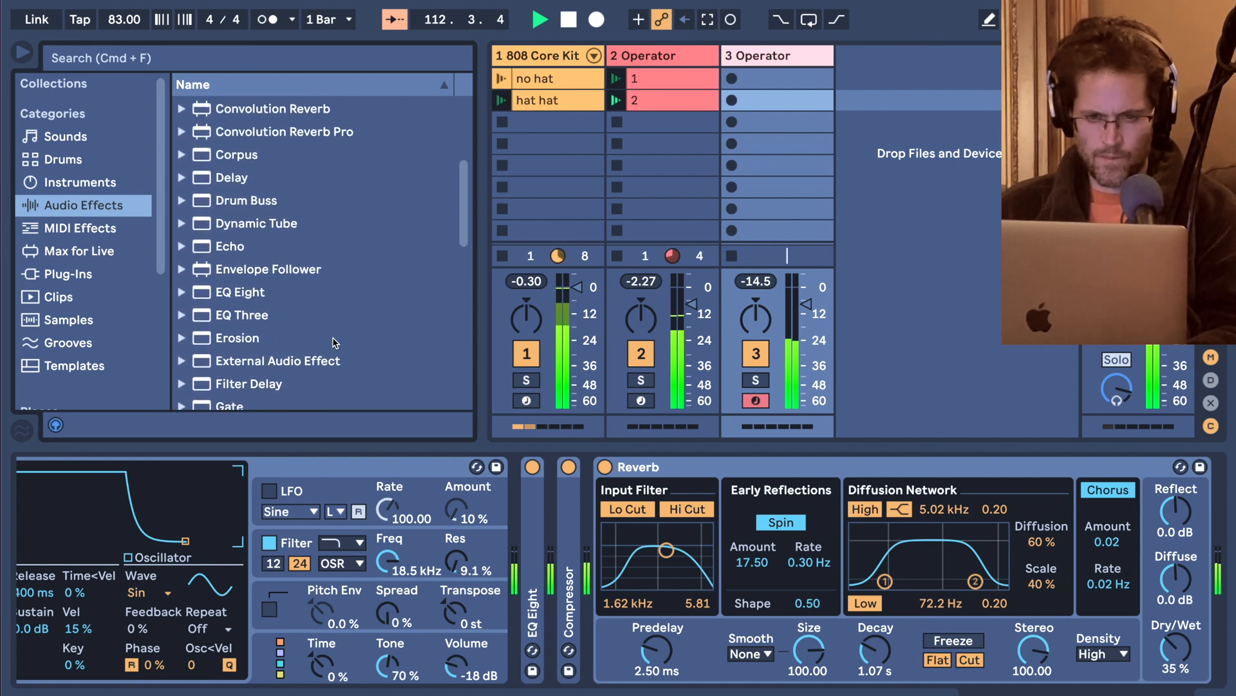
scroll(335, 342, up, 3)
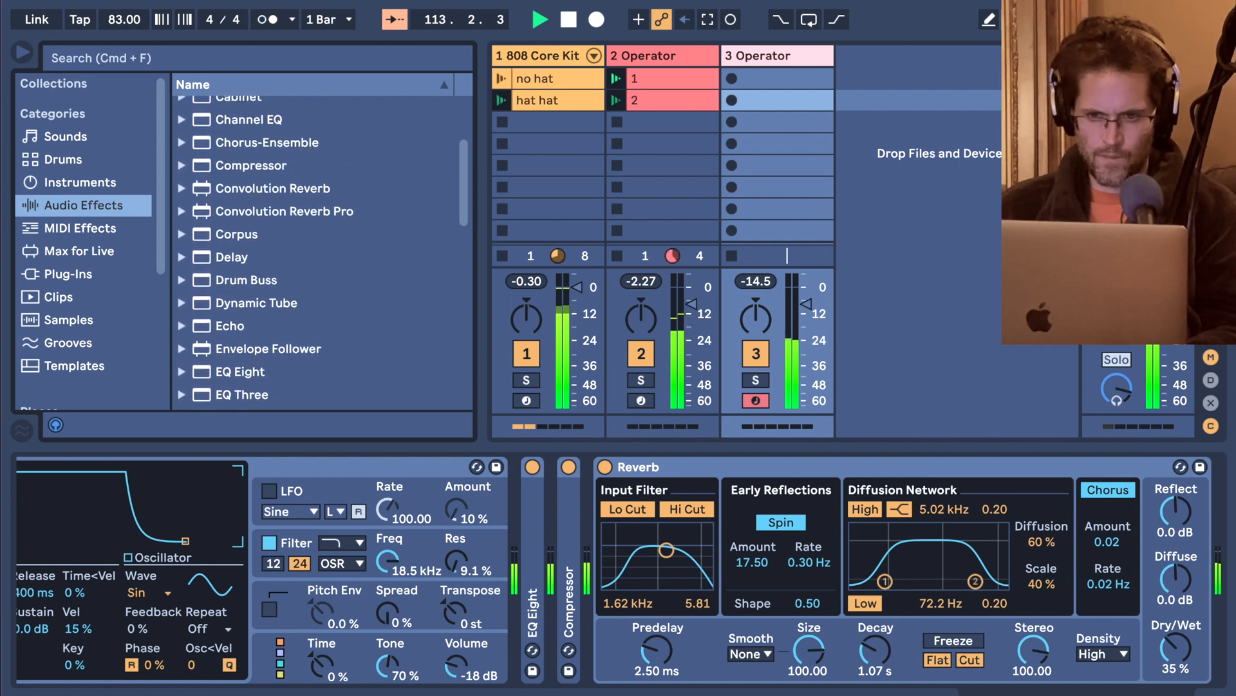
click(542, 67)
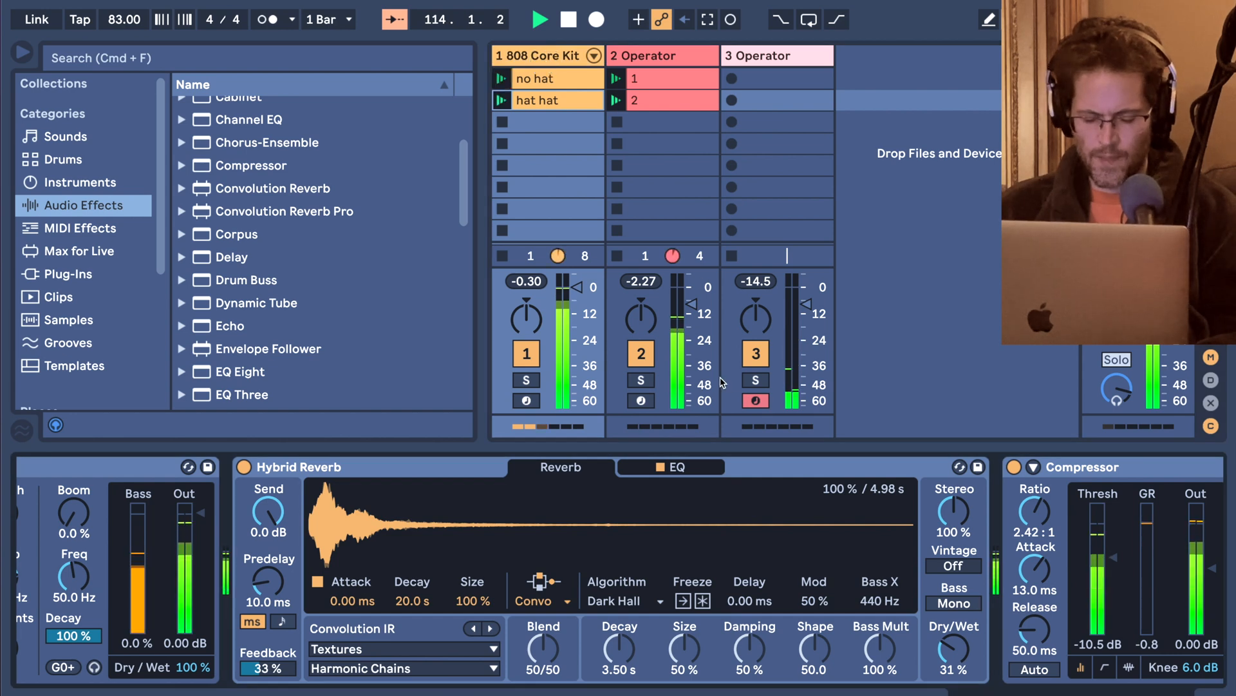
Add Beat Repeat at the end of the 808 Core Kit track's chain, set its output mode to Ins and turn Repeat on.
scroll(203, 205, up, 3)
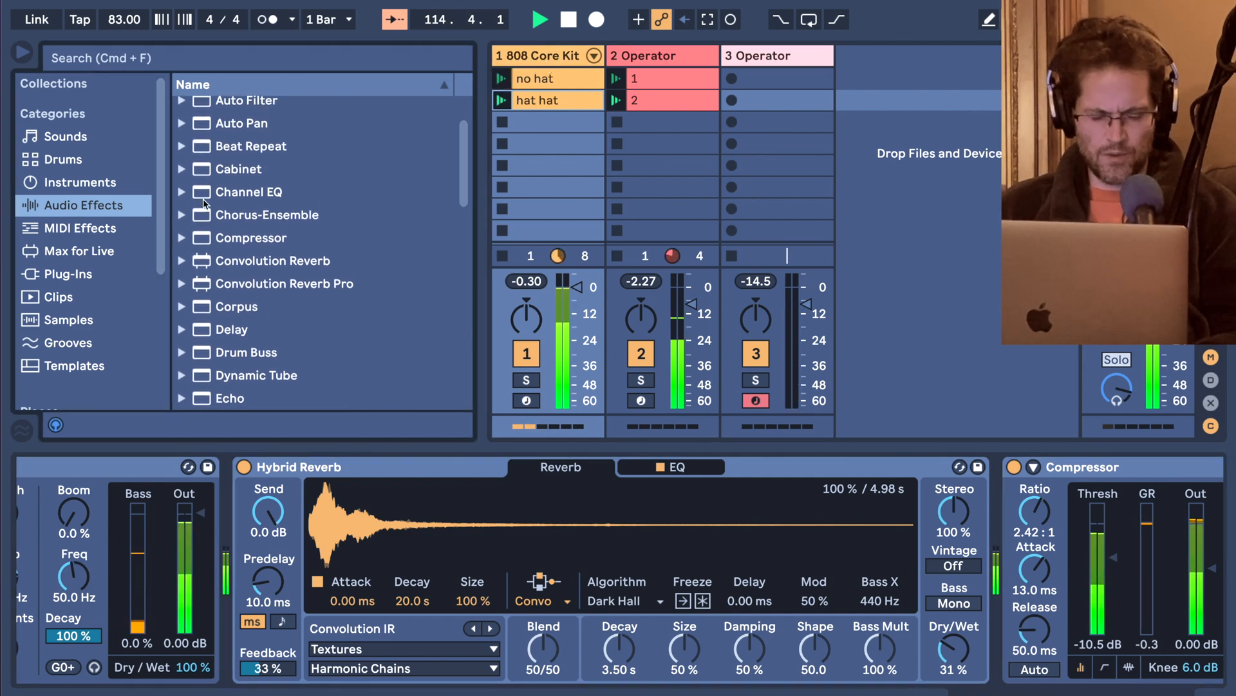
double_click(245, 152)
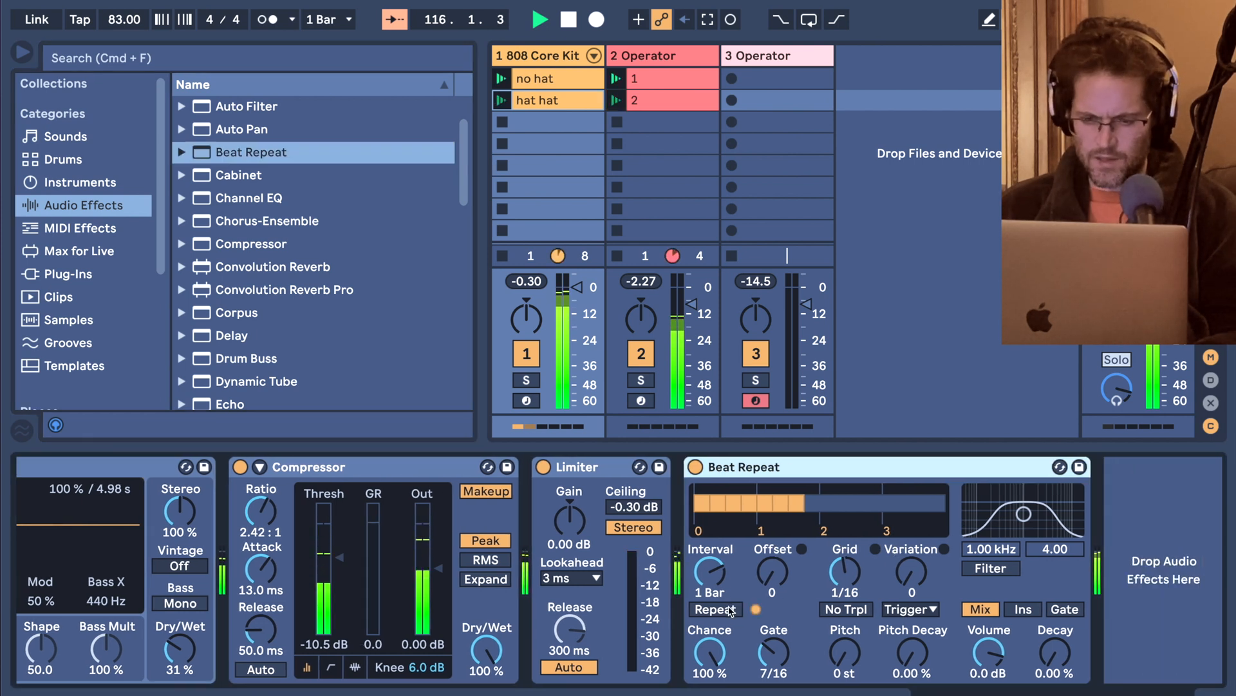
click(716, 609)
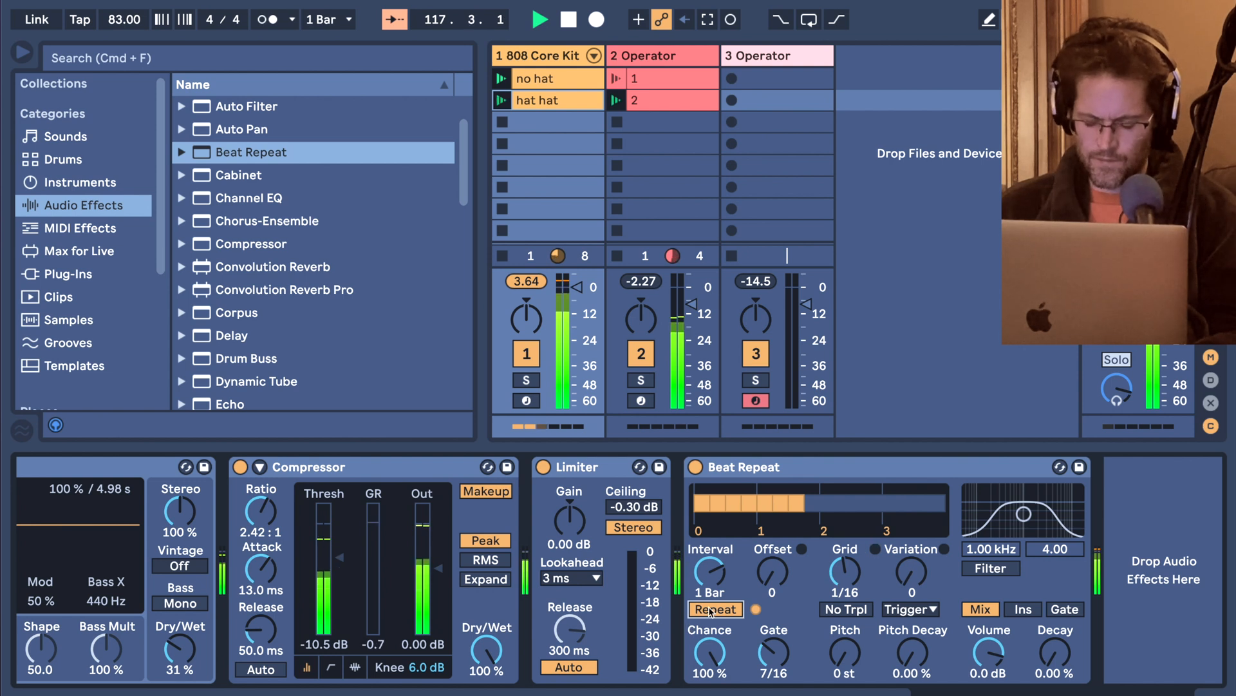
click(711, 610)
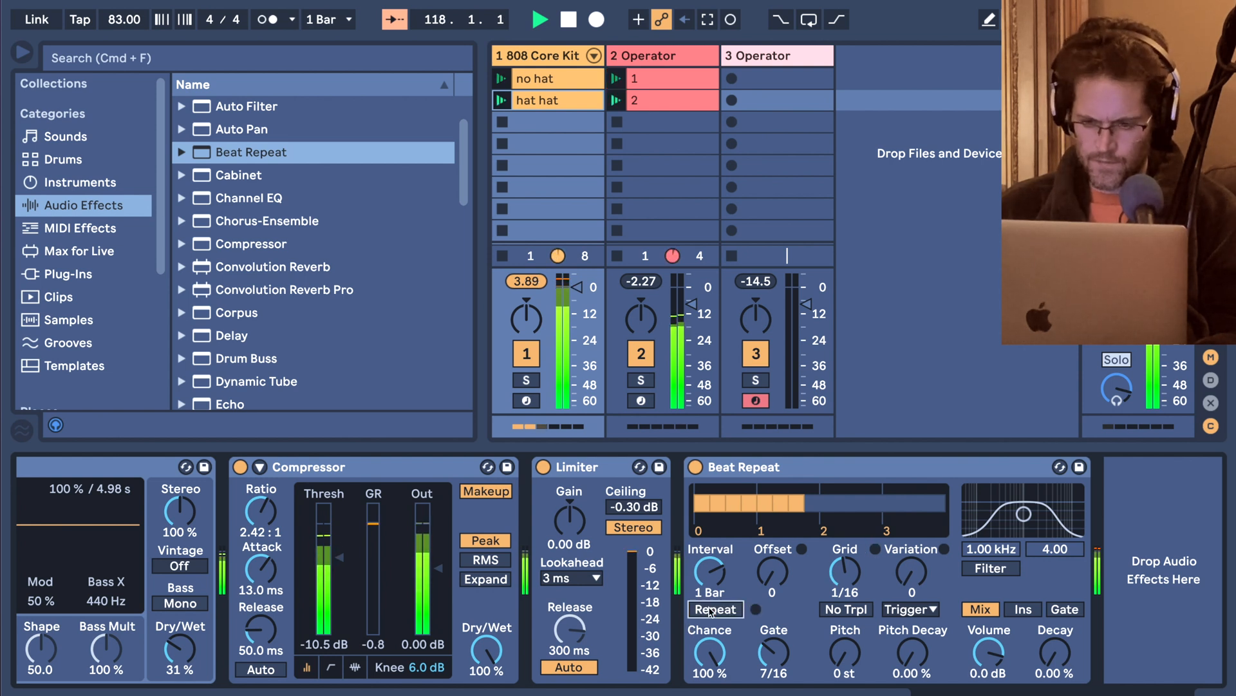
click(1010, 611)
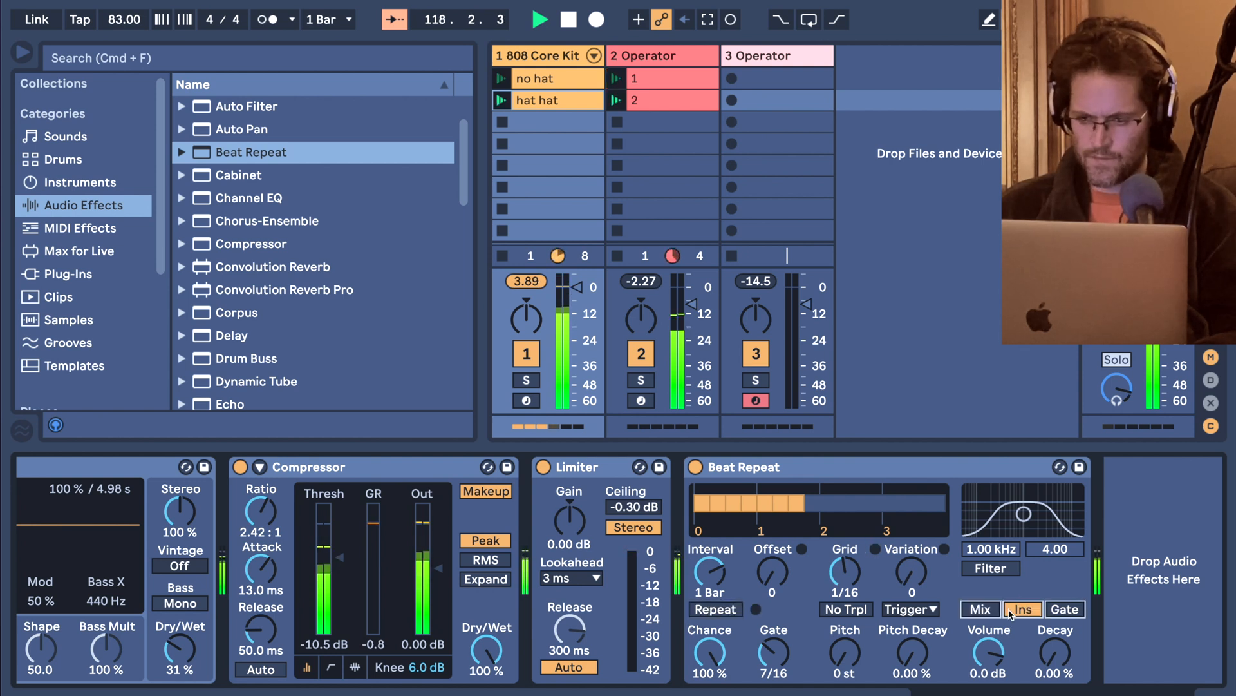
click(731, 616)
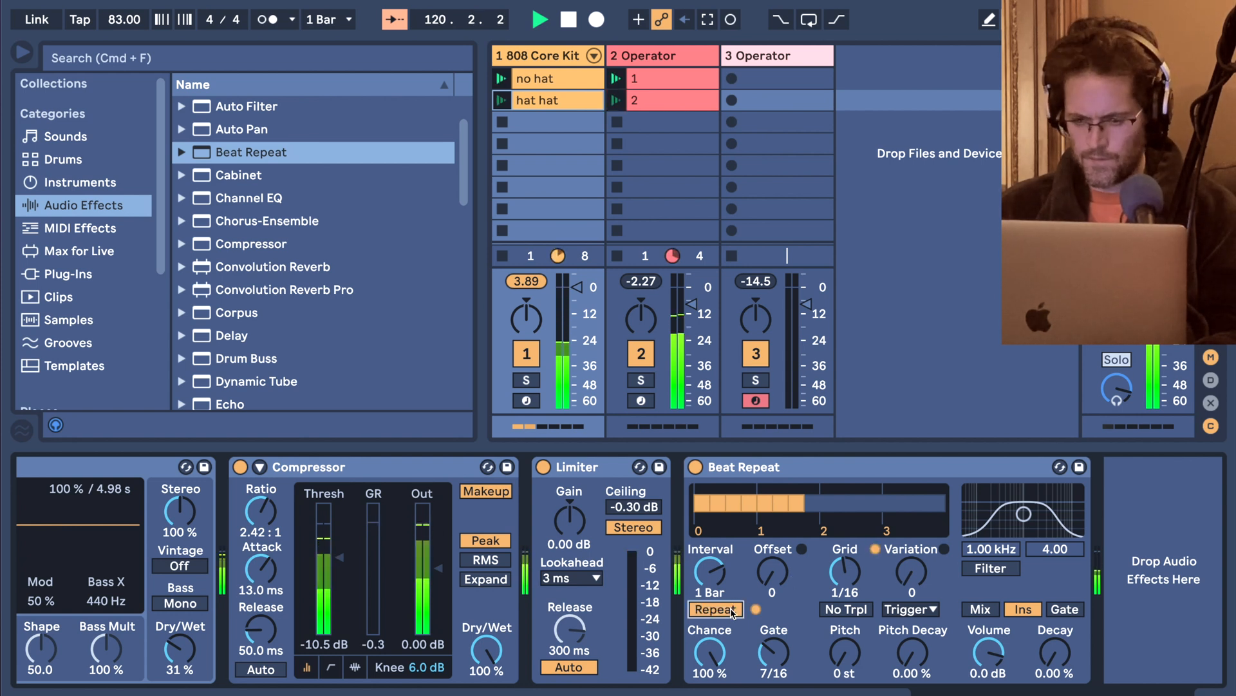
Move Beat Repeat ahead of the Limiter and, with Repeat off, set its Variation to 7 and Gate to 10/16.
drag(771, 474, 558, 485)
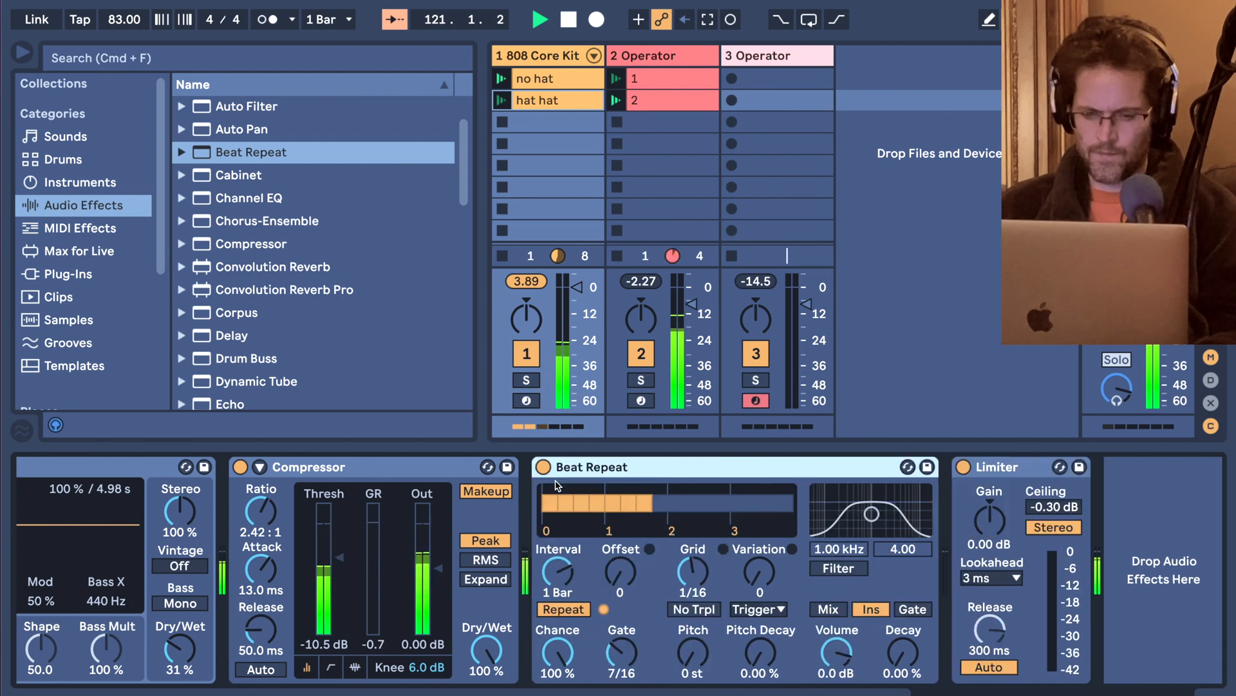
click(558, 610)
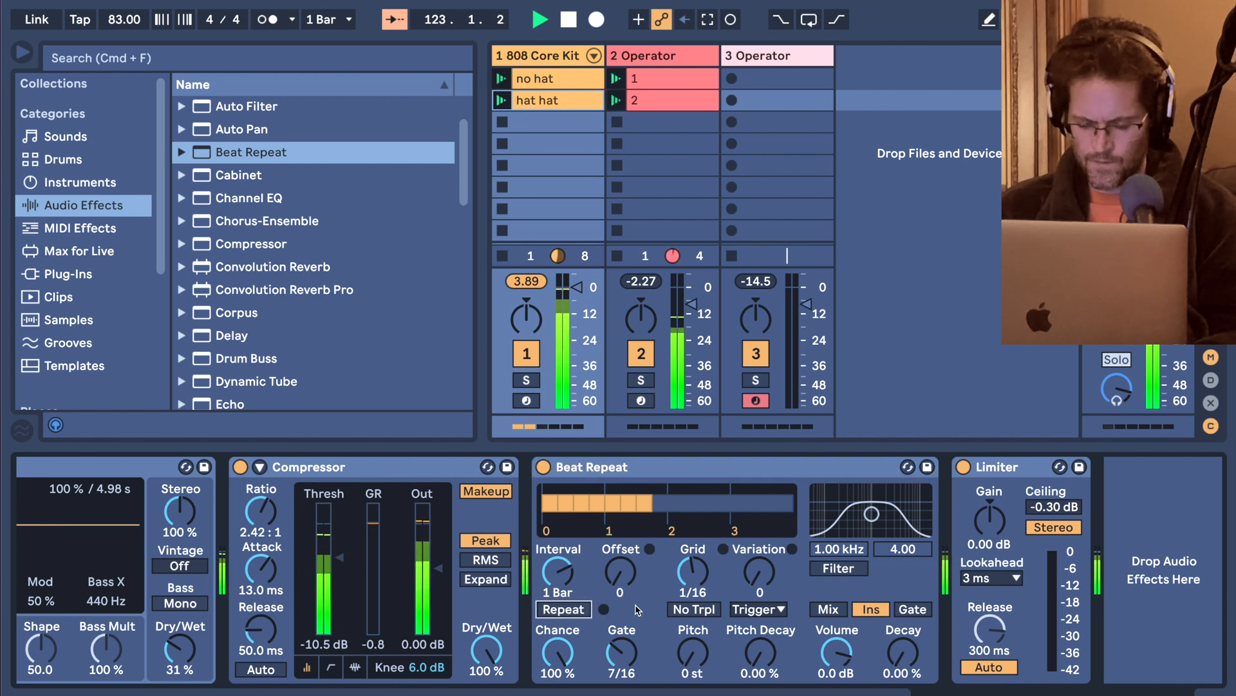
drag(740, 589, 740, 576)
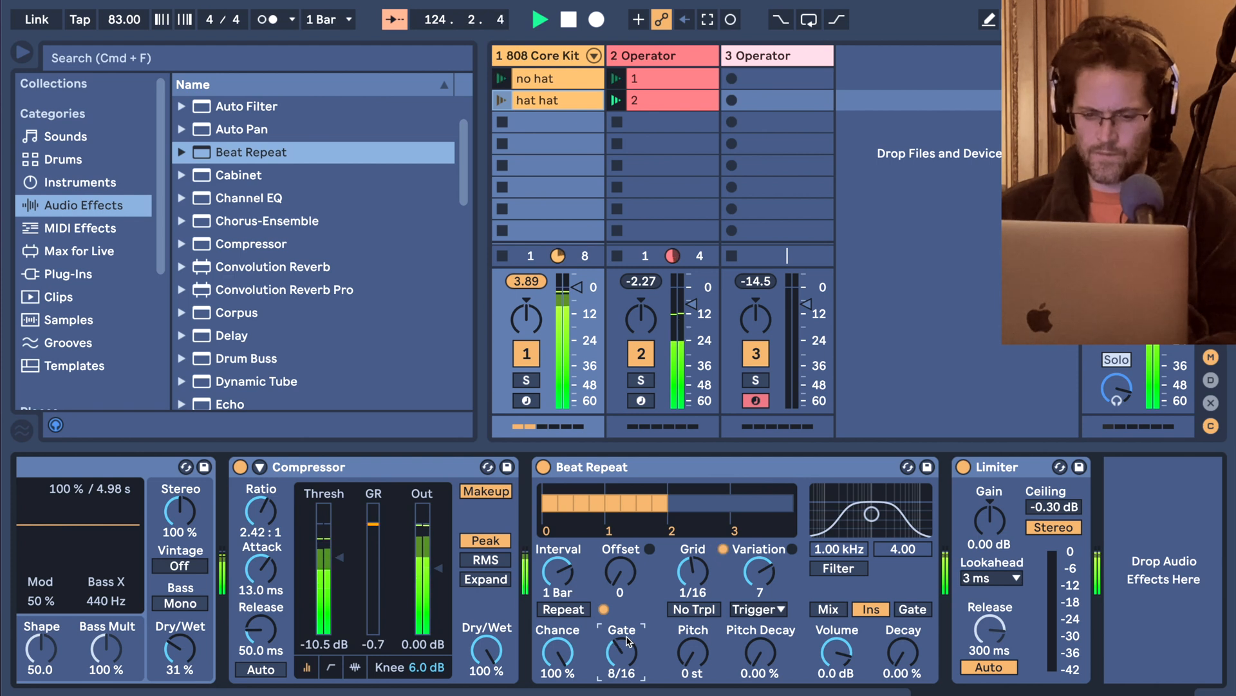
key(Up)
key(Up)
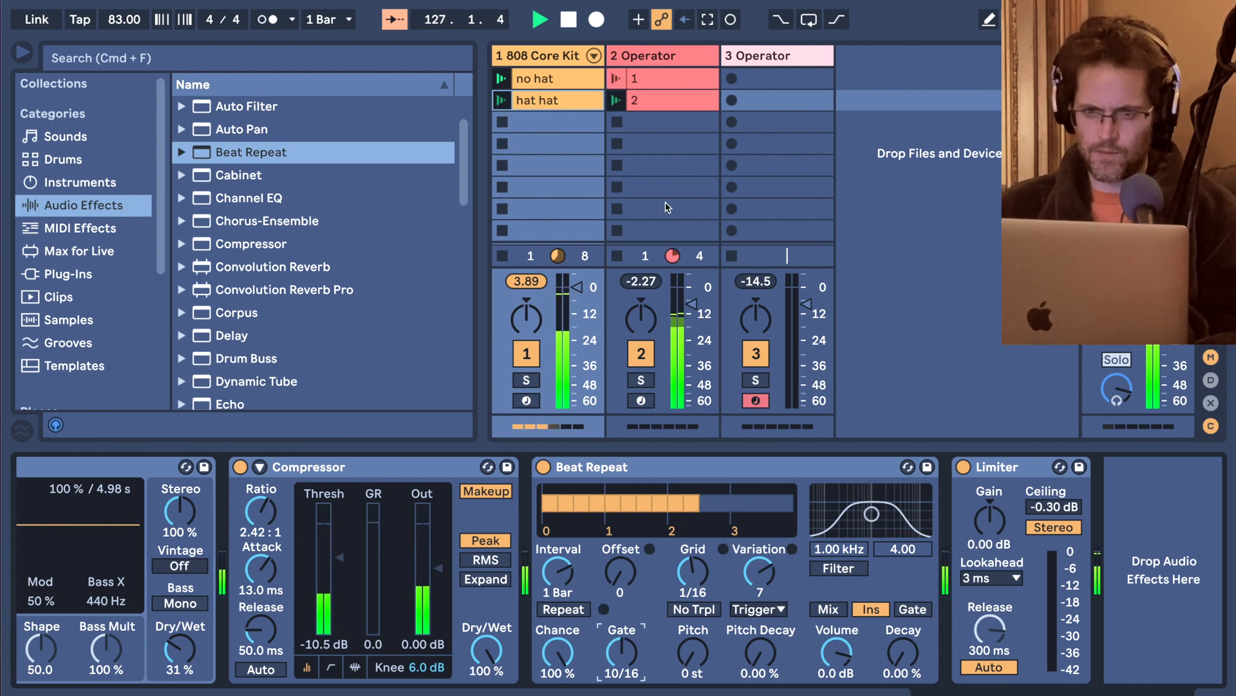
Show the third track's device chain, turn on Draw Mode and stop playback.
click(684, 56)
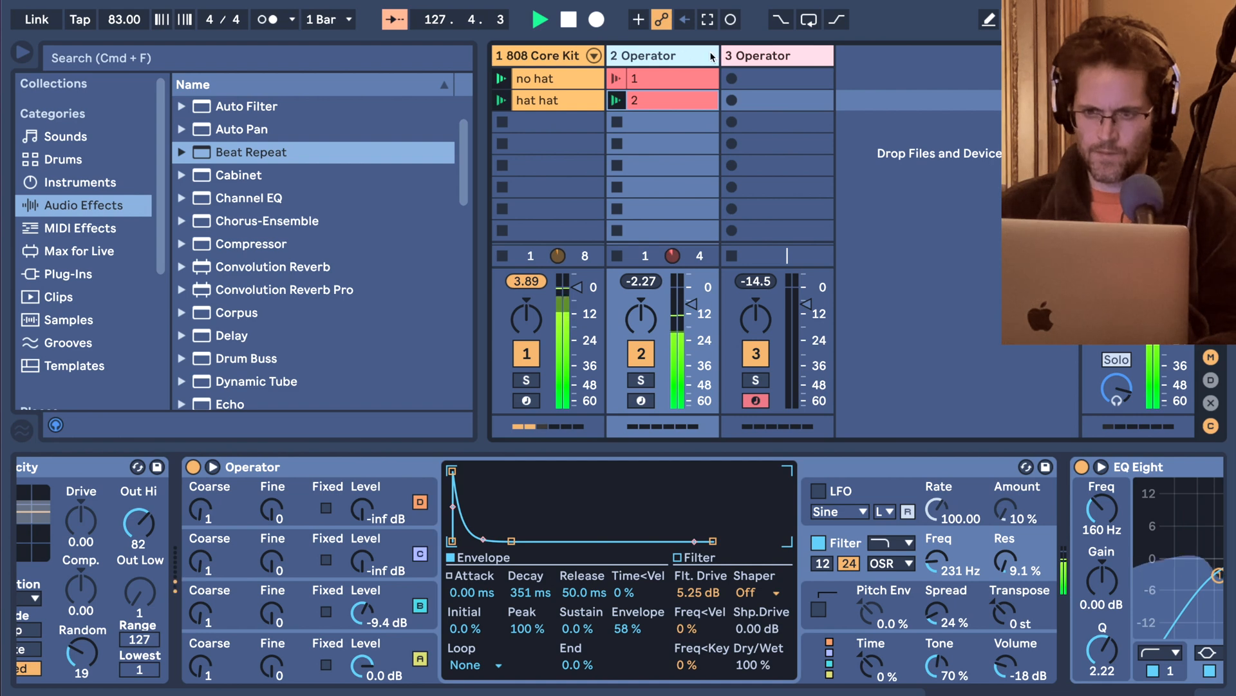
click(747, 57)
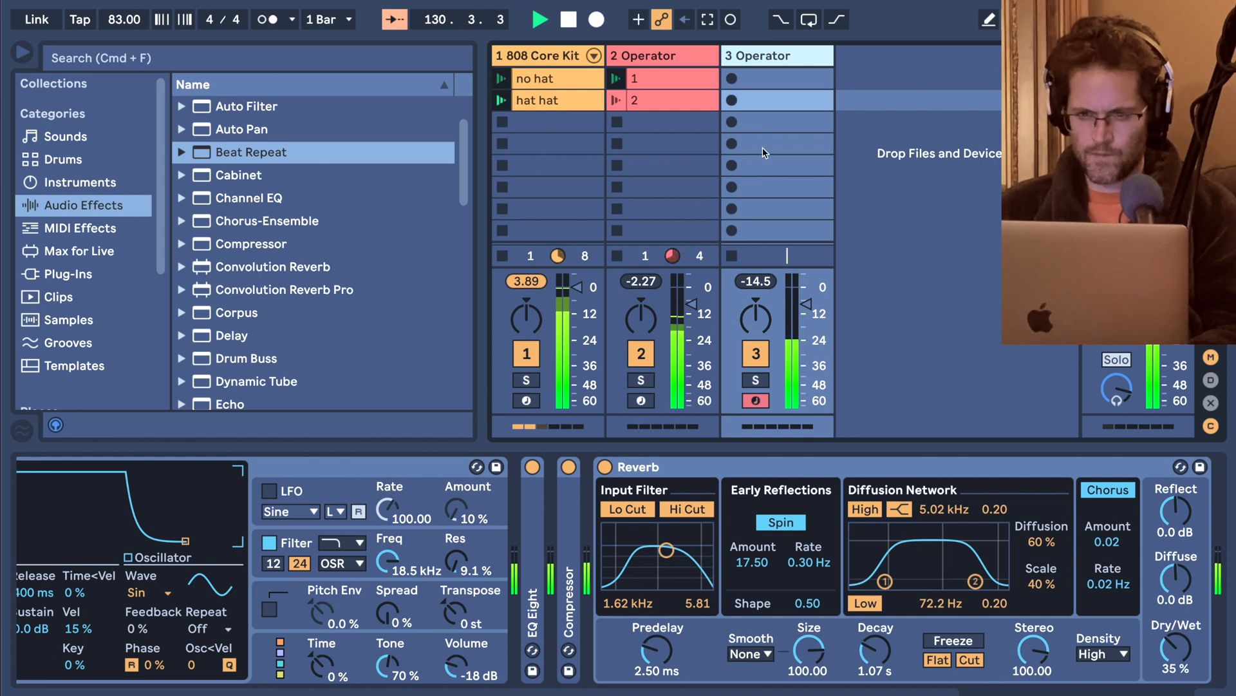
key(b)
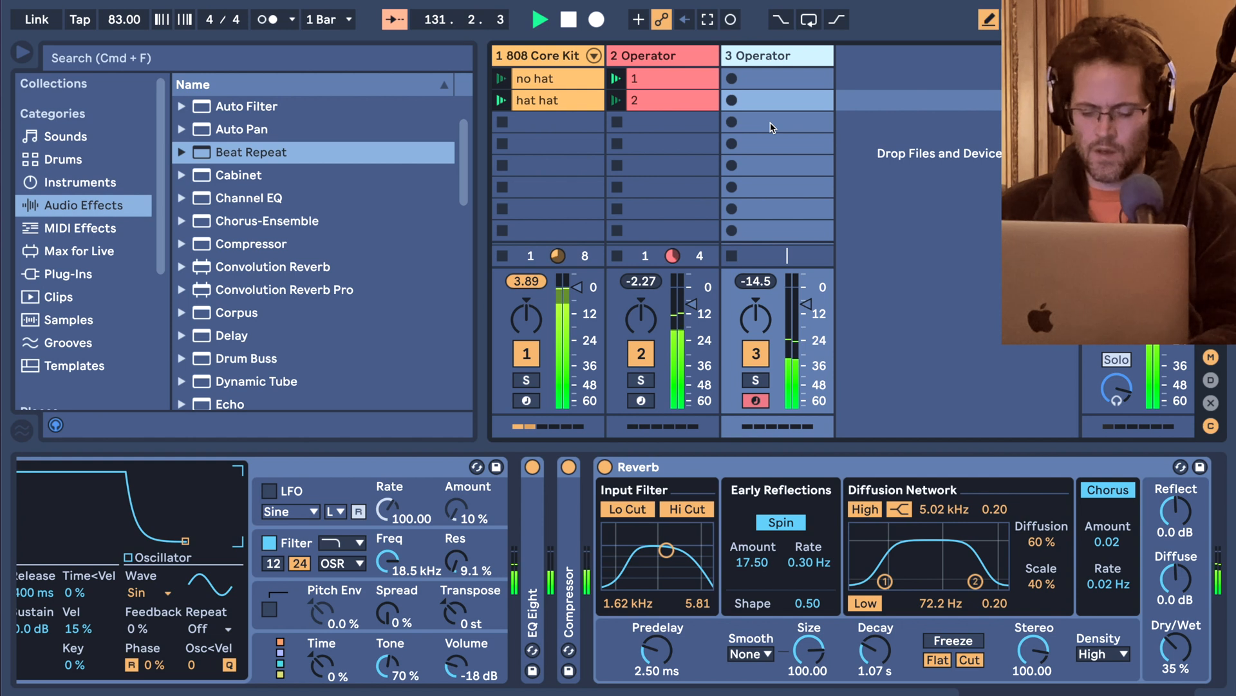
key(space)
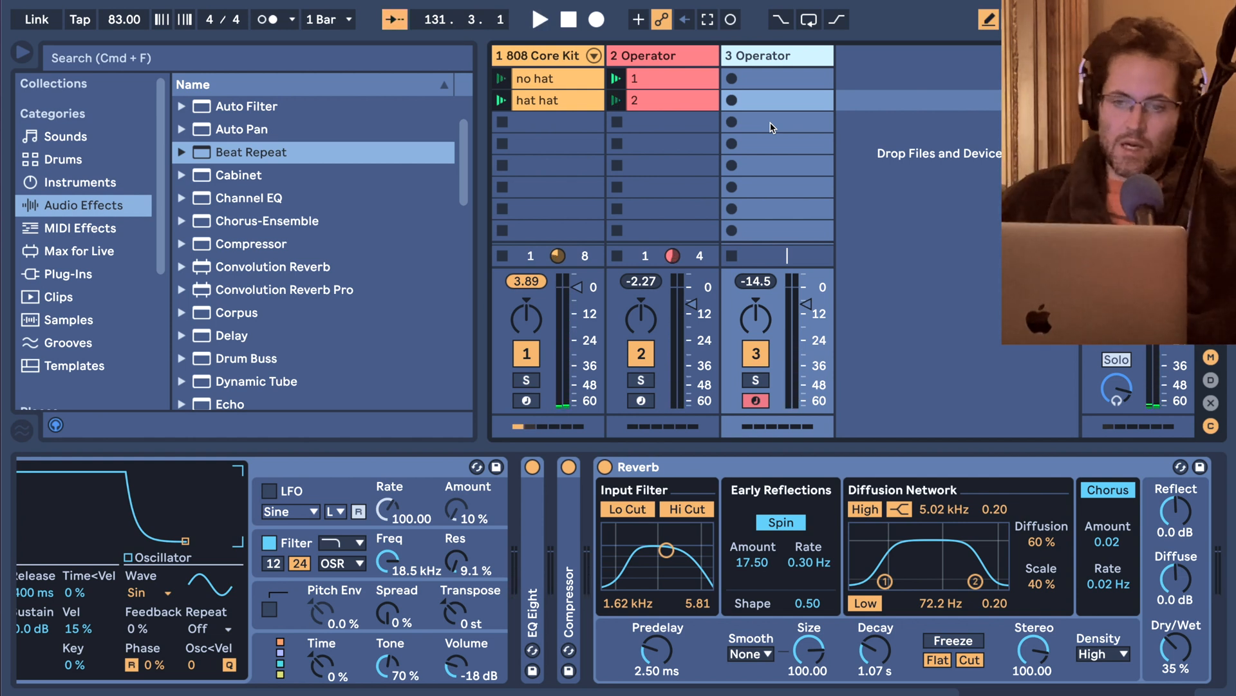
Examine the device chains of the second Operator and 808 Core Kit tracks, including the Hybrid Reverb's convolution IR categories.
click(680, 57)
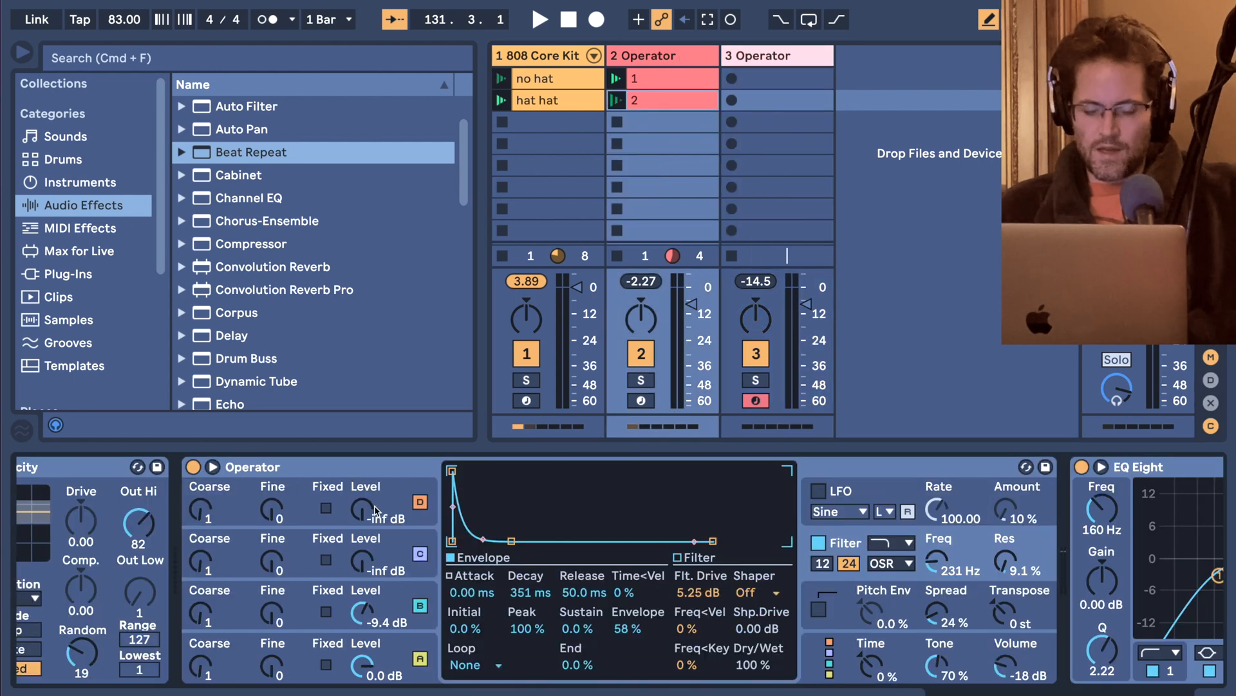
scroll(384, 634, left, 2)
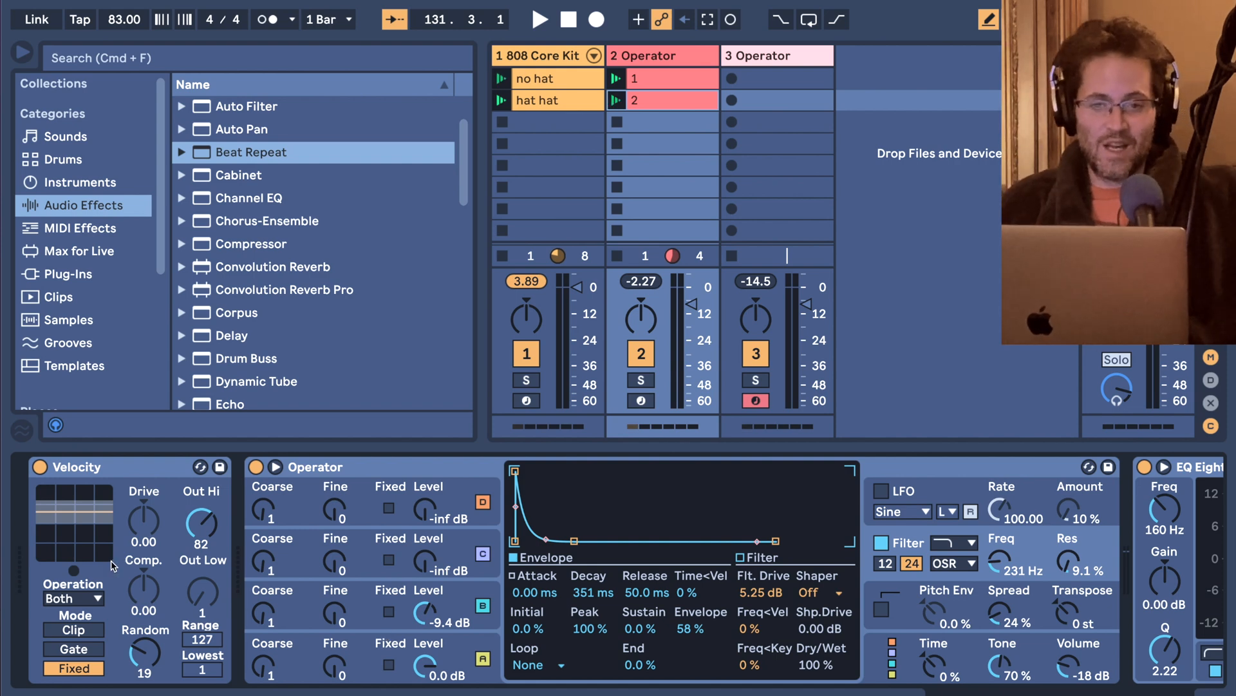
click(575, 57)
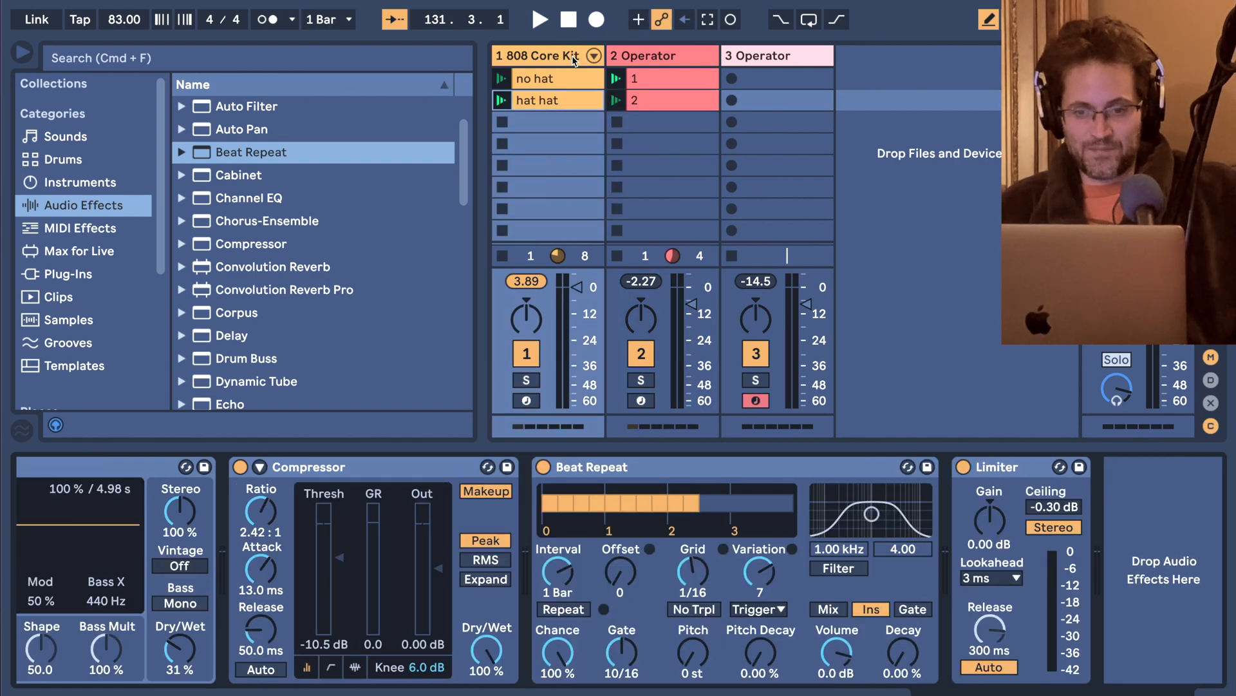
scroll(545, 538, left, 5)
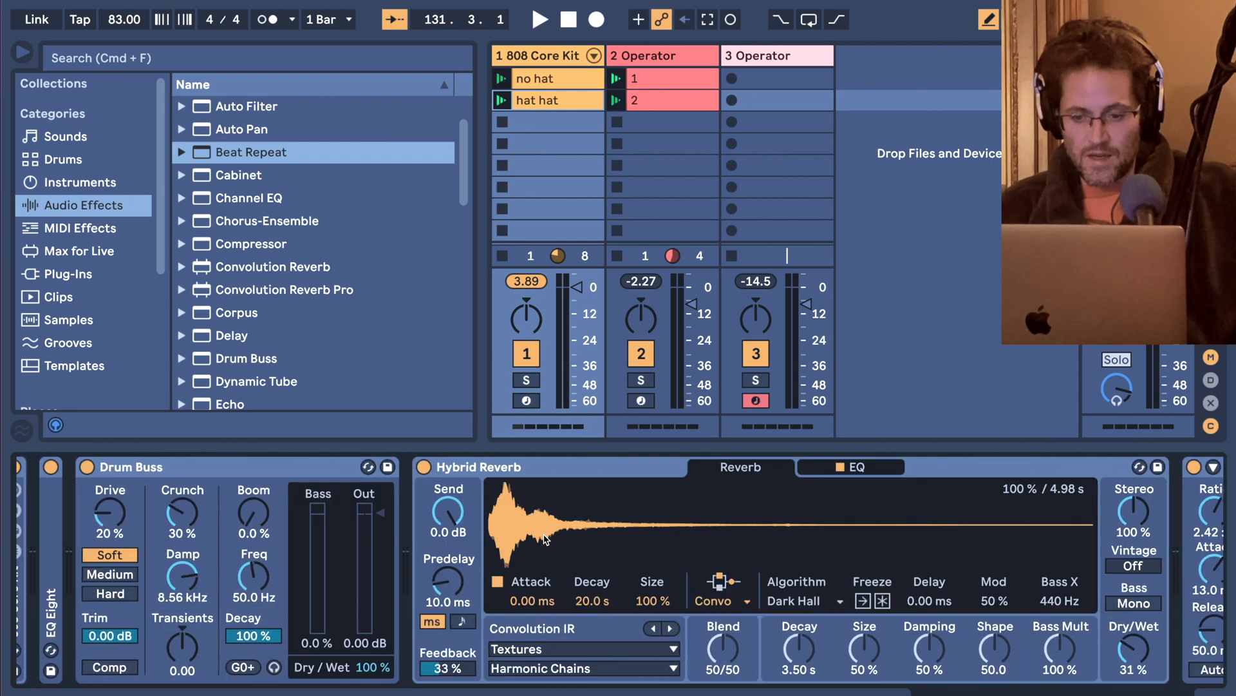
scroll(545, 537, right, 20)
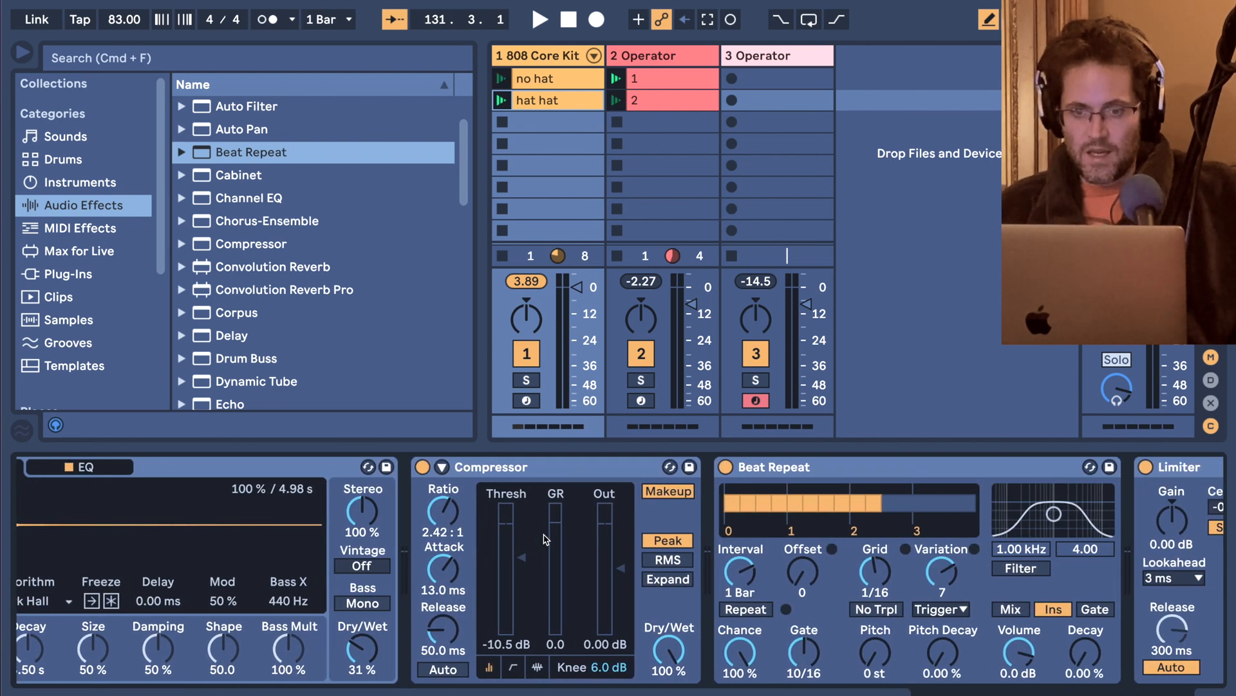
scroll(545, 538, left, 20)
scroll(545, 538, right, 3)
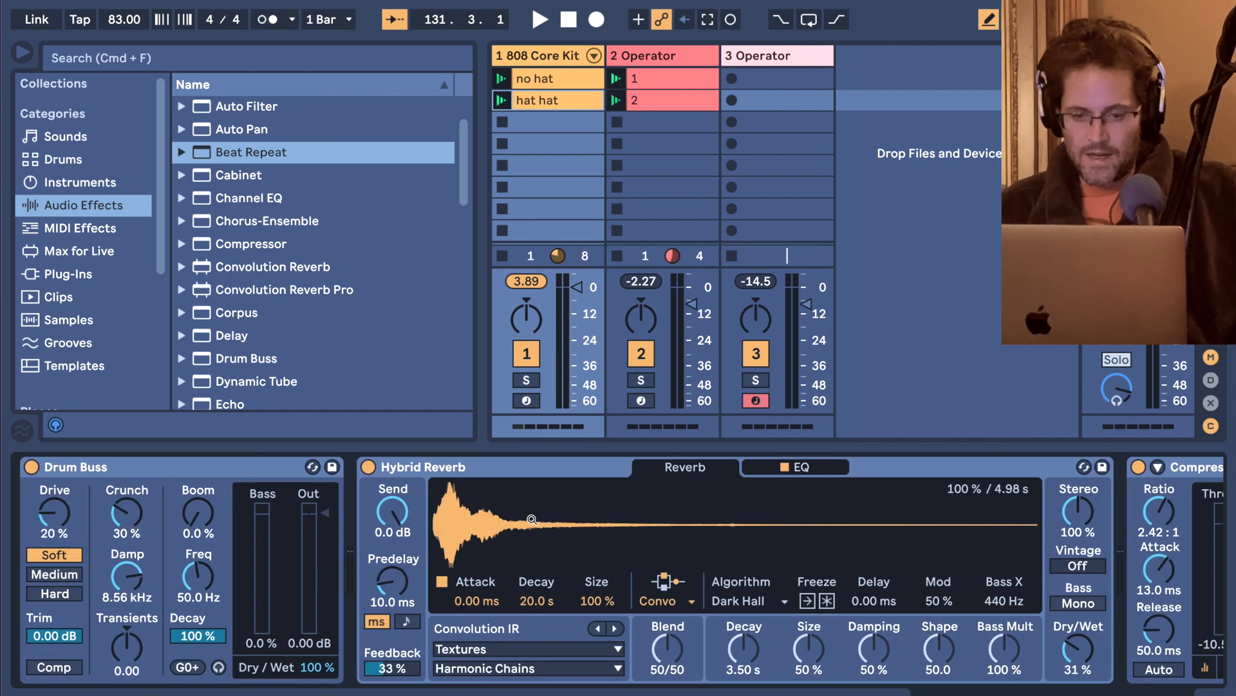
click(486, 464)
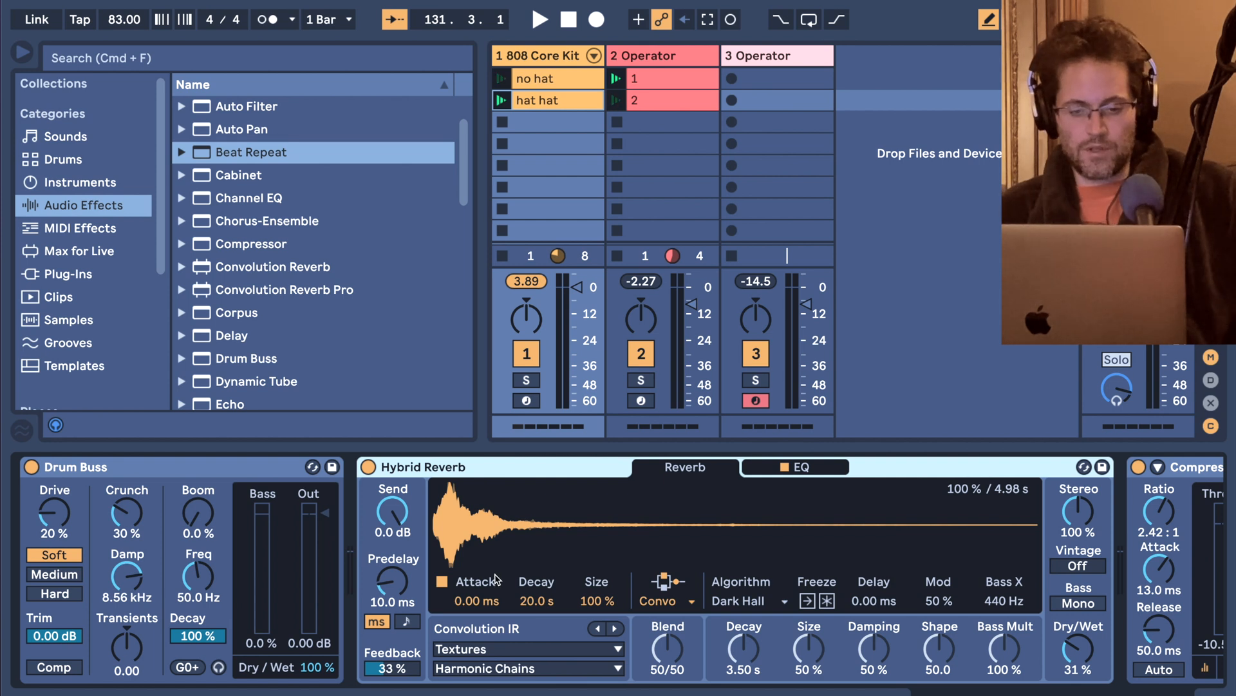
click(512, 657)
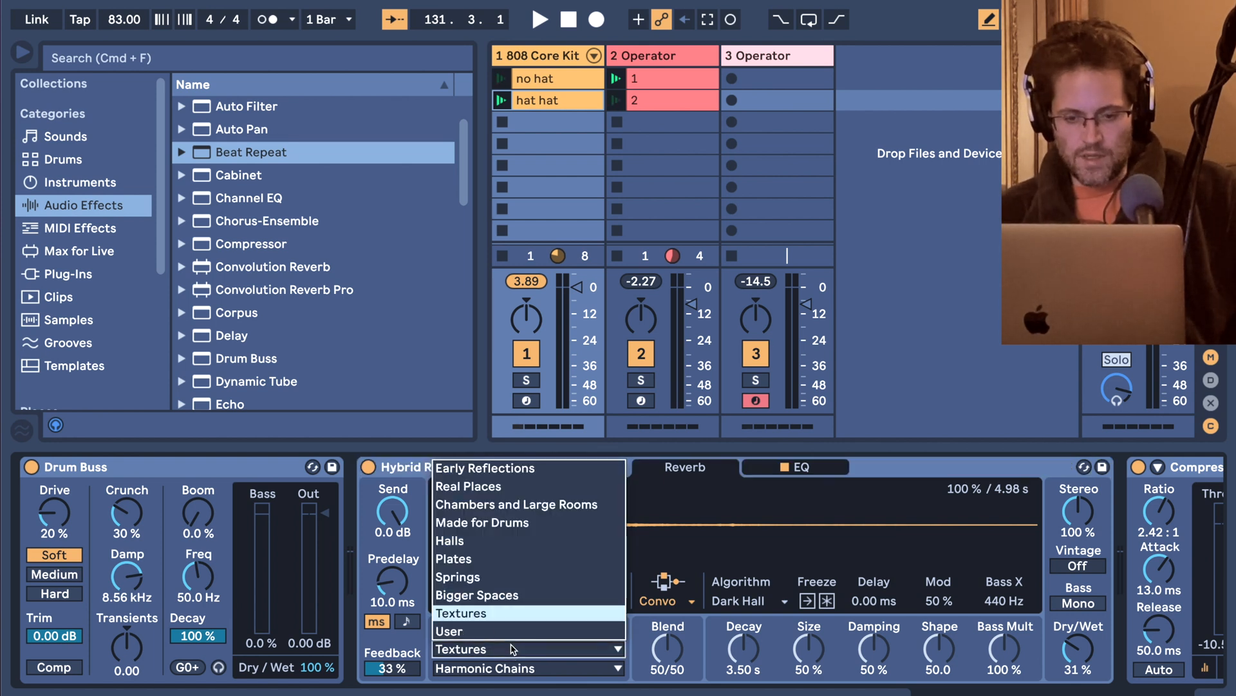
click(513, 649)
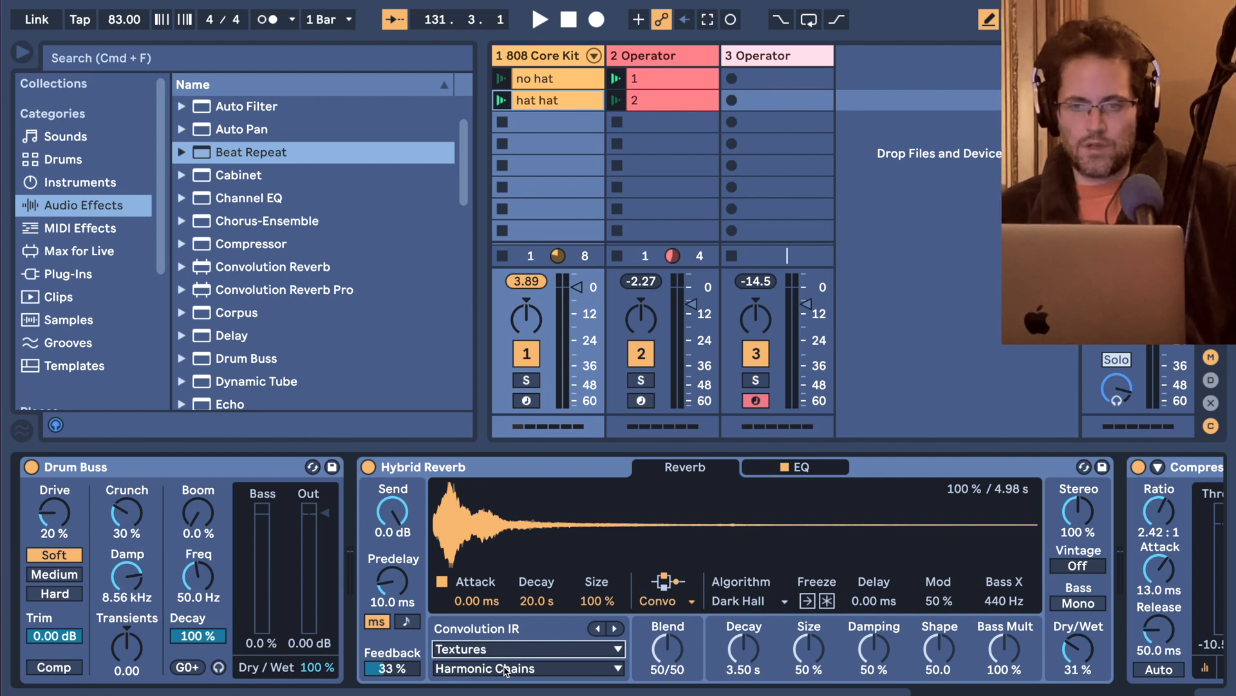
Delete the third track, the empty Operator track.
click(747, 63)
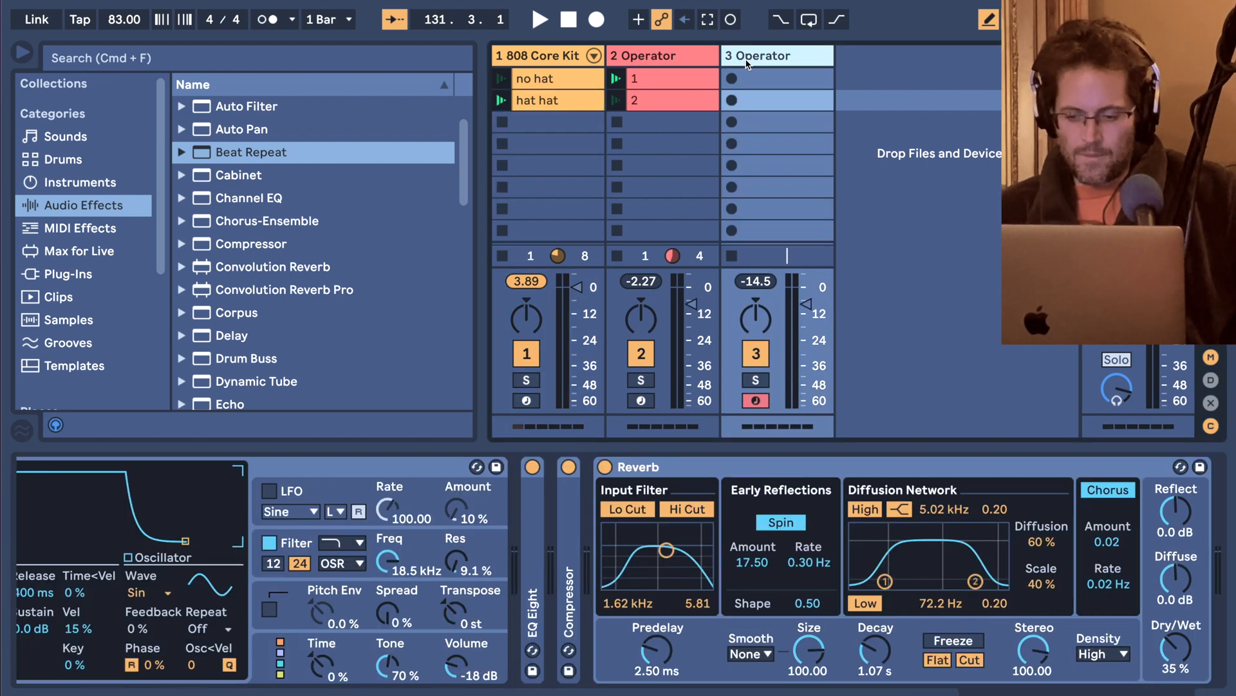
key(Delete)
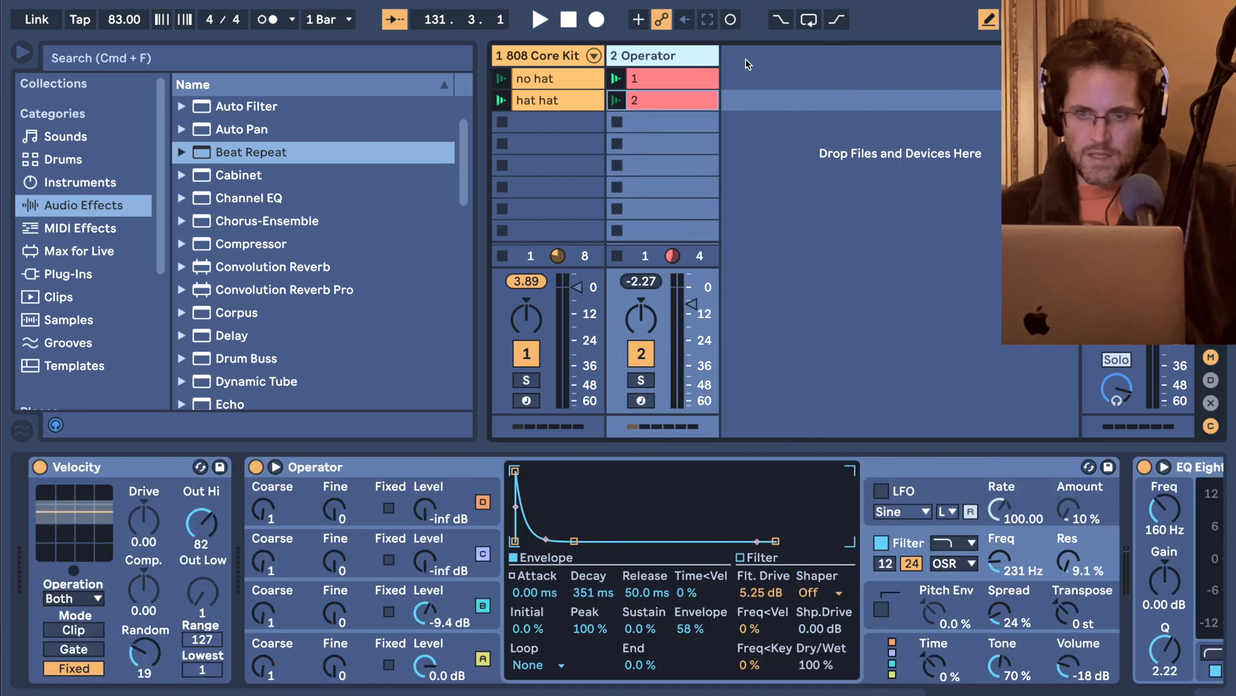
Turn off Draw Mode and lower the A#1 note at 1.2.2 in Operator clip 1 to G#1.
click(666, 80)
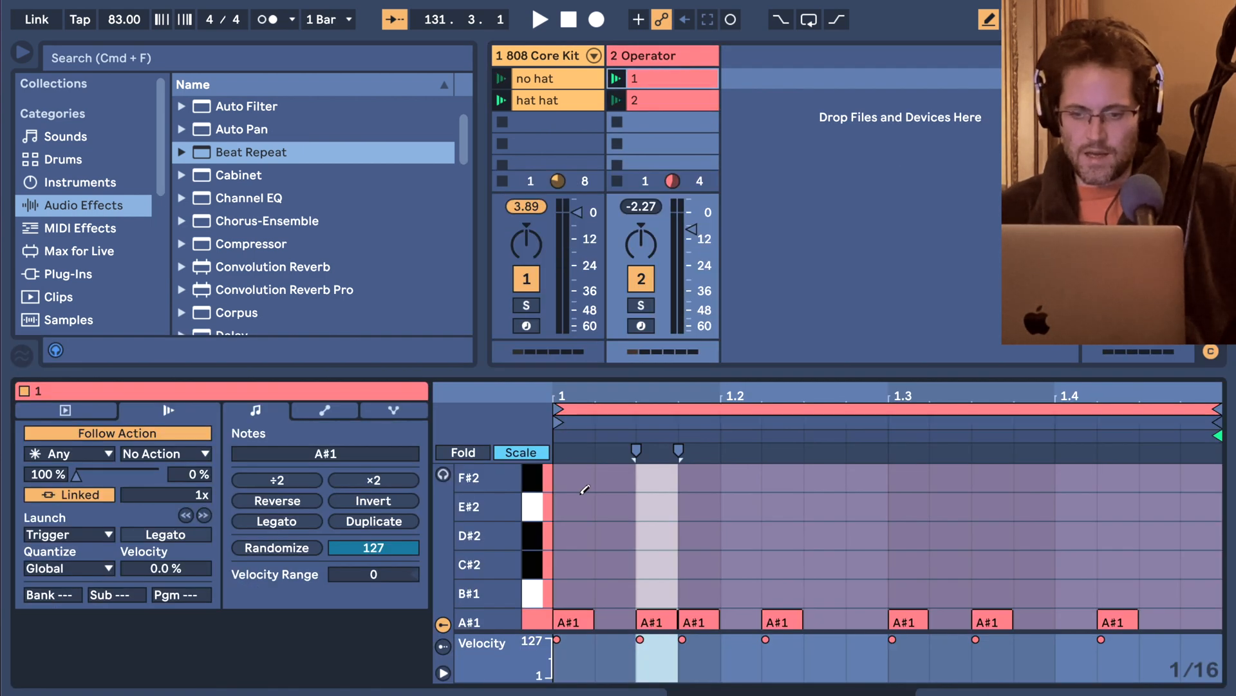
scroll(574, 519, down, 2)
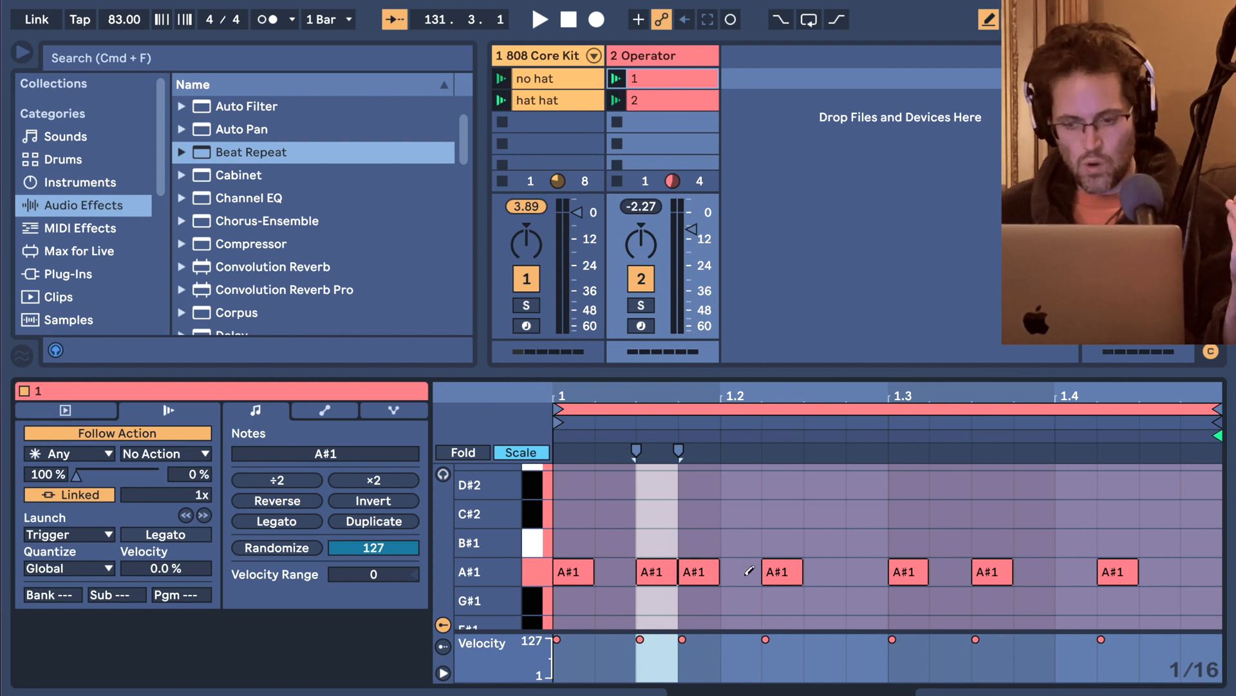
key(b)
click(784, 571)
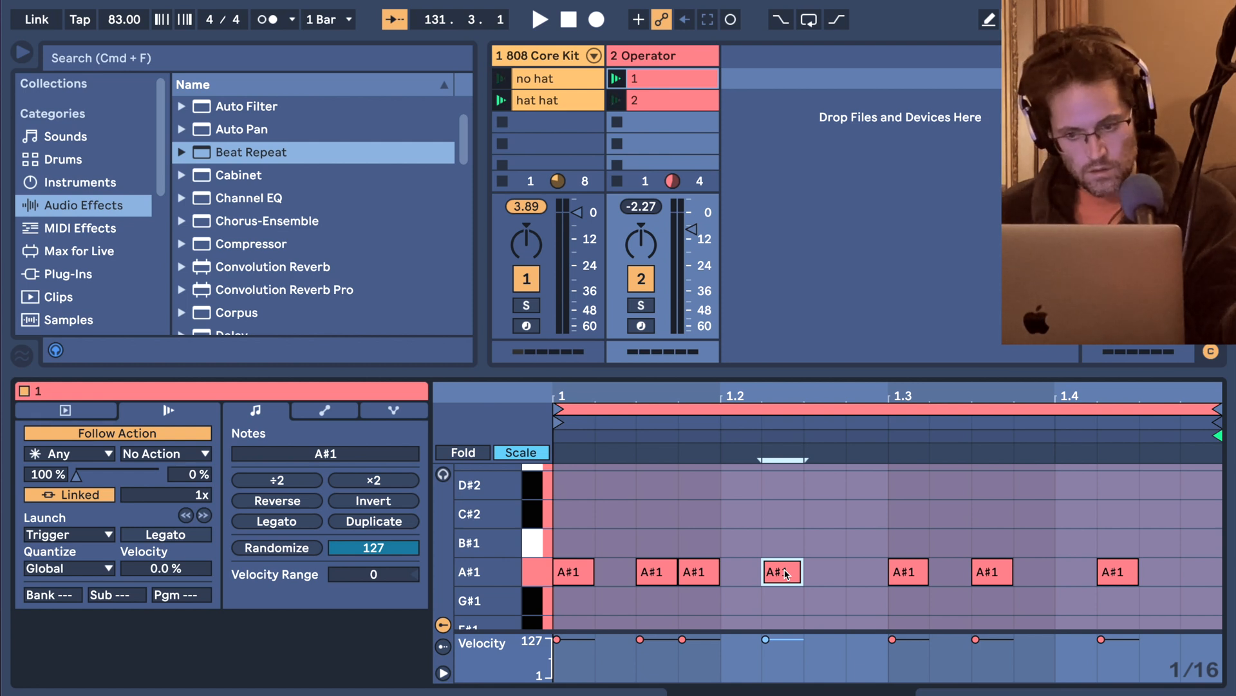
key(Down)
Play Operator clips 2 and 1 in turn to compare the two bass patterns.
click(618, 103)
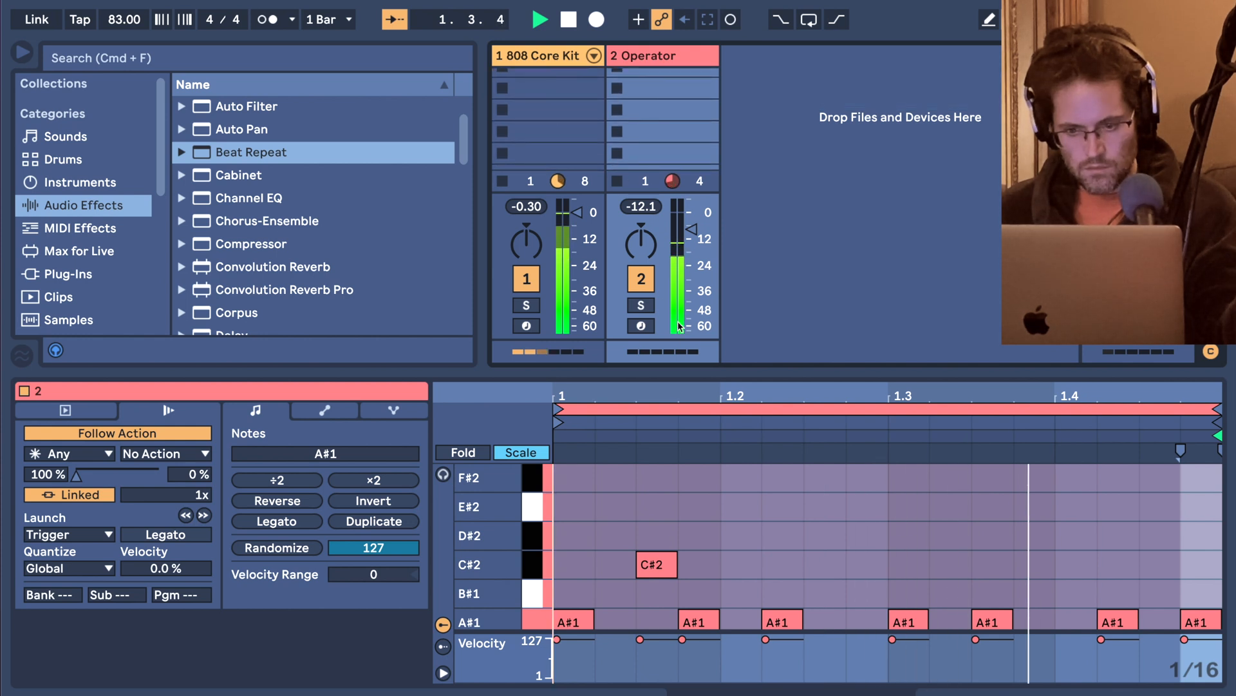
scroll(700, 472, down, 2)
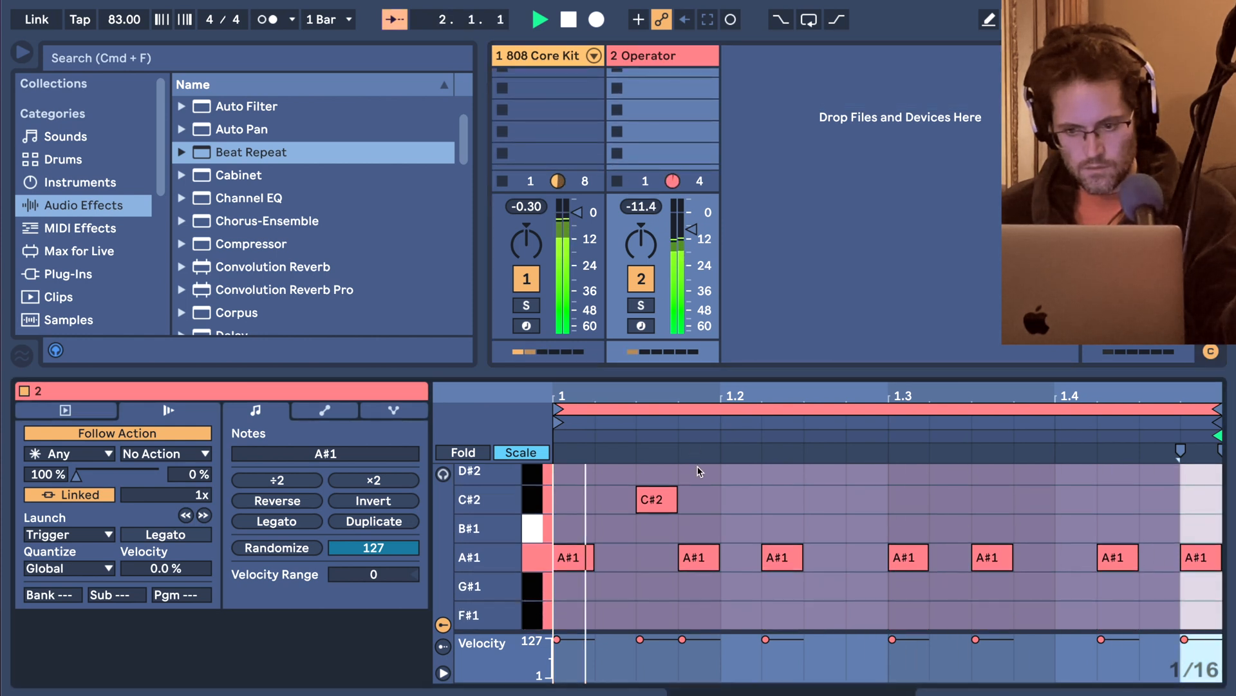
scroll(653, 110, up, 3)
click(653, 106)
click(618, 79)
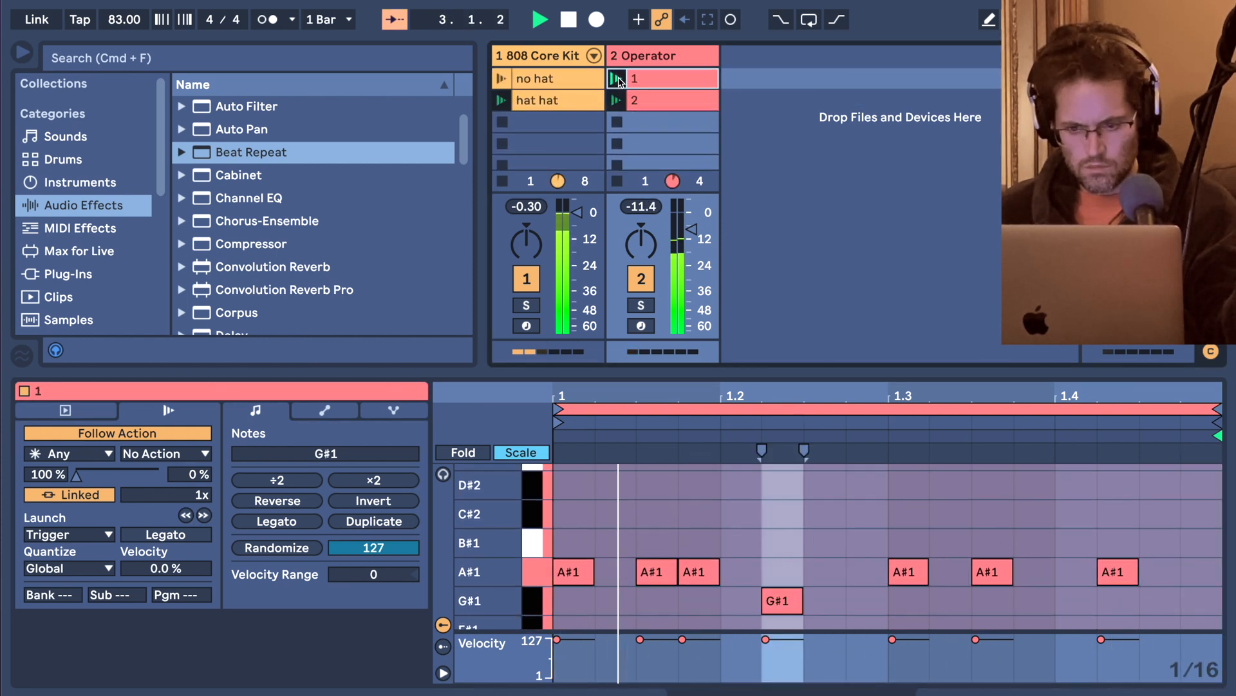
Stop the clips playing on the Operator and 808 Core Kit tracks.
click(617, 181)
click(616, 180)
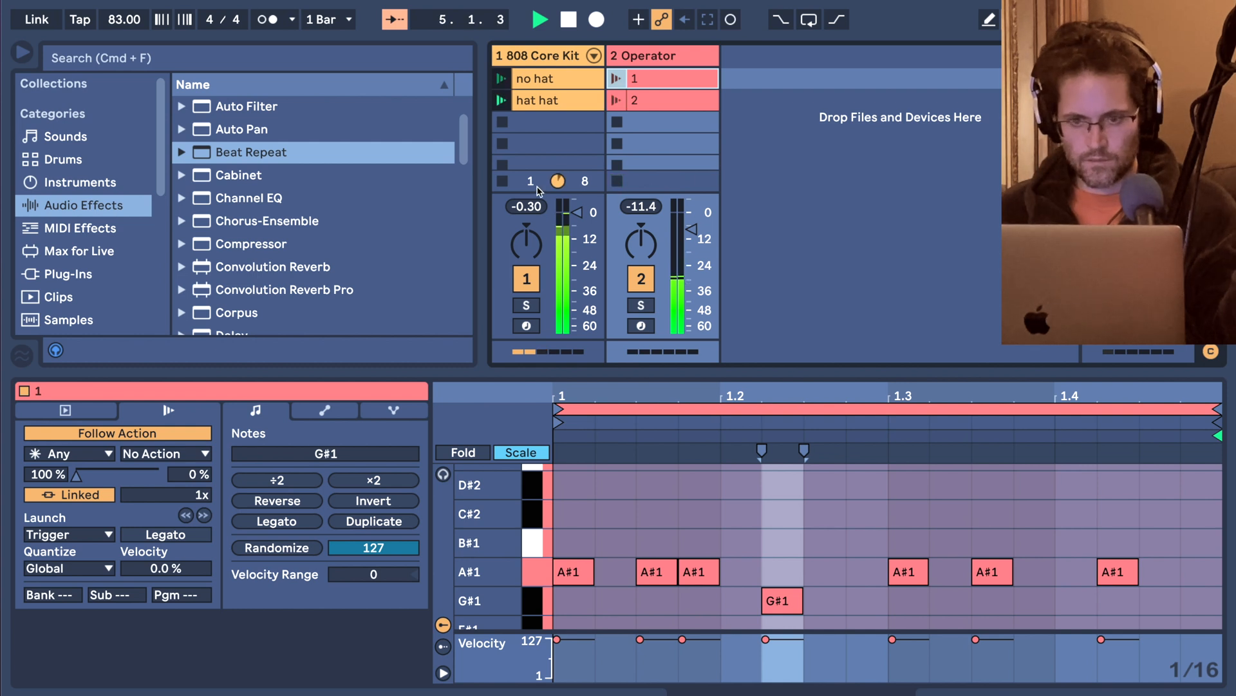
click(505, 183)
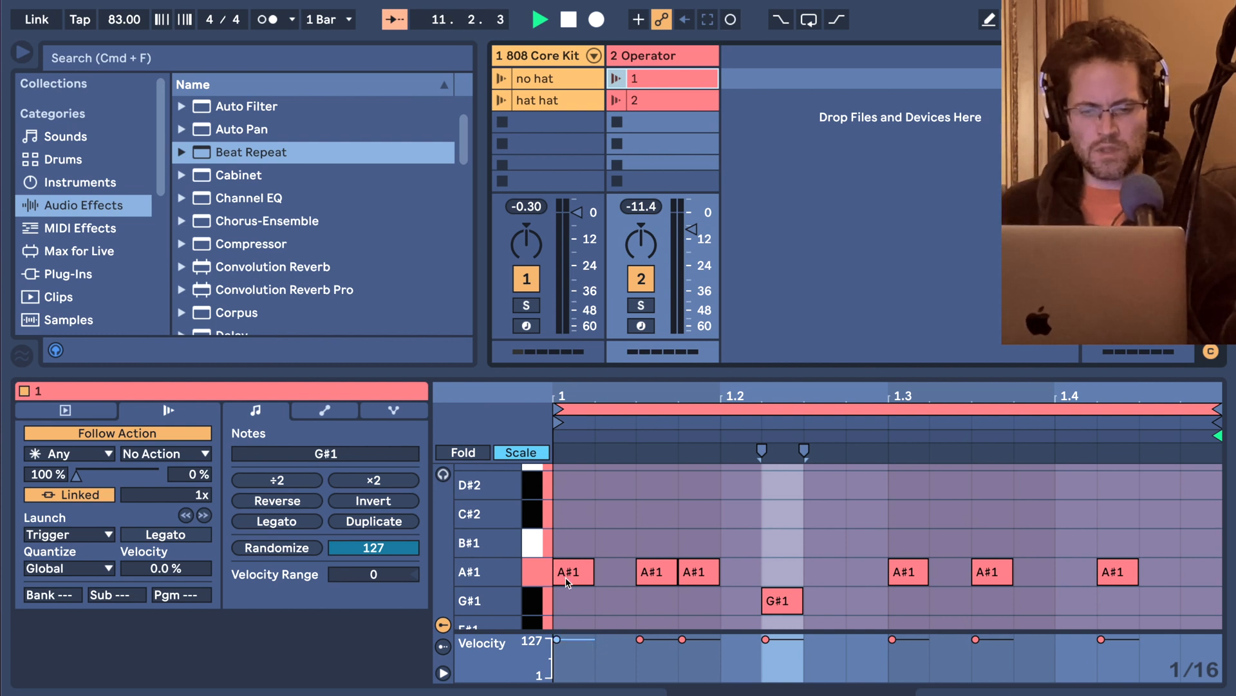
Raise the G#1 note at 1.2.2 in Operator clip 1 back to A#1.
click(791, 596)
key(Up)
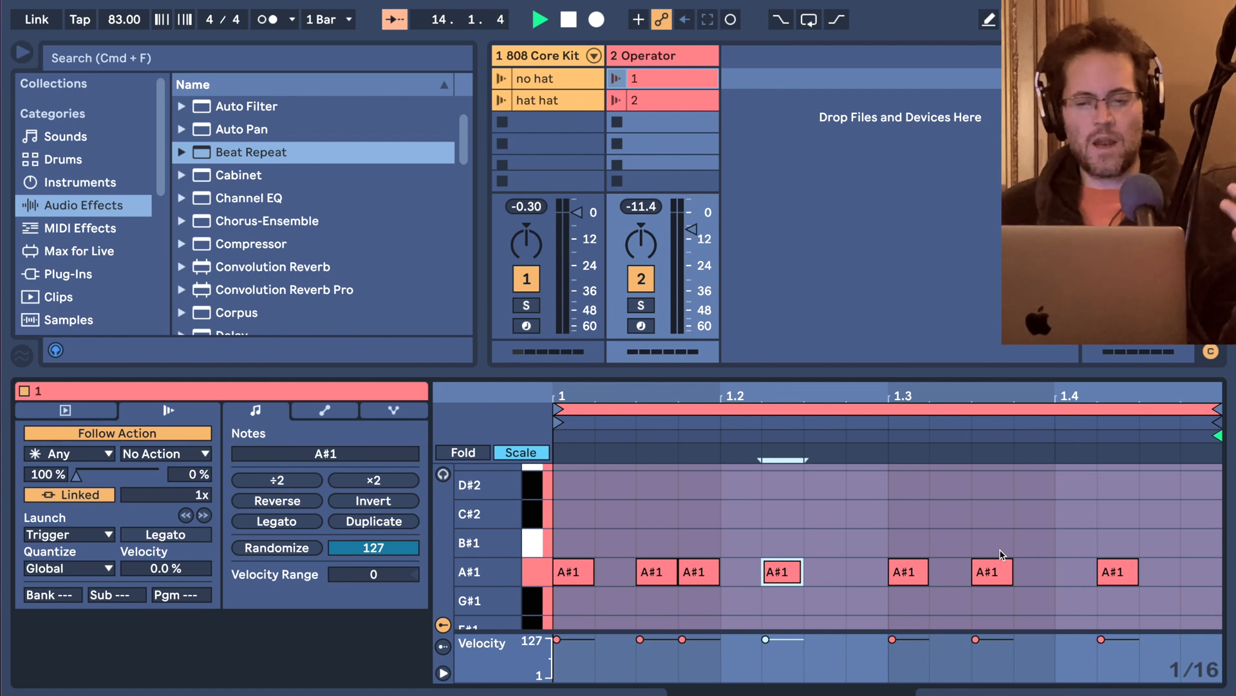
Try the A#1 note at 1.3.3 in Operator clip 1 at E#1, and return it to A#1.
click(996, 576)
key(Down)
key(Down)
key(Down)
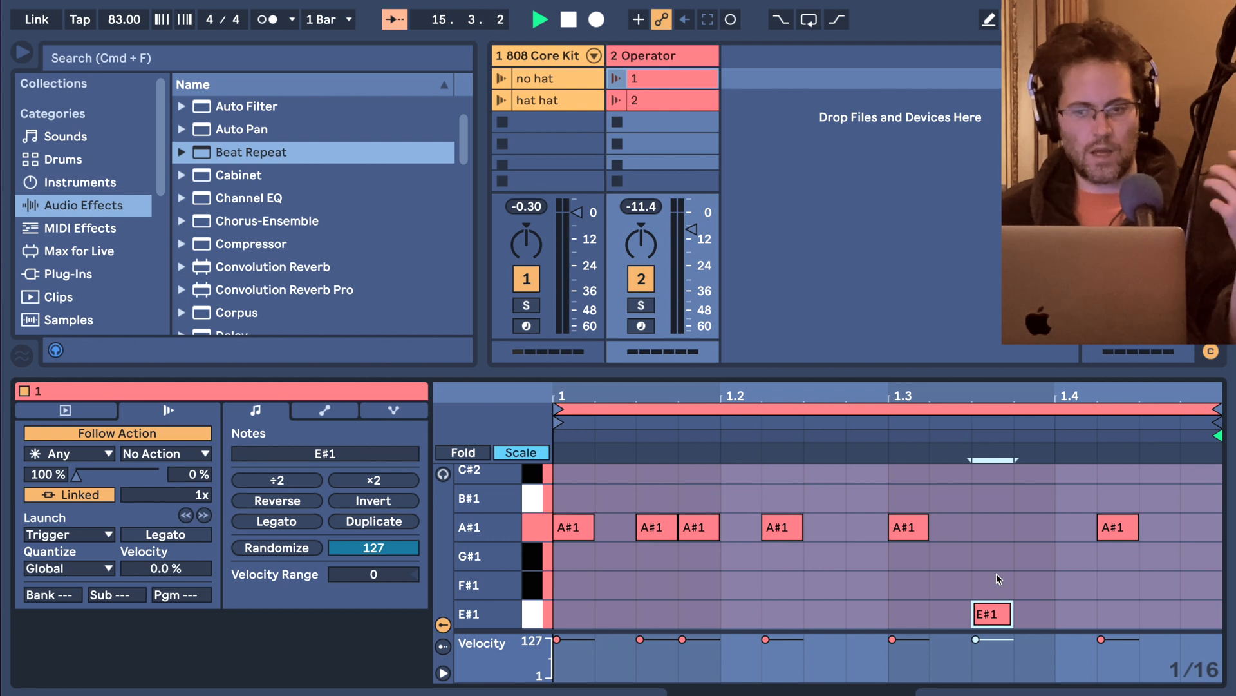
key(Up)
key(Up)
key(Up)
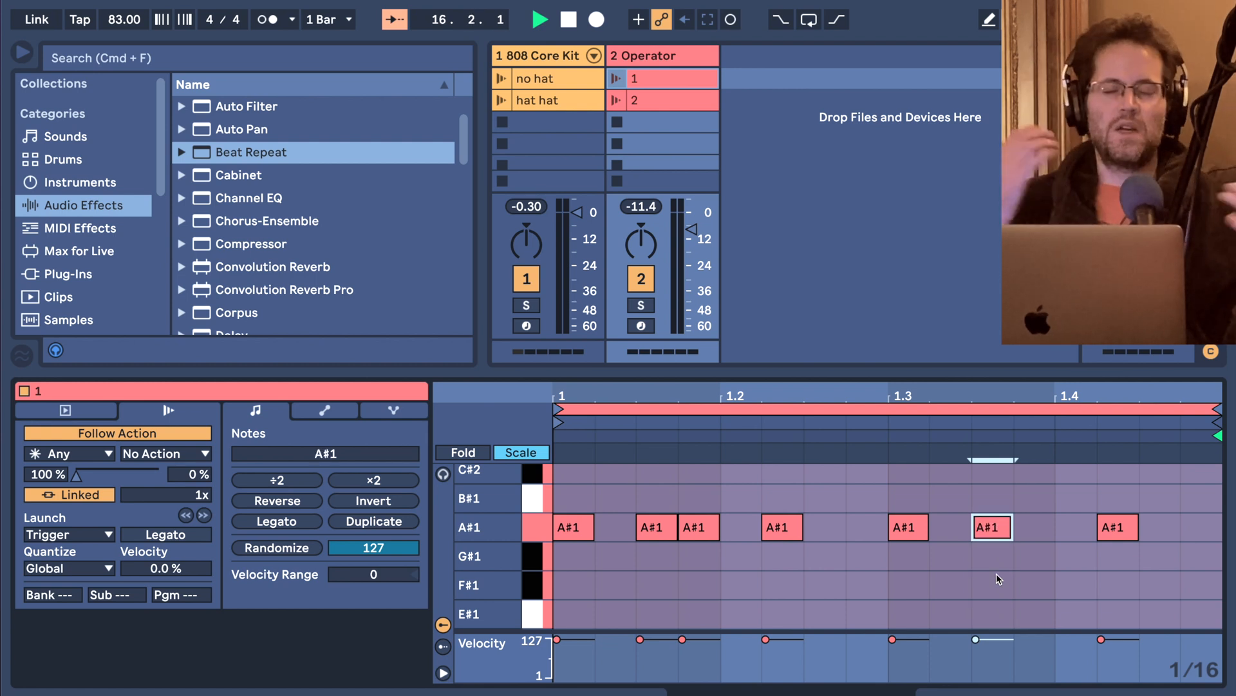
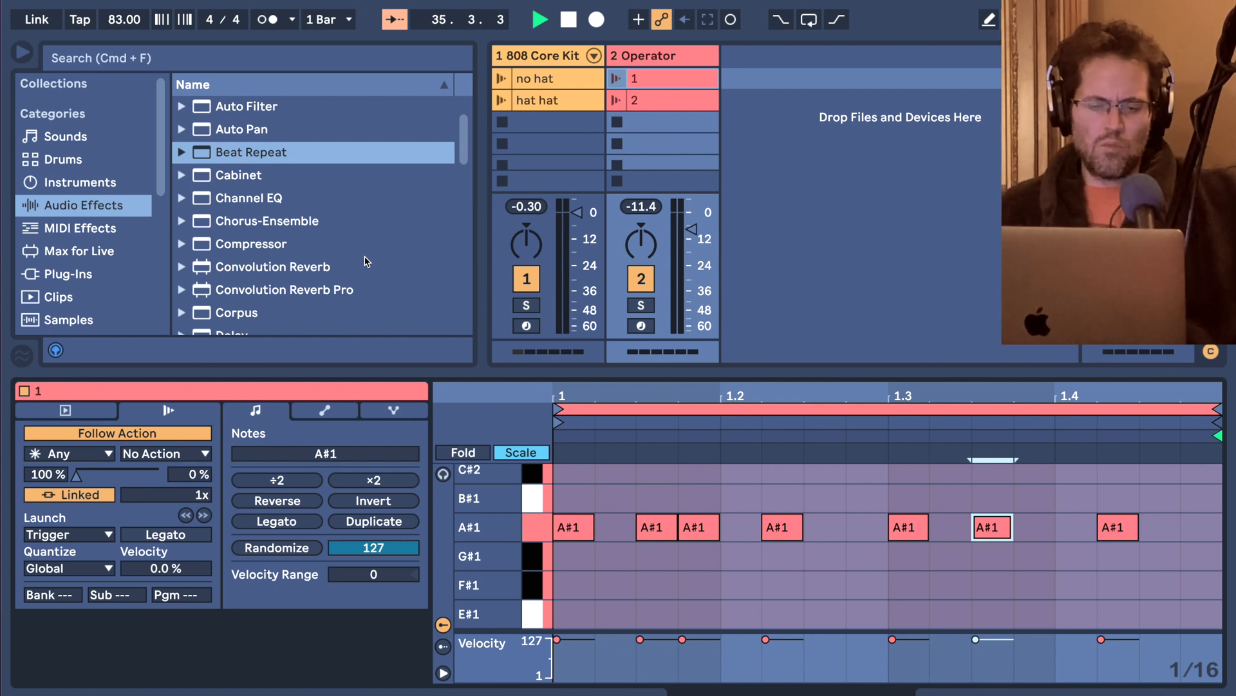
Try shaping an automation curve for Operator's Fe Amount in clip 1's envelope, and undo the drawn breakpoints.
click(324, 410)
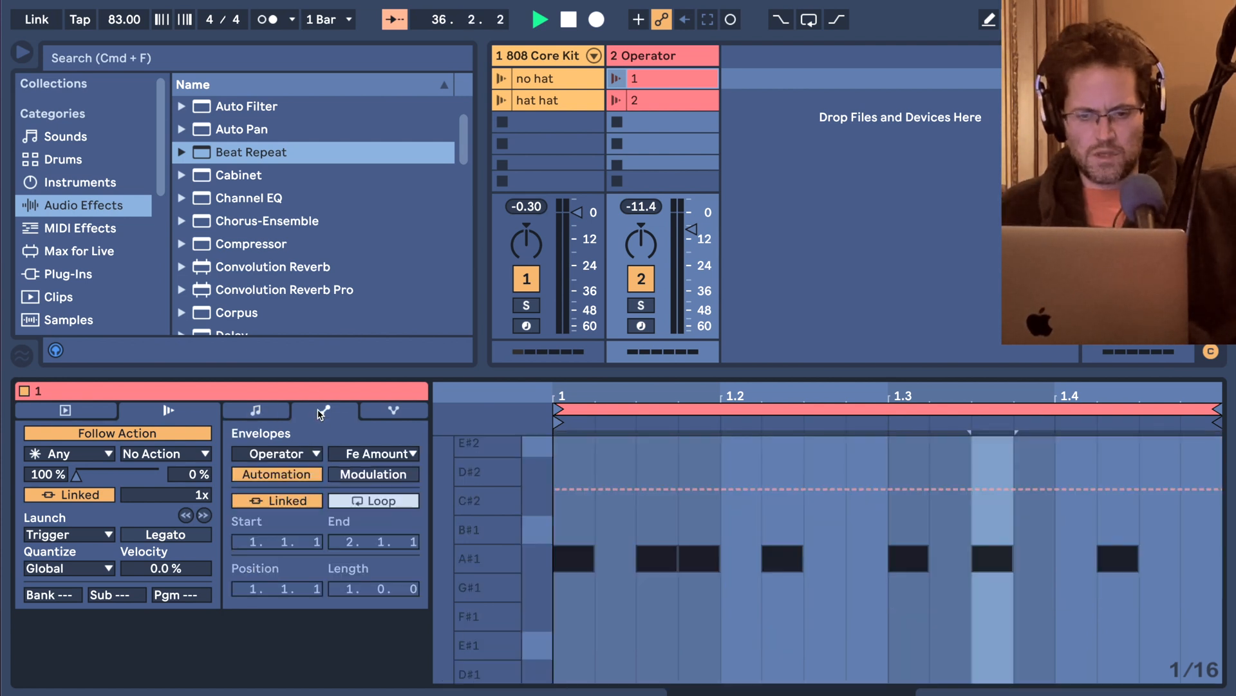
click(649, 490)
drag(631, 489, 594, 681)
mouse_move(752, 490)
mouse_down()
mouse_move(752, 680)
mouse_move(792, 438)
mouse_up()
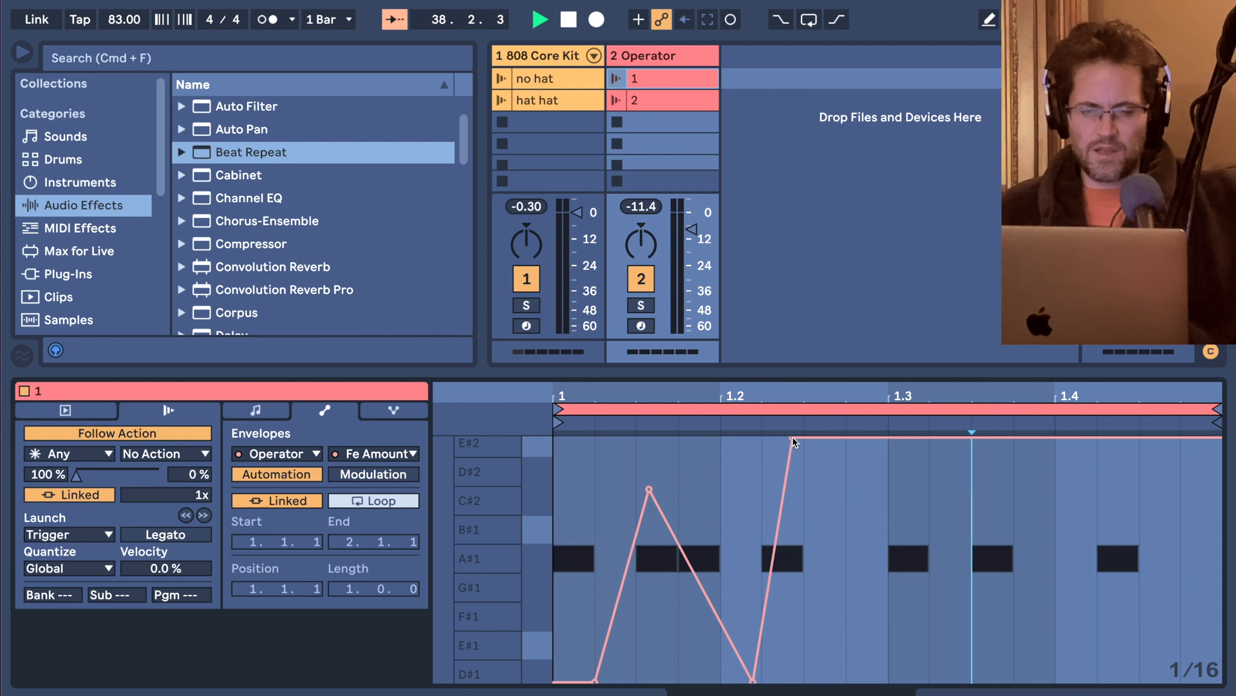
key(super+z)
key(super+z)
key(super+z)
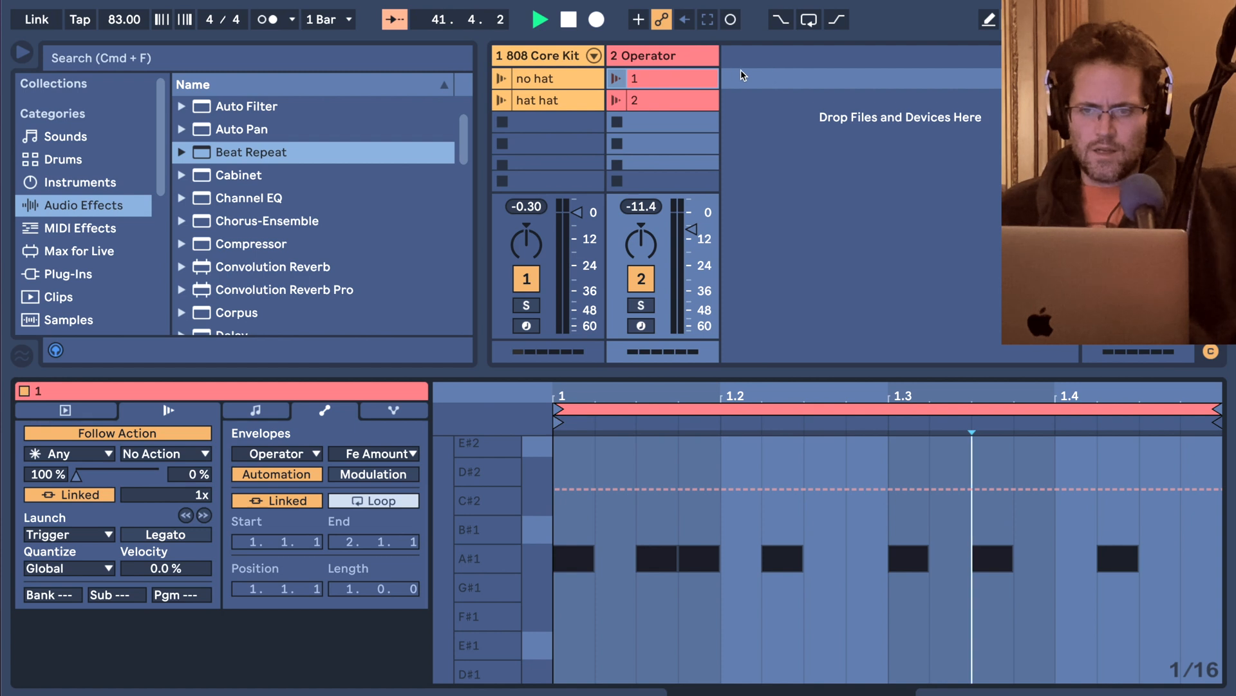
Launch the first scene so the 808 Core Kit and Operator clips play together.
click(697, 62)
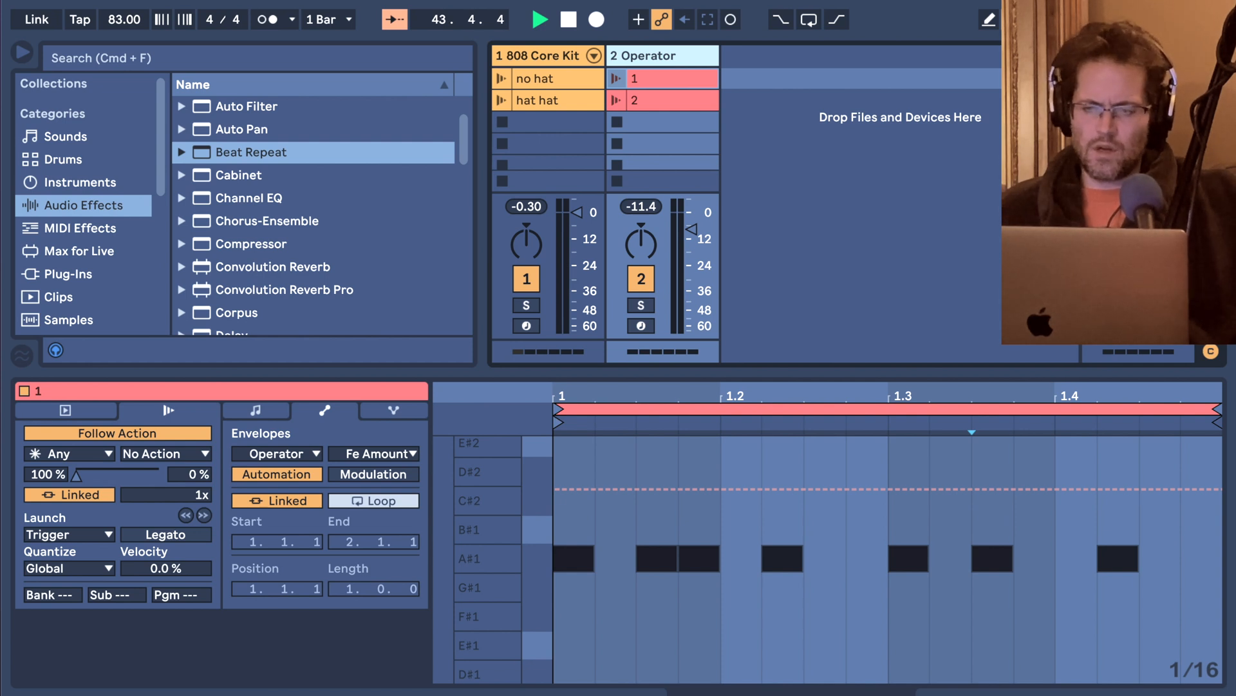
click(1092, 78)
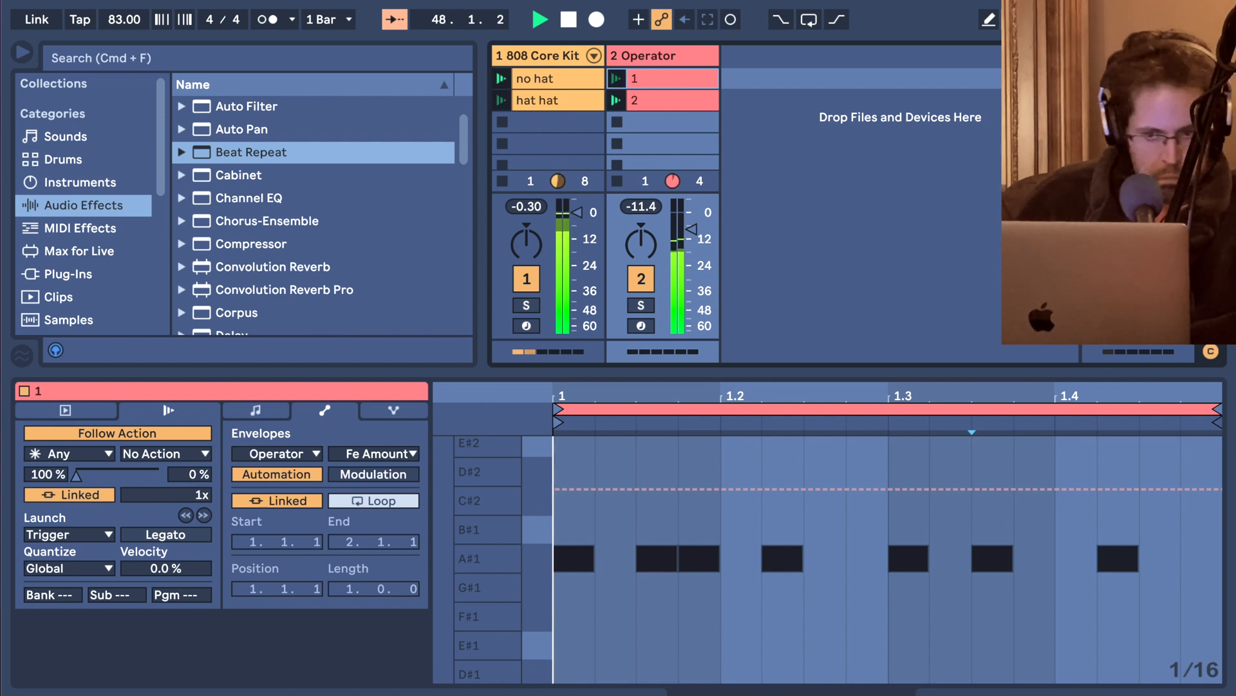
Add an audio track beside the Operator track and set its input source to Resampling.
key(super+t)
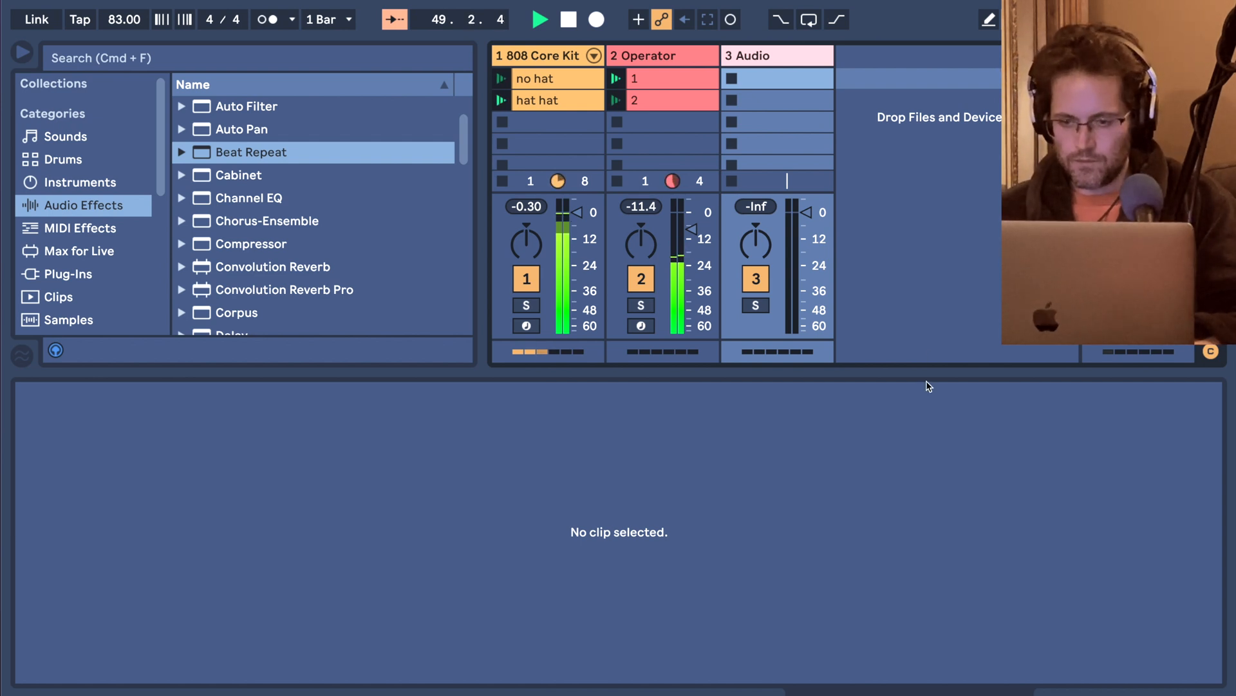
drag(916, 373, 918, 457)
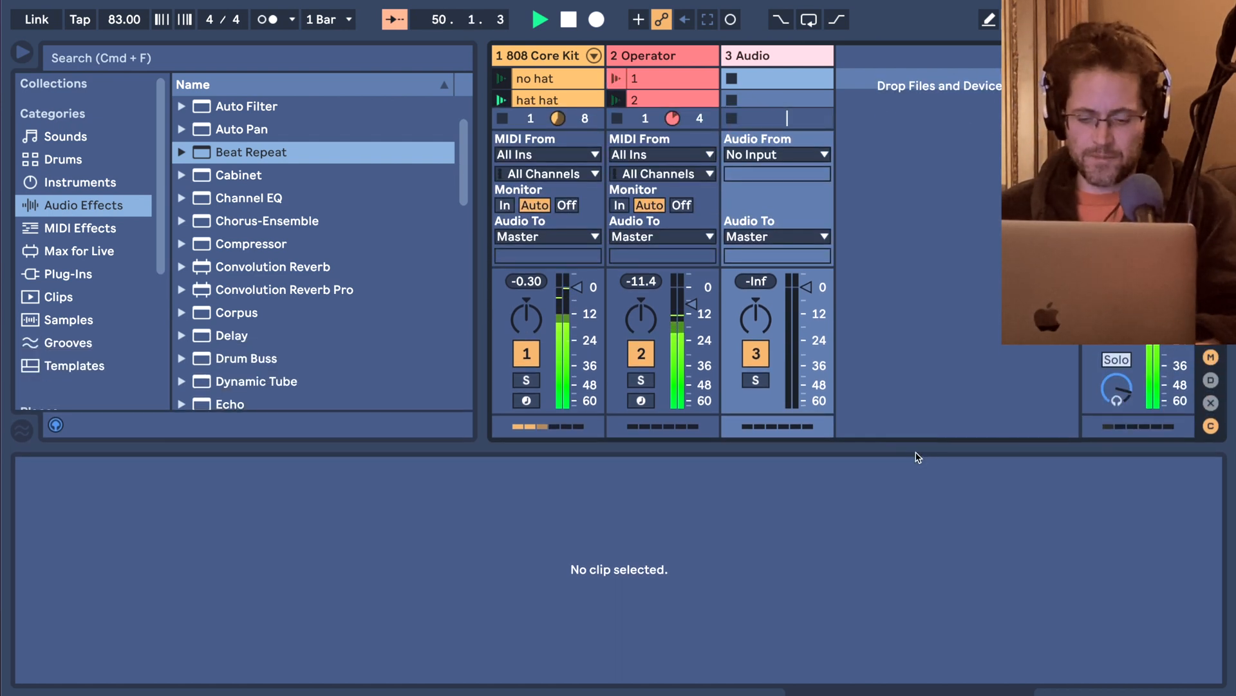
click(731, 156)
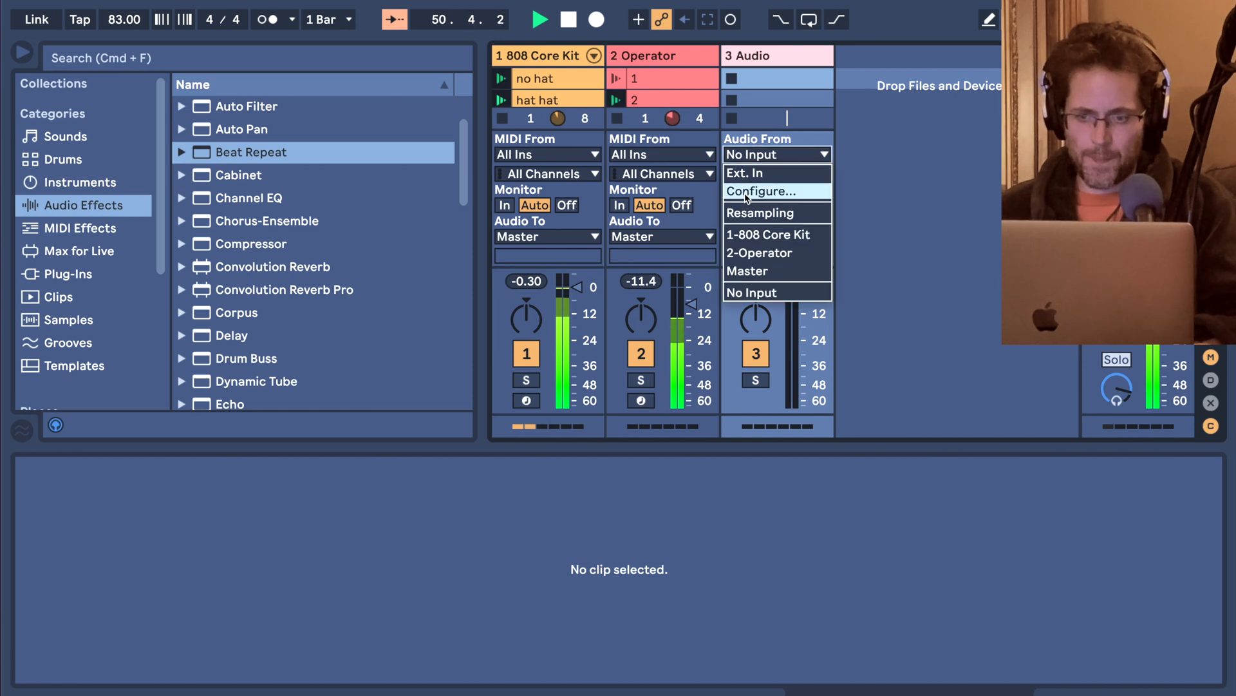
click(748, 215)
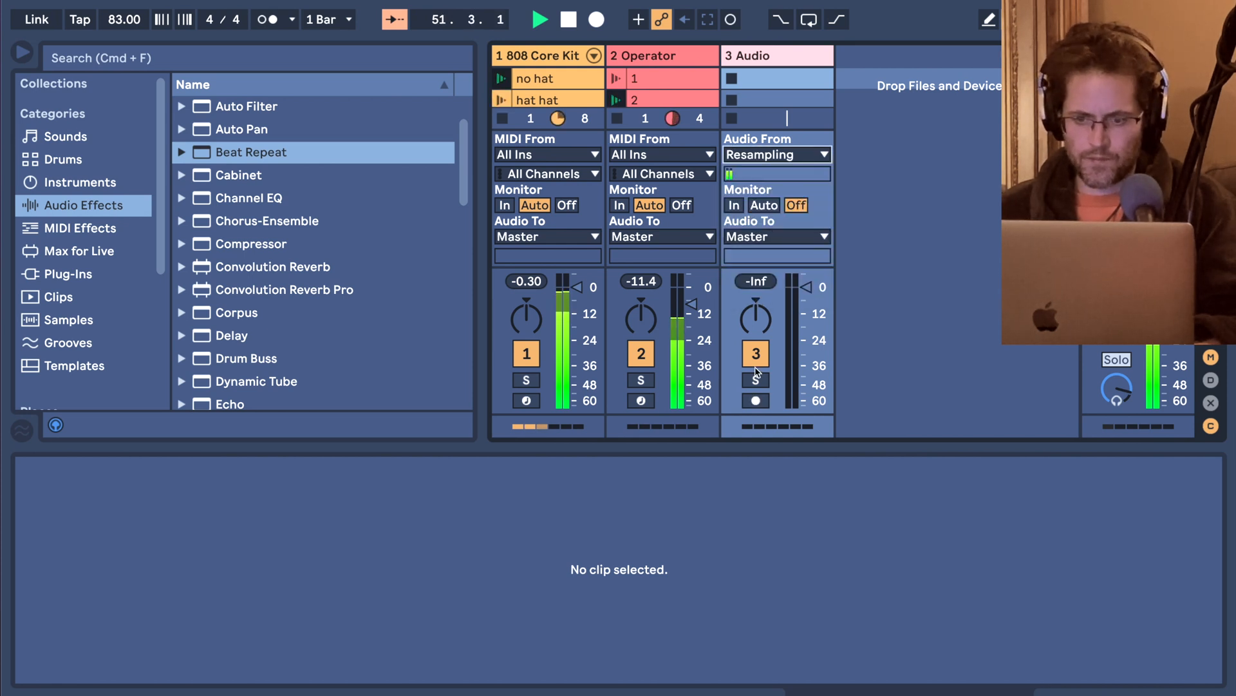
Arm the audio track and start recording the mix into its first clip slot.
click(757, 401)
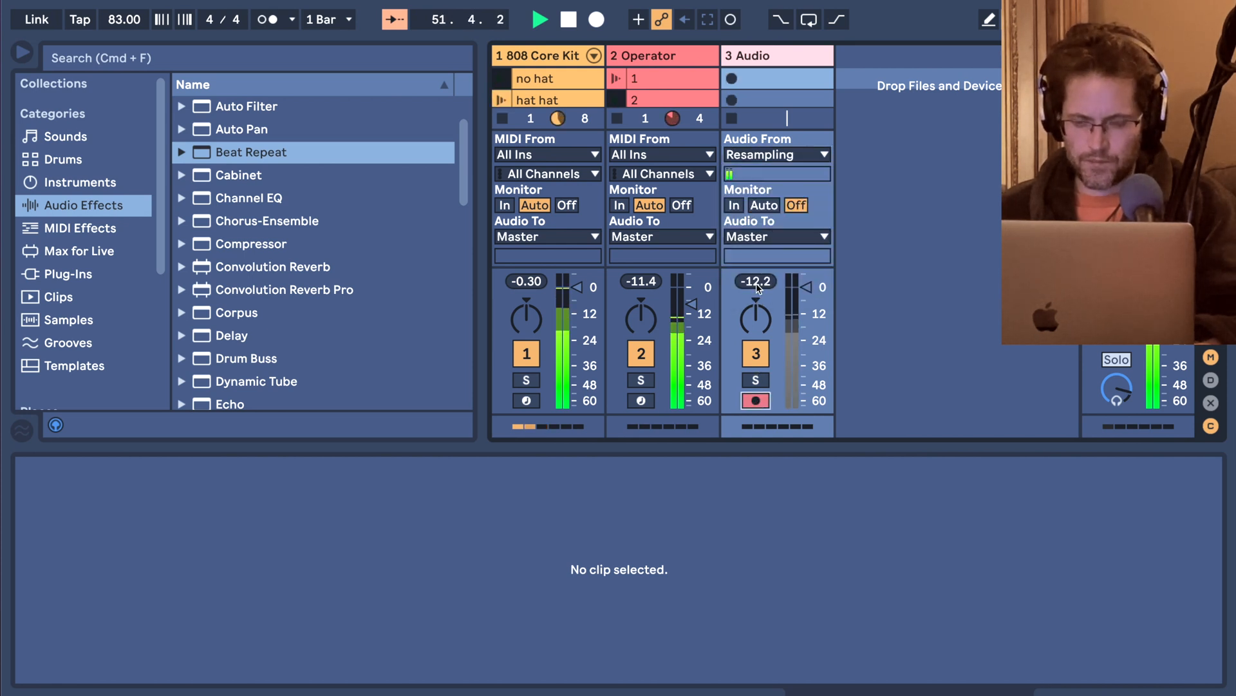
click(733, 79)
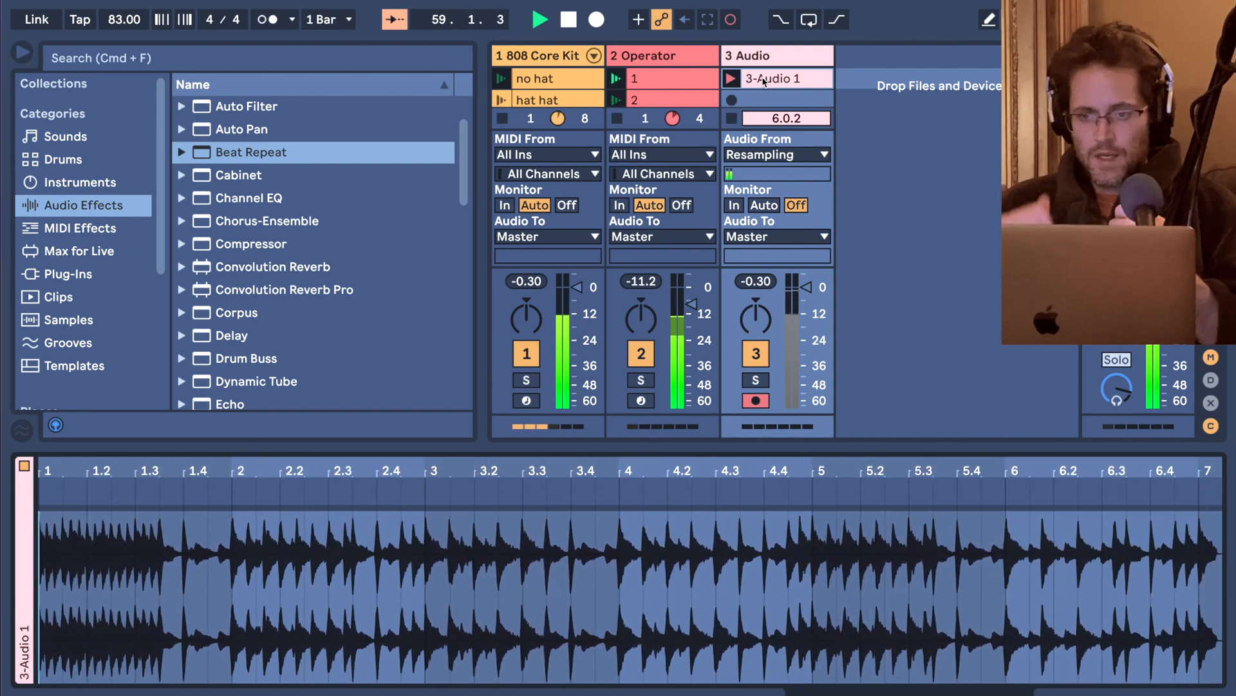
Collapse EQ Eight and Compressor on the Operator track and insert Beat Repeat before the Limiter.
click(652, 60)
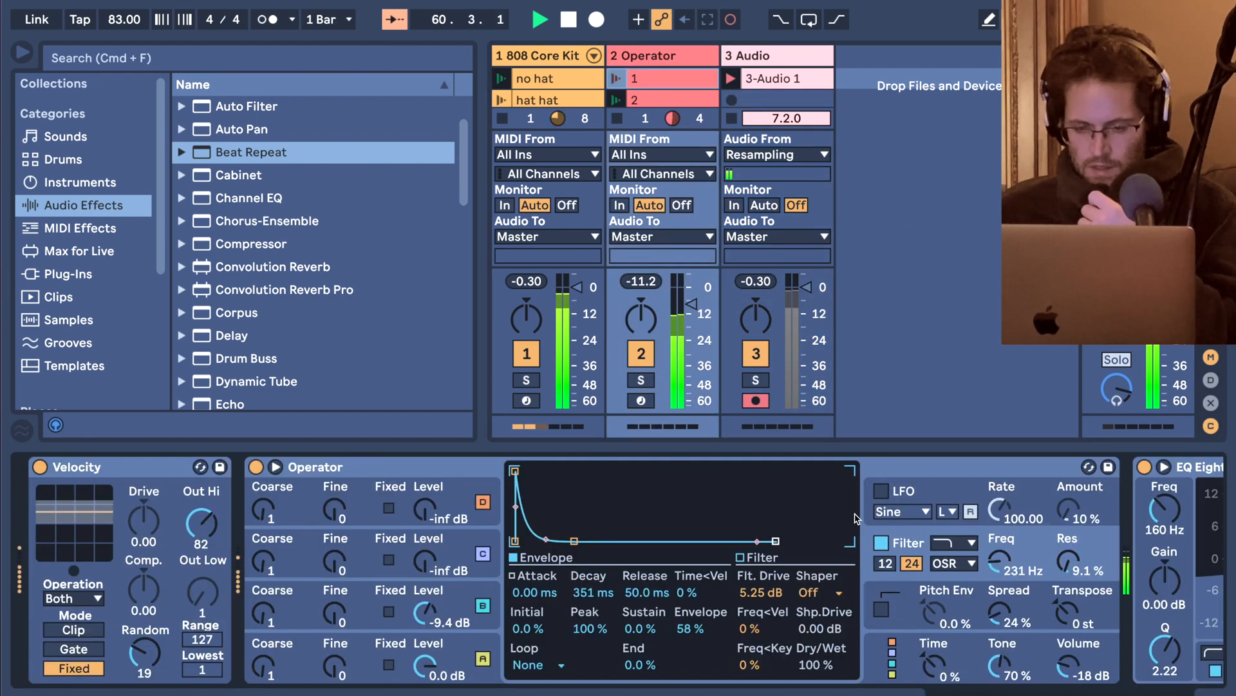
scroll(857, 519, right, 15)
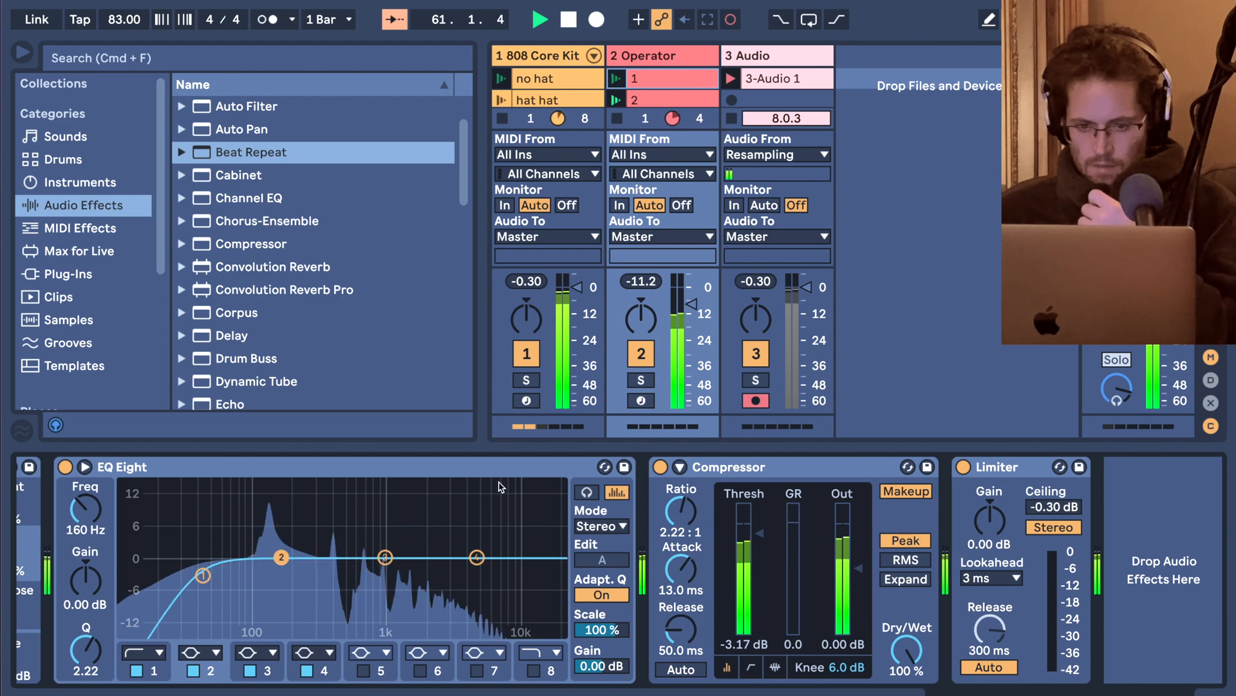
double_click(500, 471)
double_click(248, 469)
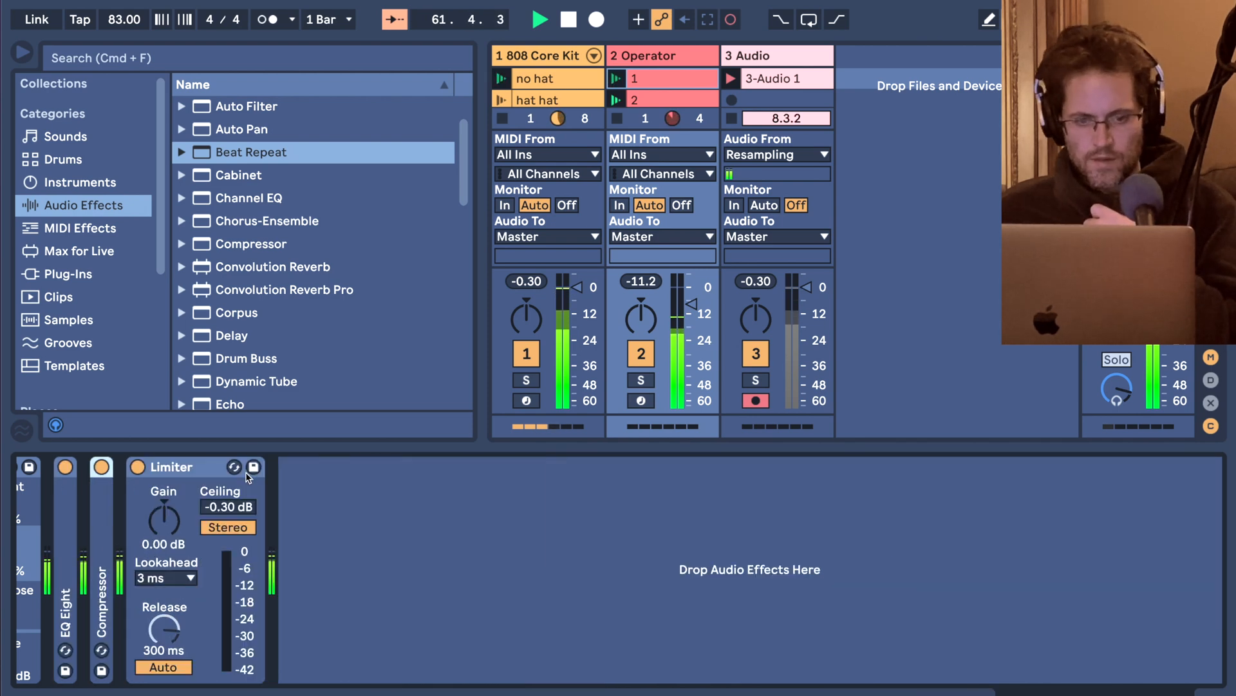
scroll(262, 233, down, 3)
scroll(262, 233, up, 3)
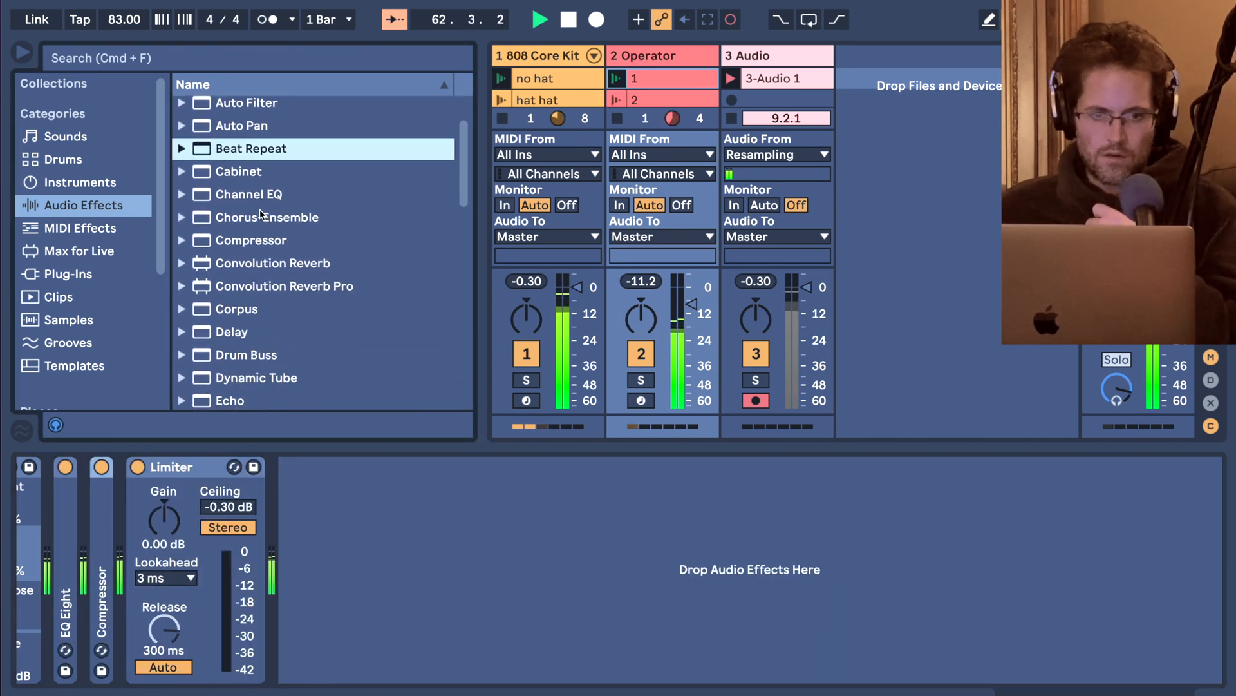
drag(245, 155, 123, 483)
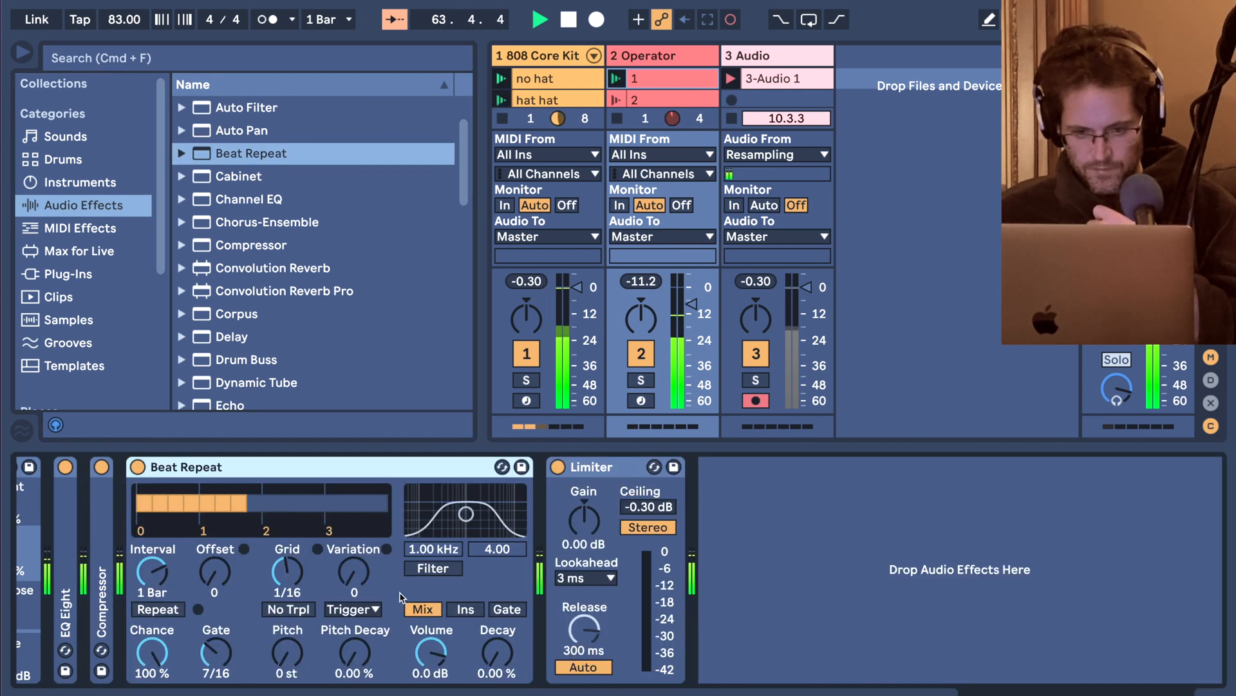
Set the Operator track's Beat Repeat to Ins mode, variation 8, gate 4/16 and chance 69.8%, and briefly switch Repeat on and off.
click(475, 614)
drag(217, 656, 217, 650)
drag(354, 572, 354, 558)
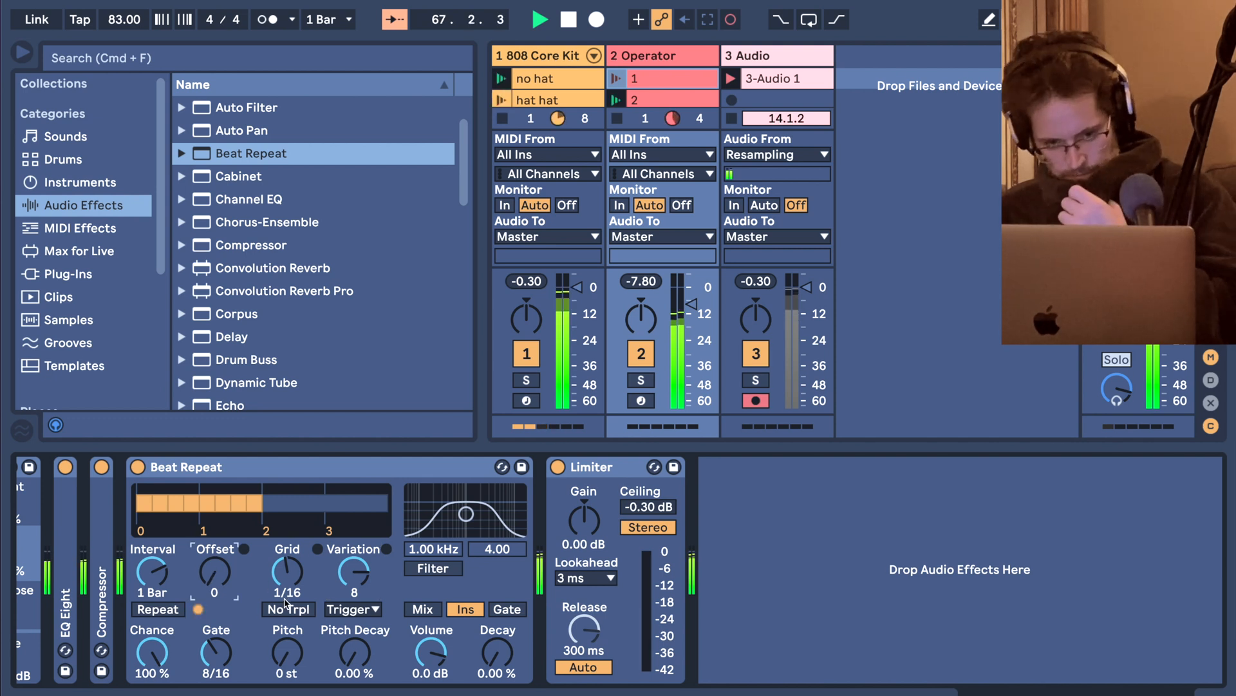
drag(215, 653, 144, 665)
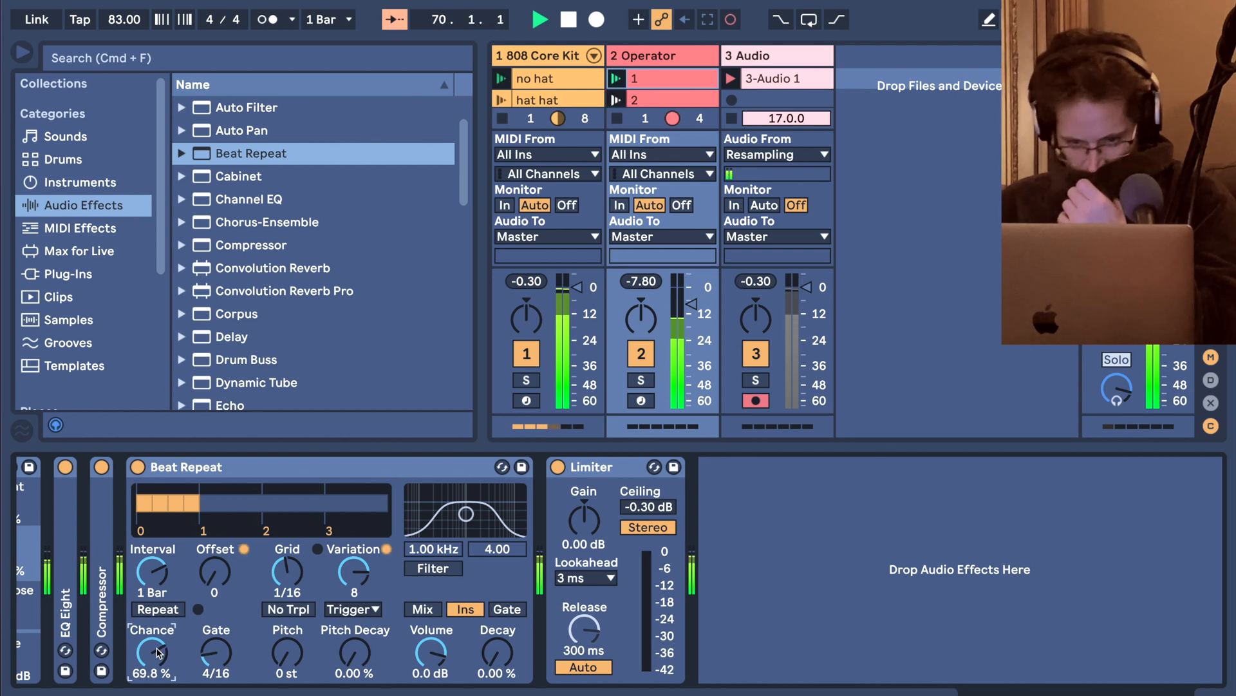
click(160, 609)
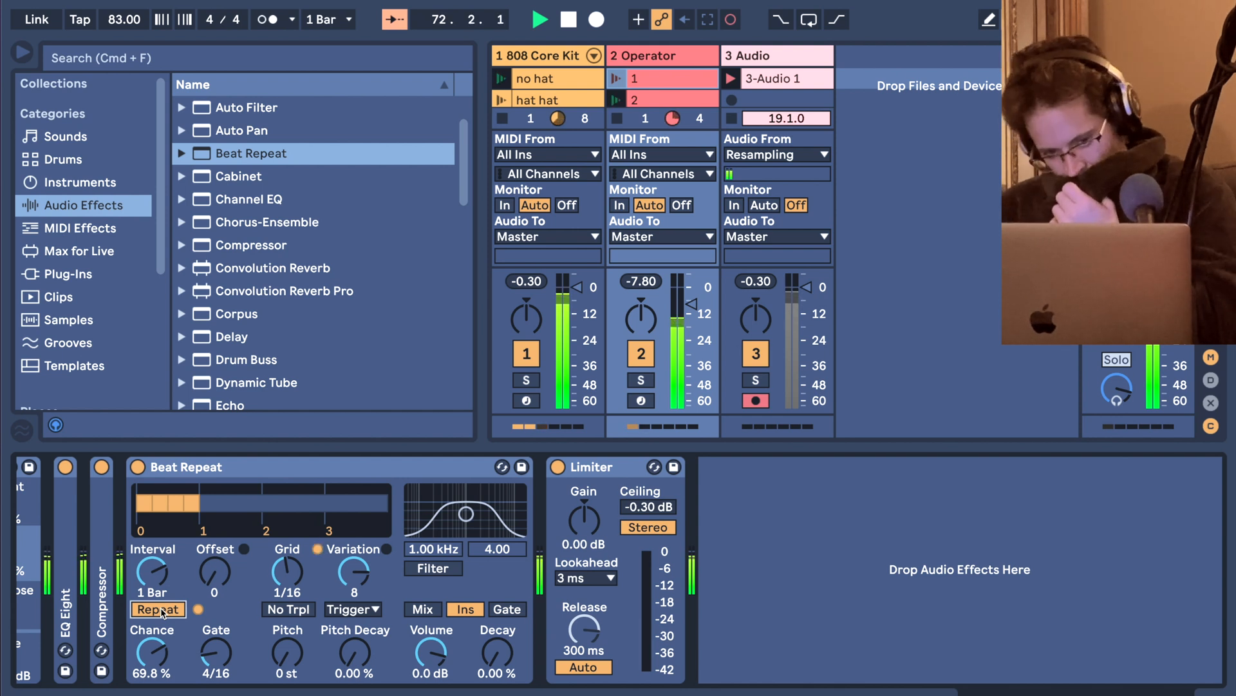
click(161, 610)
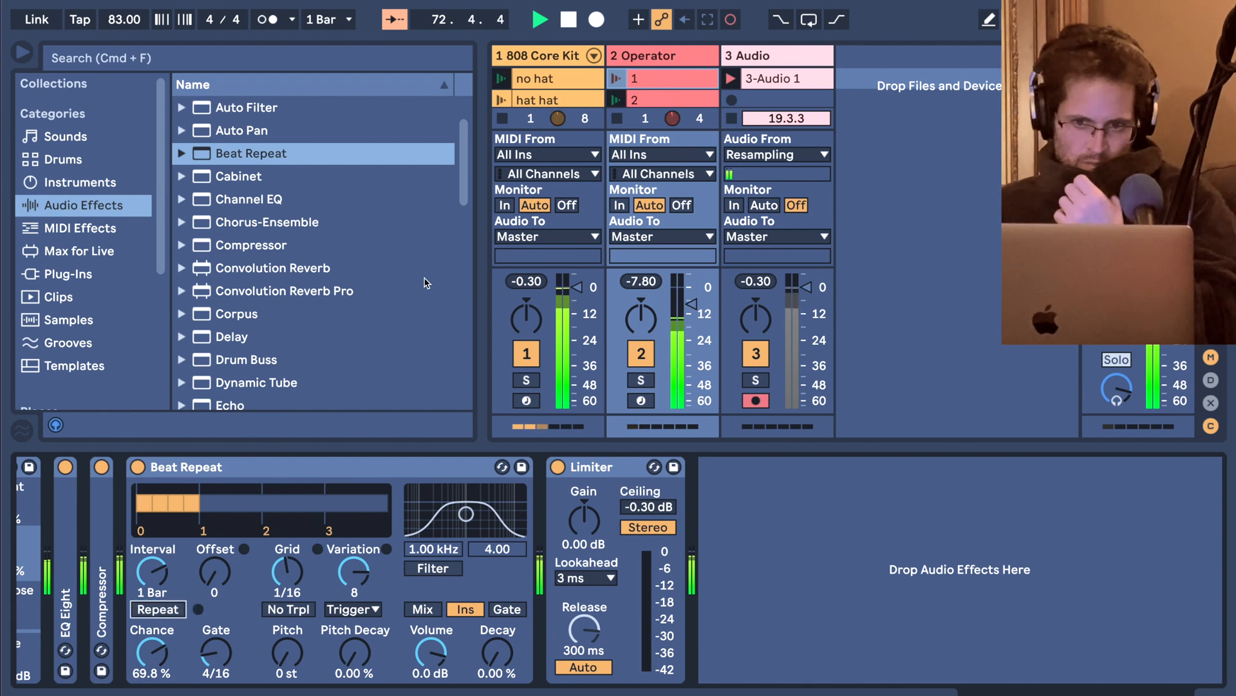
Set the 808 Core Kit's Beat Repeat to gate 7/16, grid 1/48, variation 3 and interval 1/4.
click(530, 63)
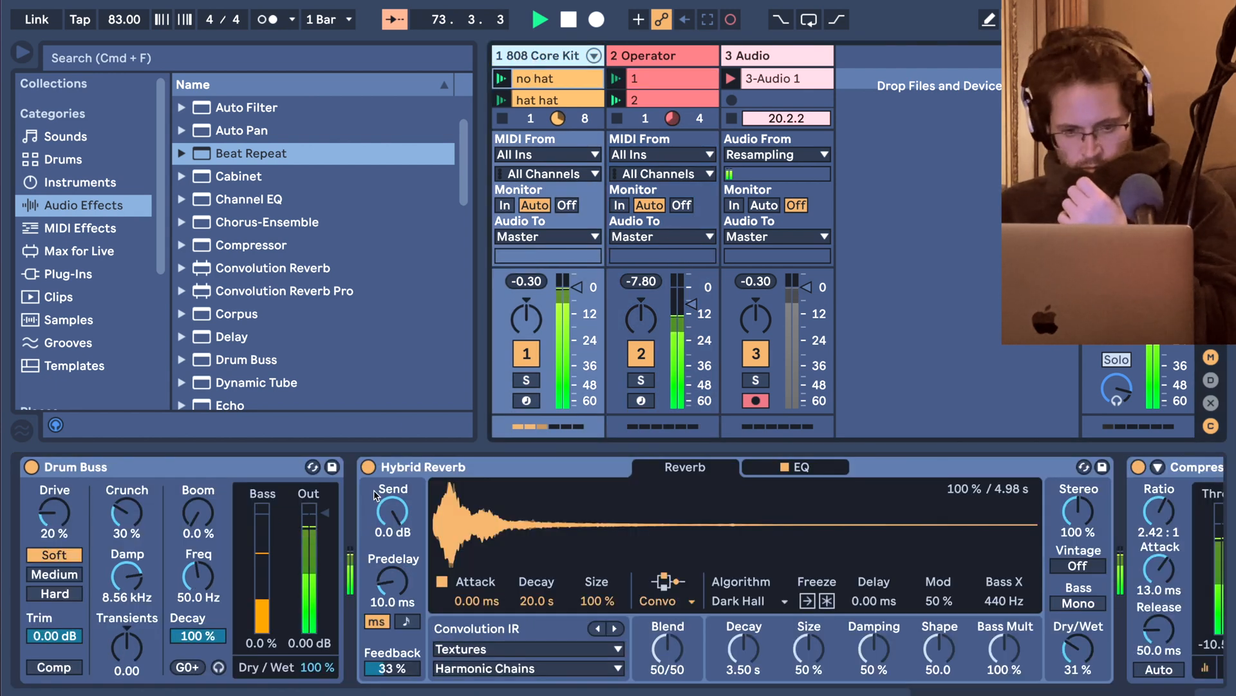
scroll(445, 523, right, 10)
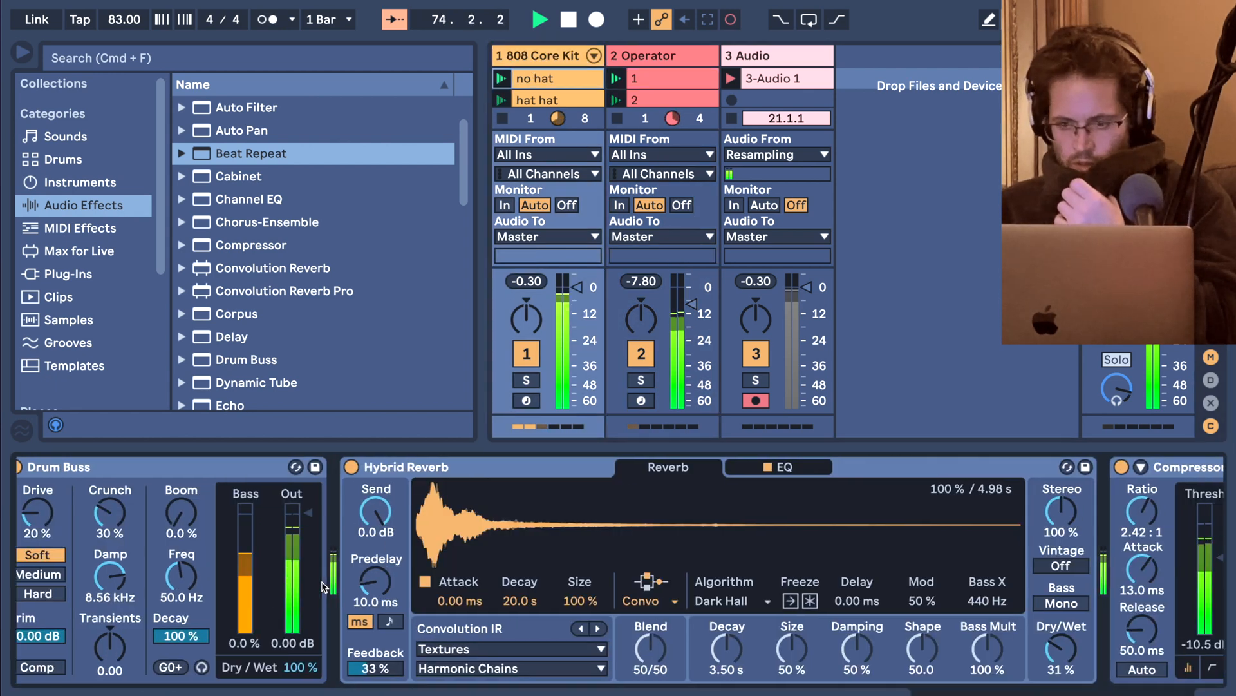
scroll(324, 586, right, 8)
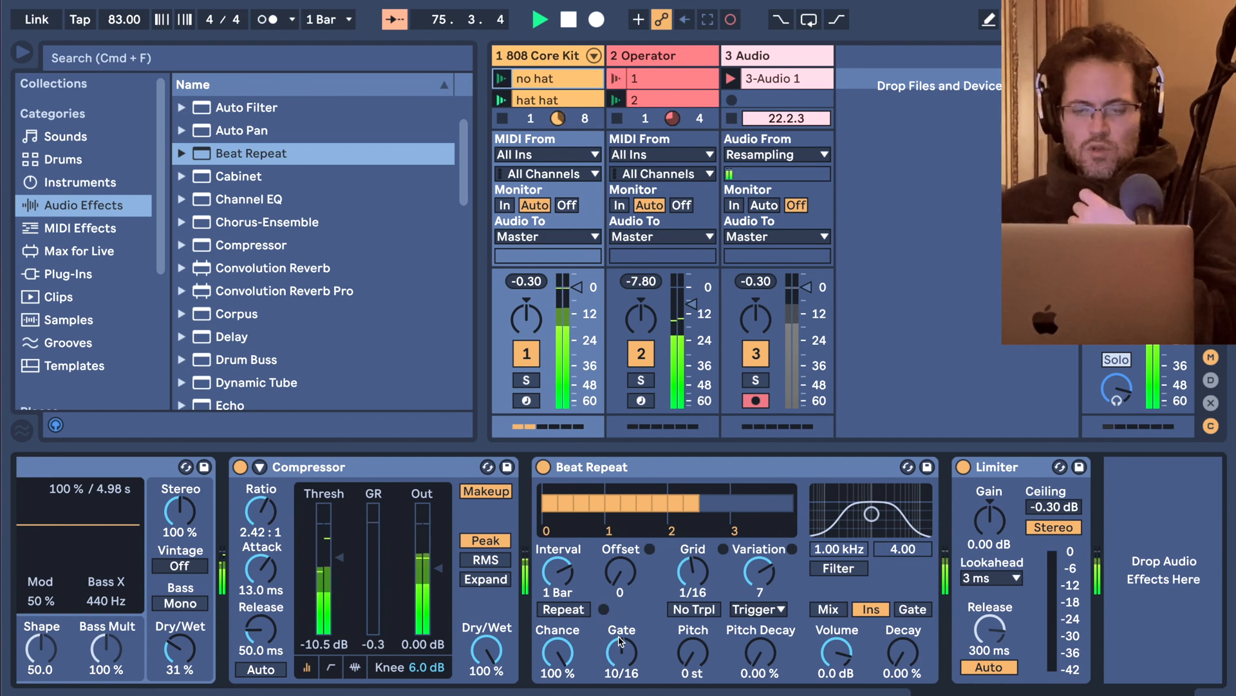
drag(620, 655, 621, 673)
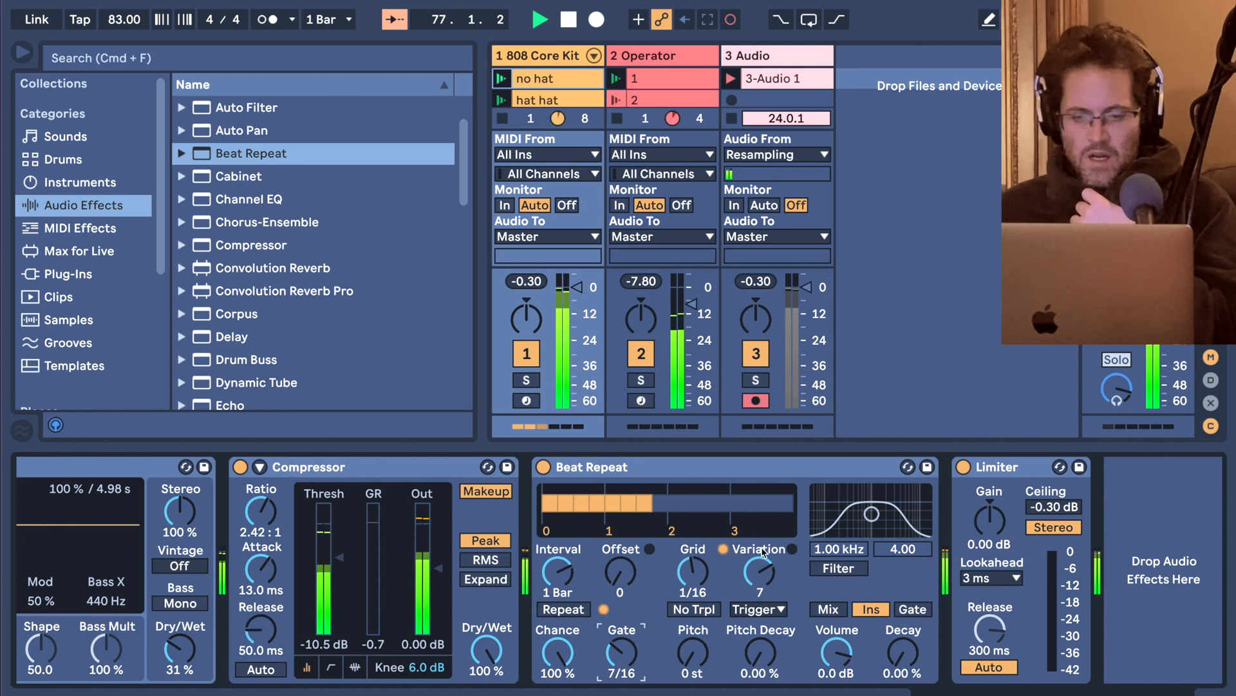
click(693, 571)
mouse_move(693, 571)
mouse_down()
mouse_move(694, 584)
mouse_move(695, 572)
mouse_up()
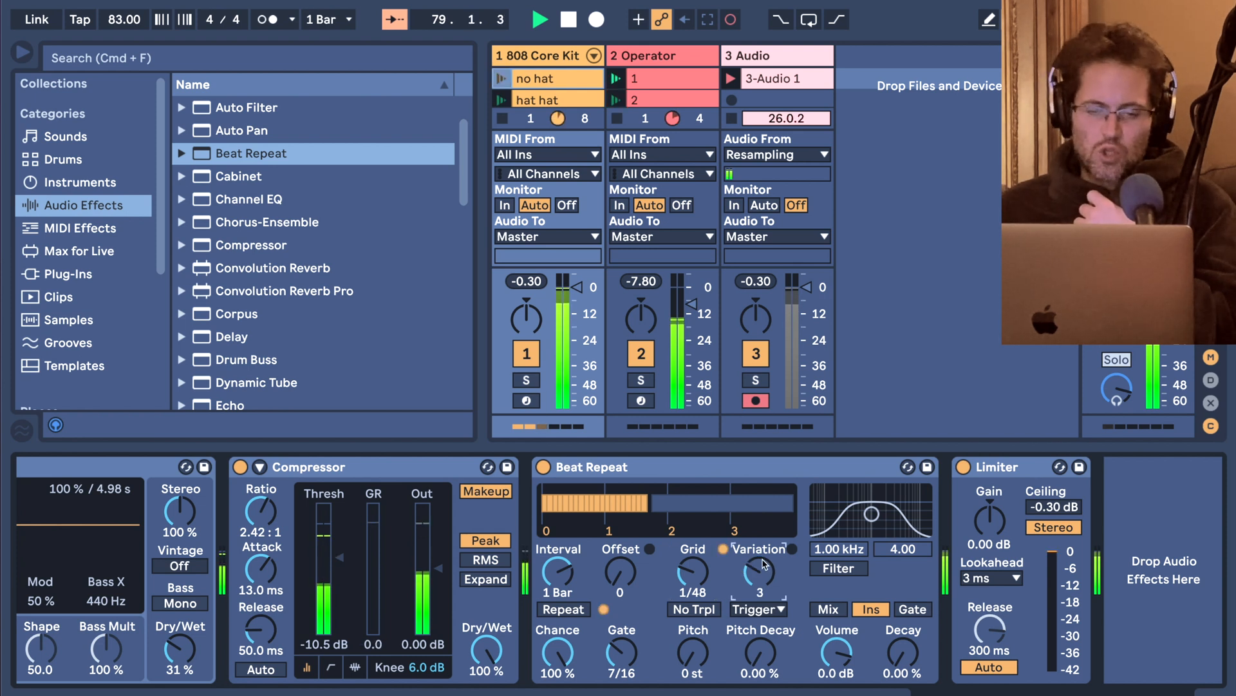
click(580, 555)
drag(558, 572, 559, 595)
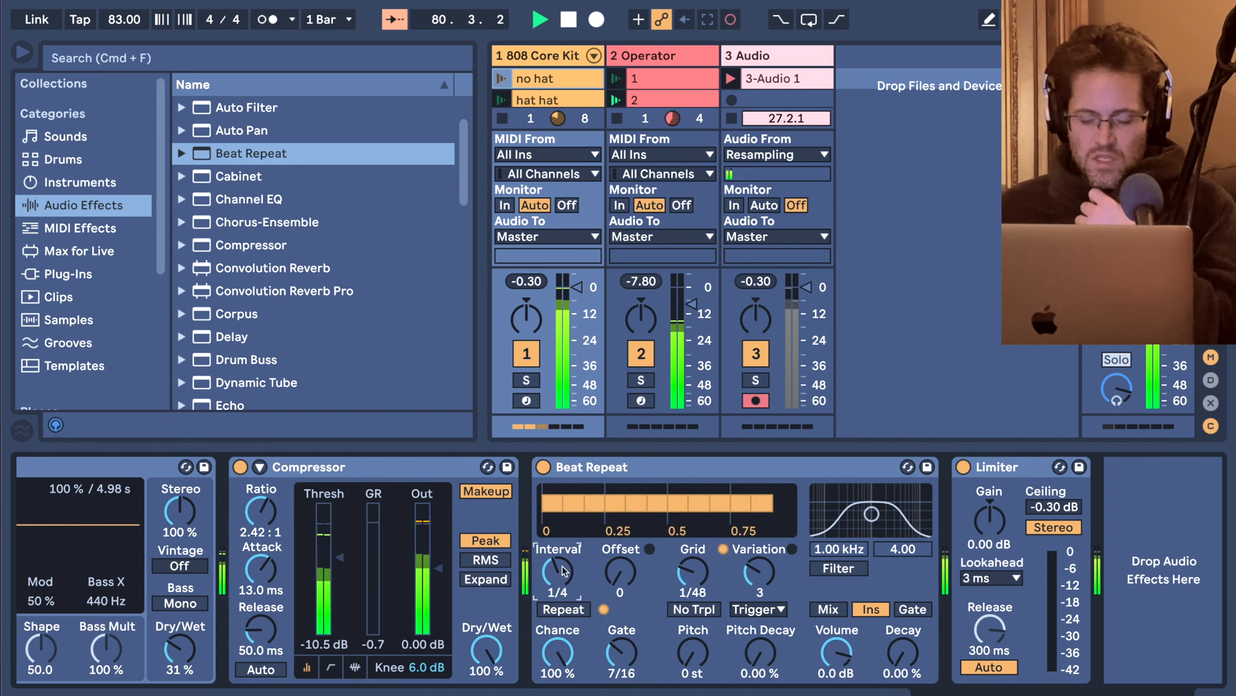
Change the drum Beat Repeat to chance 68.3%, grid 1/12, gate 10/16 and variation 8.
drag(577, 644, 577, 656)
drag(687, 573, 687, 560)
drag(622, 653, 622, 644)
drag(760, 579, 760, 560)
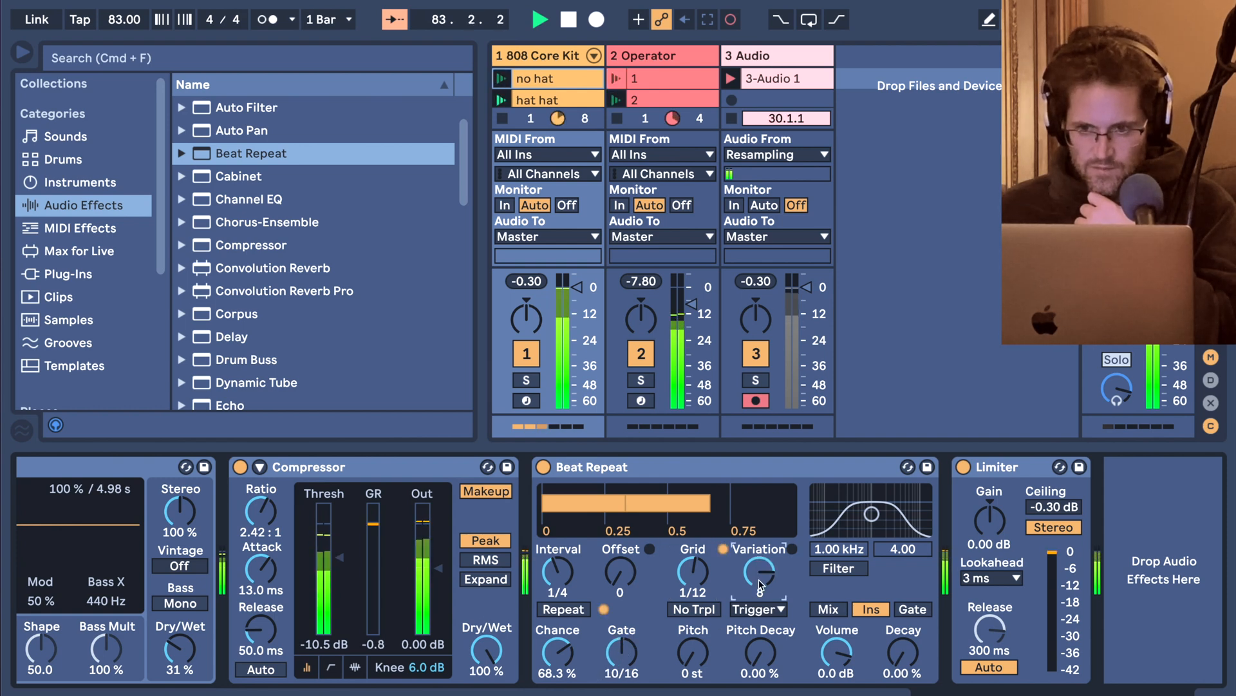
Bring up the Operator track's device chain and select its Beat Repeat.
key(super+alt+l)
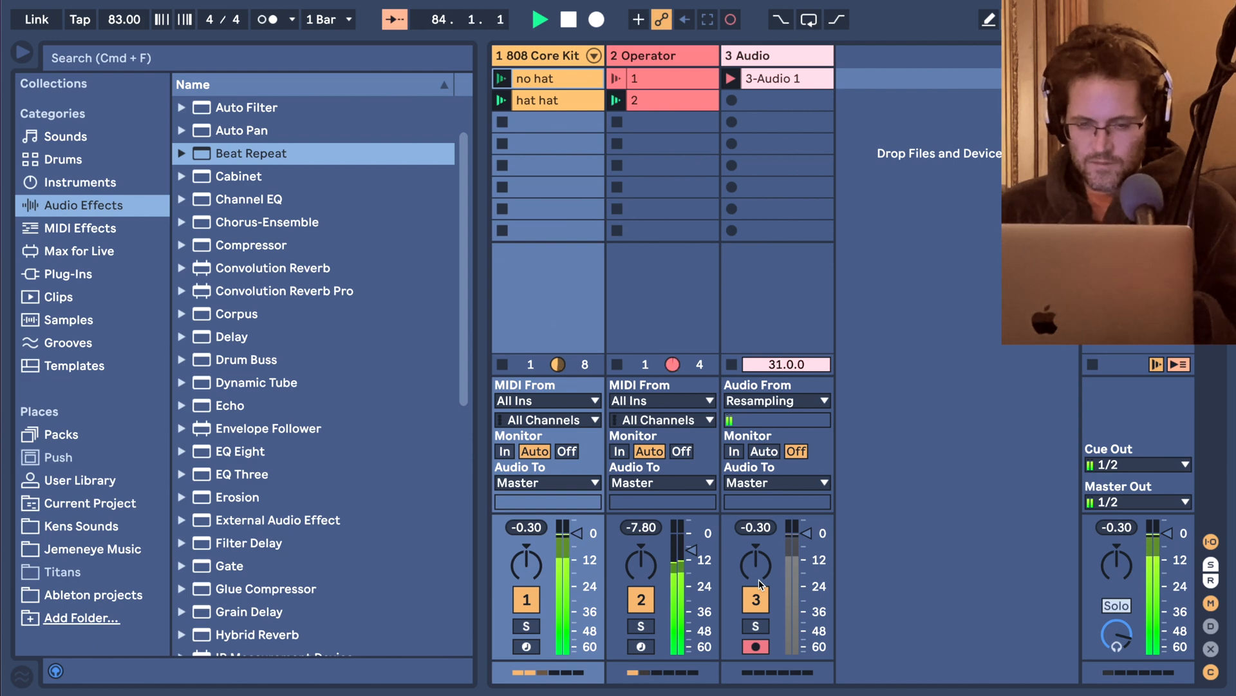
click(629, 57)
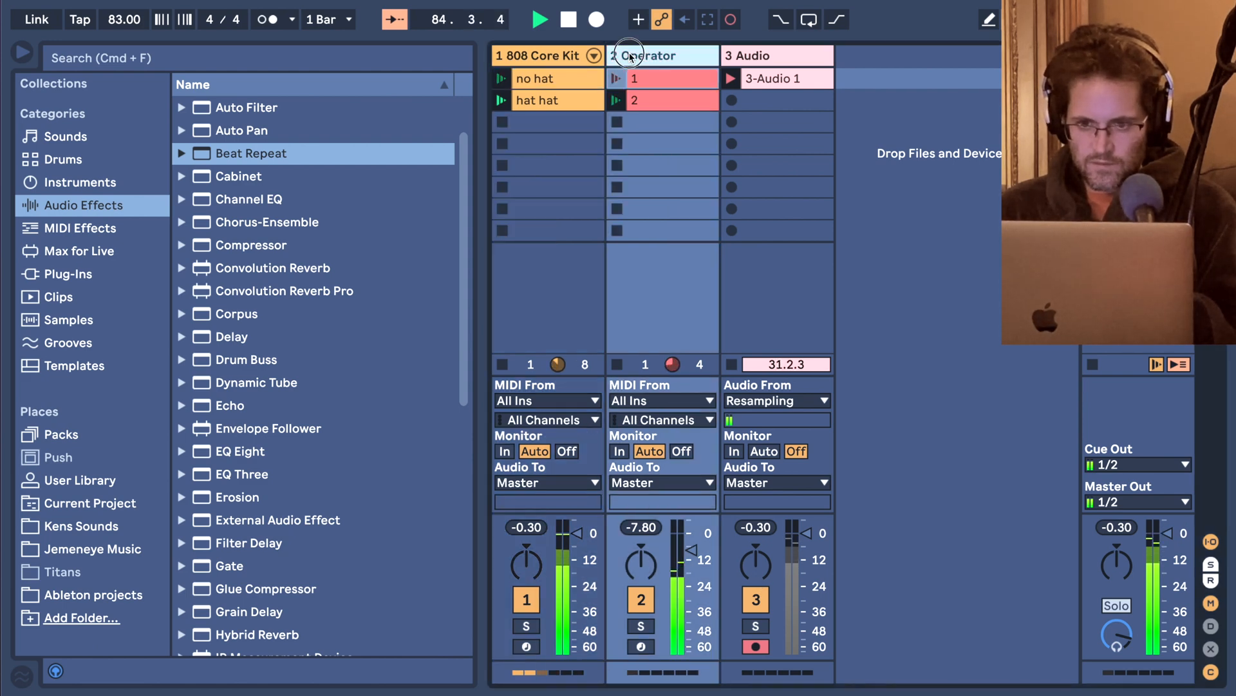
key(super+alt+l)
click(350, 469)
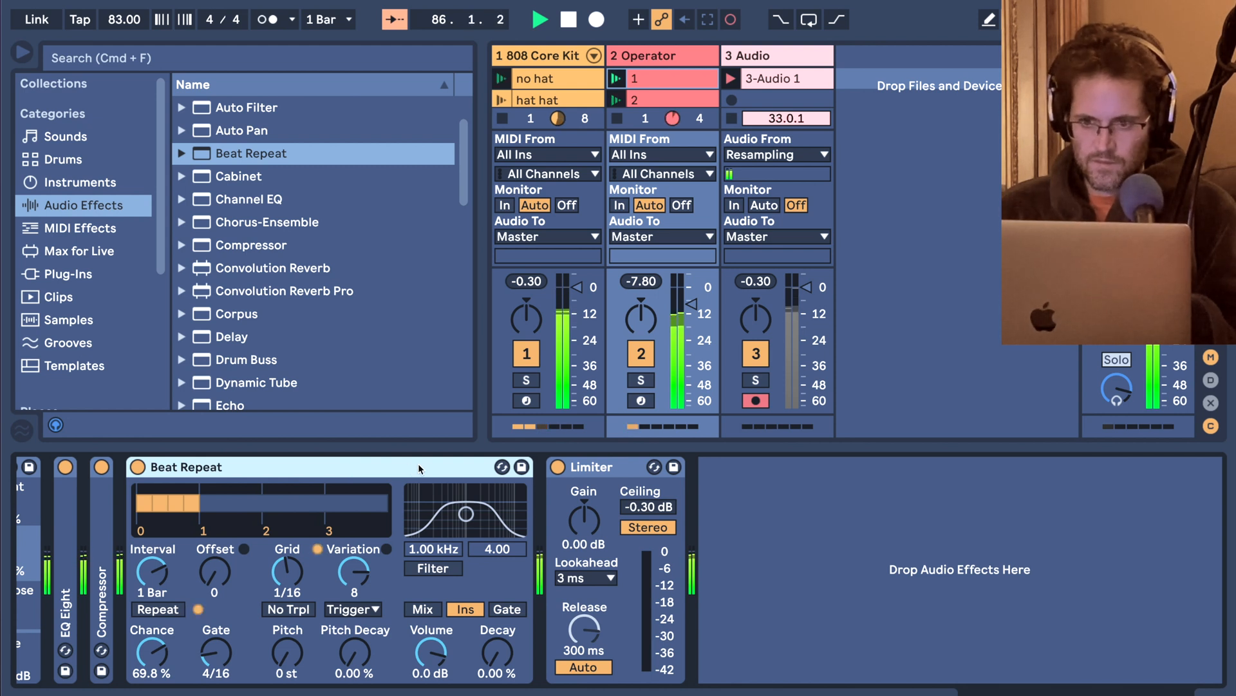
Stop the drum and bass clips, and play back the recorded 3-Audio 1 clip with its track monitoring set to Auto.
click(620, 119)
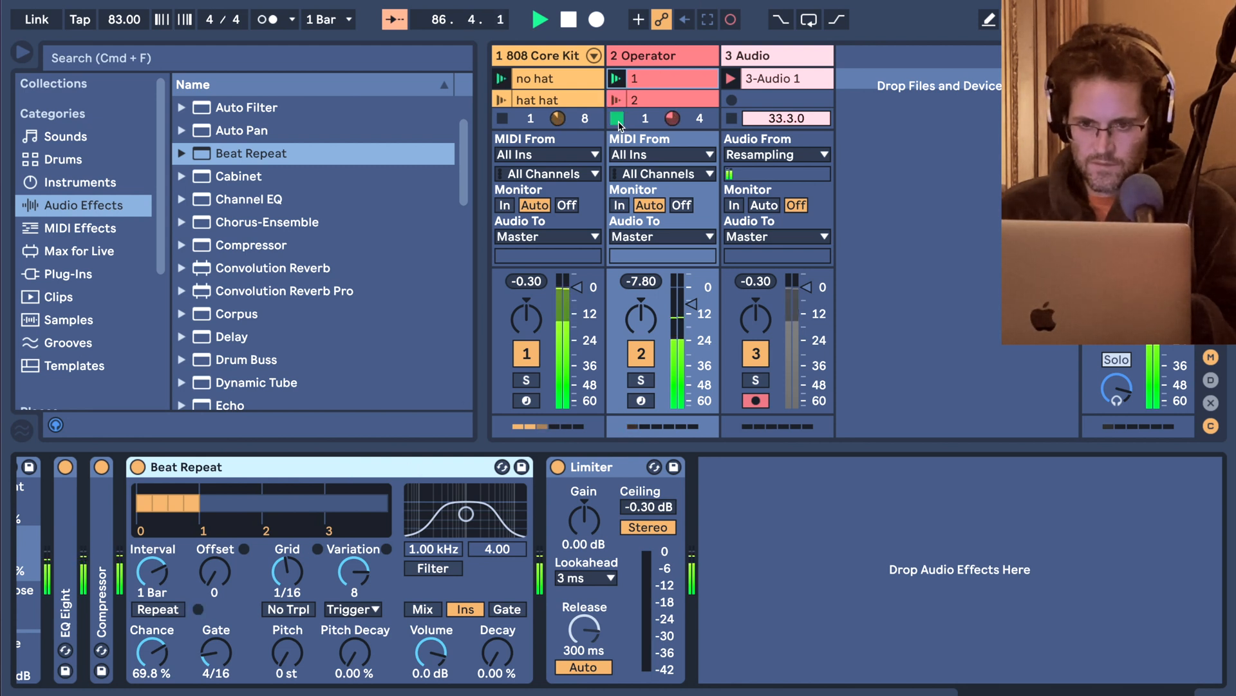
click(732, 79)
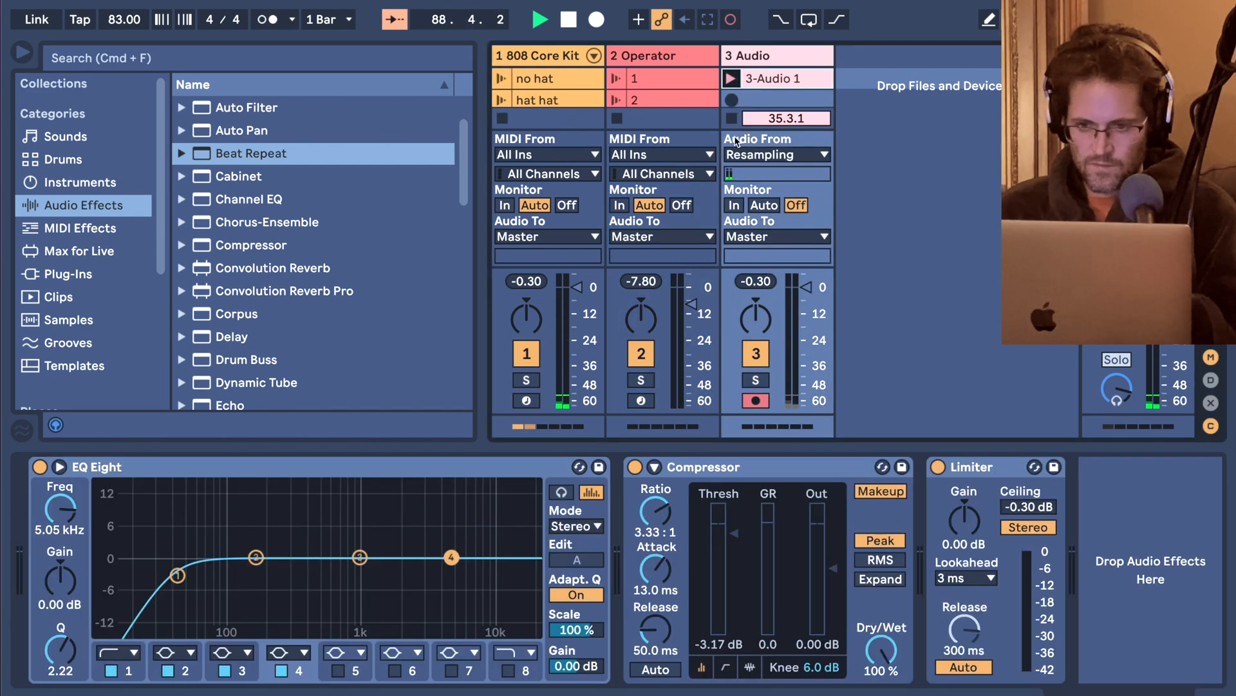
click(762, 205)
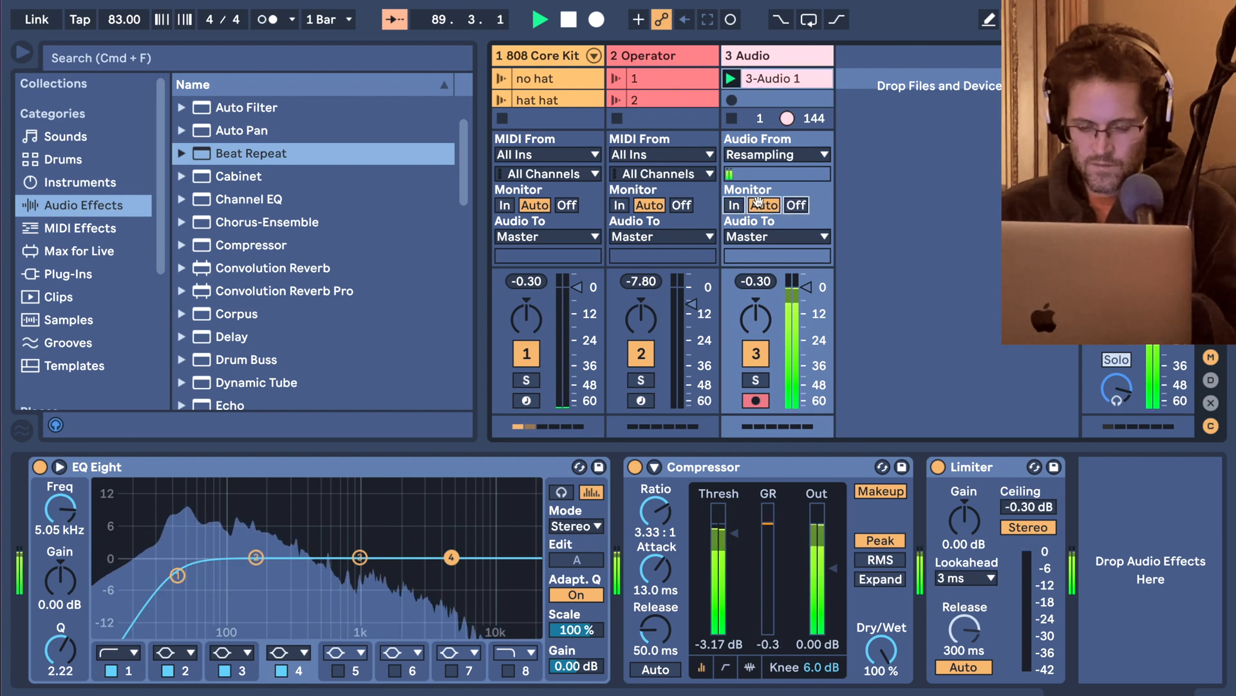
Hide the tracks' input and output routing and open the recorded 3-Audio 1 clip for editing.
key(super+alt+i)
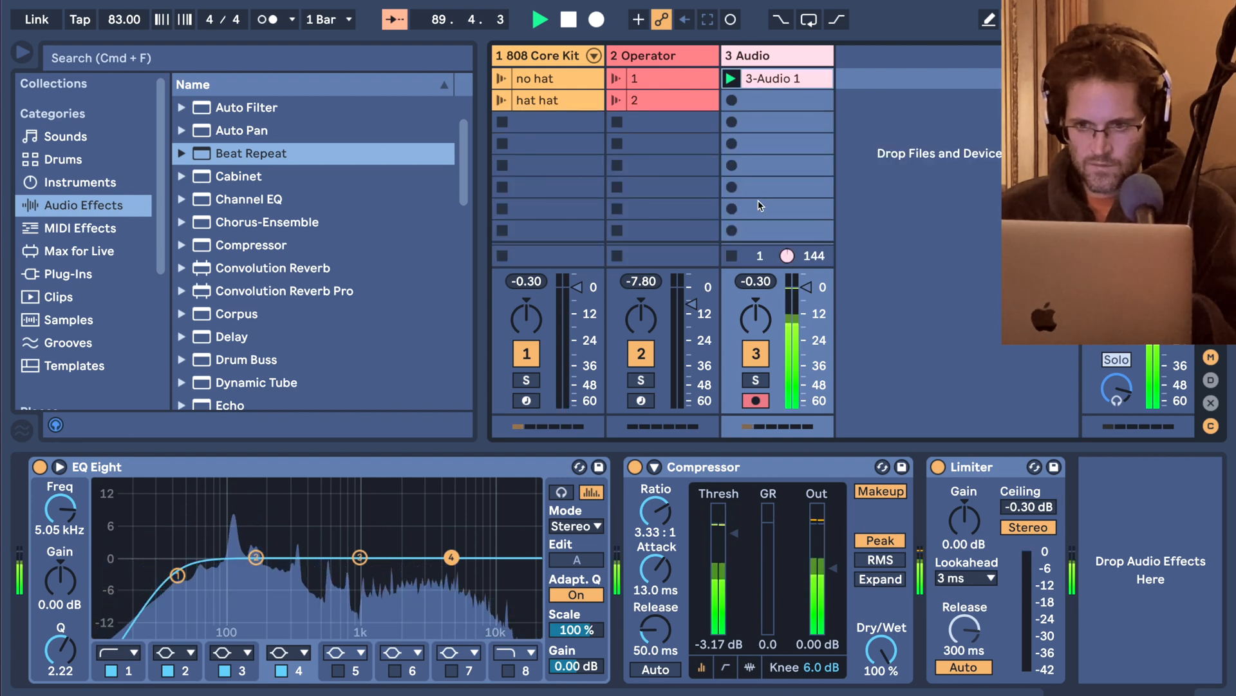
click(776, 79)
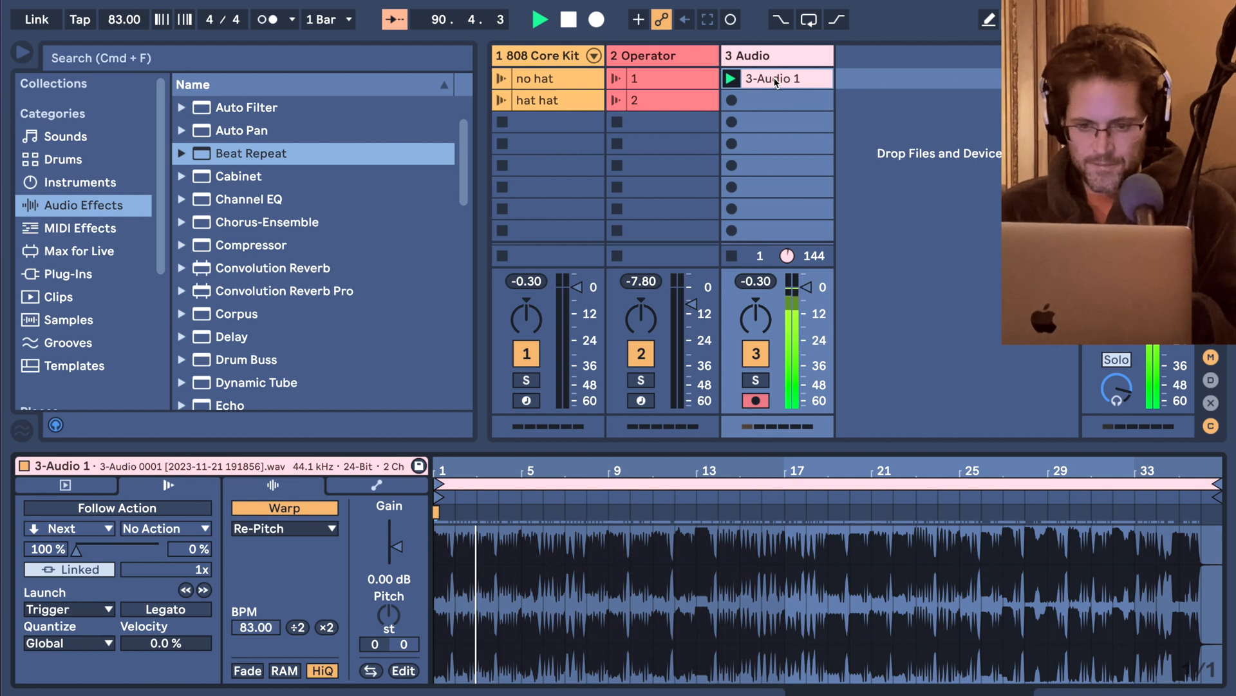
Show the tracks' input and output routing, try a song tempo of 111 BPM, and settle on 61 BPM.
key(super+alt+i)
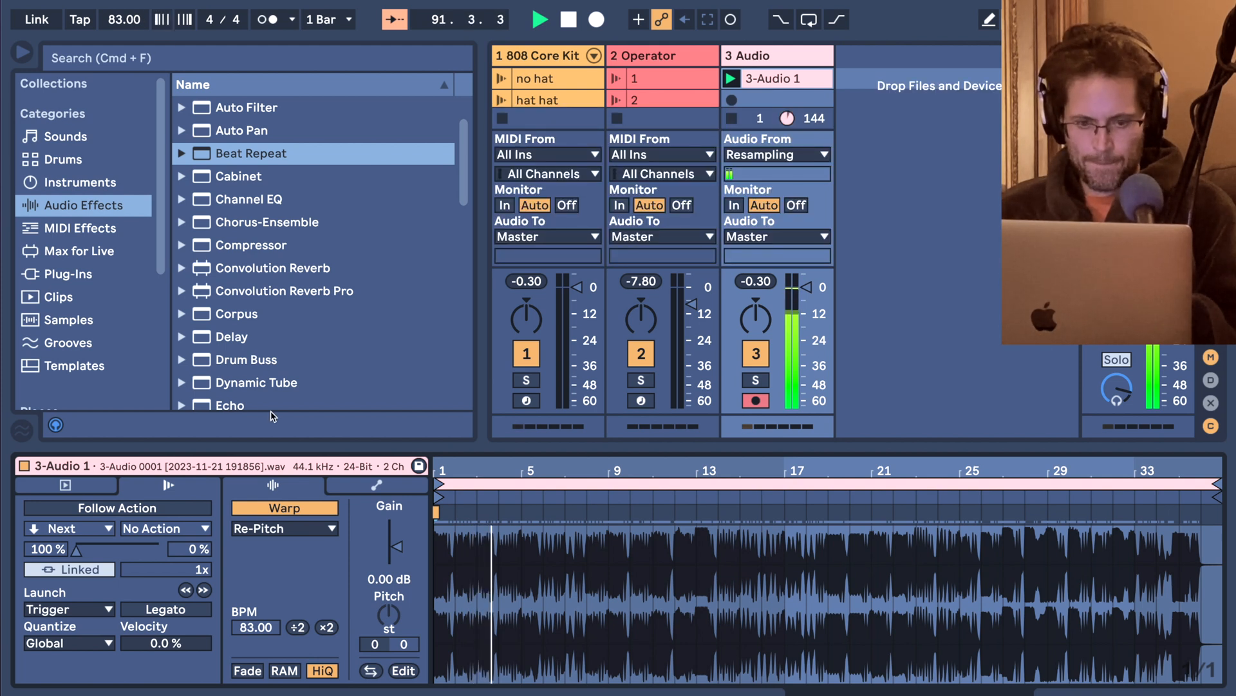
click(120, 18)
text(111)
key(Return)
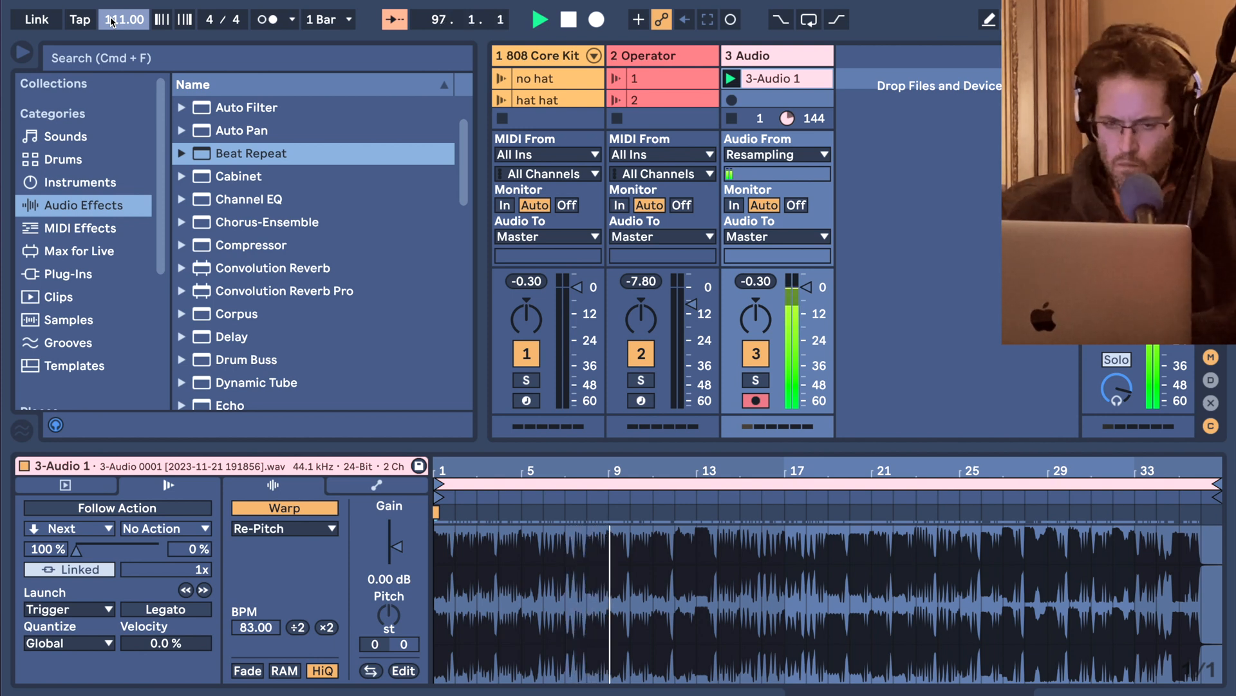
drag(111, 21, 112, 53)
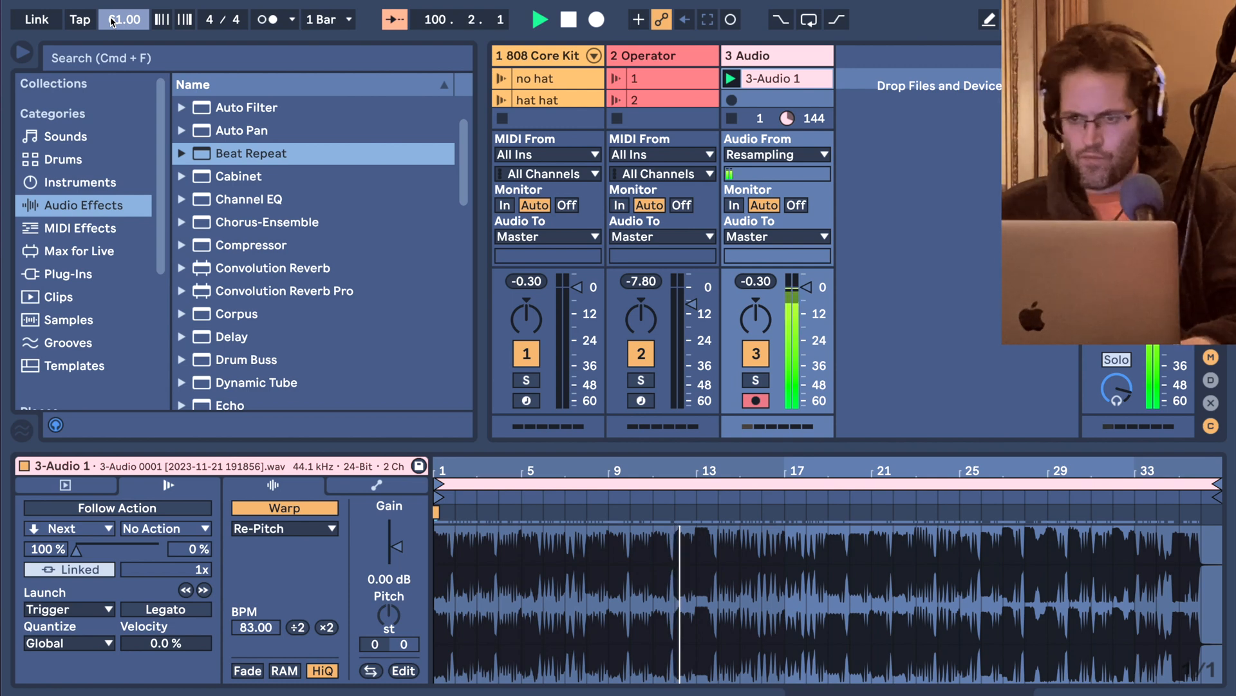
Hide the clip detail view and rename the recorded 3-Audio 1 clip as first.
key(super+alt+l)
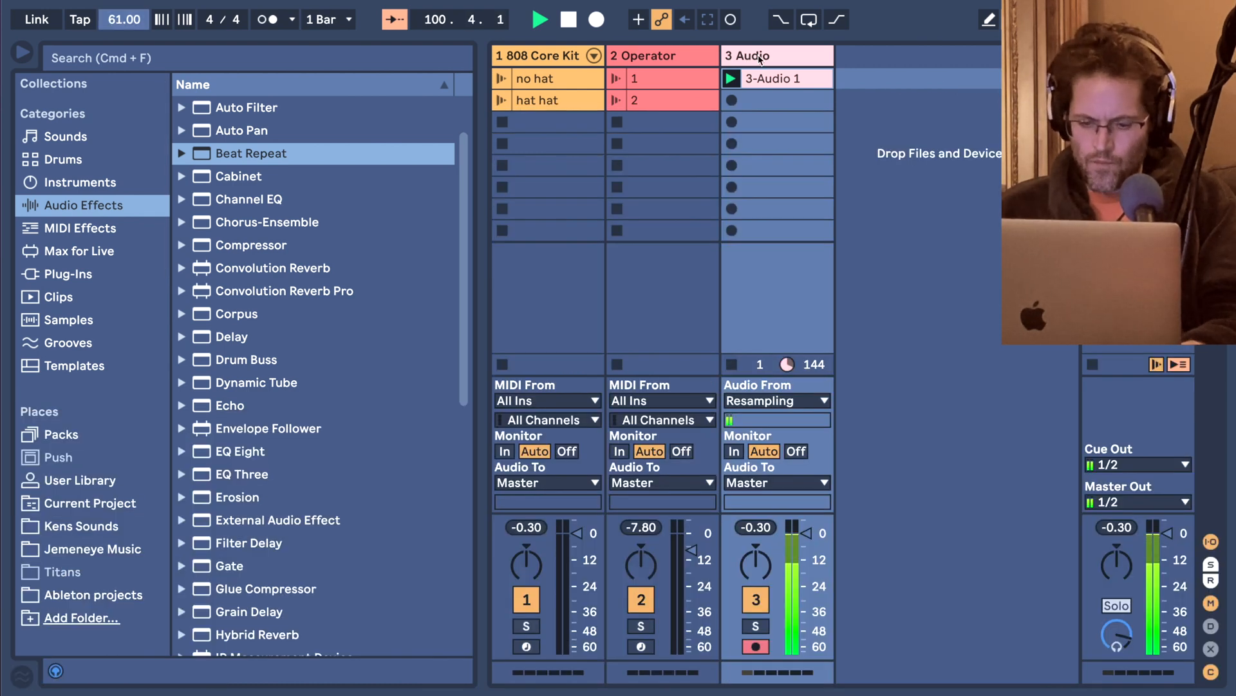
click(762, 78)
key(super+r)
text(first)
key(Return)
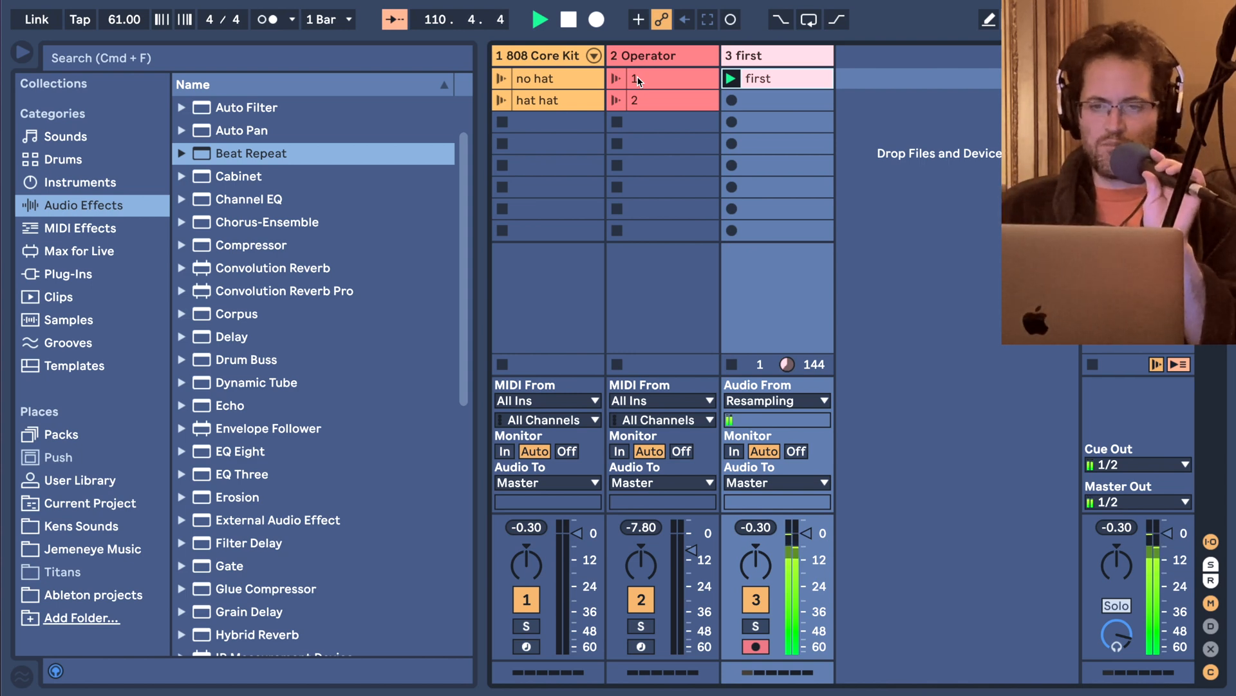
Bring up the Operator track's device chain, look through it, and stop playback of the clip named first.
double_click(660, 57)
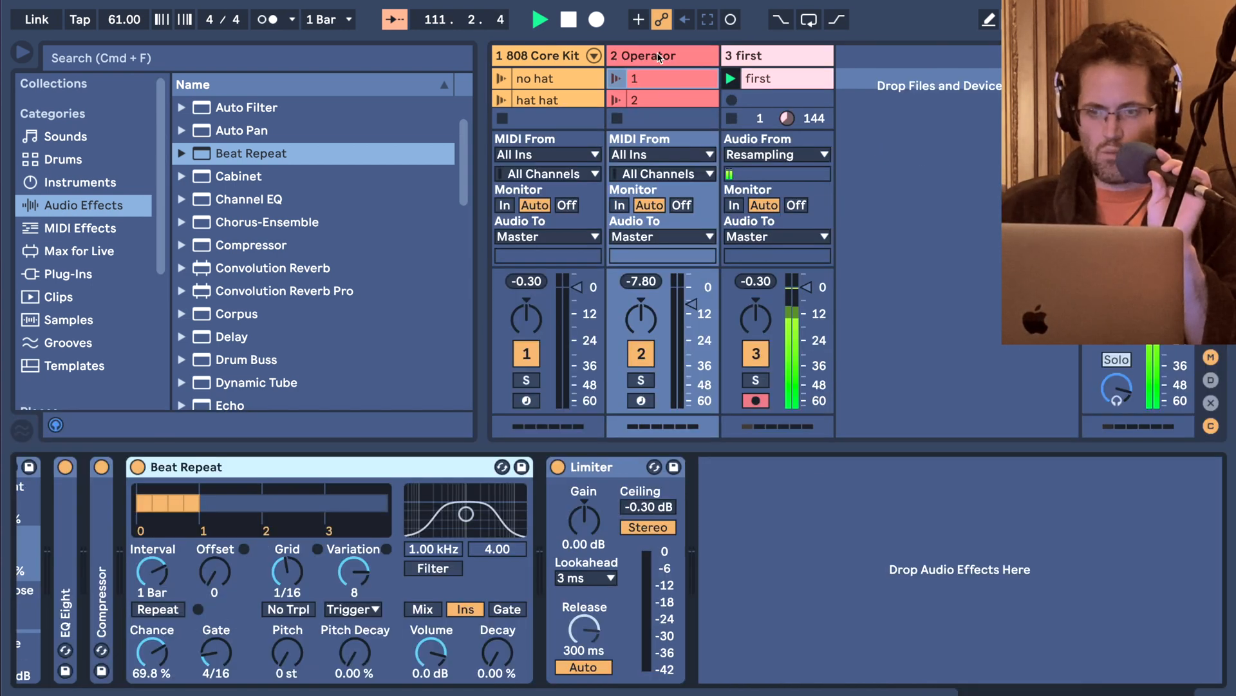
scroll(281, 545, left, 10)
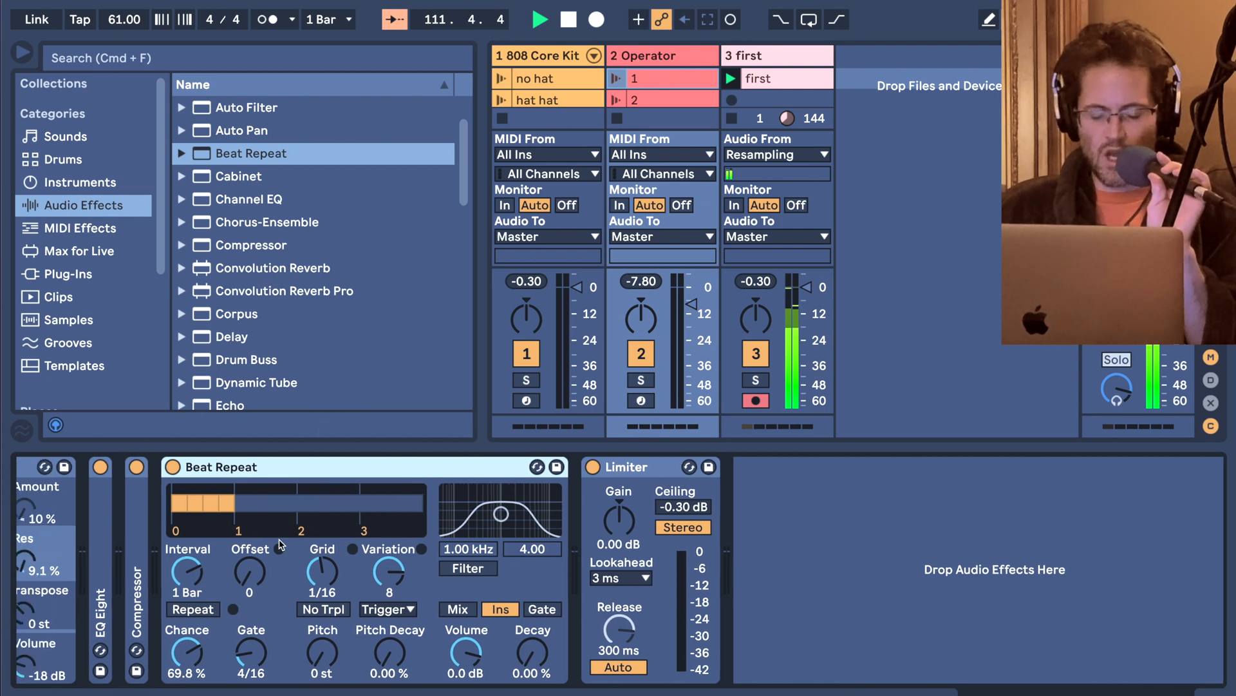
scroll(282, 544, left, 3)
scroll(281, 544, right, 15)
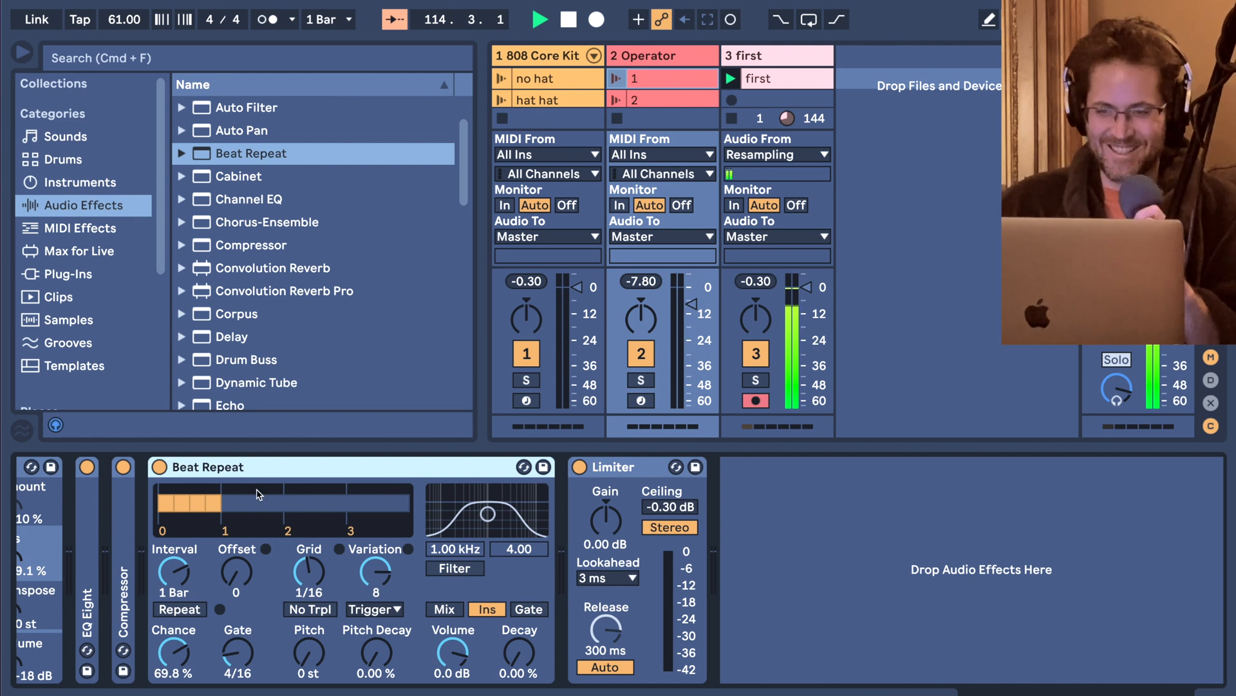
click(735, 119)
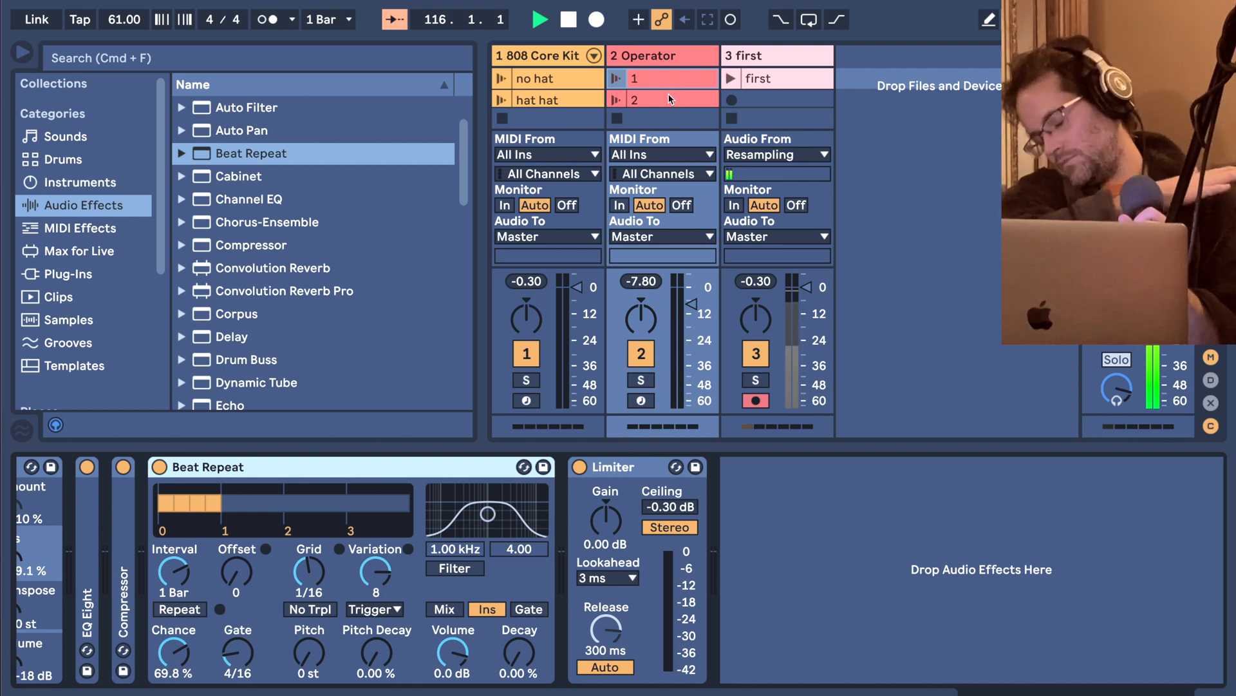
Delete the Beat Repeat from the Operator track's device chain.
click(634, 55)
click(416, 506)
scroll(419, 507, left, 15)
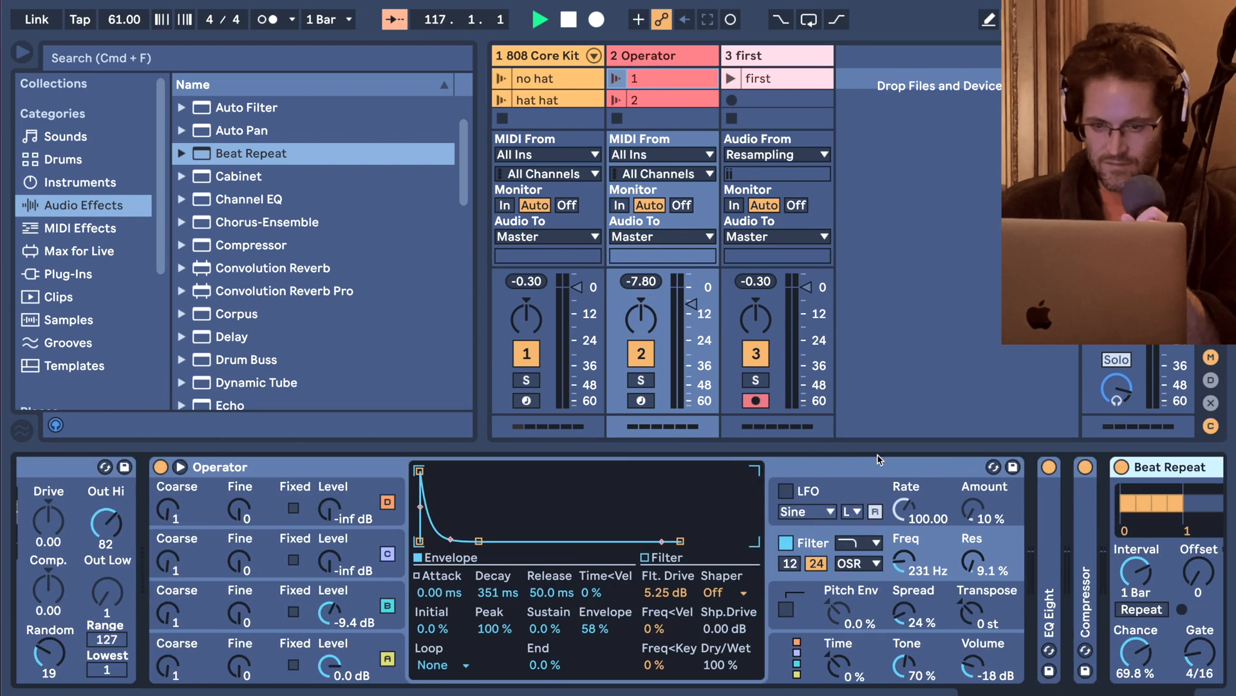
scroll(878, 456, right, 7)
click(859, 468)
key(Delete)
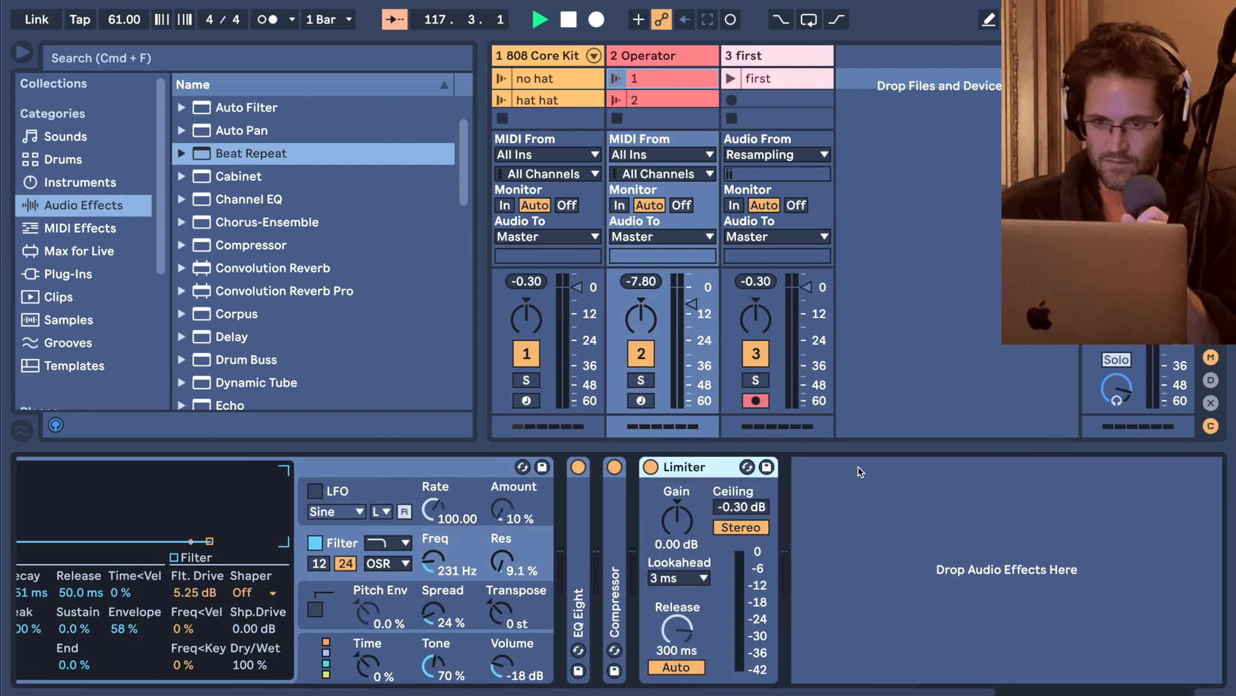
On the 808 Core Kit track's Beat Repeat, set the gate to 5/16, the grid to 1/64 and the variation to 3.
click(563, 63)
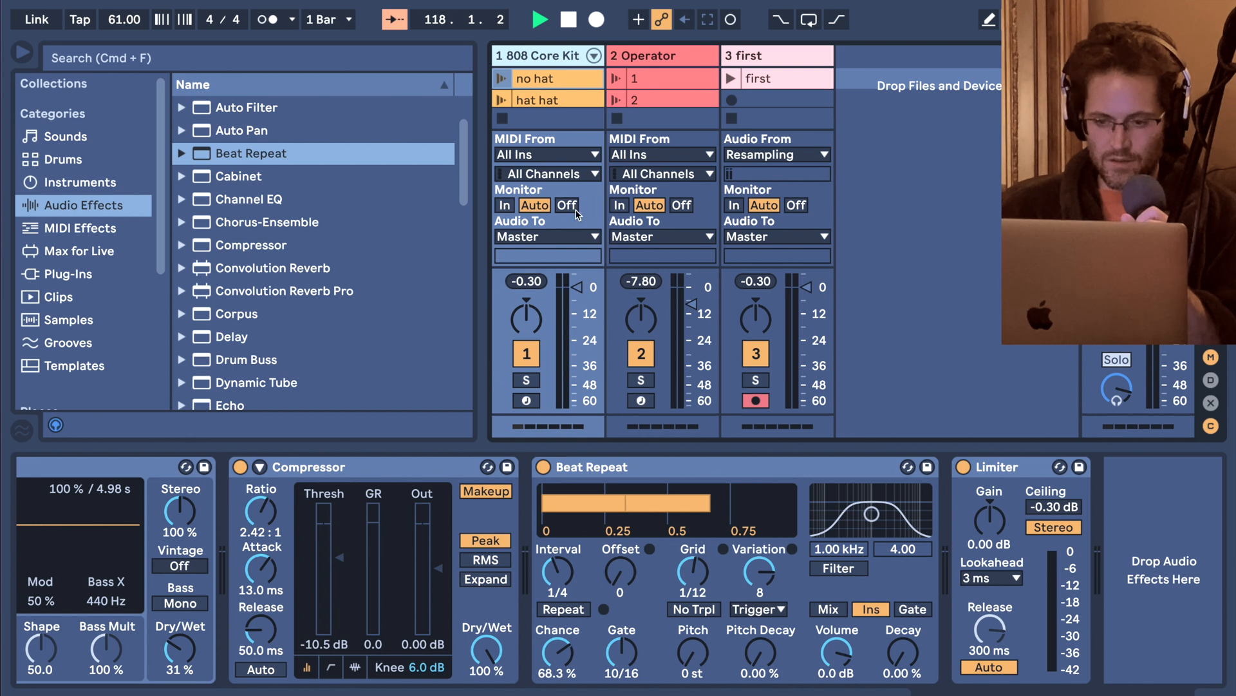
mouse_move(694, 572)
mouse_down()
mouse_move(694, 546)
mouse_move(694, 578)
mouse_up()
click(575, 646)
drag(622, 652, 622, 663)
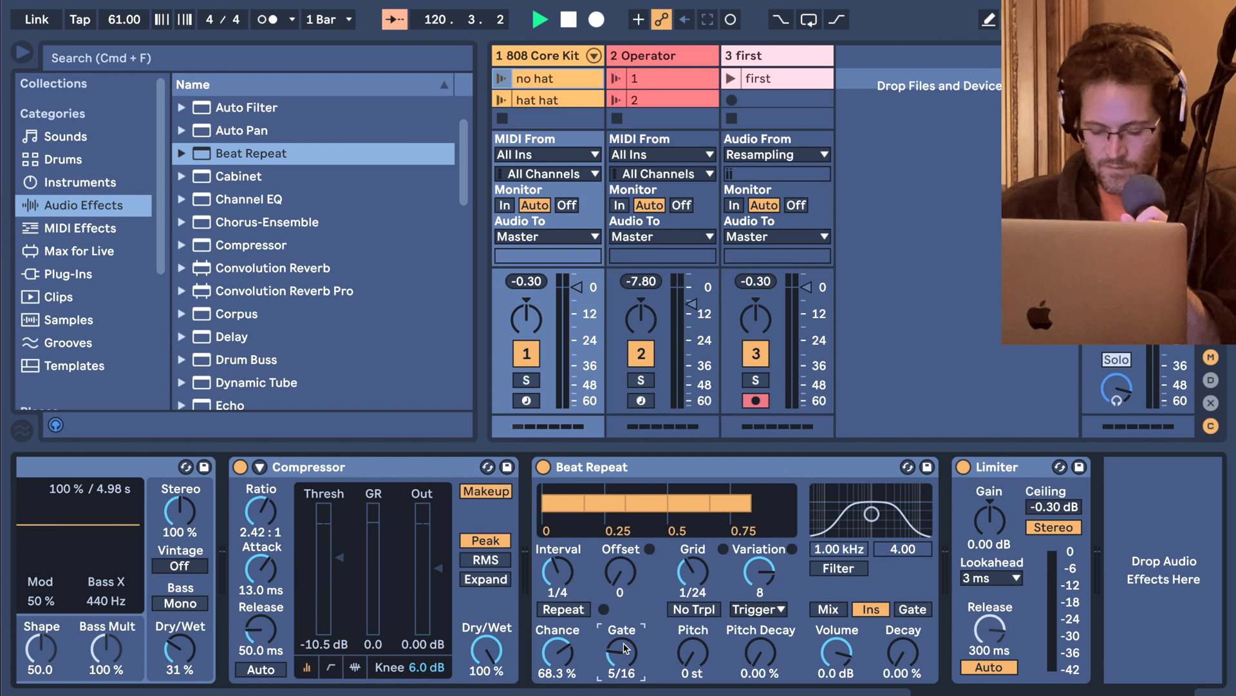
drag(687, 577, 687, 595)
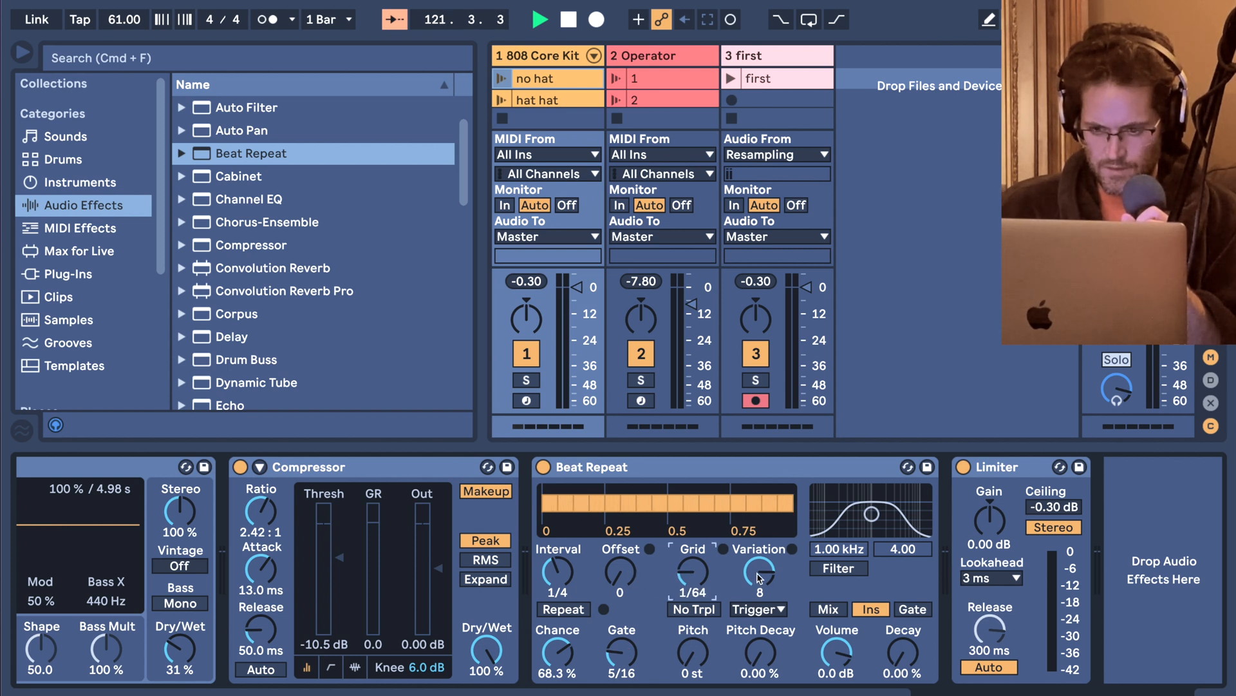
drag(760, 571, 760, 584)
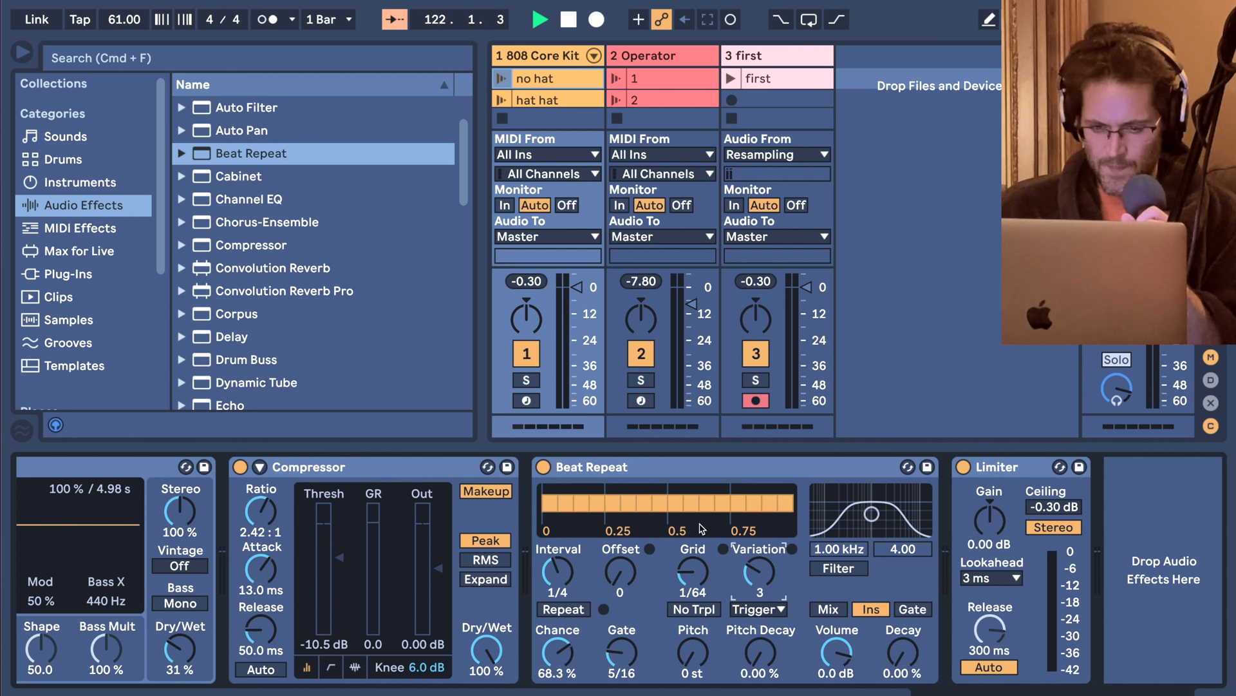
Set the drum Beat Repeat's interval to 1 Bar, chance to 58.7% and grid to 1/8.
drag(558, 572, 558, 559)
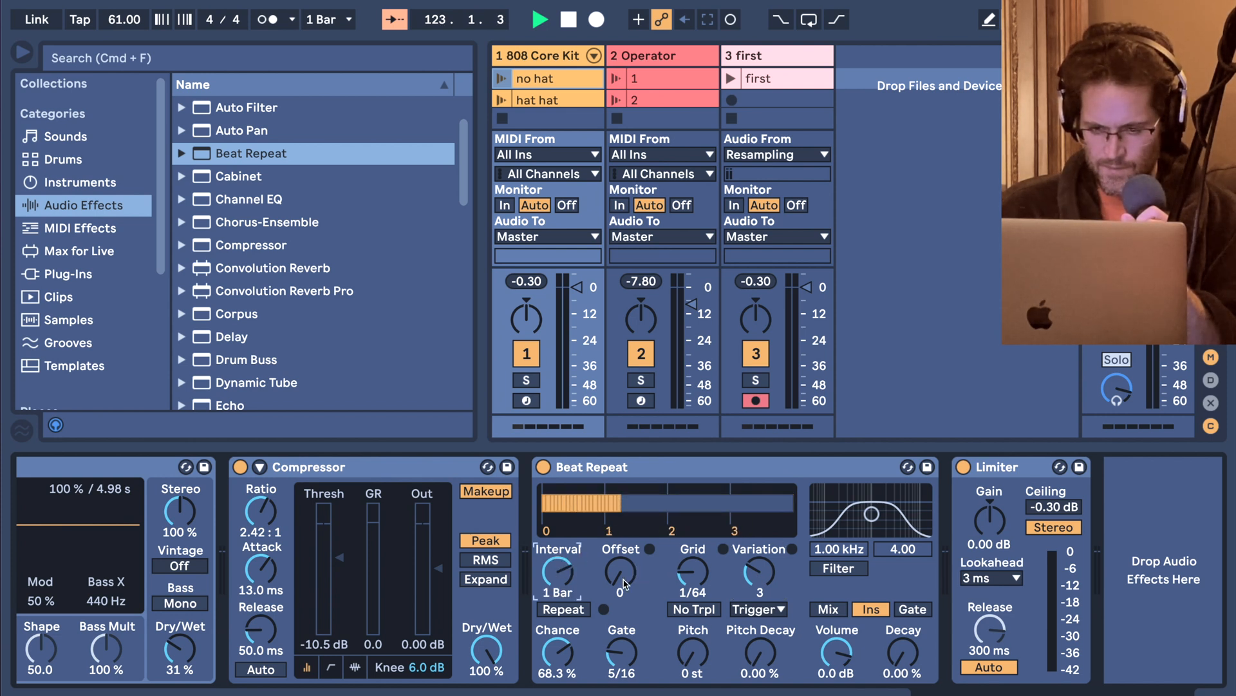
drag(566, 650, 567, 653)
drag(690, 590, 691, 576)
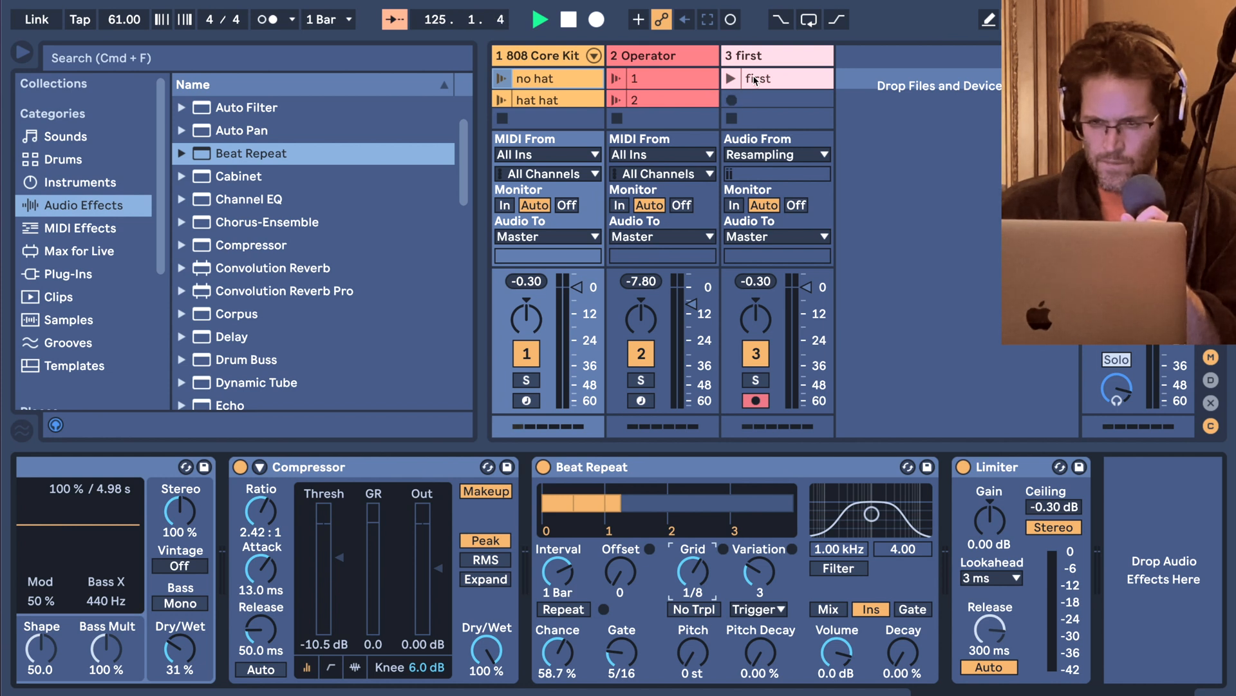
Move the clip named first to the audio track's fourth slot, then launch the first scene to record a new resampled take and trigger Operator clip 2.
key(alt+super+i)
drag(755, 77, 755, 143)
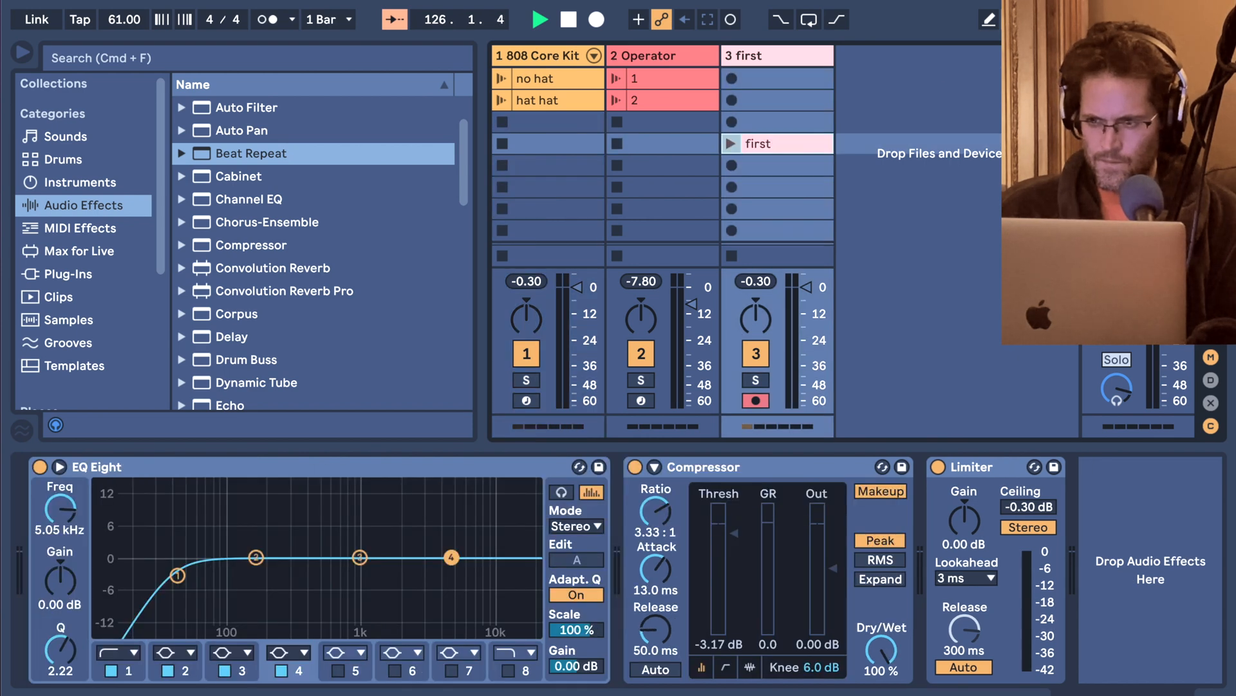
click(1093, 79)
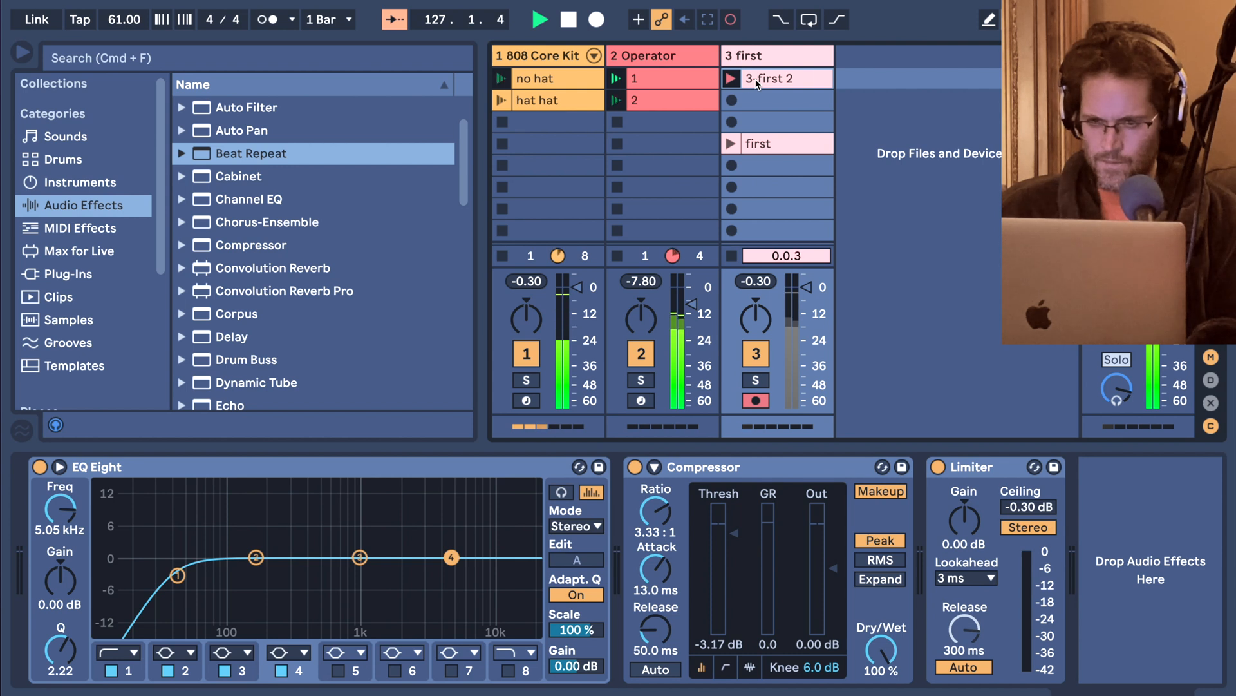
click(615, 101)
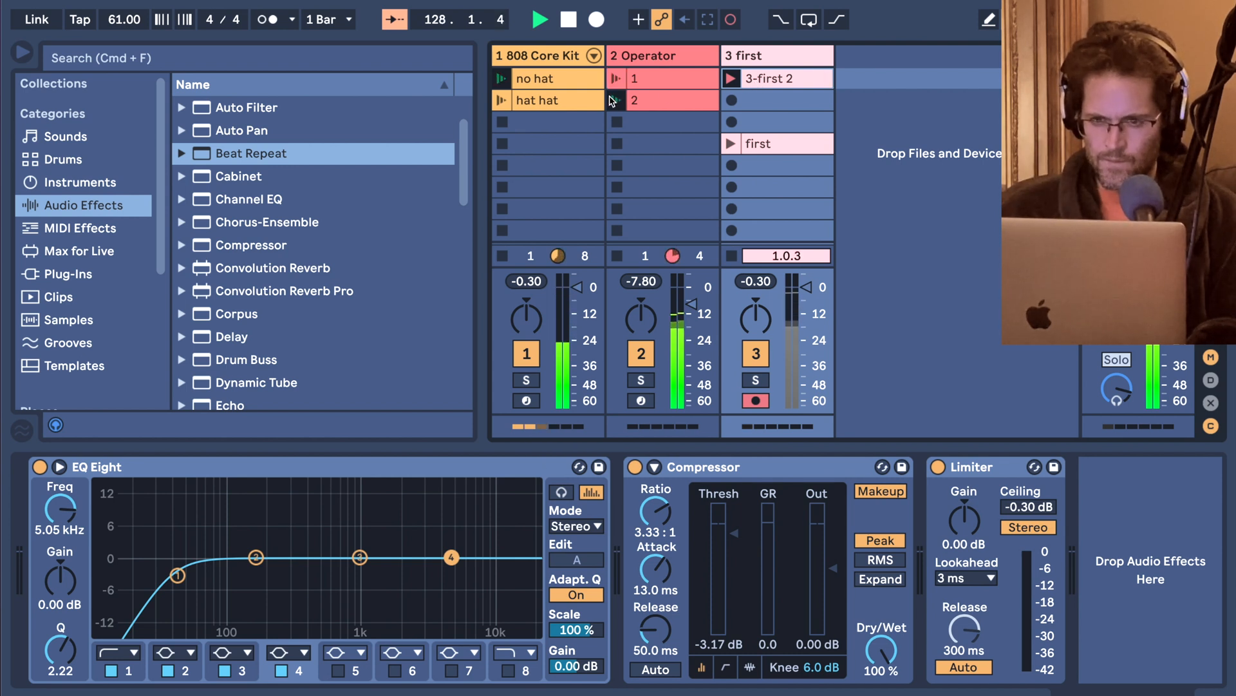
click(585, 80)
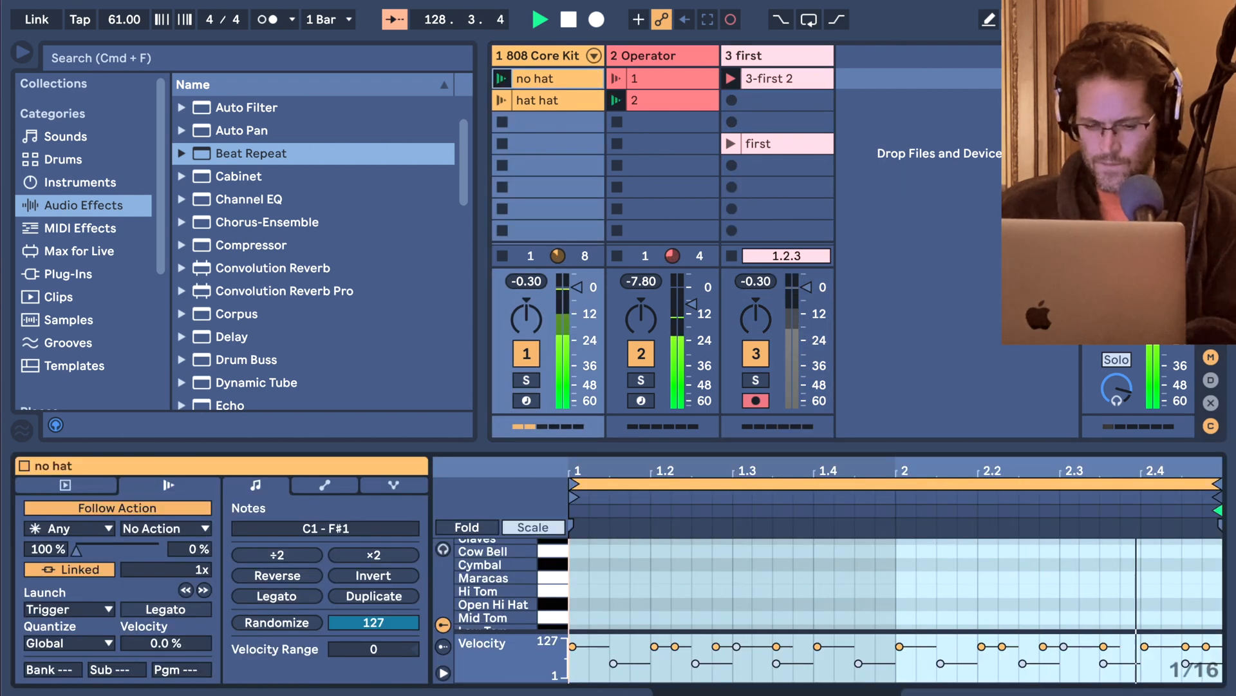
key(shift+Tab)
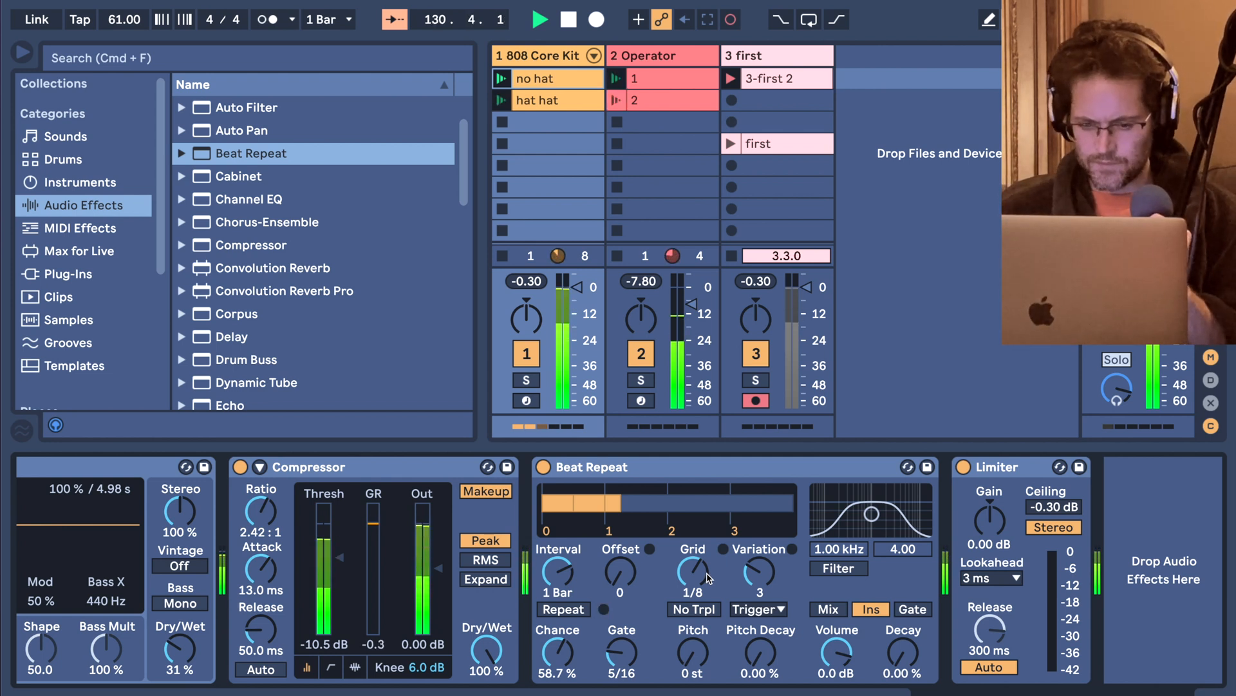
drag(557, 652, 557, 638)
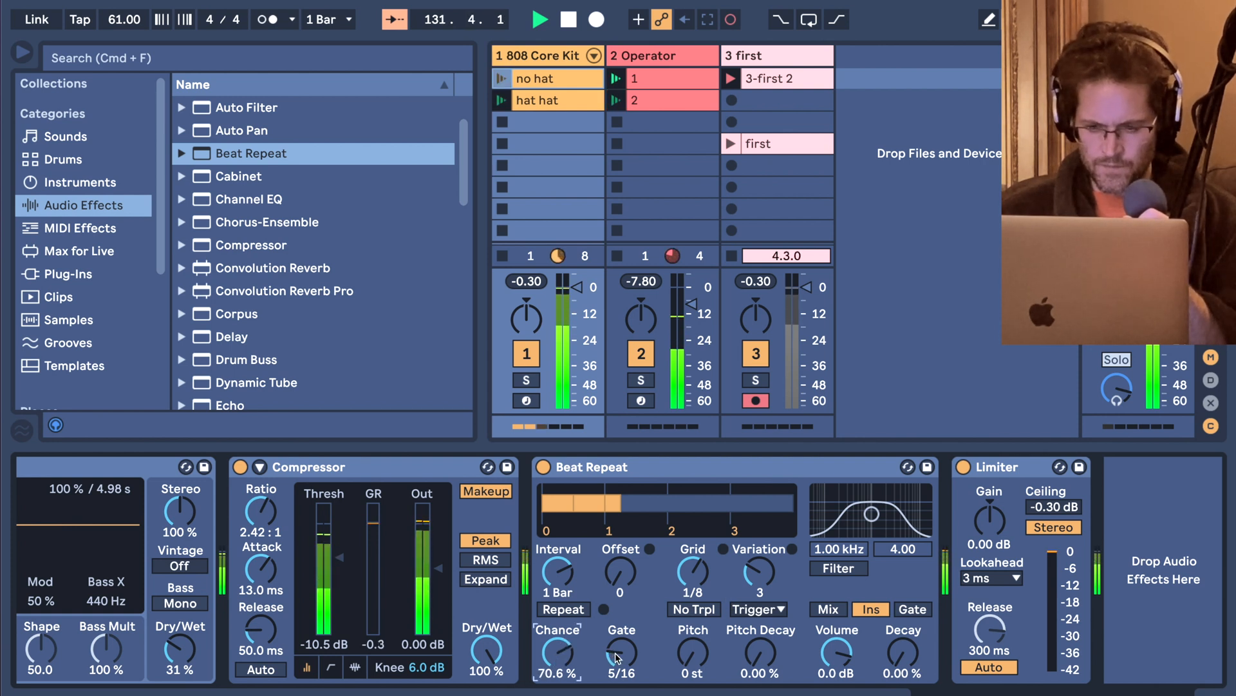